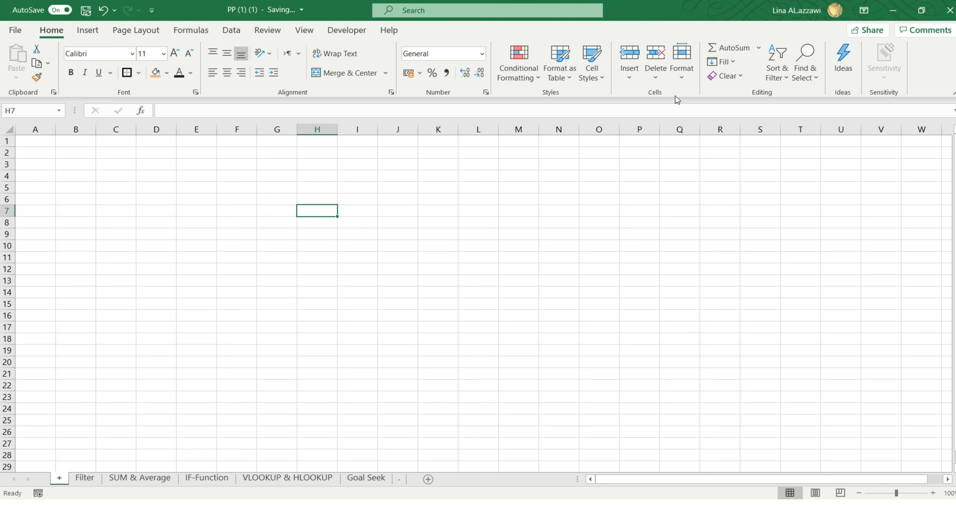
Step: Open the Filter sheet and copy the country value in cell G5
key("alt")
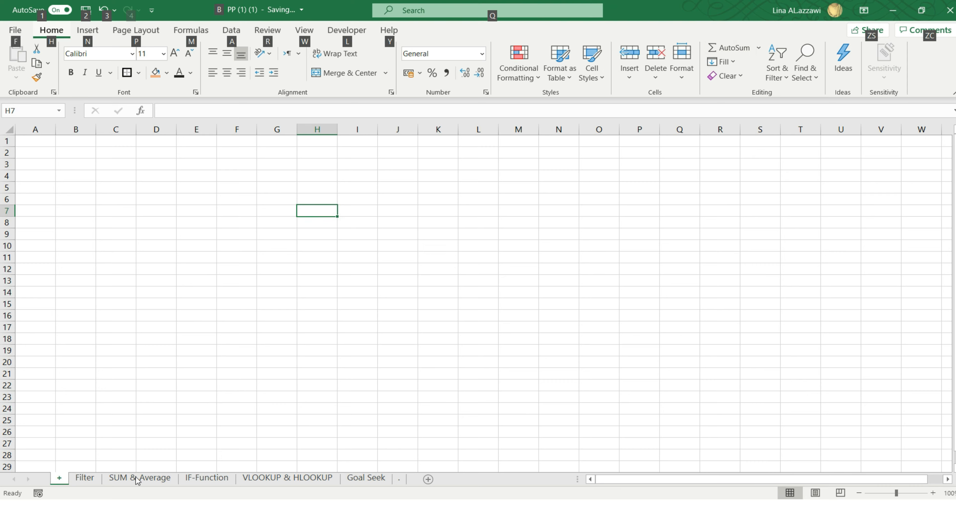
left_click(92, 481)
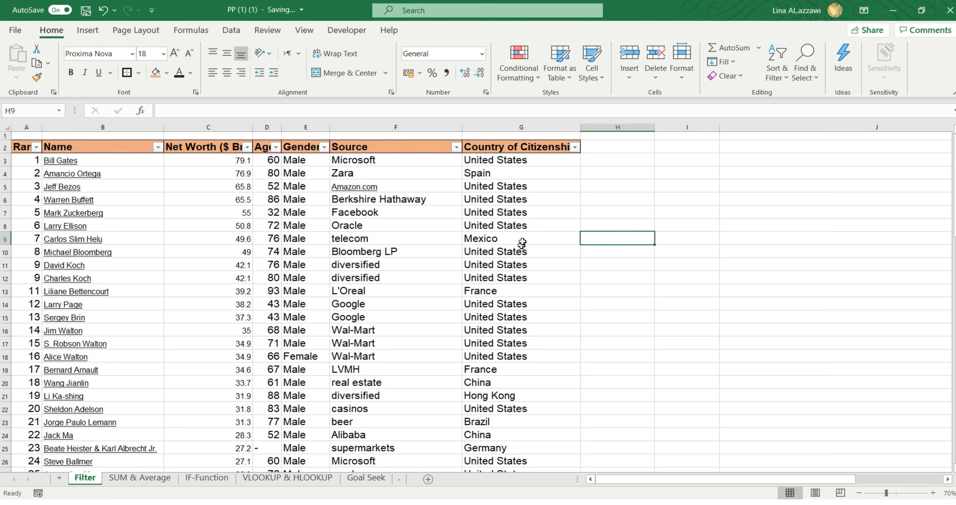
left_click(512, 188)
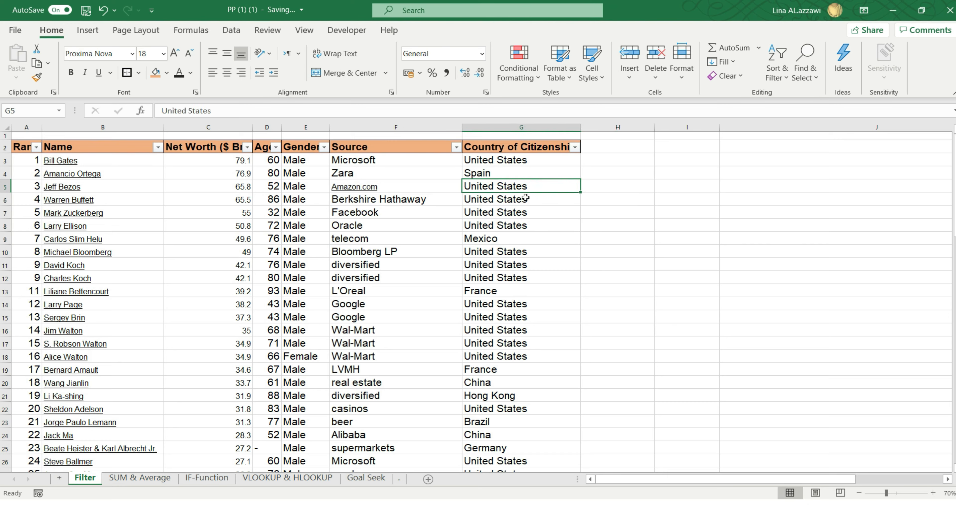
key("alt")
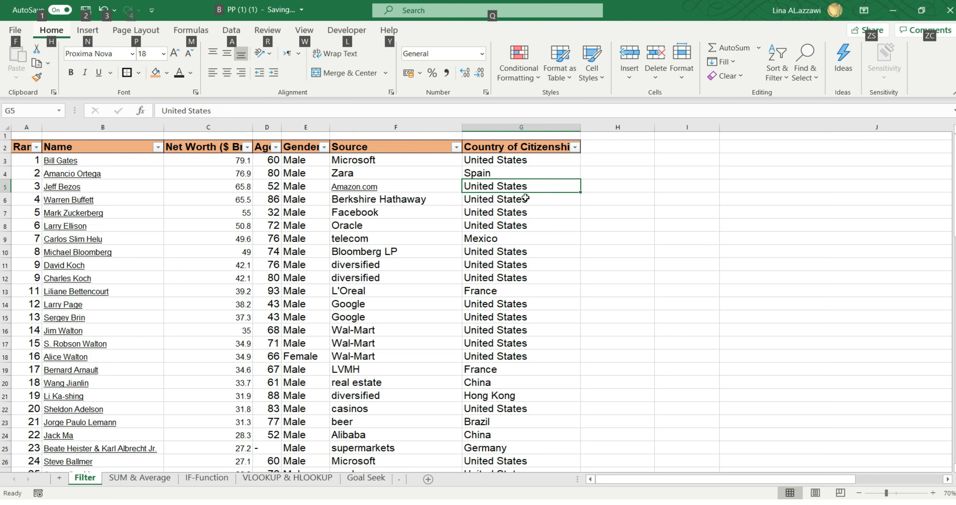
key("h")
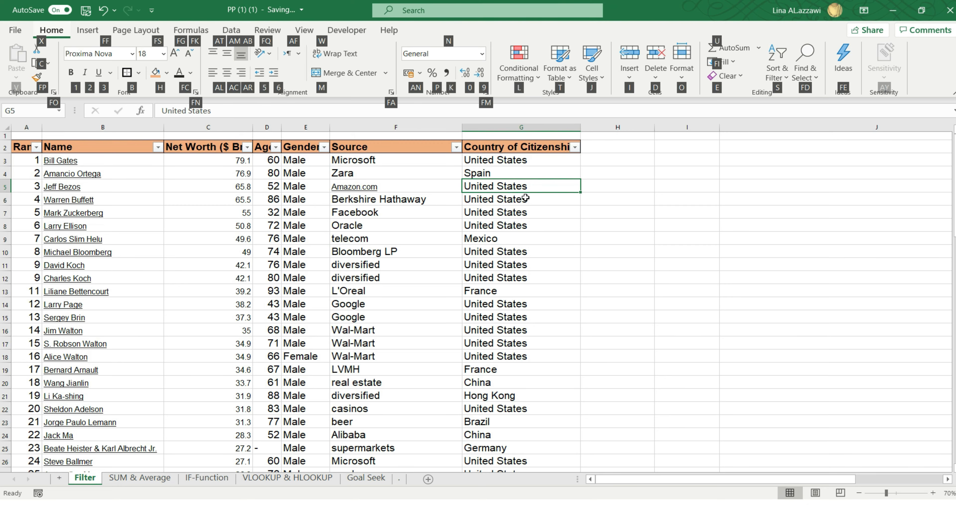
key("c")
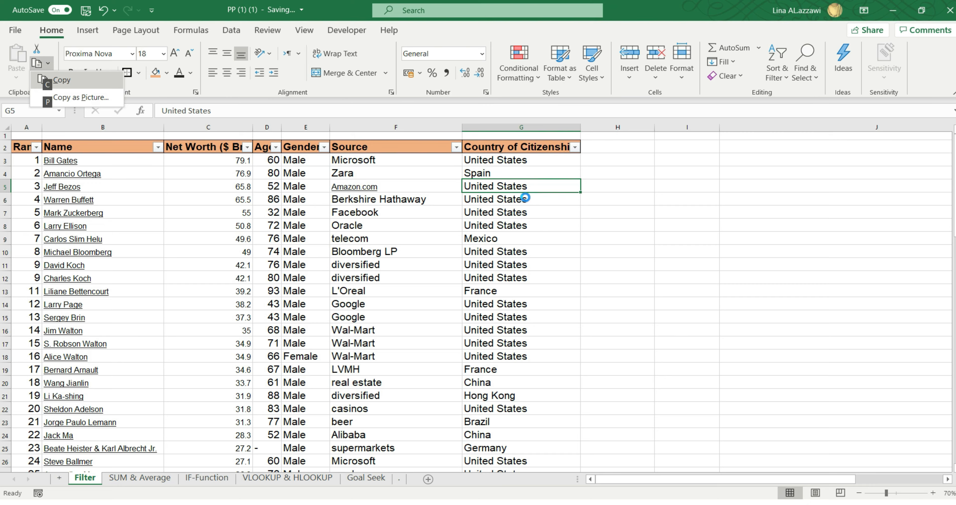
key("c")
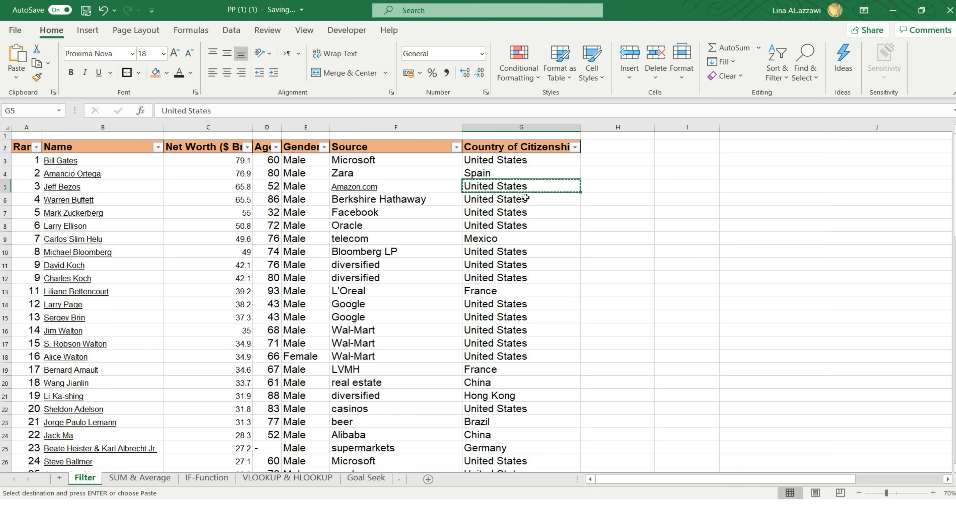
Step: Extend the selection to G5:H5 and paste the copied country there as values only
key("Right")
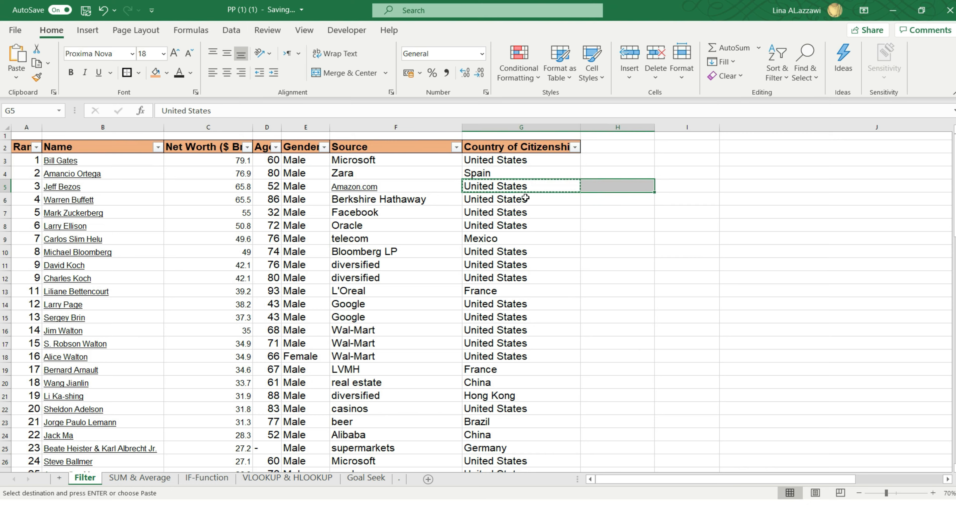
key("alt")
key("h")
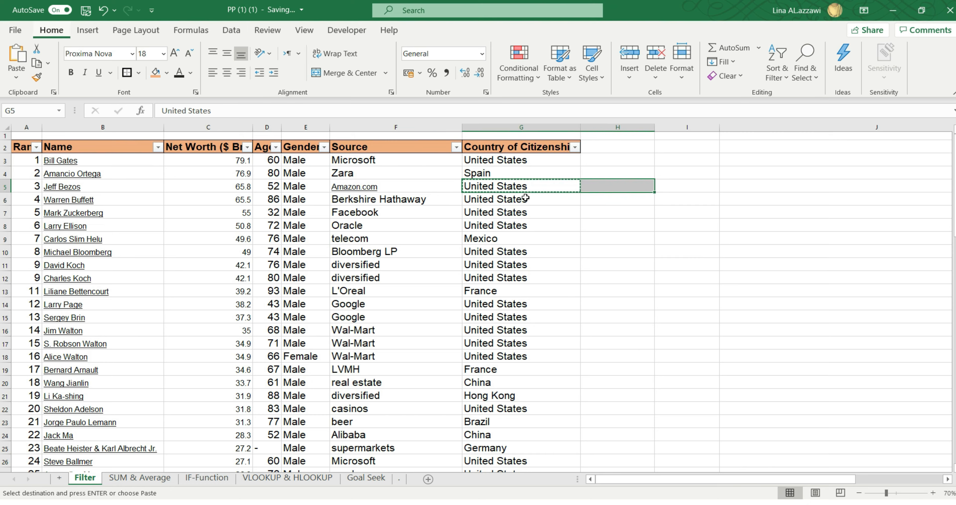
key("v")
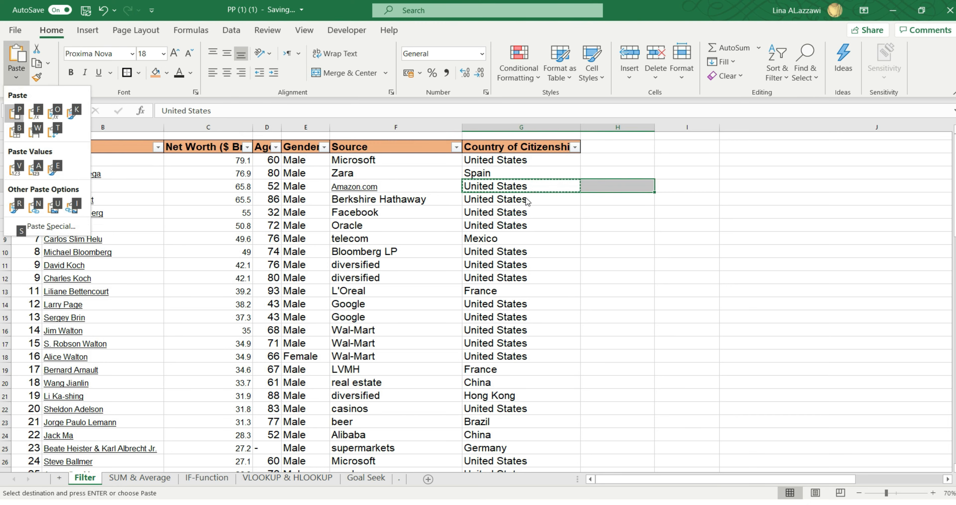
key("v")
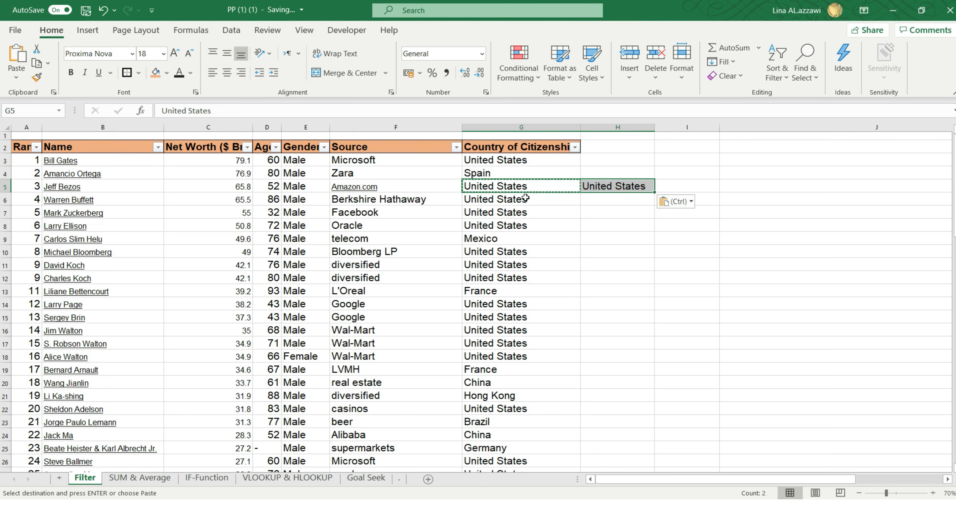
key("shift+Right")
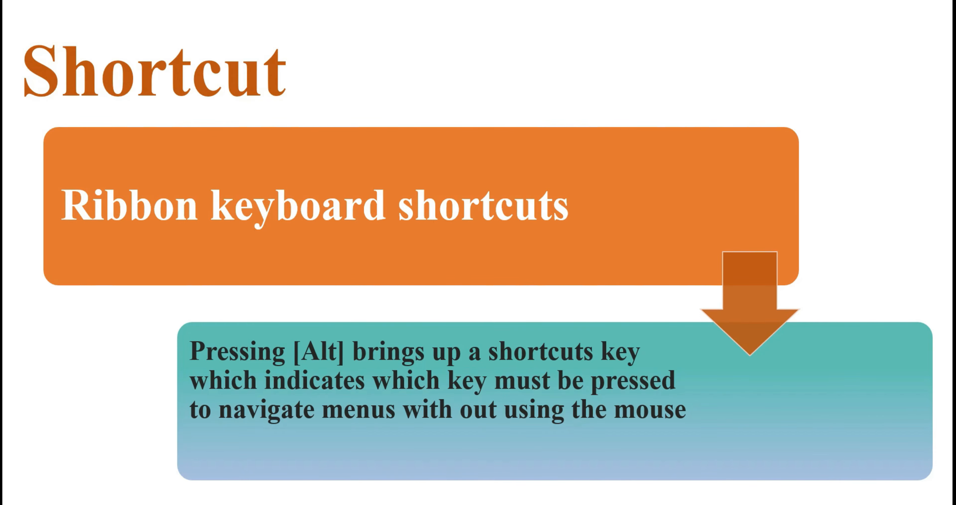
Step: Switch from the slide show to the PP (1) workbook in Excel
key("super")
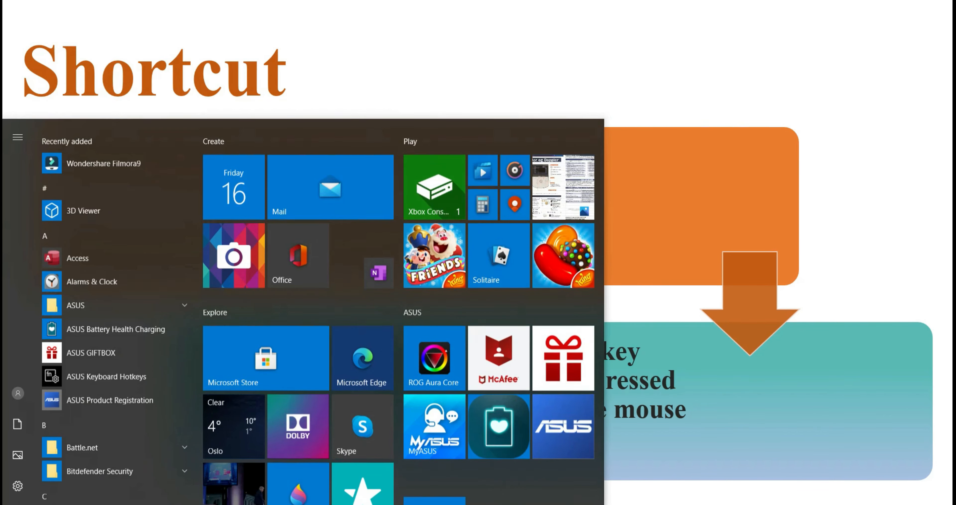
mouse_move(476, 504)
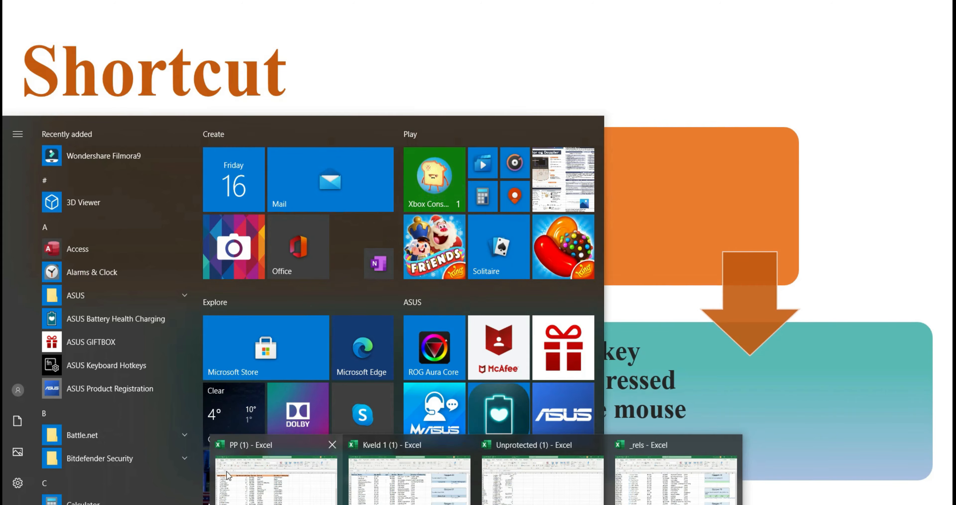
left_click(275, 479)
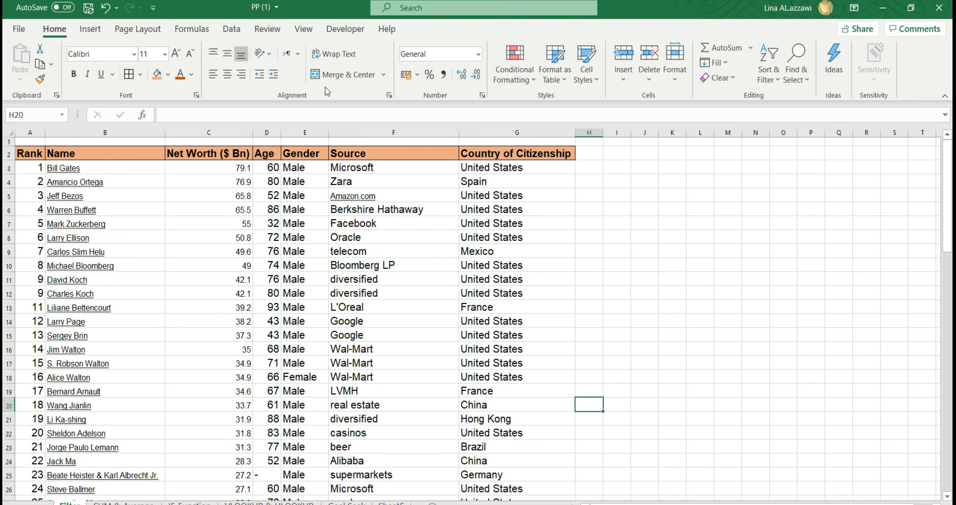
key("super")
key("super")
key("alt")
Step: Copy the country value in cell G18 of the PP (1) workbook
key("Up")
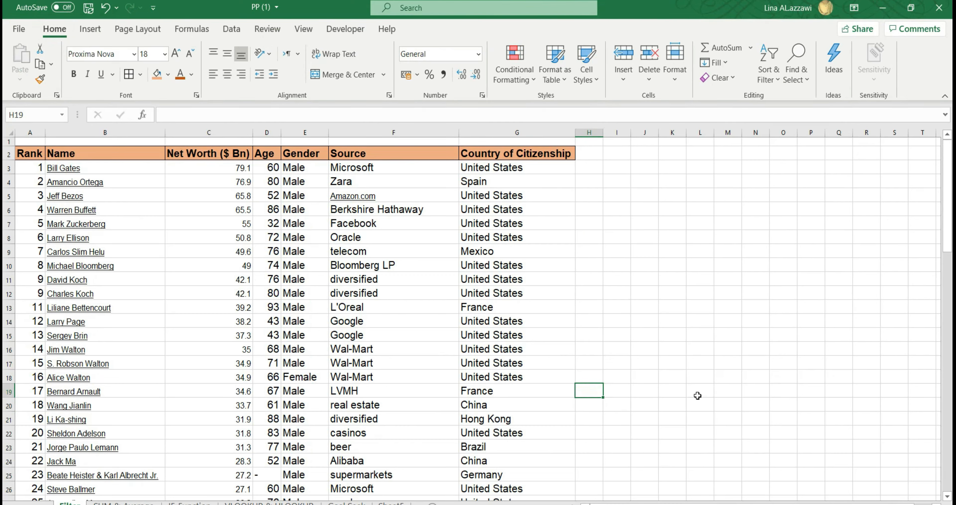
key("Up")
key("Left")
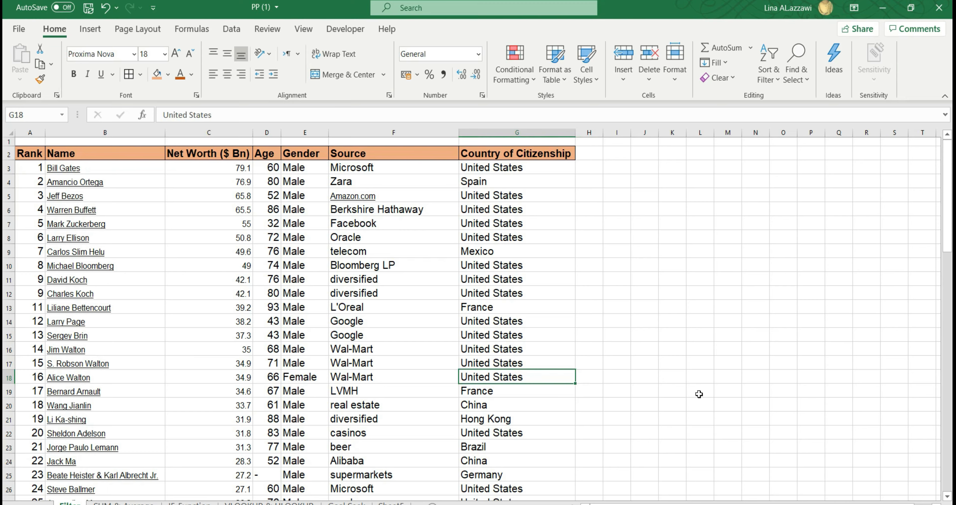
key("alt")
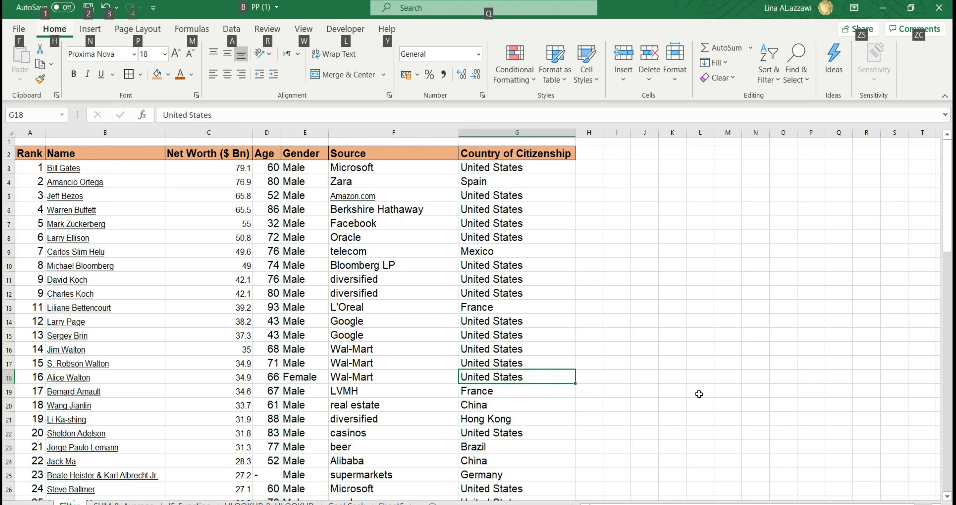
key("h")
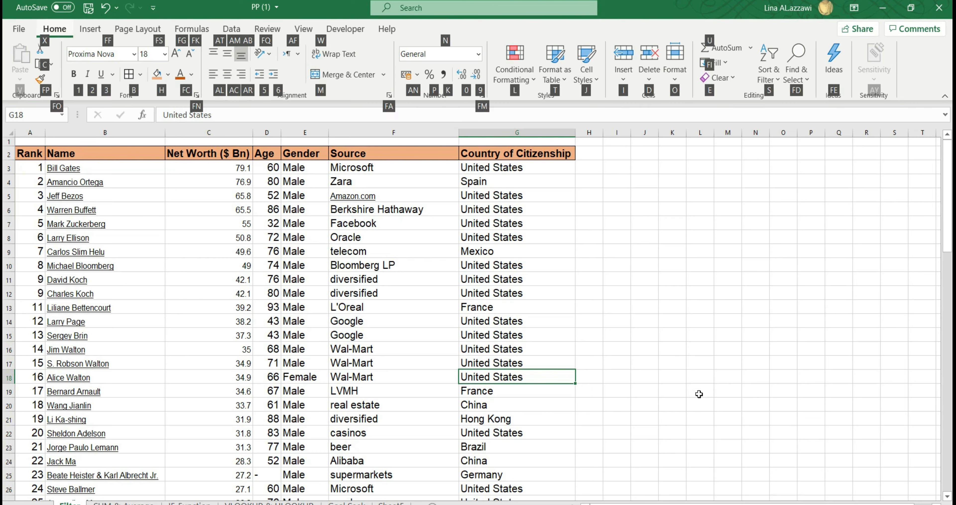
key("c")
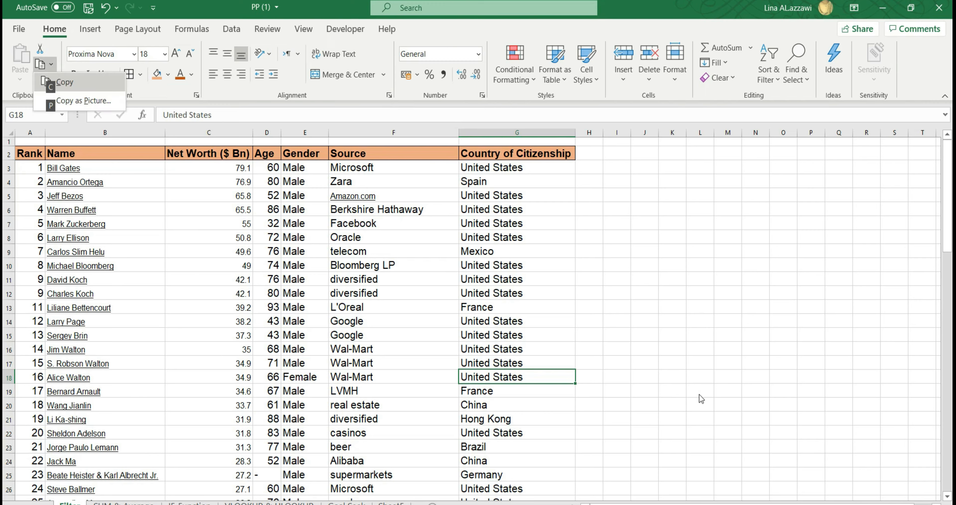
key("c")
Step: Paste the copied country into cell I18 with the standard Paste option
key("Right")
key("Right")
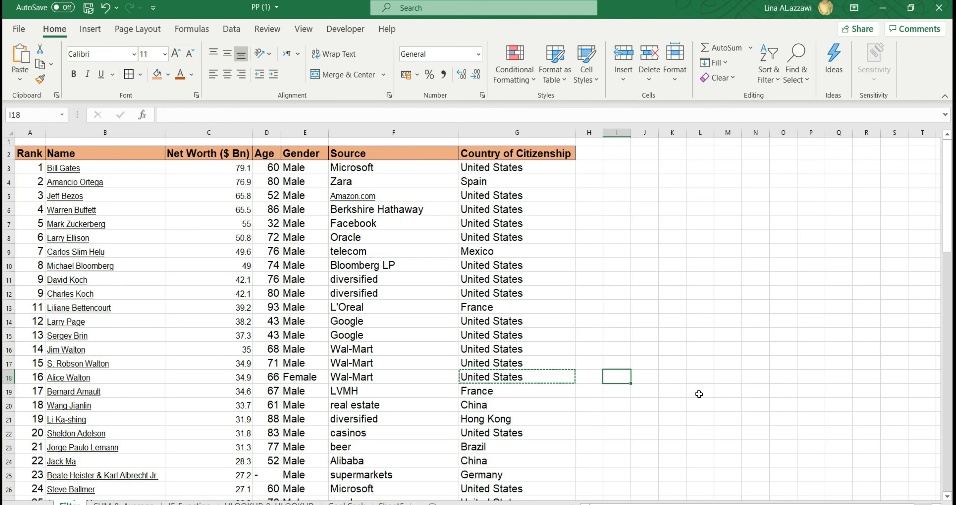
key("alt")
key("h")
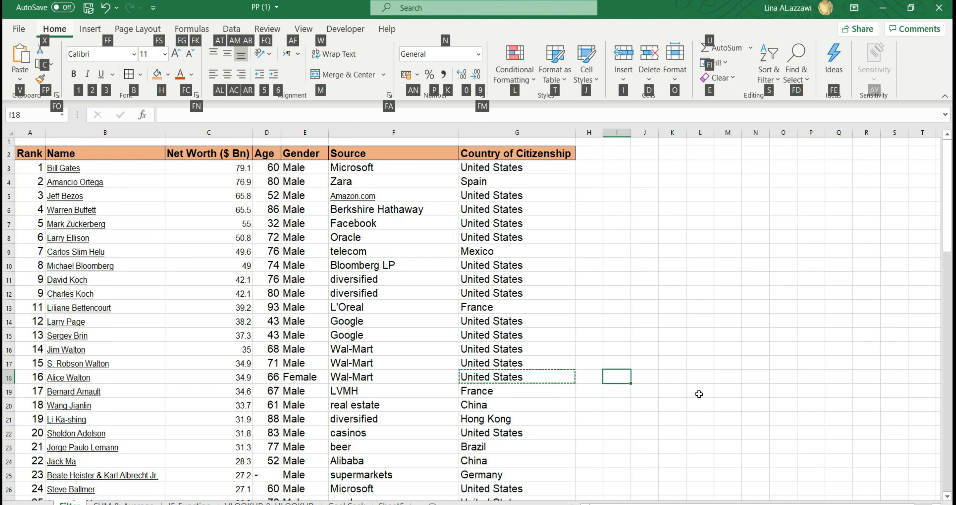
key("v")
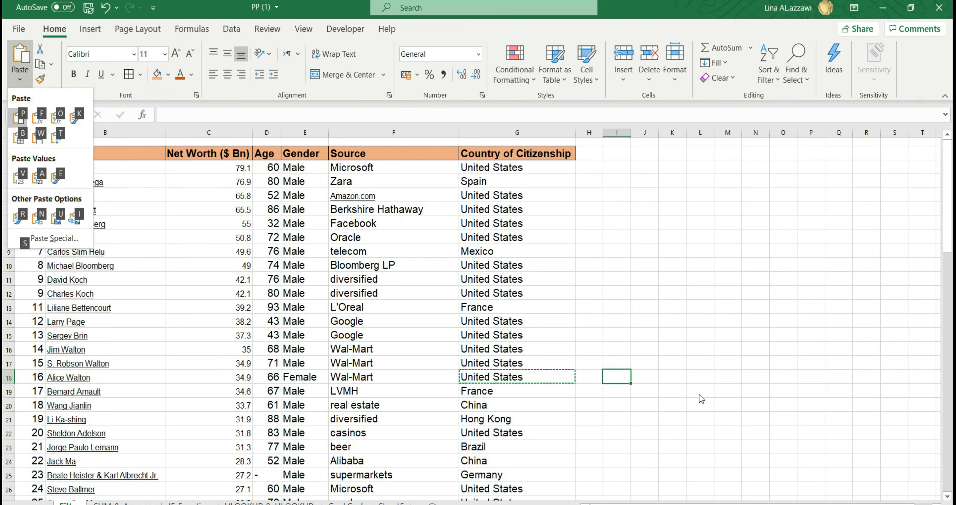
key("p")
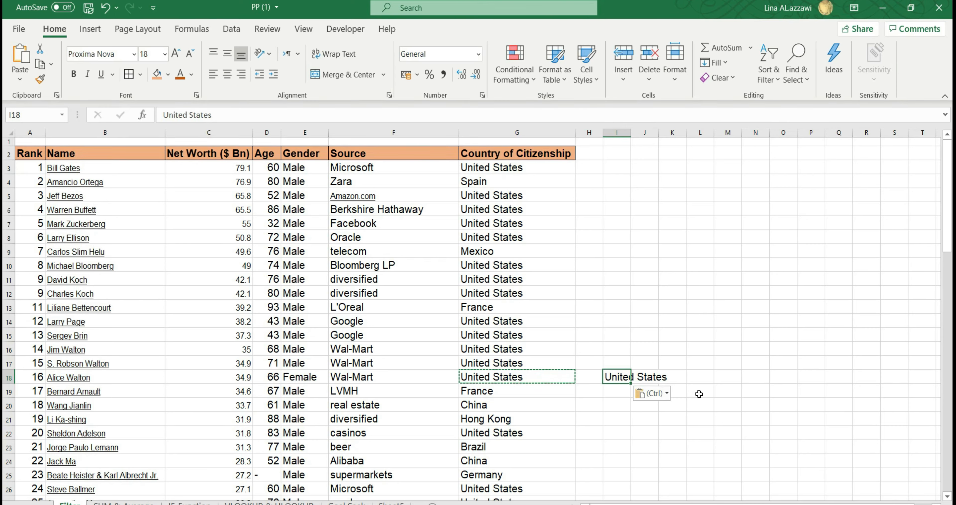
key("Right")
key("Right")
key("Right")
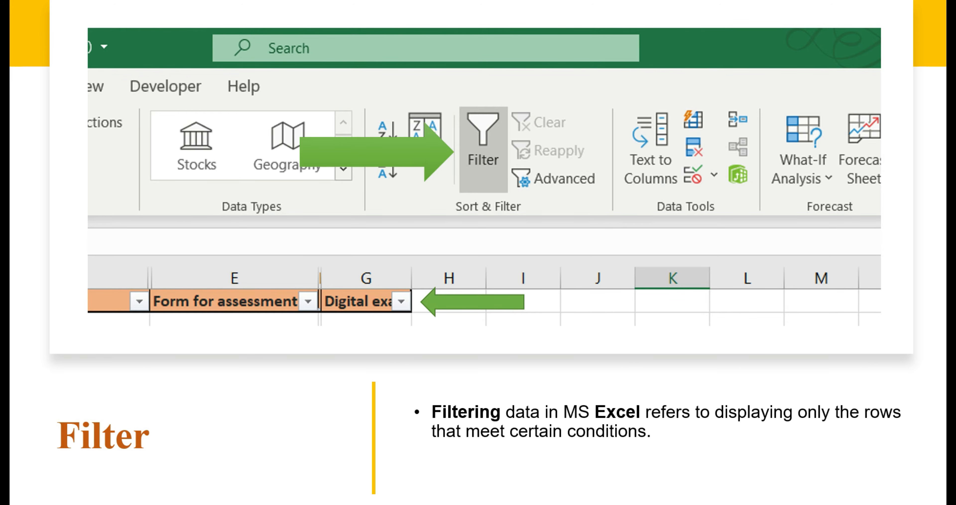
Step: Switch from the slide show to the PP (1) (1) workbook in Excel and select the table's header row A2:G2
key("super")
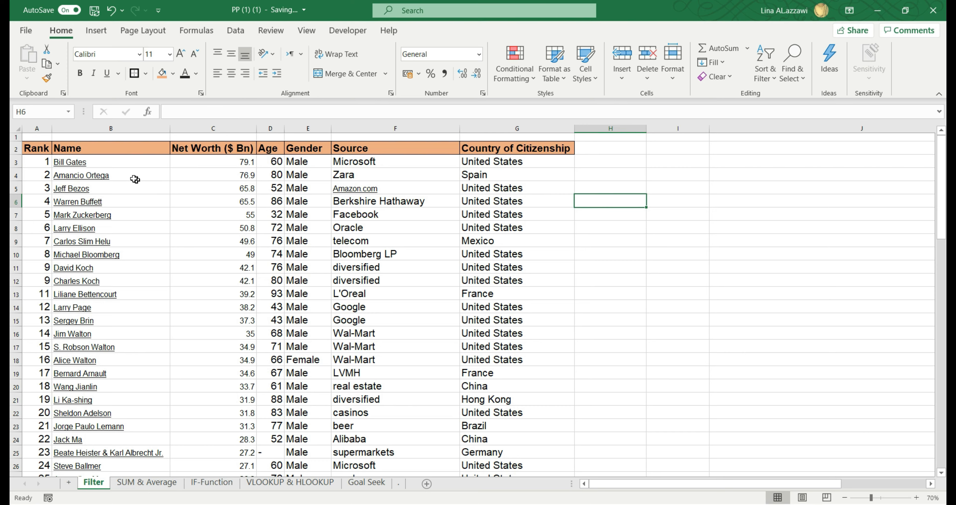
left_click(26, 148)
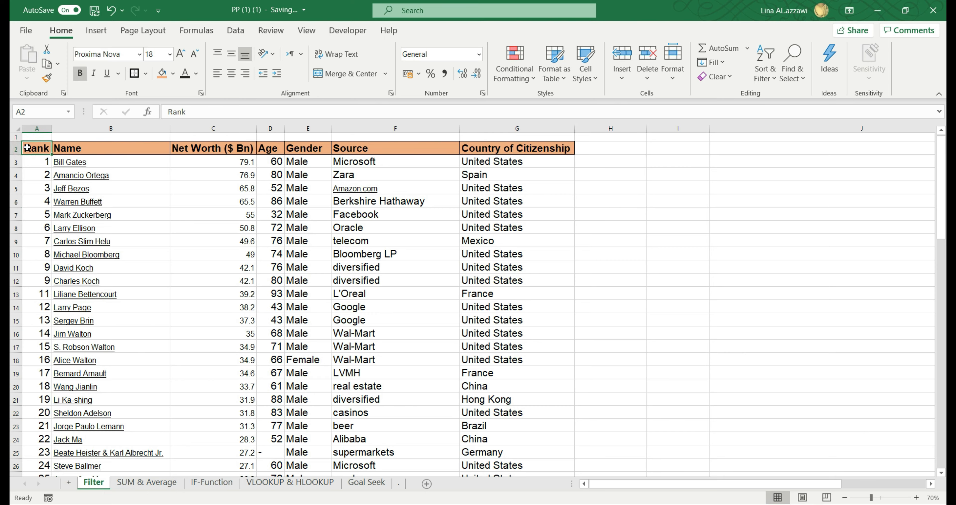
left_click_drag(27, 148, 561, 149)
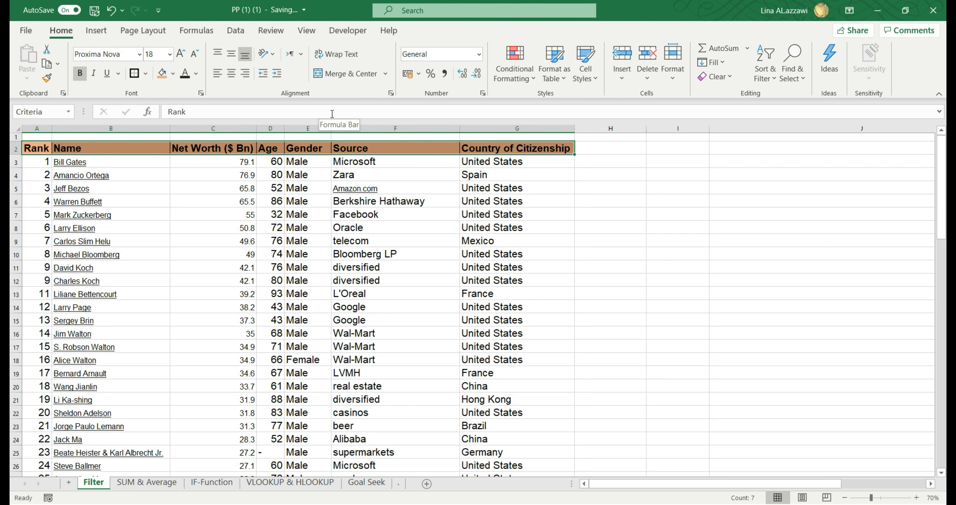
Step: Toggle filtering on for the selected header cells, check the table, and undo it
key("ctrl+shift+l")
left_click(402, 215)
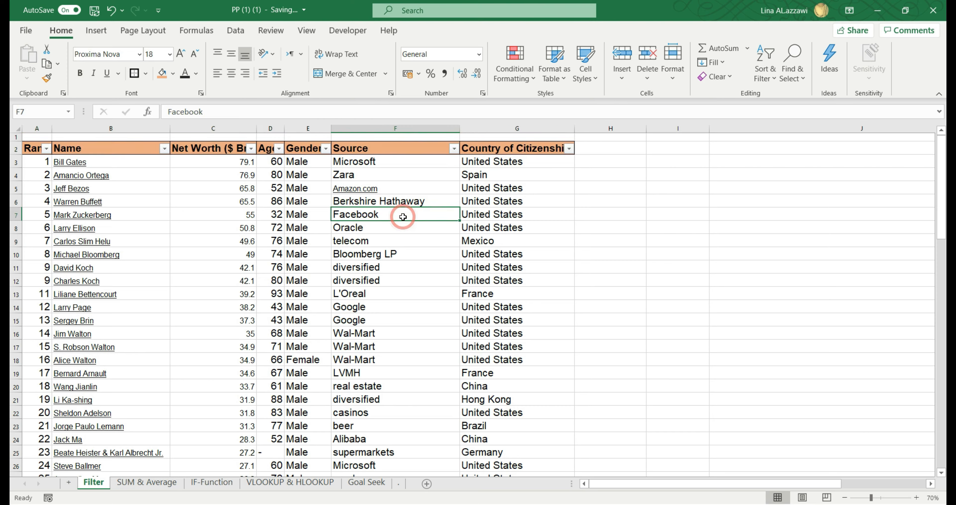
key("ctrl+z")
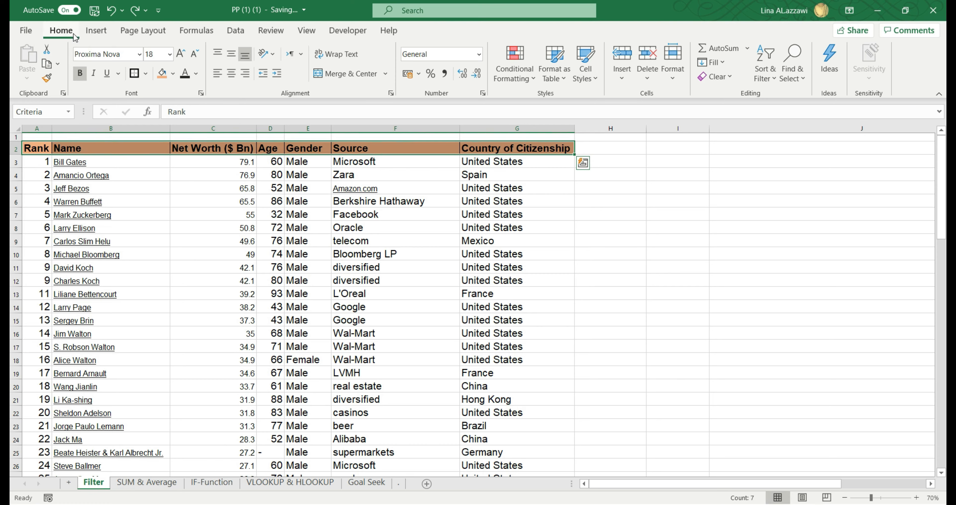
Step: Apply the Filter option of Sort & Filter to header row A2:G2 and undo it
left_click(774, 79)
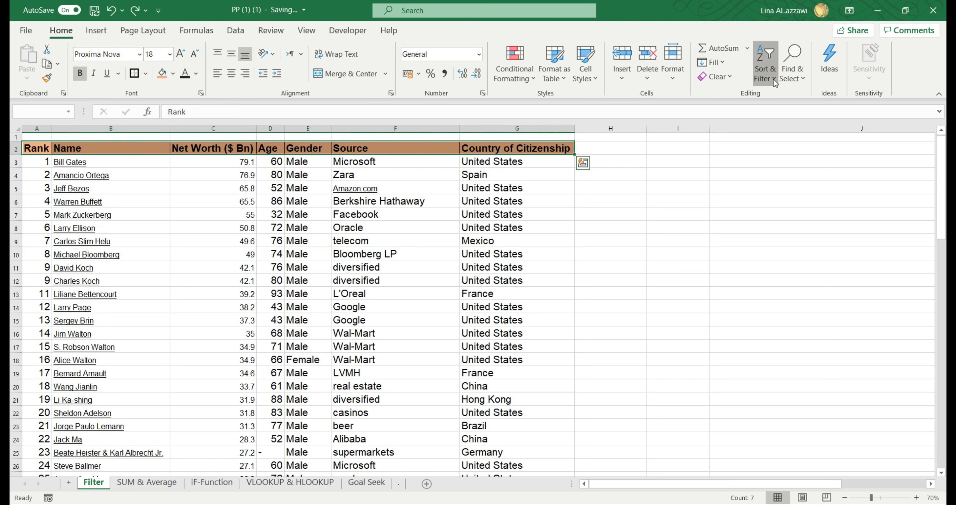
left_click(737, 94)
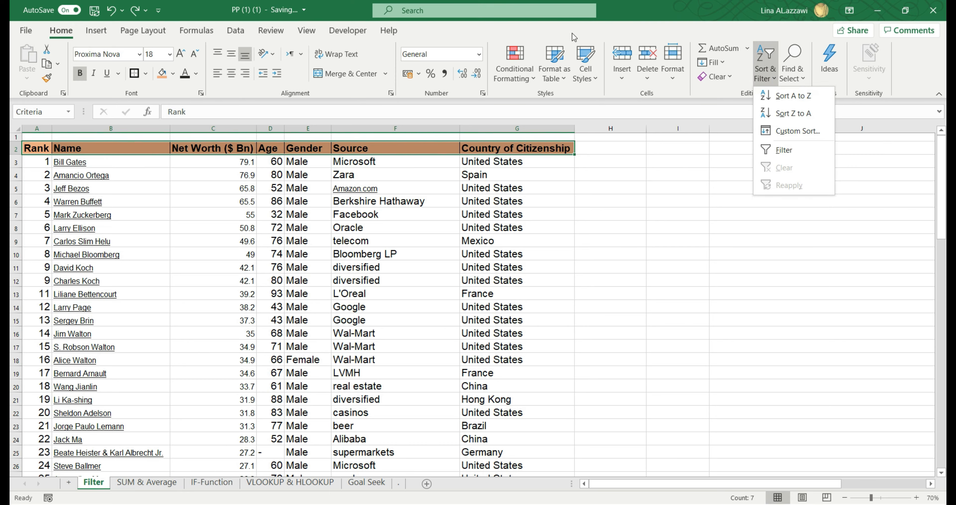
left_click(806, 152)
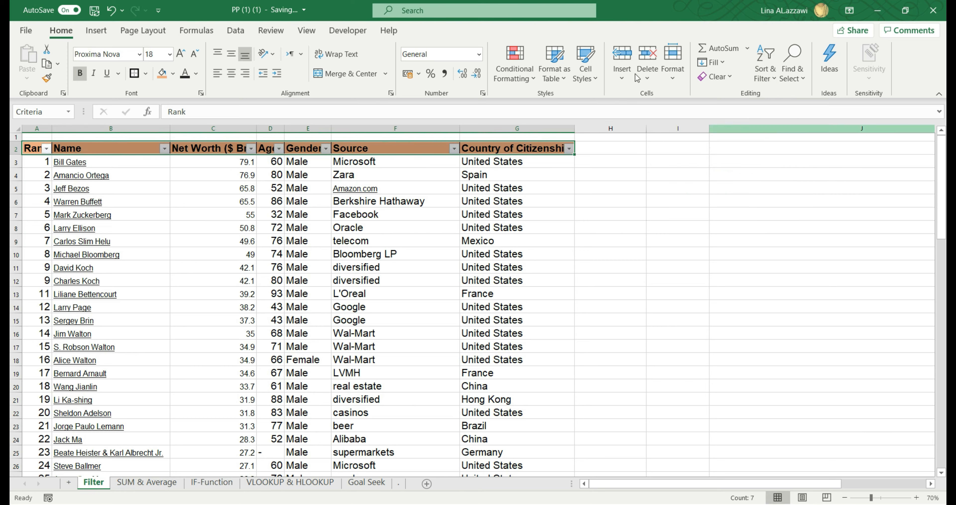
key("ctrl+z")
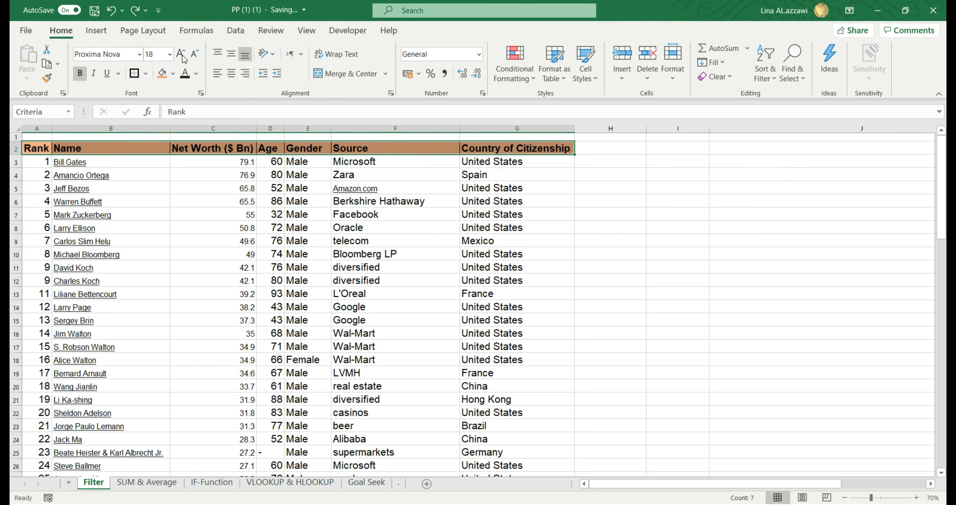
Step: Add filter dropdowns to header row A2:G2 using the Filter command of the data tools, and deselect the header row
left_click(236, 31)
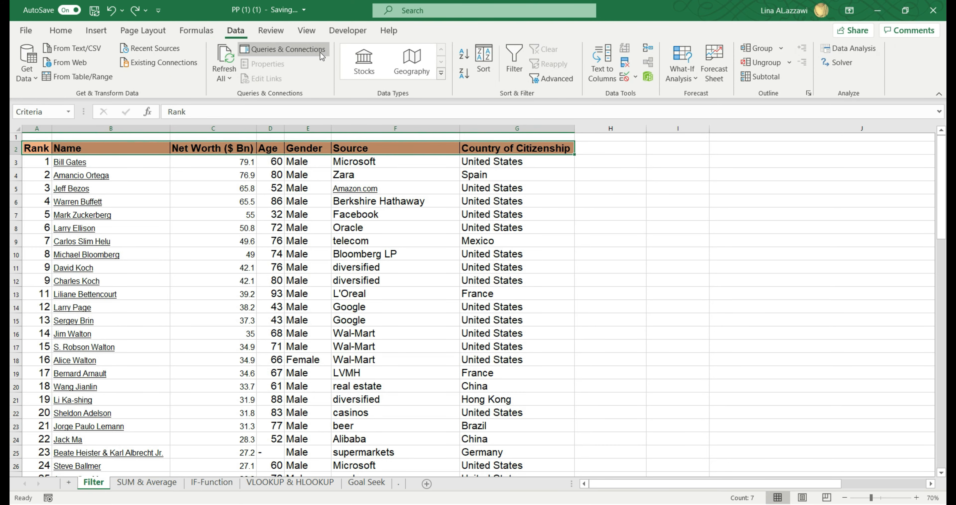
left_click(514, 59)
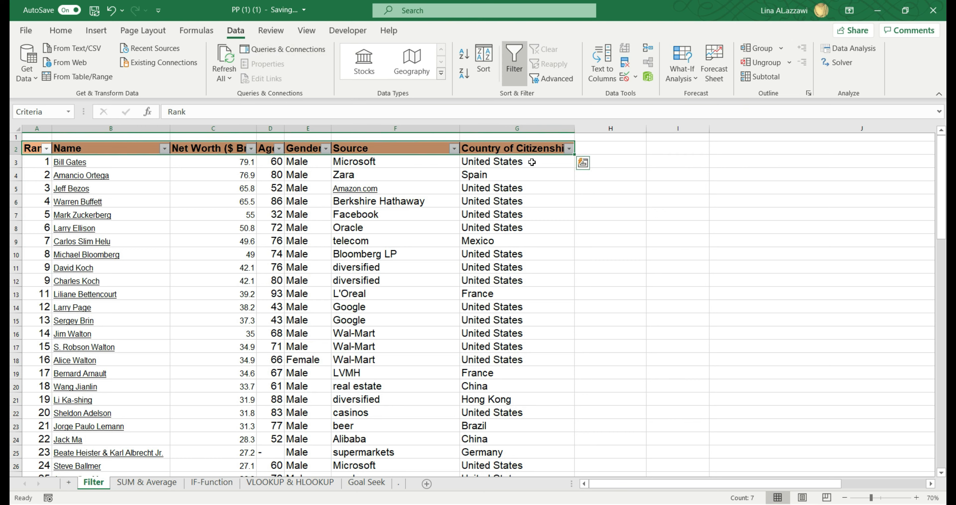
left_click(571, 175)
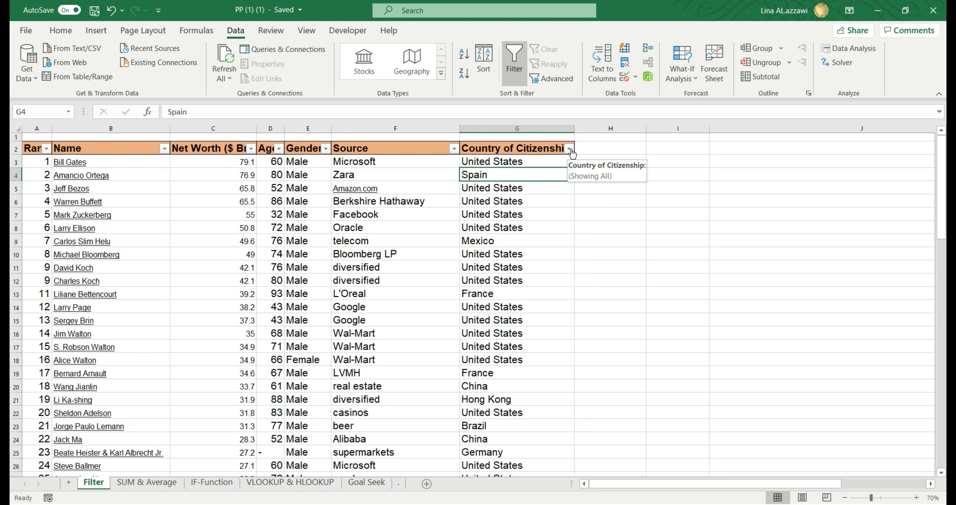
Step: Filter the Country of Citizenship column to show only United States
left_click(570, 150)
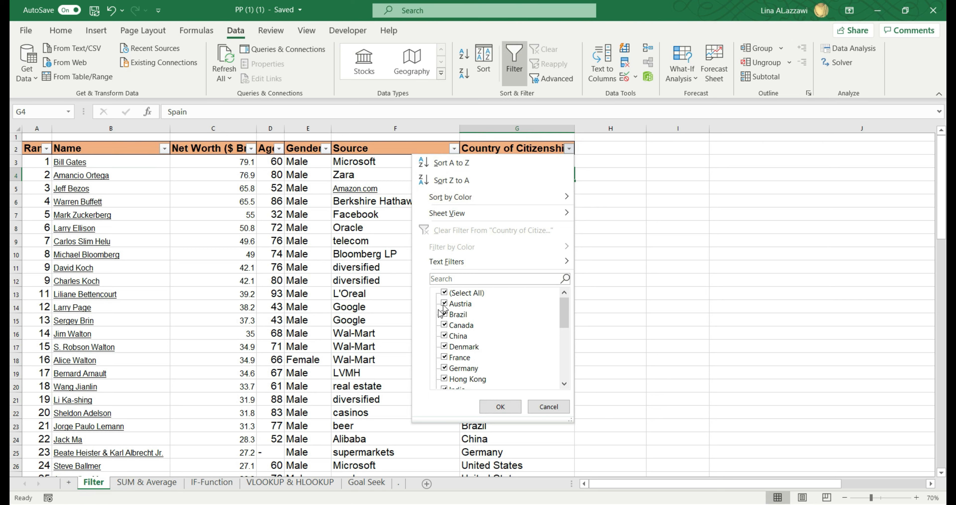
left_click(569, 149)
left_click(570, 149)
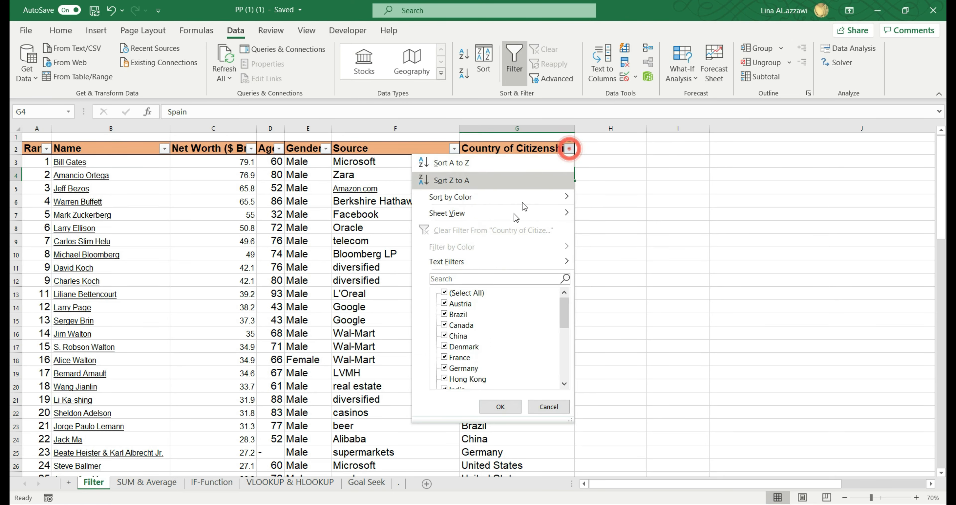
left_click(444, 293)
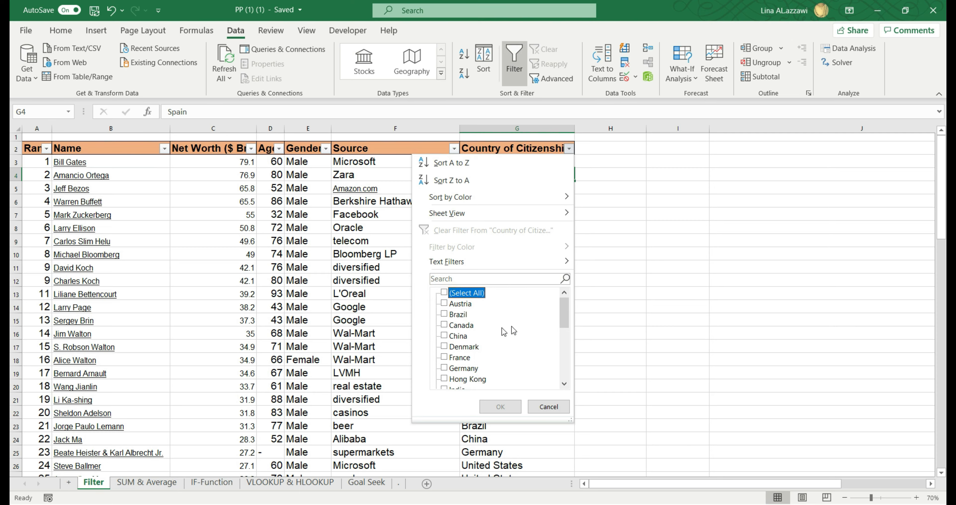
left_click_drag(566, 308, 568, 371)
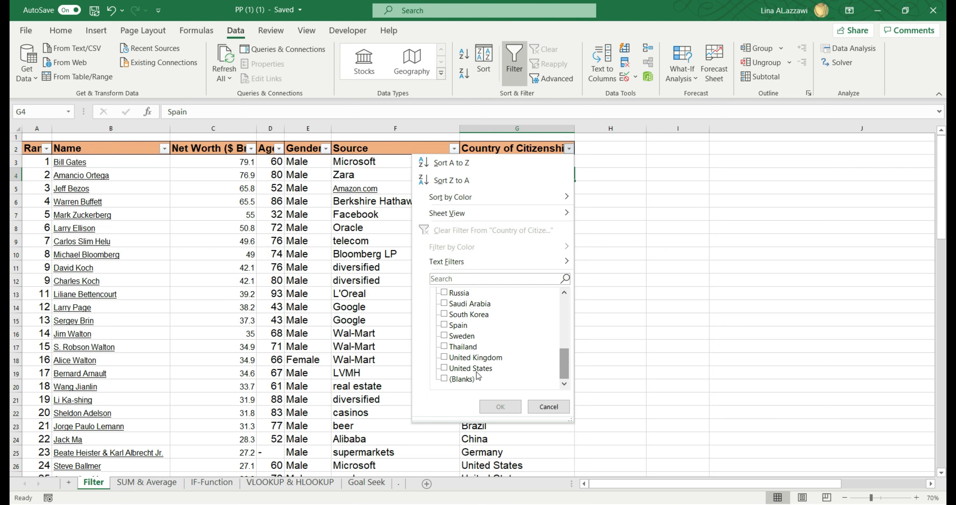
left_click(469, 368)
left_click(501, 406)
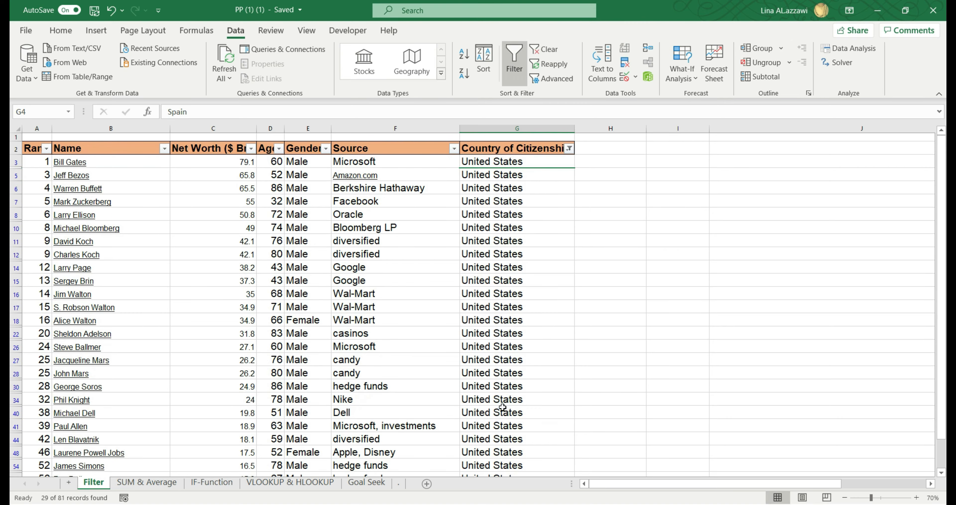
Step: Review the filtered rows and select the United States cells from G3 down to the last record to check their count
scroll(575, 244, "down", 7)
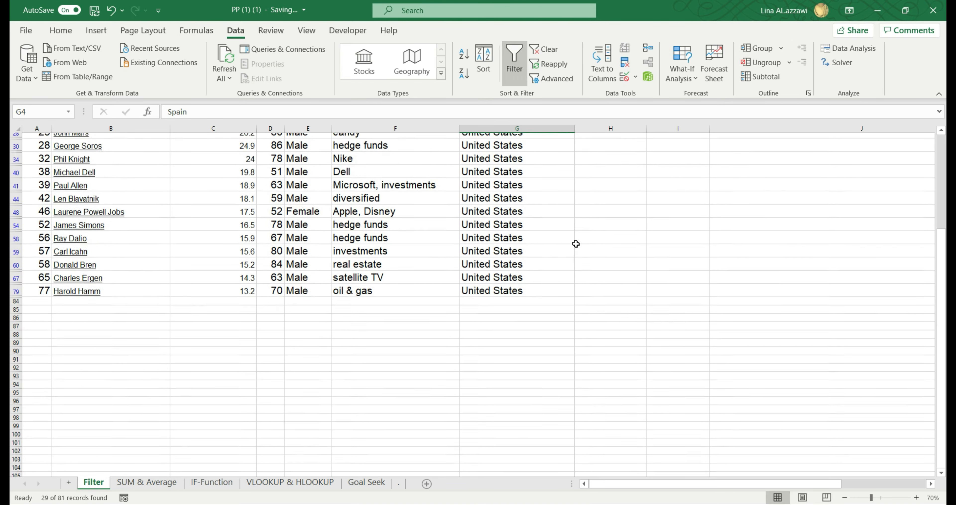
scroll(576, 243, "up", 7)
left_click(511, 161)
left_click_drag(512, 161, 534, 158)
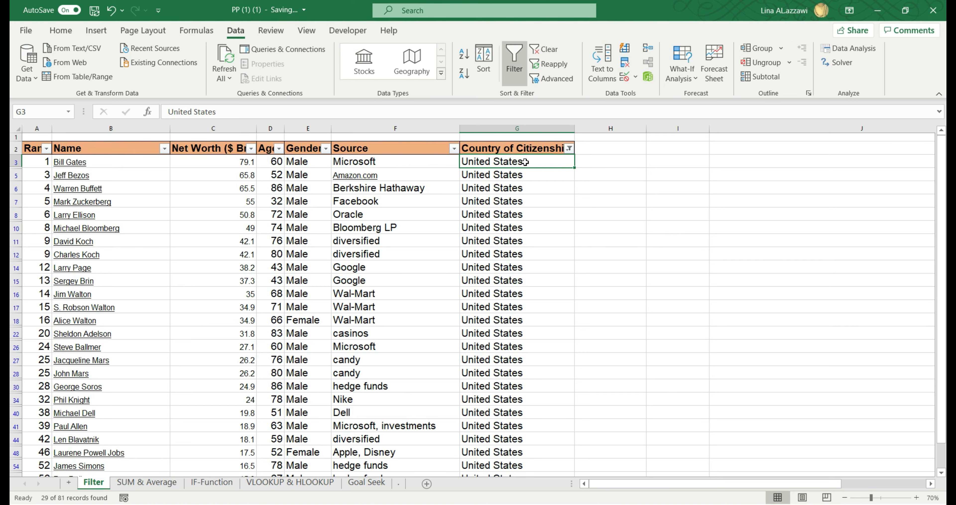
key("ctrl+shift+Down")
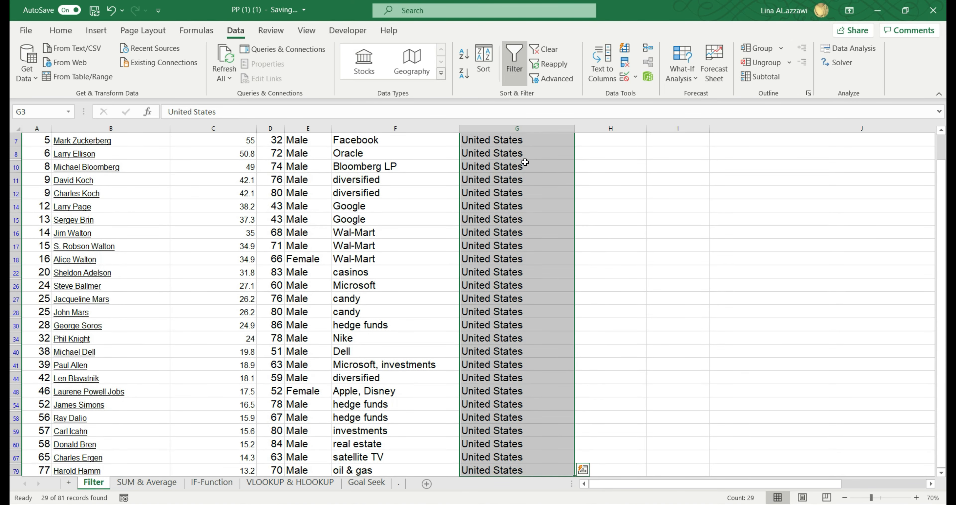
scroll(590, 237, "down", 6)
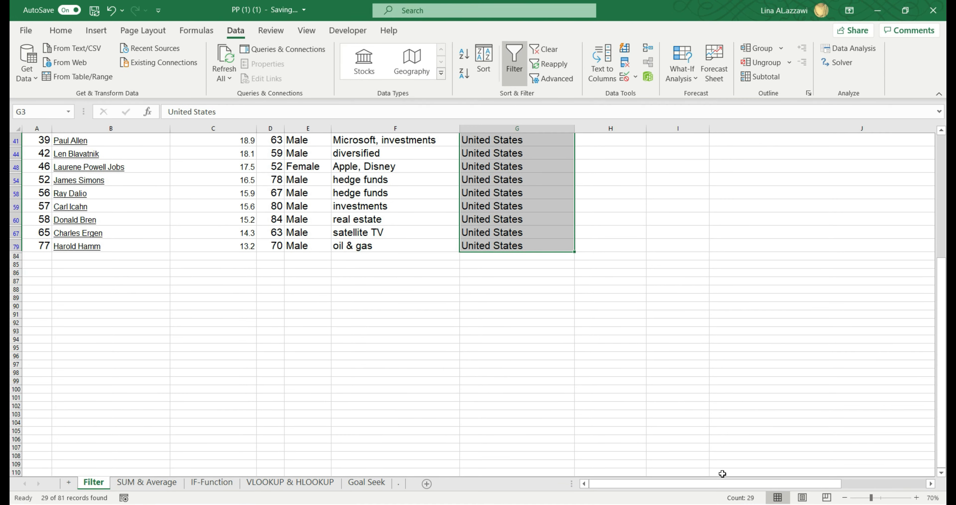
scroll(712, 410, "up", 8)
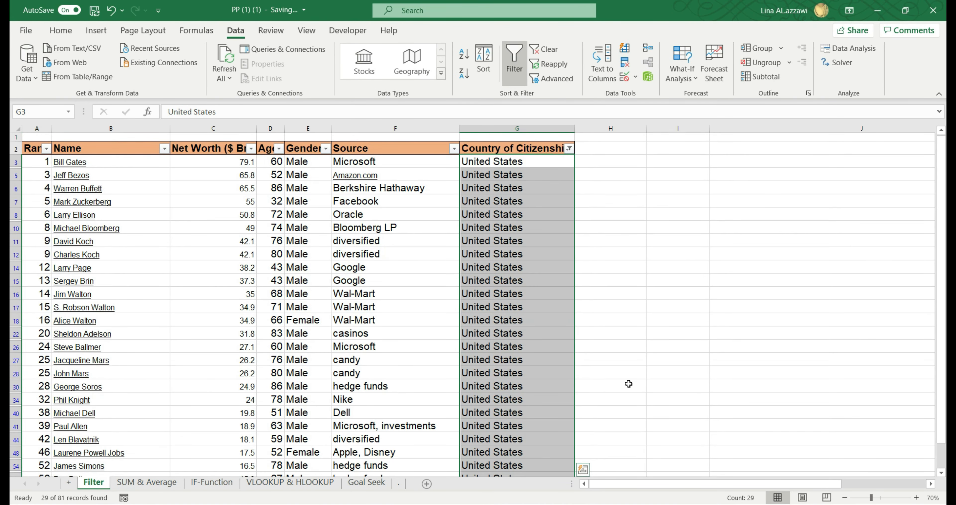
left_click(605, 359)
Step: Filter the Country of Citizenship column to only Germany and select the listed country cells to check their count
left_click(570, 150)
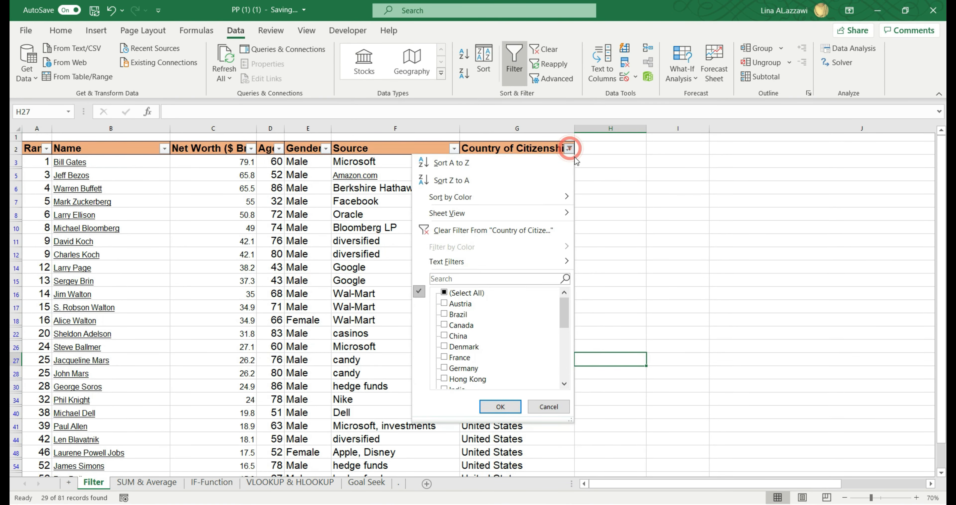
left_click(444, 293)
left_click(444, 293)
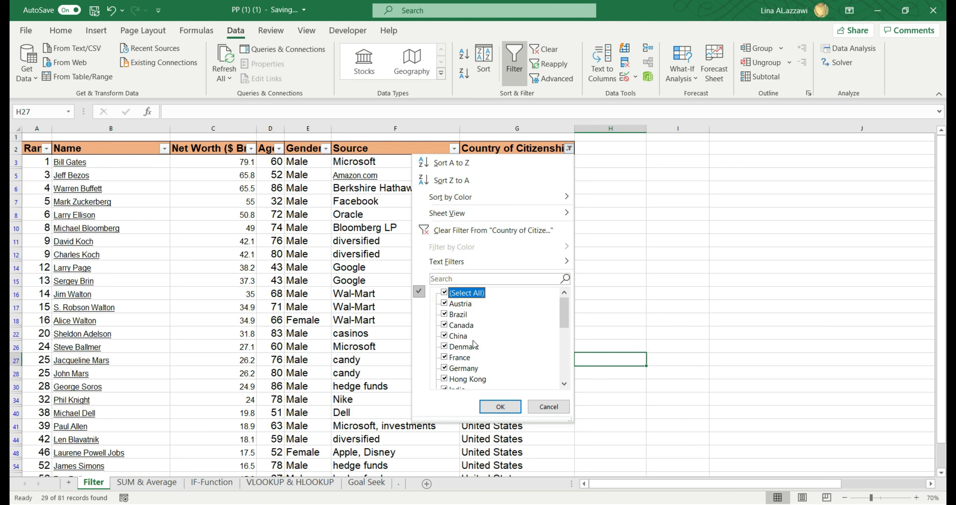
left_click(445, 368)
left_click(444, 292)
left_click(445, 293)
left_click(445, 368)
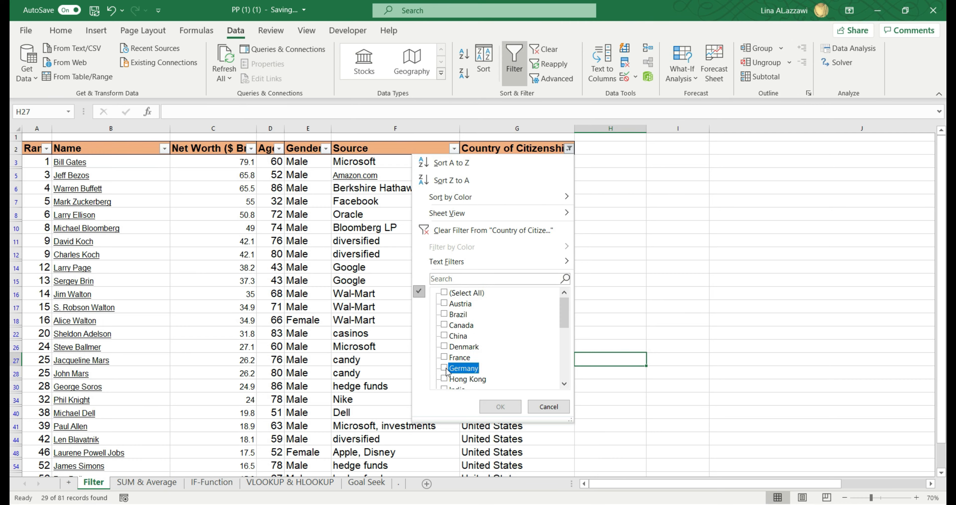
left_click(501, 406)
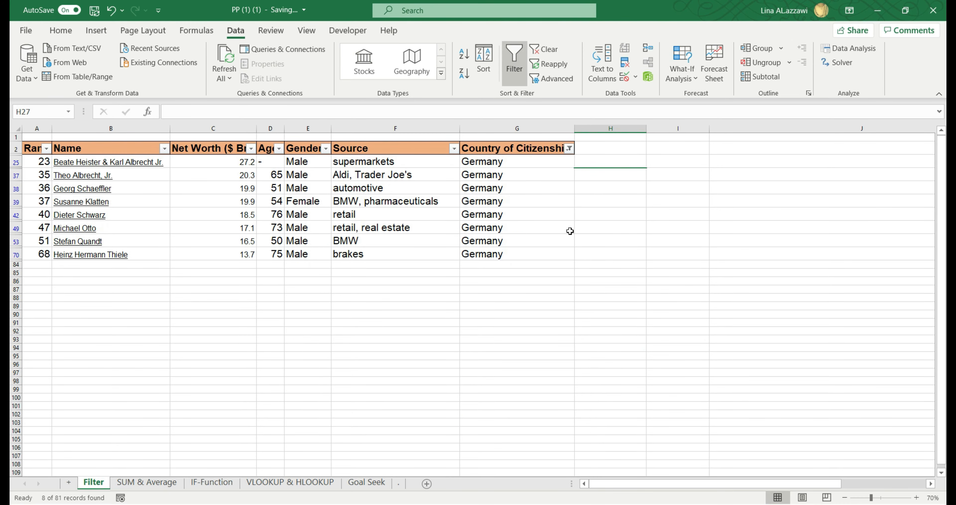
left_click_drag(499, 163, 506, 253)
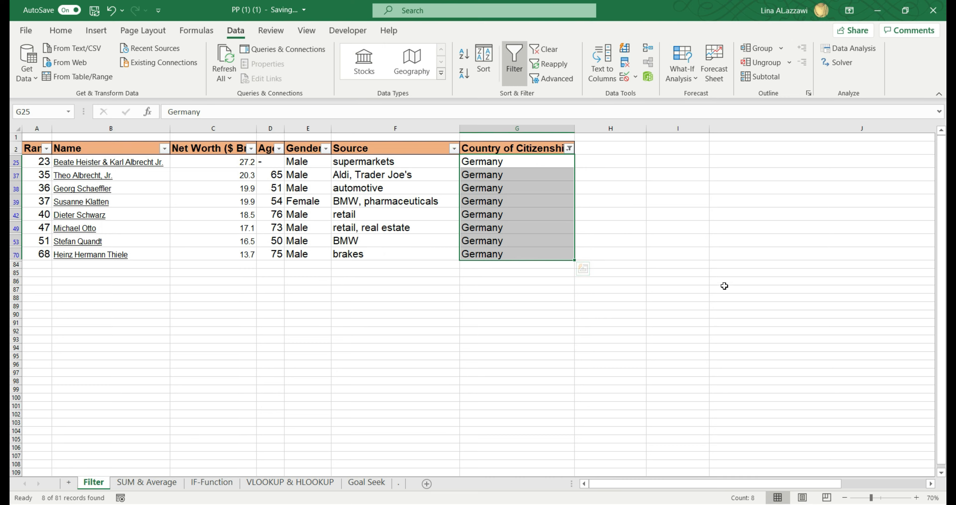
Step: Show every country again by choosing Select All in the Country of Citizenship filter
left_click(569, 148)
left_click(444, 292)
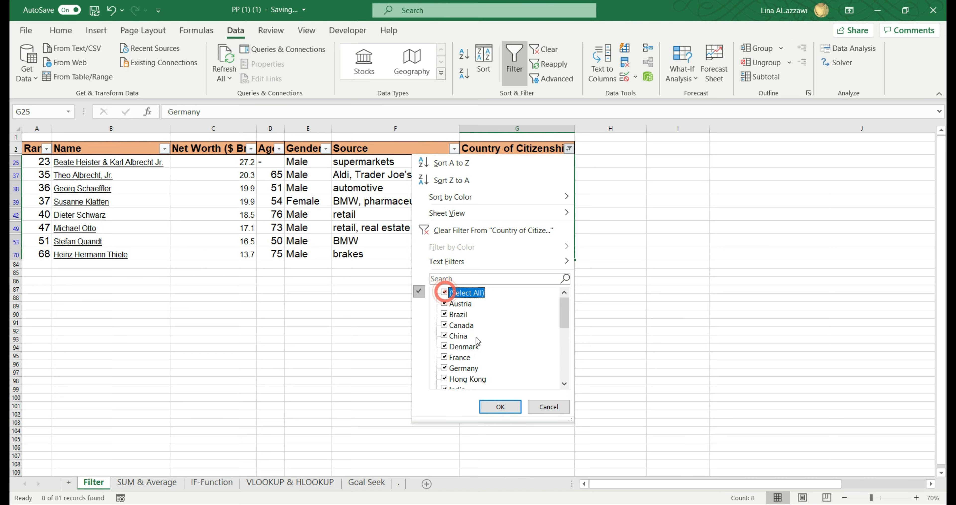
left_click(498, 407)
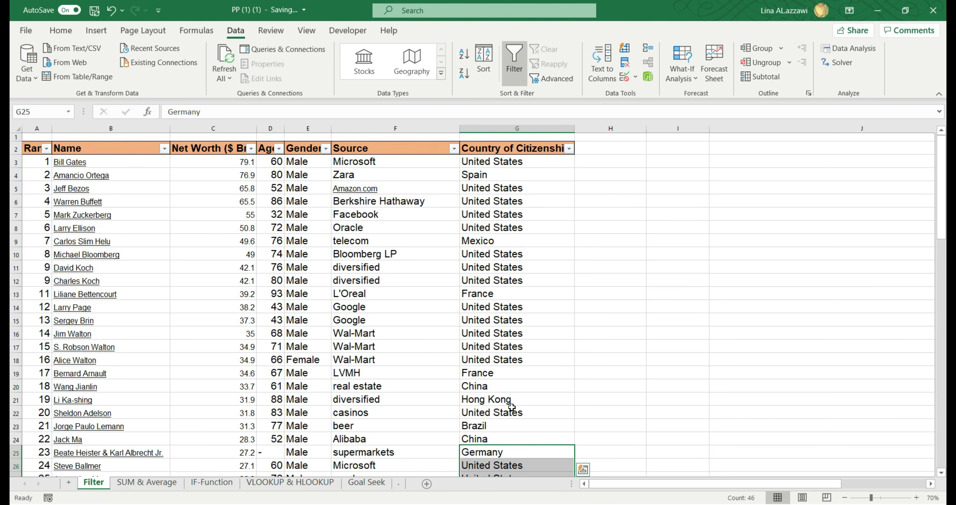
Step: Filter the Gender column to show only Male
left_click(325, 148)
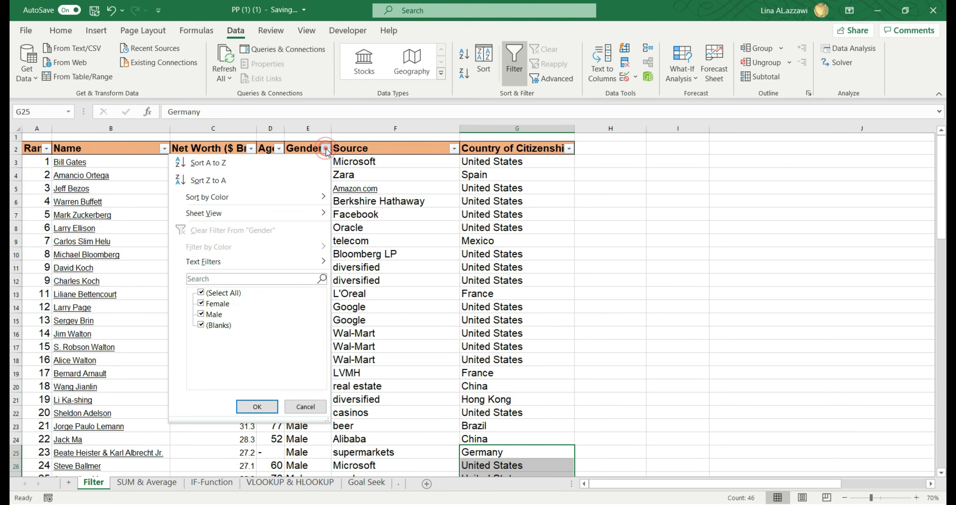
left_click(201, 292)
left_click(200, 314)
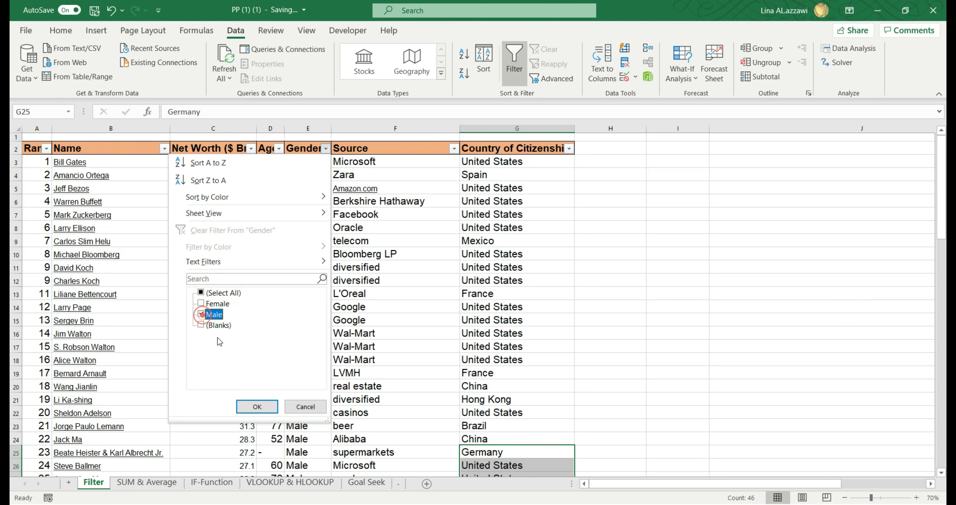
left_click(257, 406)
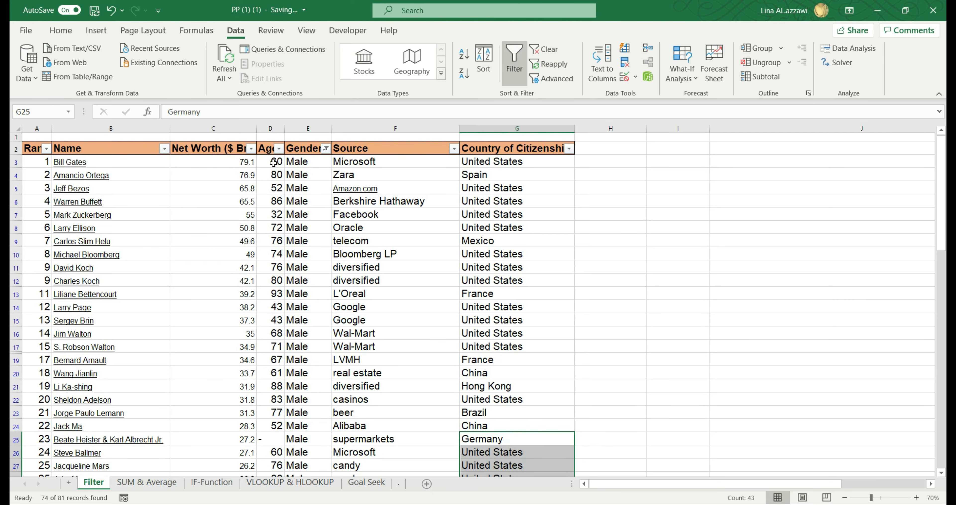
Step: Select the filtered Gender cells from E3 down to the last record to check their count
left_click(303, 161)
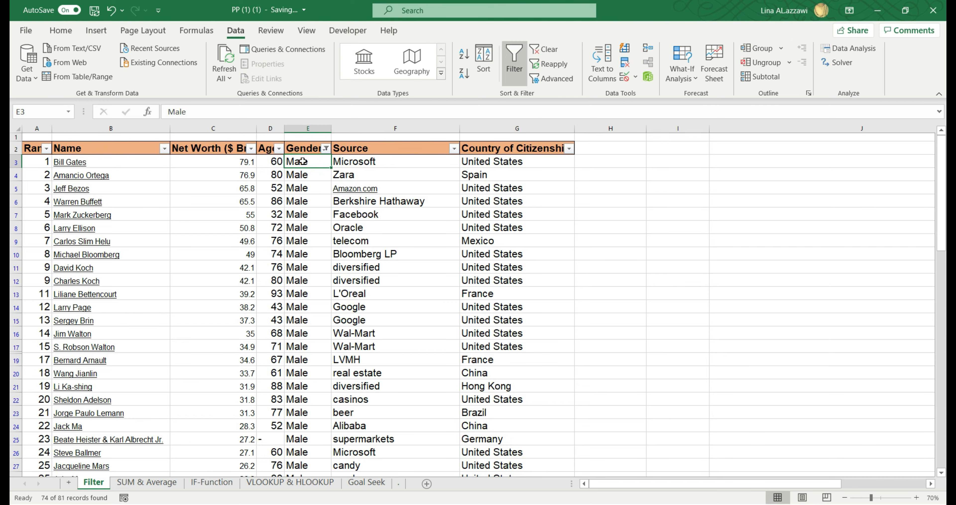
key("ctrl+shift+Down")
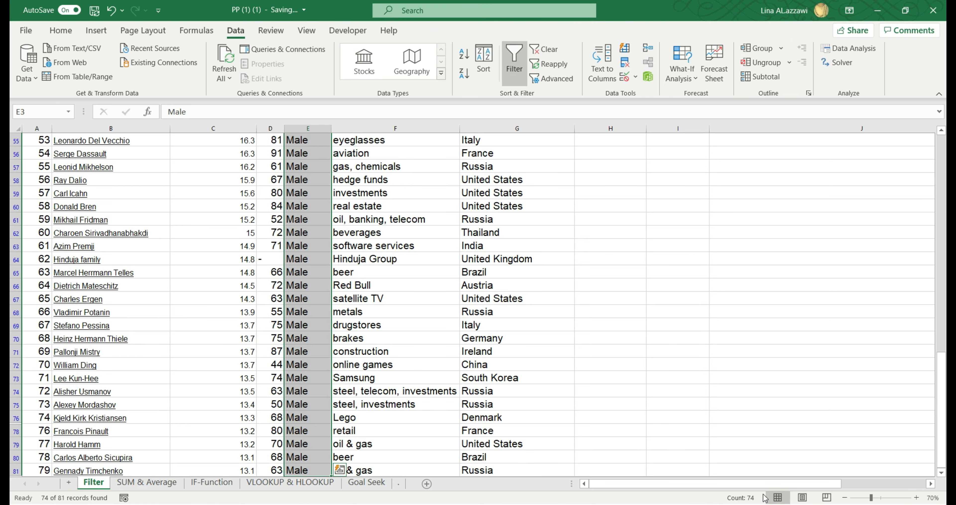
scroll(484, 412, "up", 18)
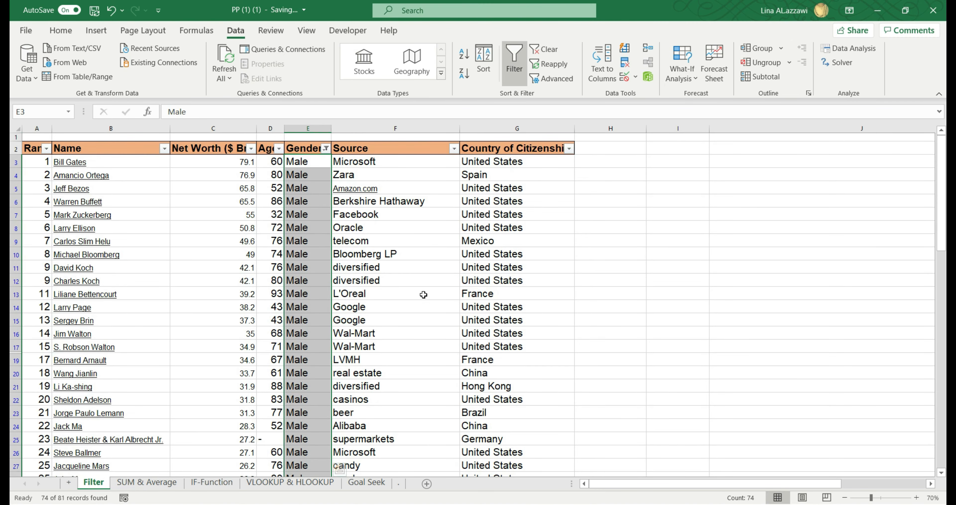
Step: Switch the Gender filter from Male to Female, then undo that filter change and deselect the Gender cells
left_click(326, 148)
left_click(201, 314)
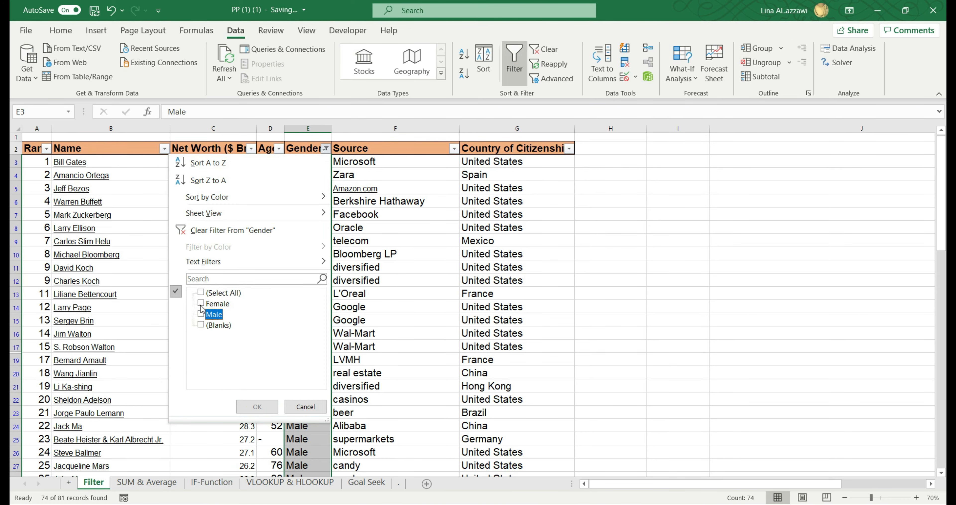
left_click(201, 303)
left_click(257, 406)
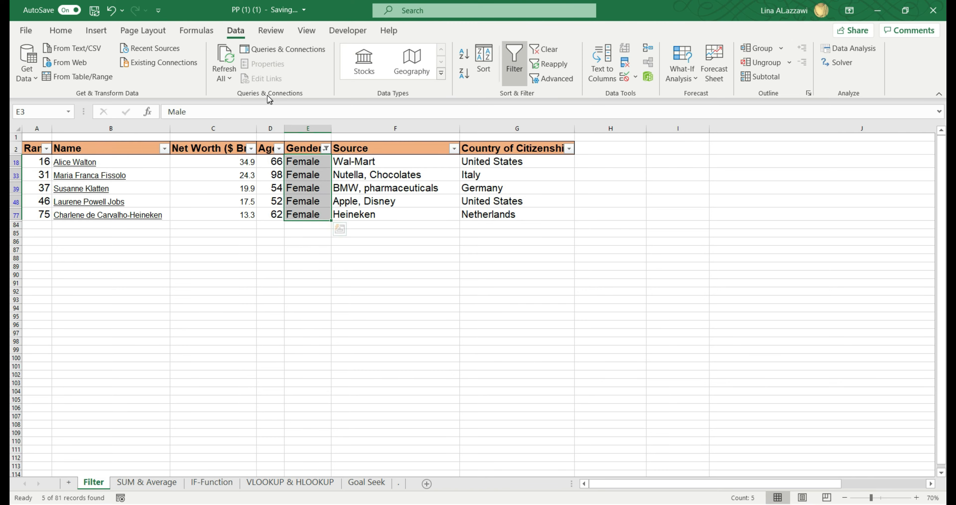
left_click(112, 15)
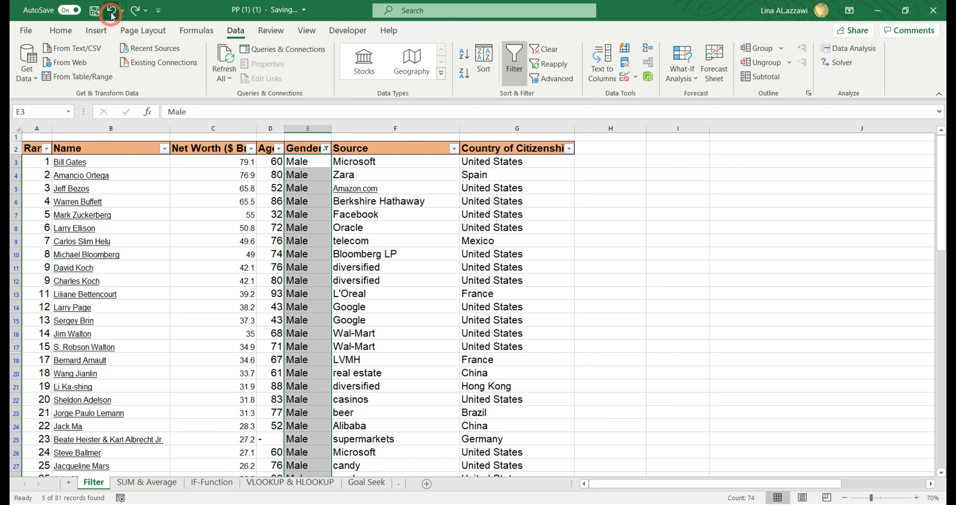
left_click(388, 202)
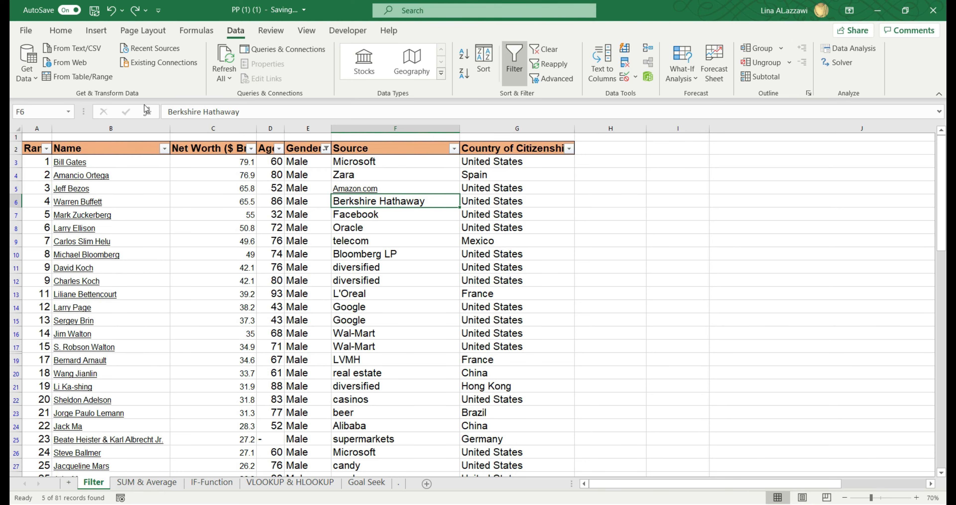
left_click(97, 31)
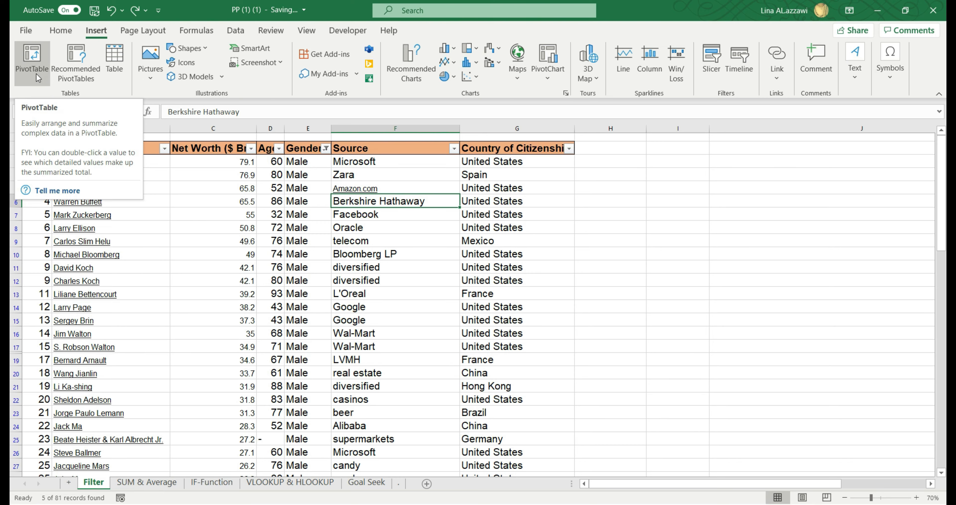
left_click(60, 31)
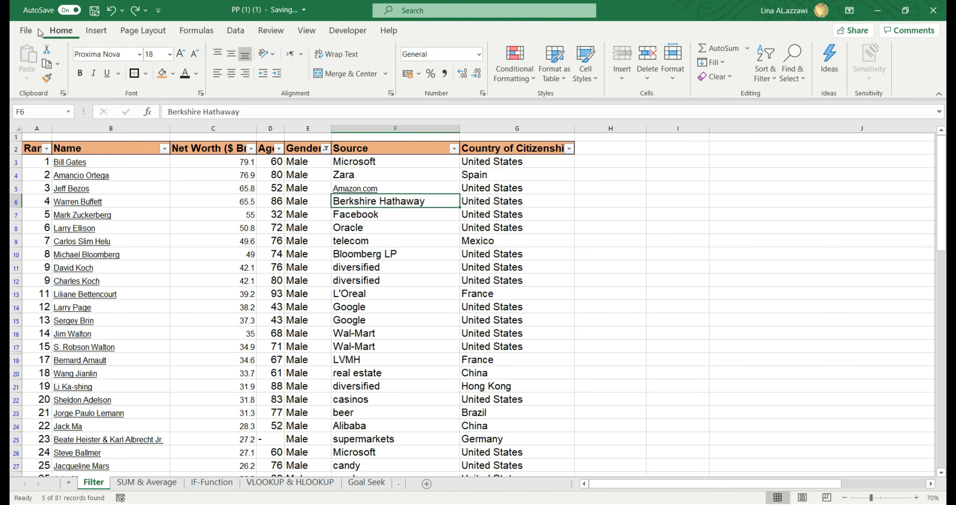
left_click(236, 32)
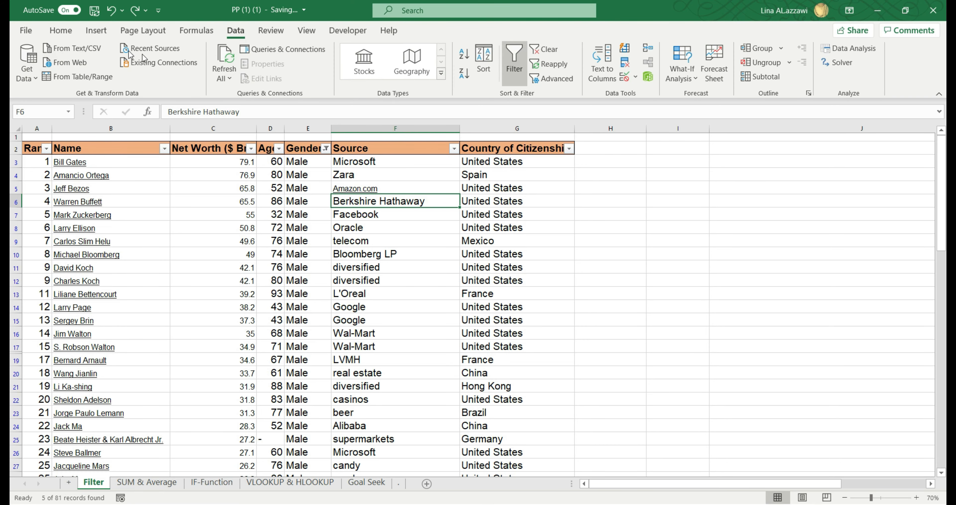
Step: Widen the Age column and reapply the Gender filter with only Male ticked
left_click_drag(283, 129, 299, 129)
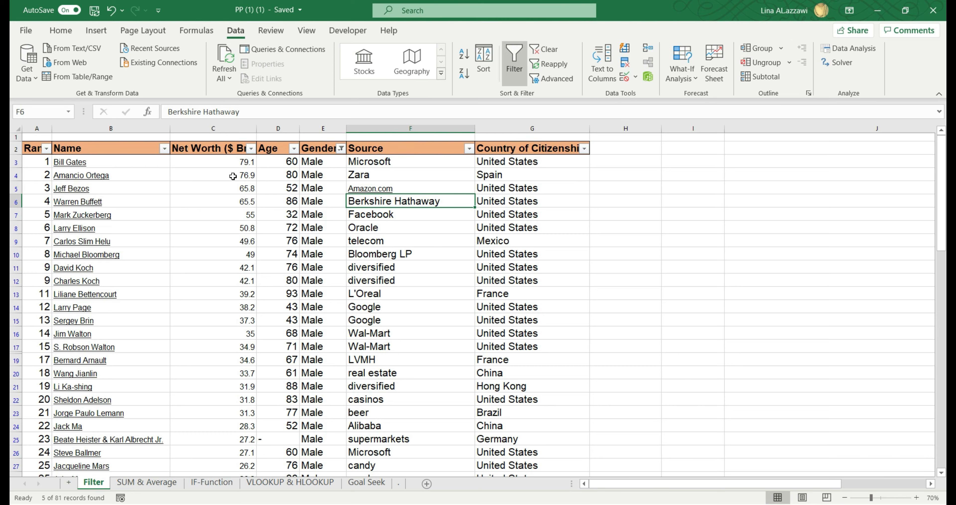
left_click(340, 148)
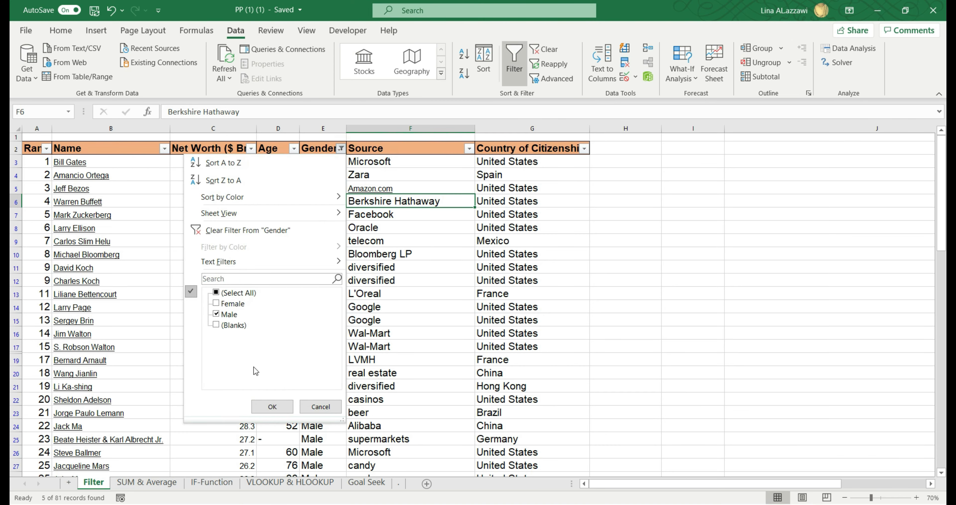
left_click(272, 407)
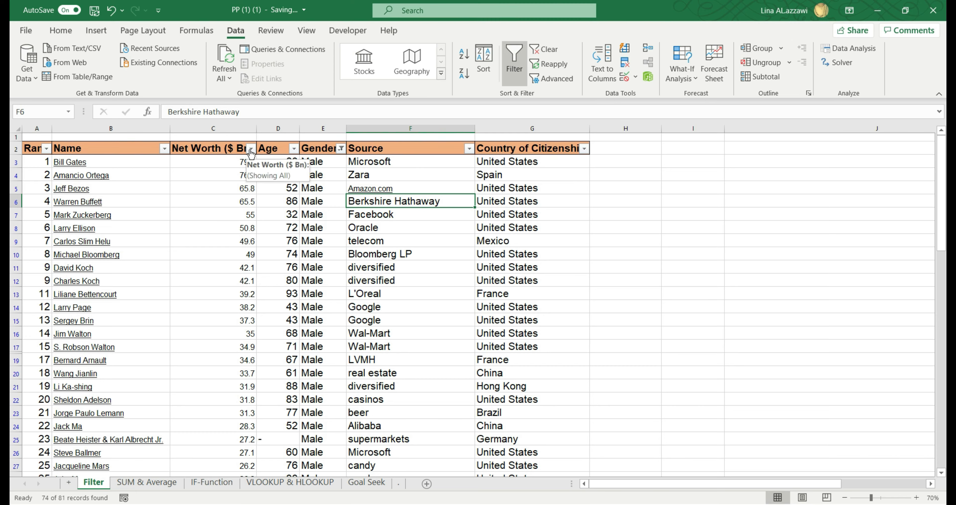
Step: Select the filtered Net Worth cells from C3 down to the last record to check their summary figures
left_click(240, 161)
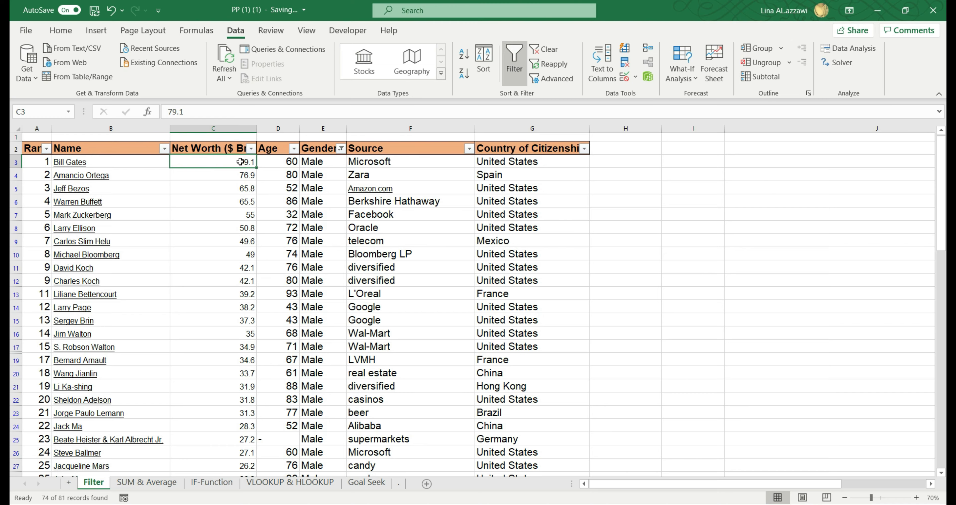
key("ctrl+shift+Down")
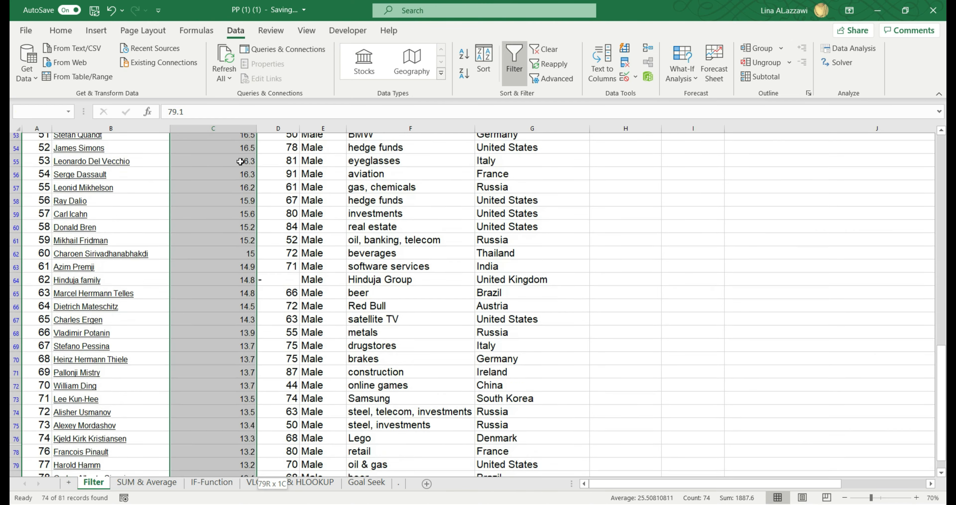
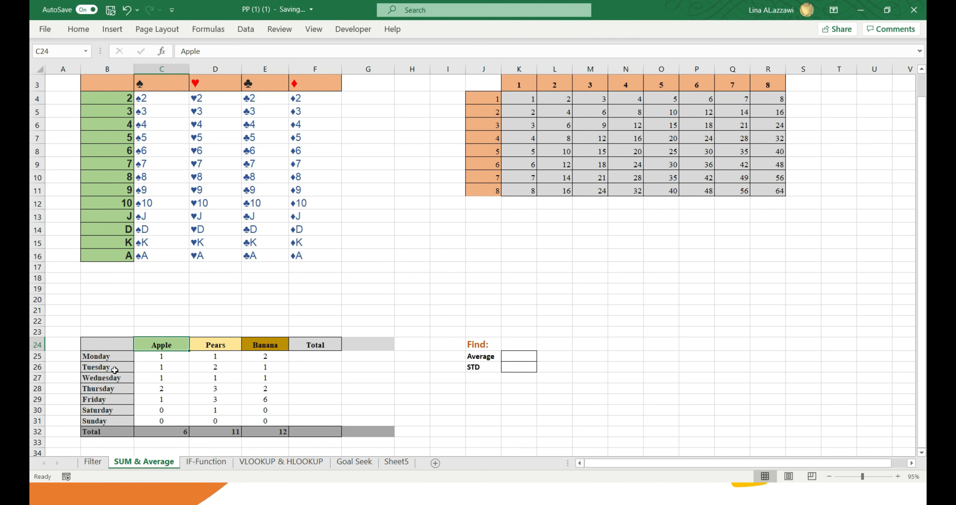
Step: Select the entire rows 26 to 30, Tuesday through Saturday, hide them, and undo the hiding
left_click(115, 368)
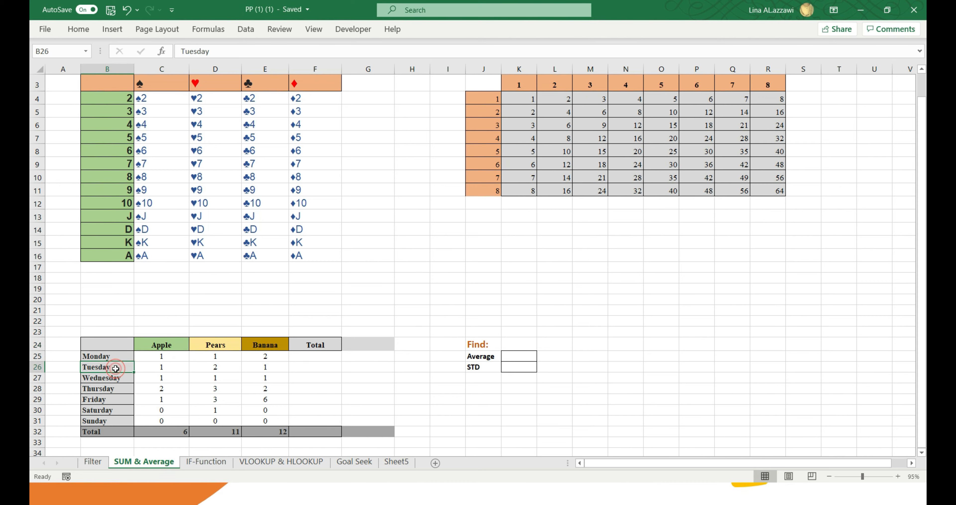
left_click(112, 410)
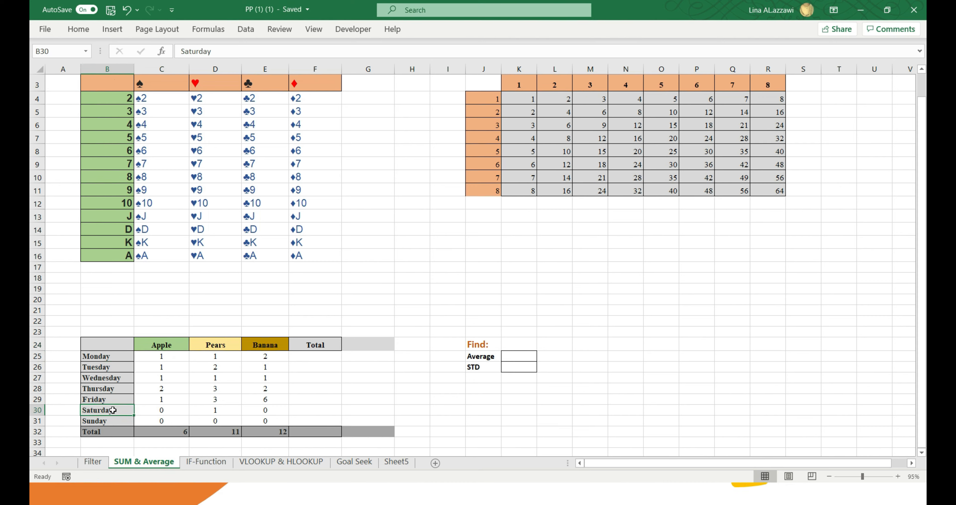
left_click(106, 367)
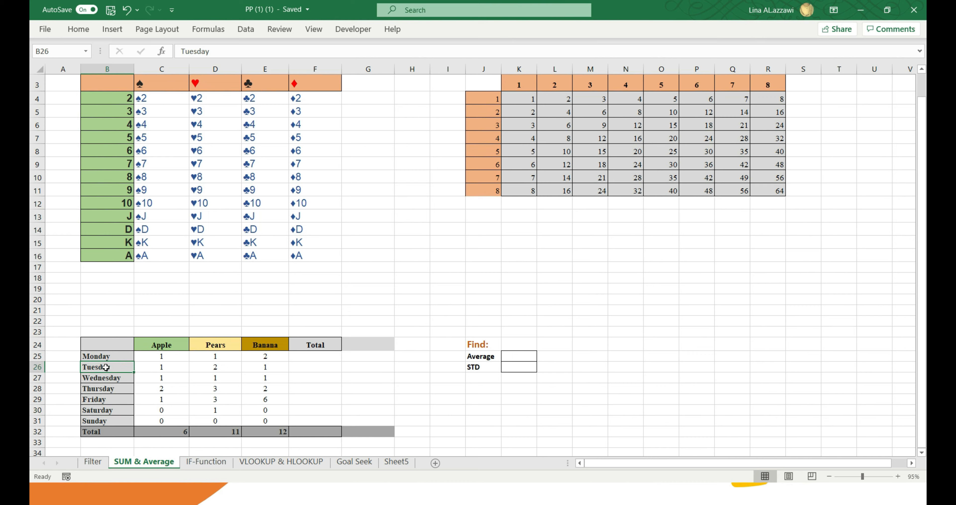
key("shift+space")
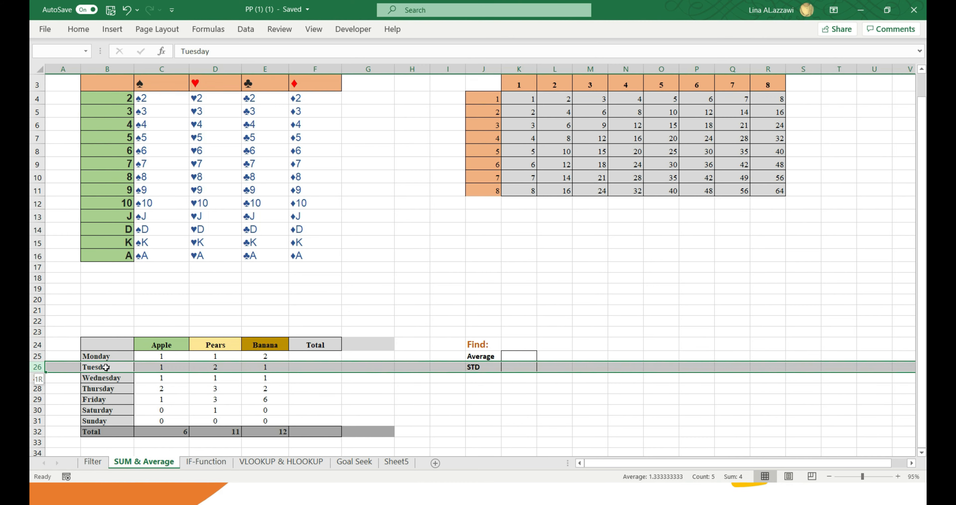
key("shift+Down")
key("shift+Down")
key("shift+Down")
key("shift+Down")
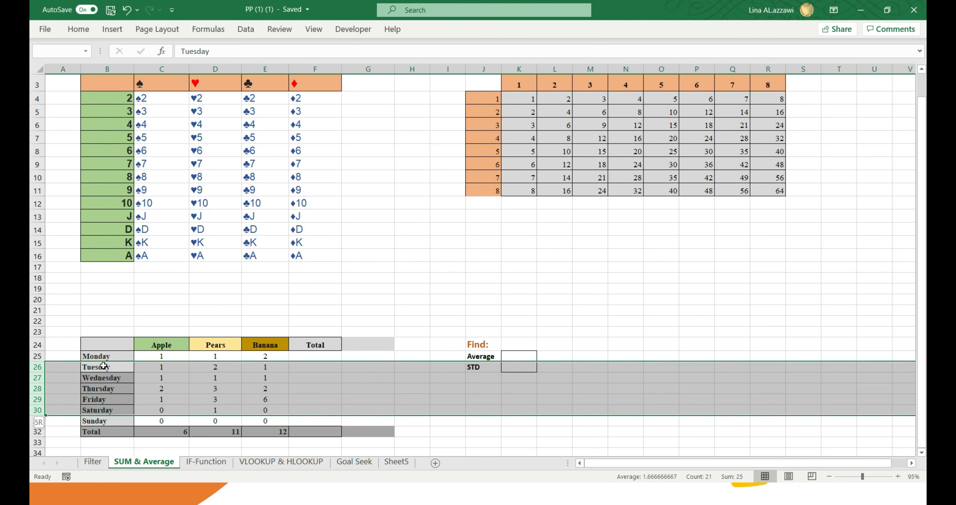
key("super+space")
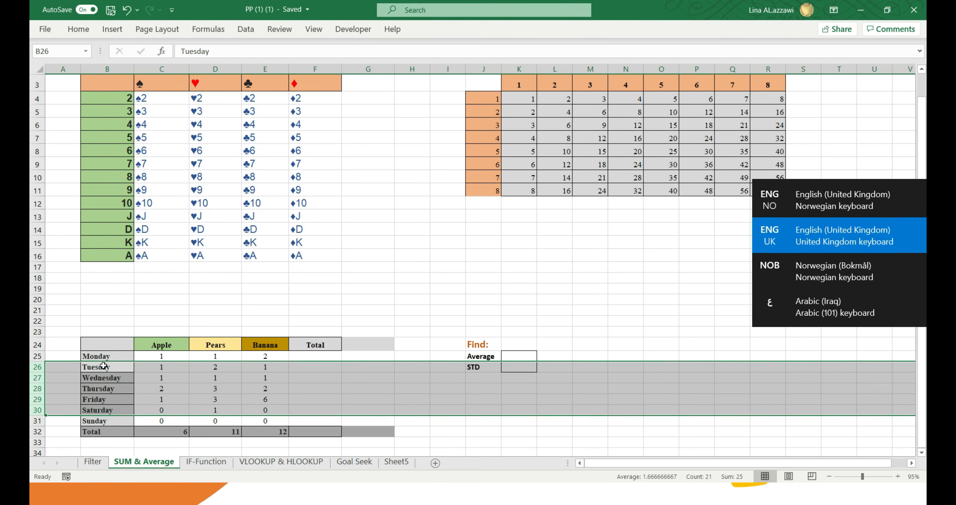
key("ctrl+9")
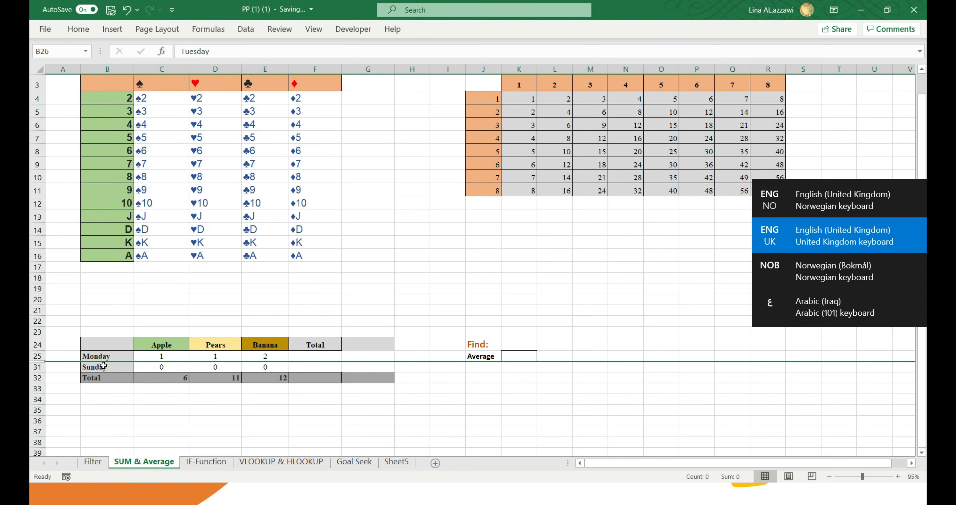
key("ctrl+z")
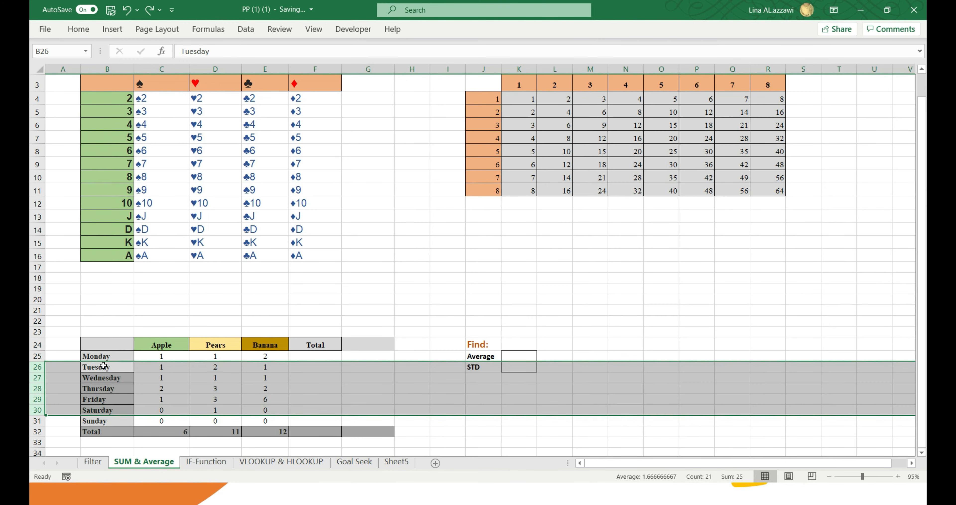
Step: Hide the selected Tuesday to Saturday rows again with the Hide command and undo it
right_click(146, 382)
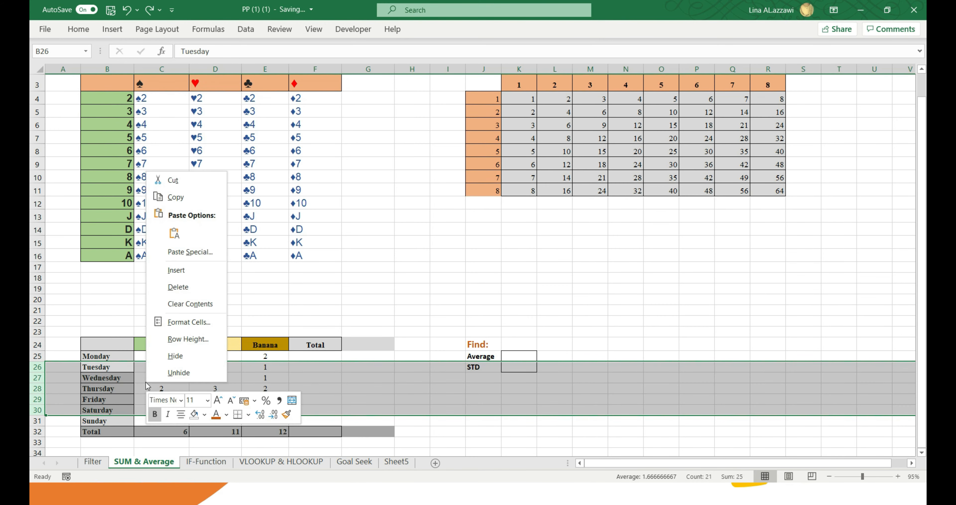
left_click(175, 356)
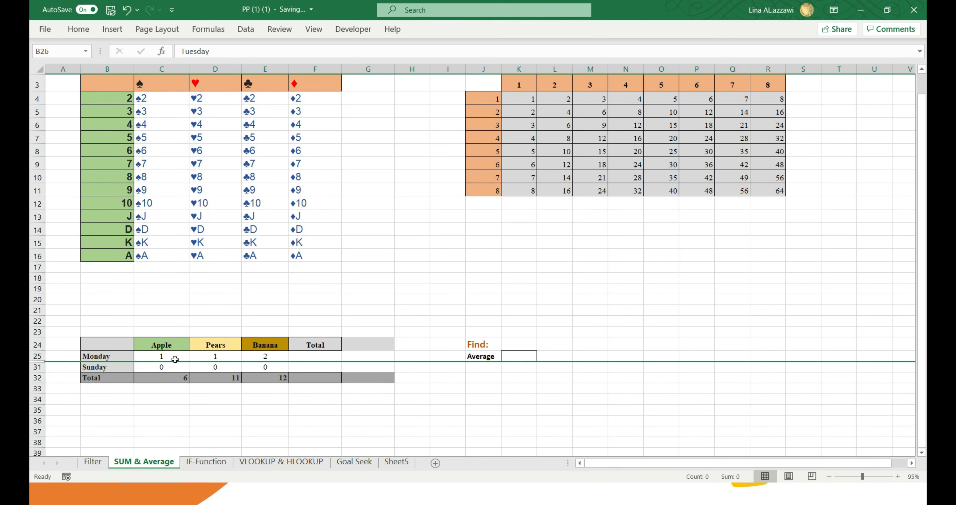
key("ctrl+z")
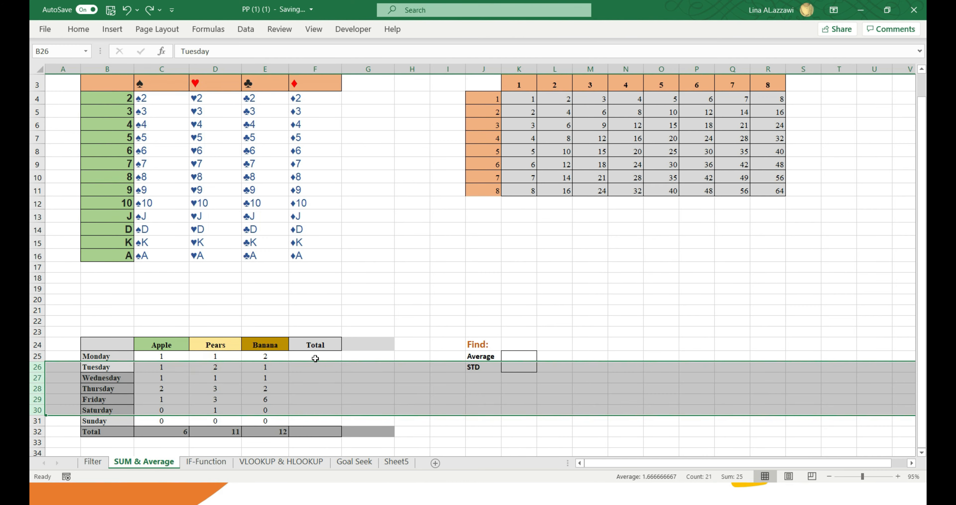
Step: Enter the formula =SUM(C25:E25) in F25 to total Monday's fruit
left_click(315, 356)
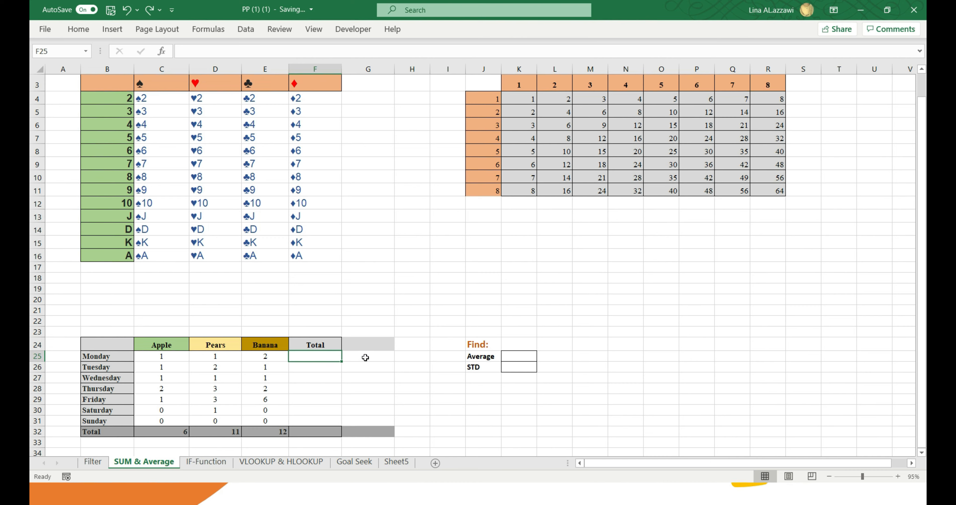
left_click(302, 358)
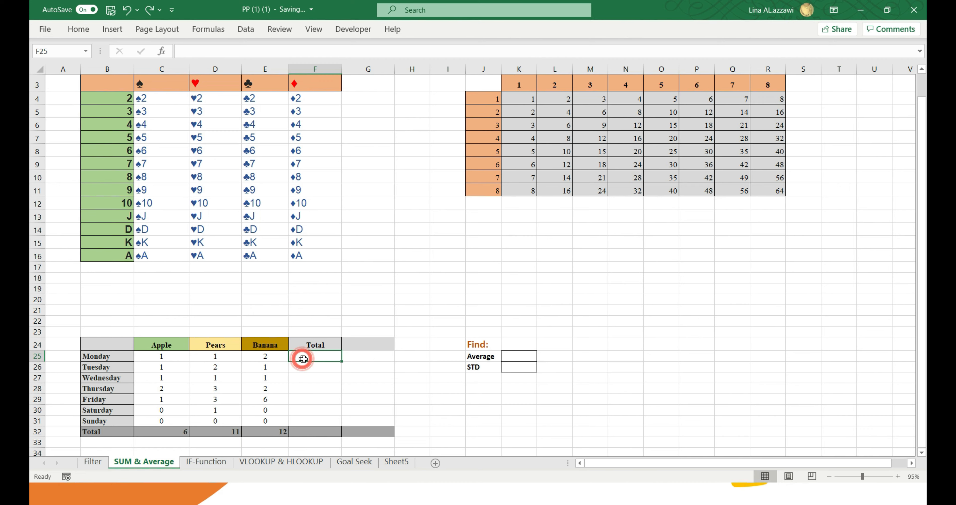
double_click(324, 357)
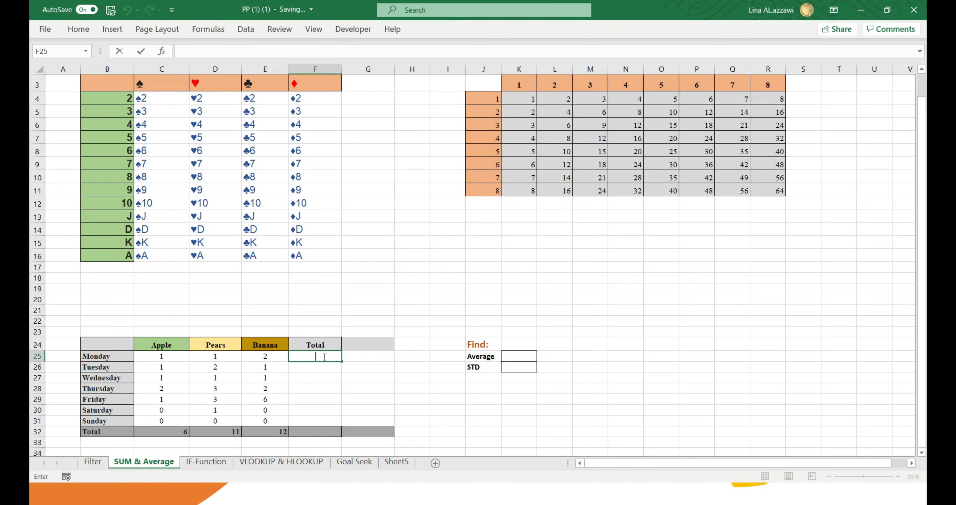
type(")")
type("=")
type("SUM")
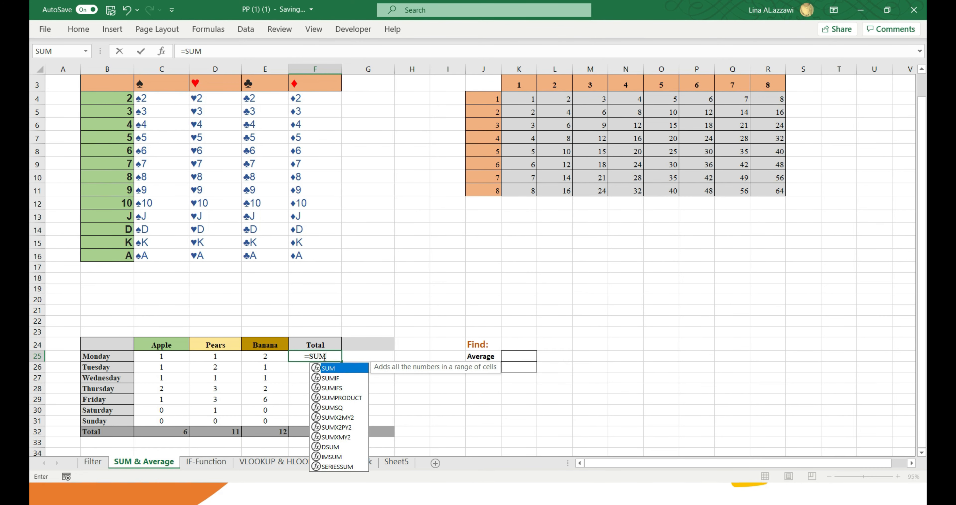
type("(")
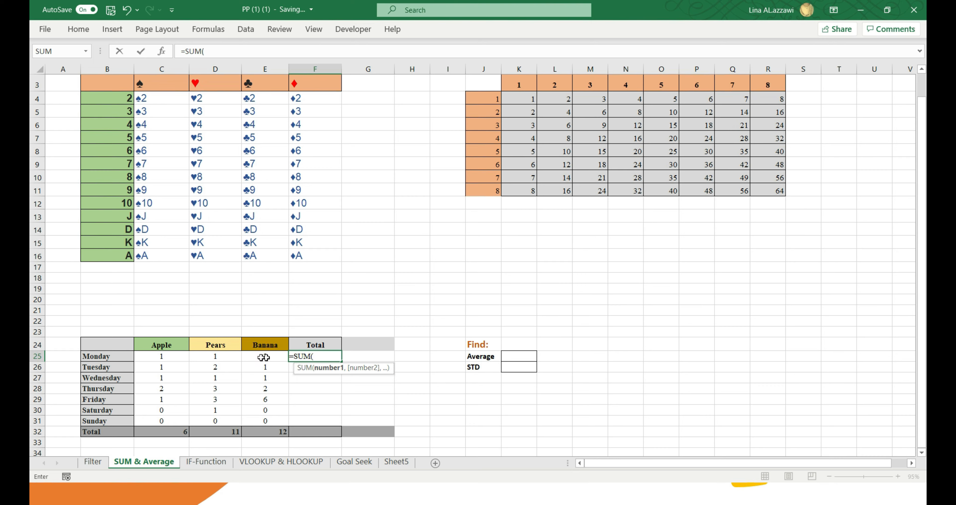
left_click_drag(161, 356, 265, 357)
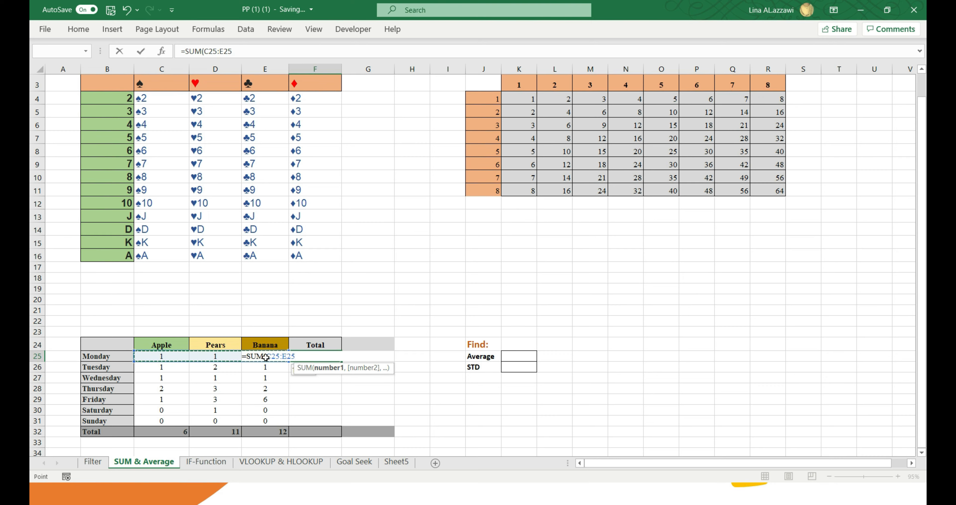
type(")")
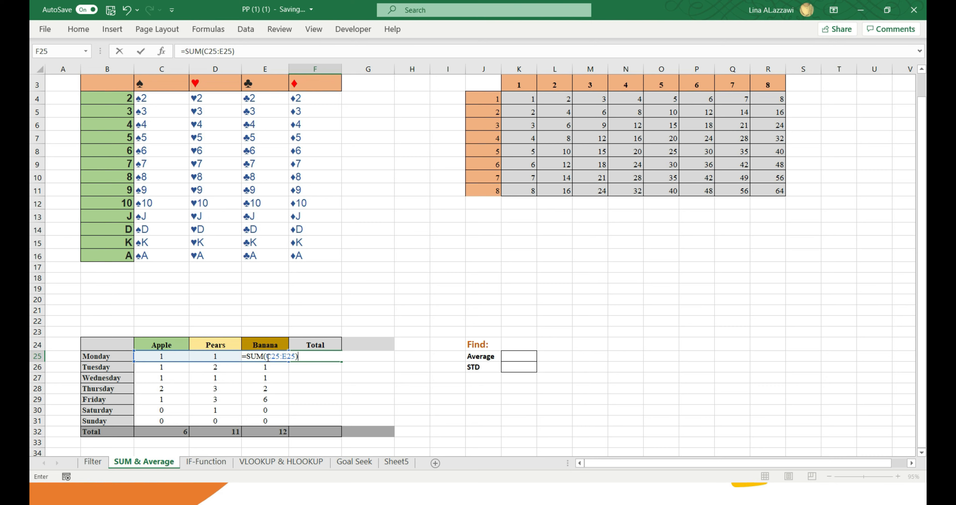
key("Return")
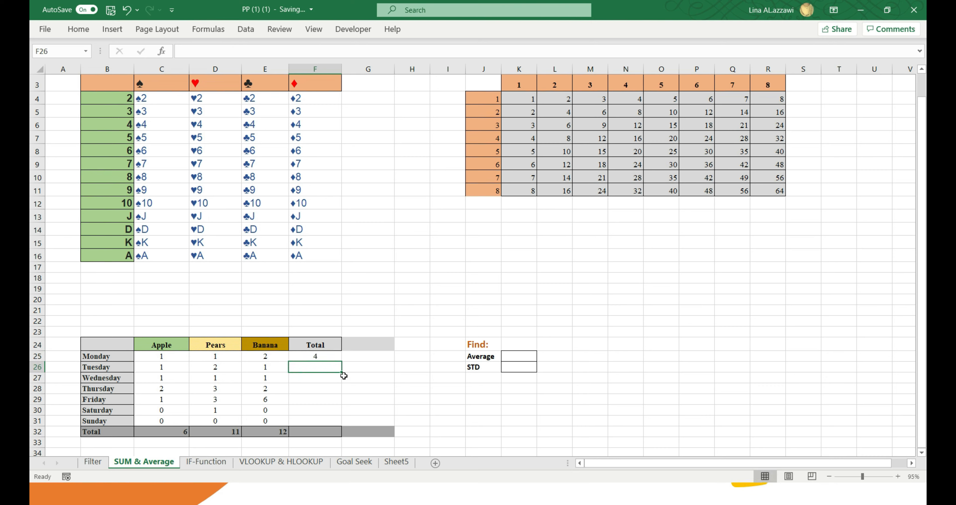
Step: Fill Monday's SUM formula from F25 down through F32 and check the formula in F32
left_click(337, 359)
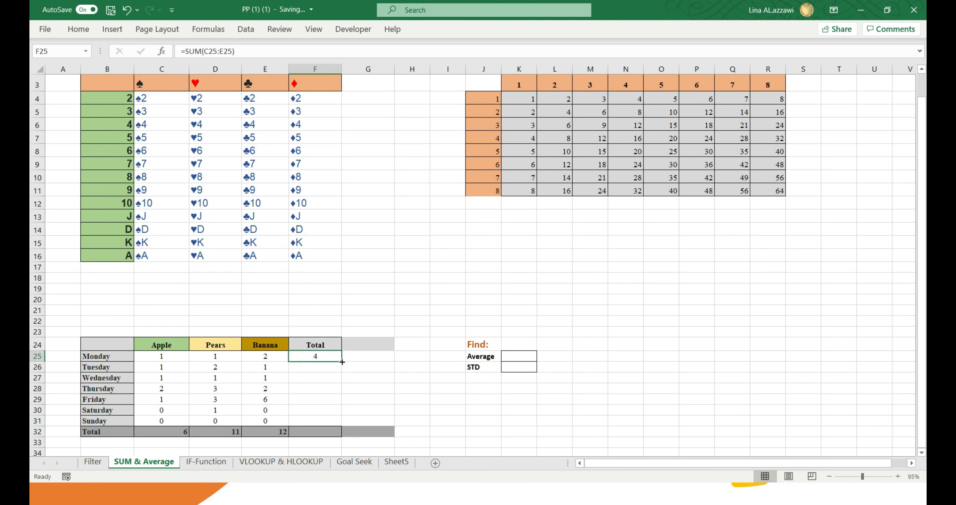
mouse_move(342, 360)
left_mouse_down()
mouse_move(342, 425)
mouse_move(342, 361)
left_mouse_up()
double_click(342, 361)
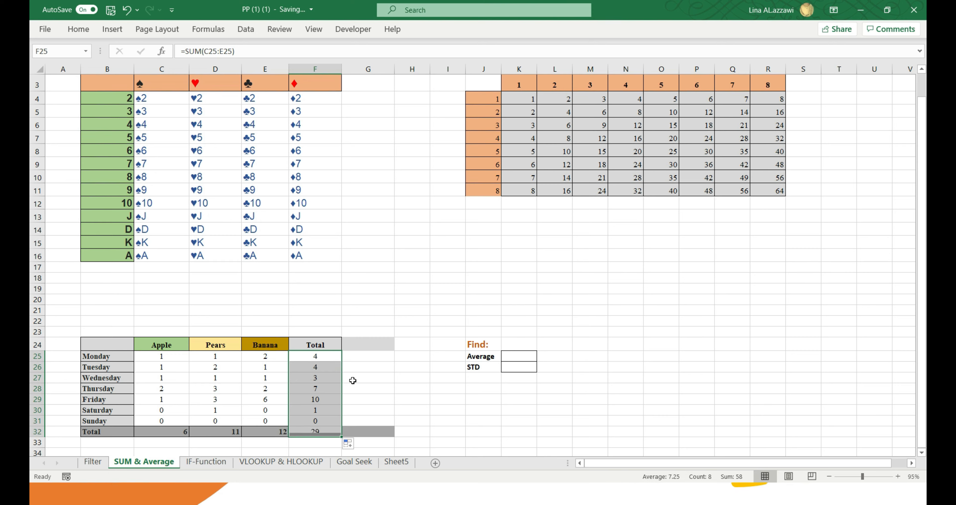
left_click(359, 399)
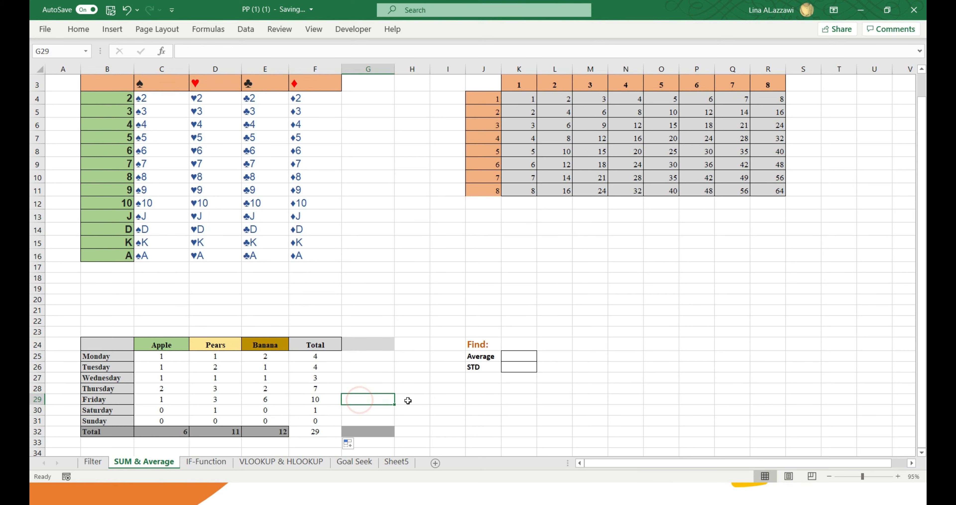
left_click(318, 432)
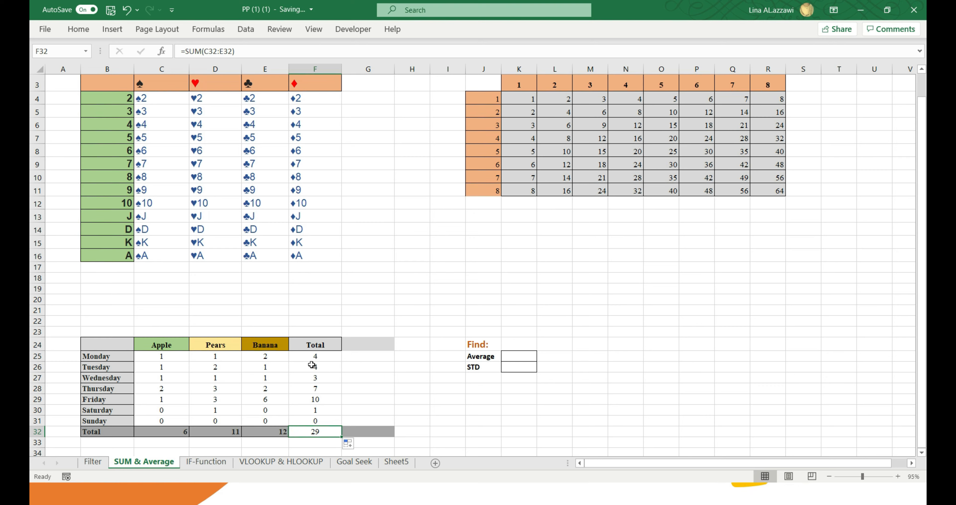
Step: Clear the Apple, Pears and Banana totals in C32, D32 and E32
left_click(187, 431)
key("BackSpace")
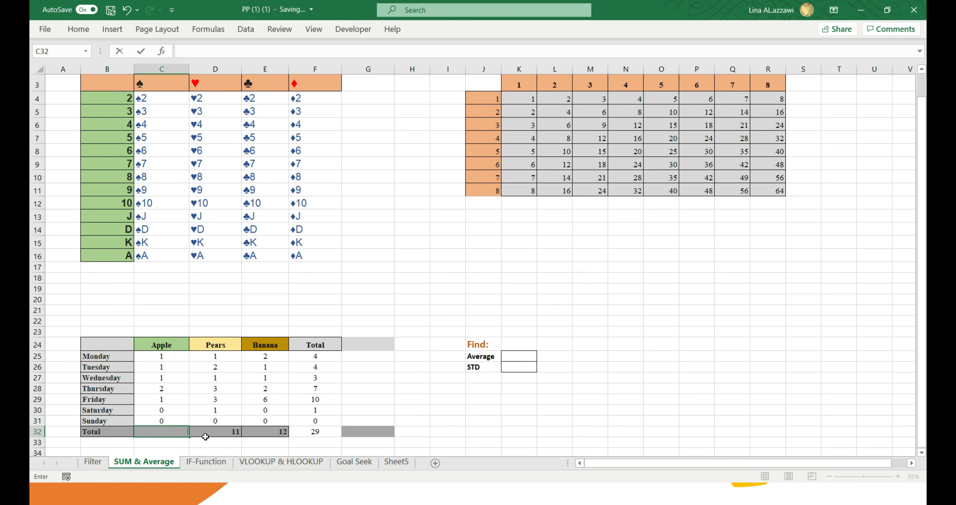
left_click(211, 433)
key("BackSpace")
left_click(265, 429)
key("BackSpace")
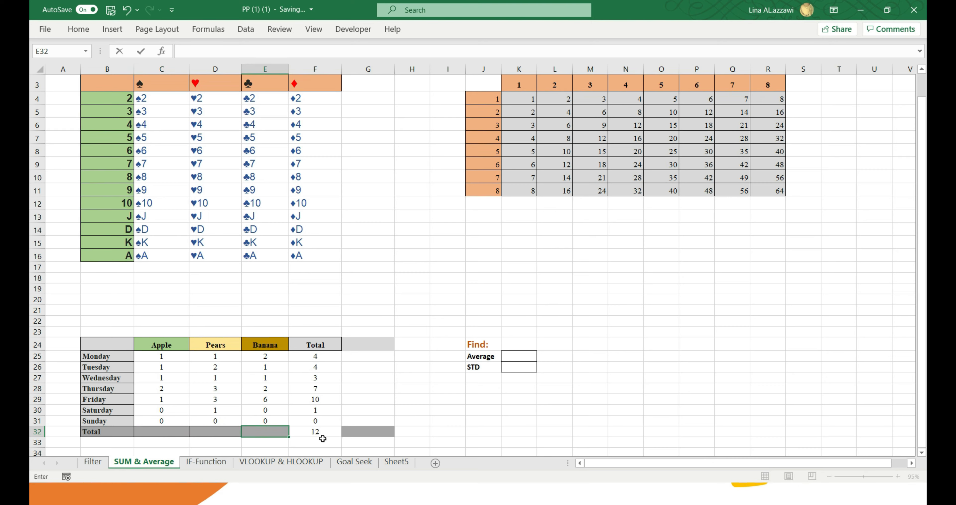
left_click(321, 434)
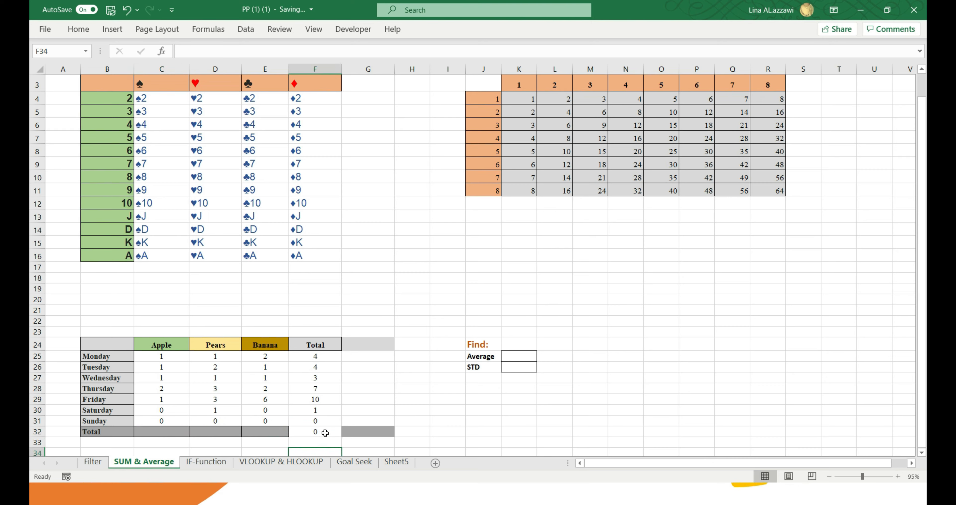
Step: Refill the Total column with the F25 formula down to F32
left_click(319, 357)
left_click_drag(342, 361, 334, 432)
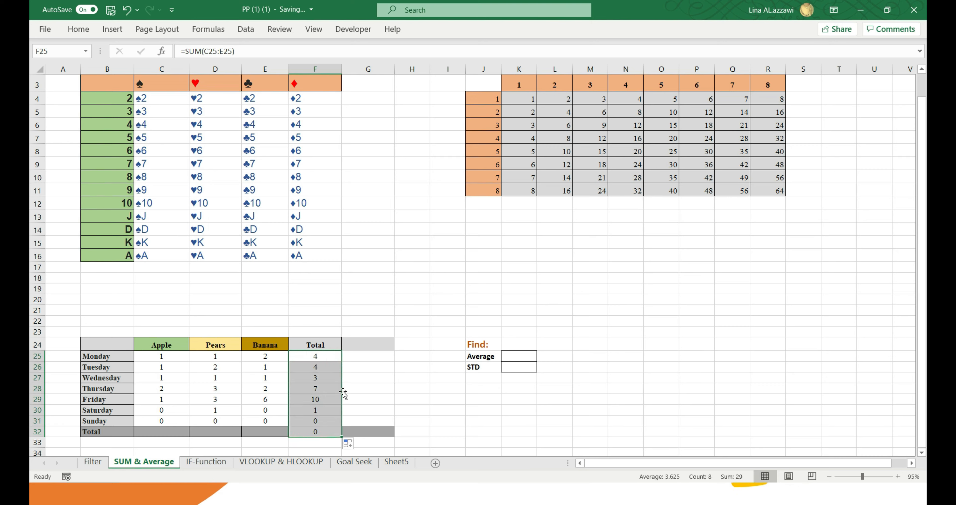
left_click(330, 379)
Step: Clear the formula from F32, the Total row's cell in the Total column
left_click(328, 430)
double_click(329, 431)
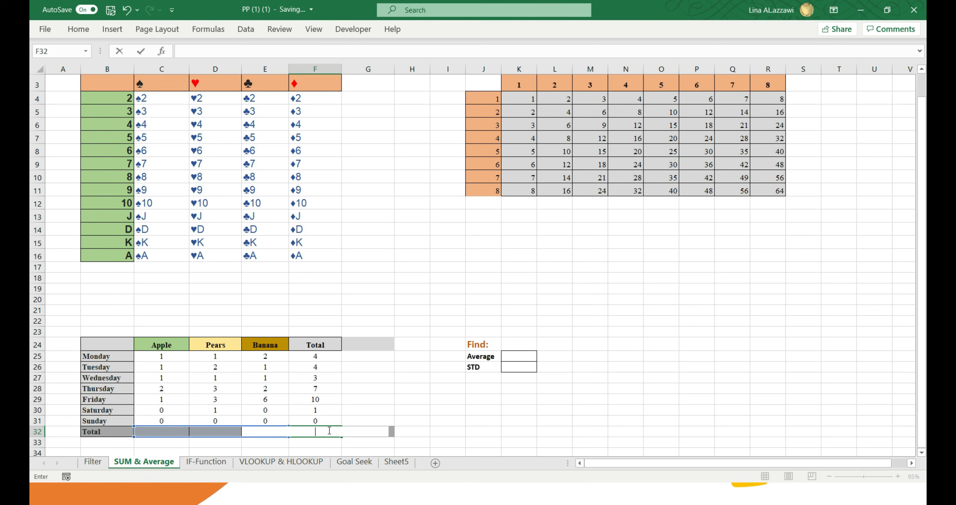
key("BackSpace")
key("BackSpace")
key("BackSpace")
key("BackSpace")
key("BackSpace")
key("BackSpace")
key("BackSpace")
key("BackSpace")
key("BackSpace")
key("BackSpace")
key("BackSpace")
key("BackSpace")
key("BackSpace")
key("Return")
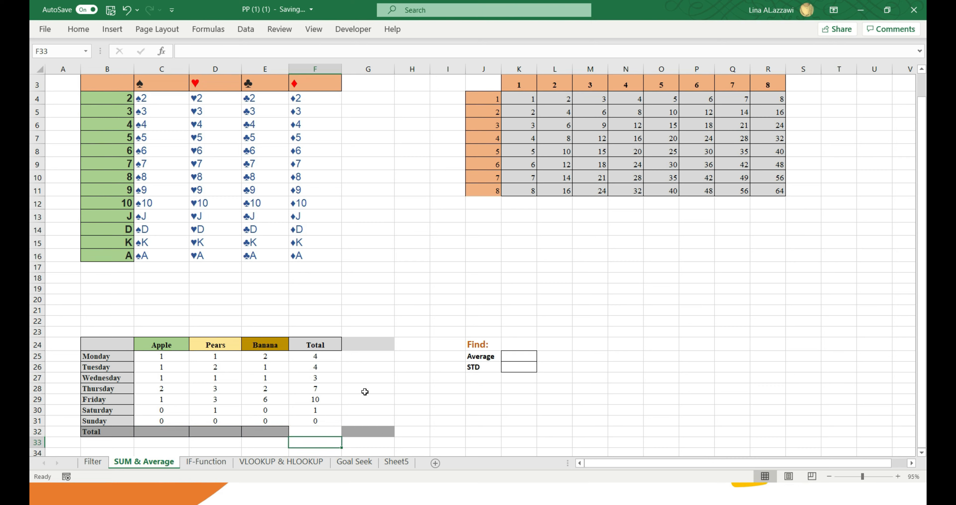
Step: Sum the daily totals F25:F31 in F32, the Total row's cell in the Total column
left_click(325, 430)
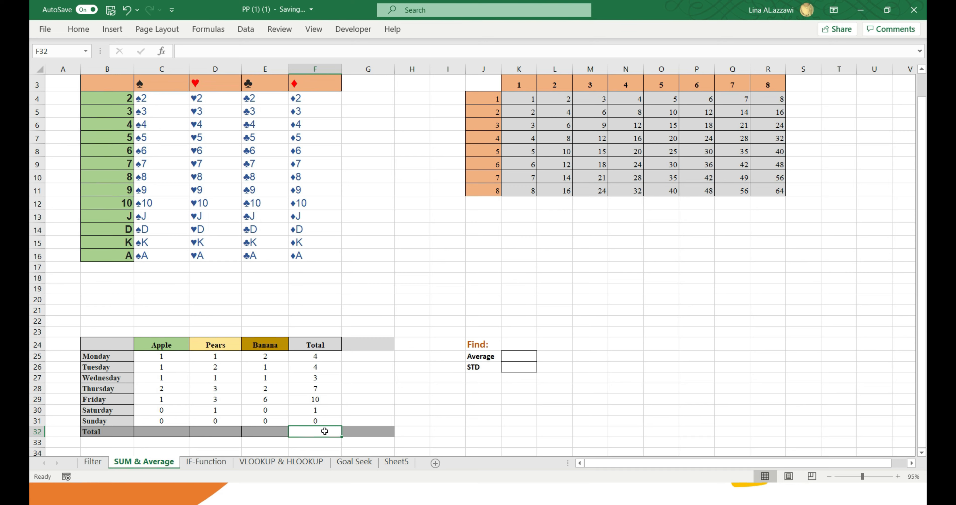
type("=")
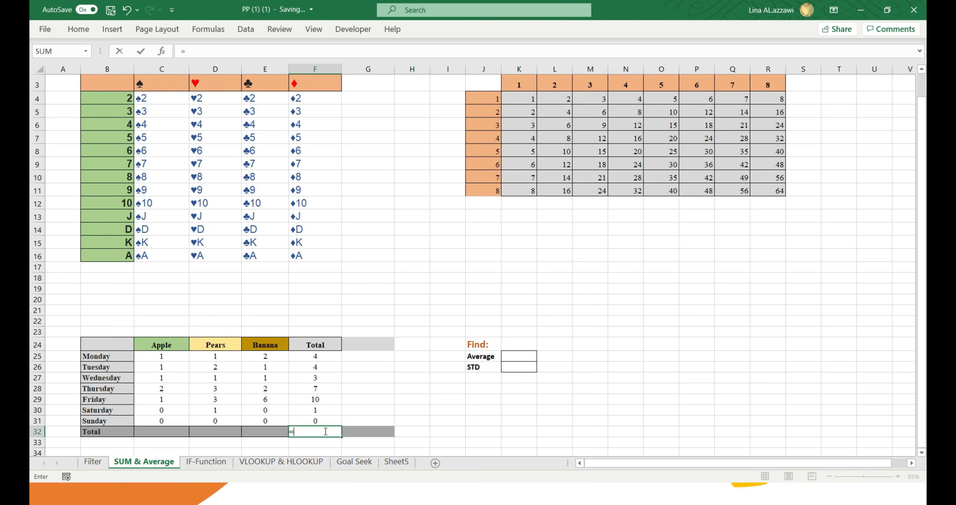
type("SUM(")
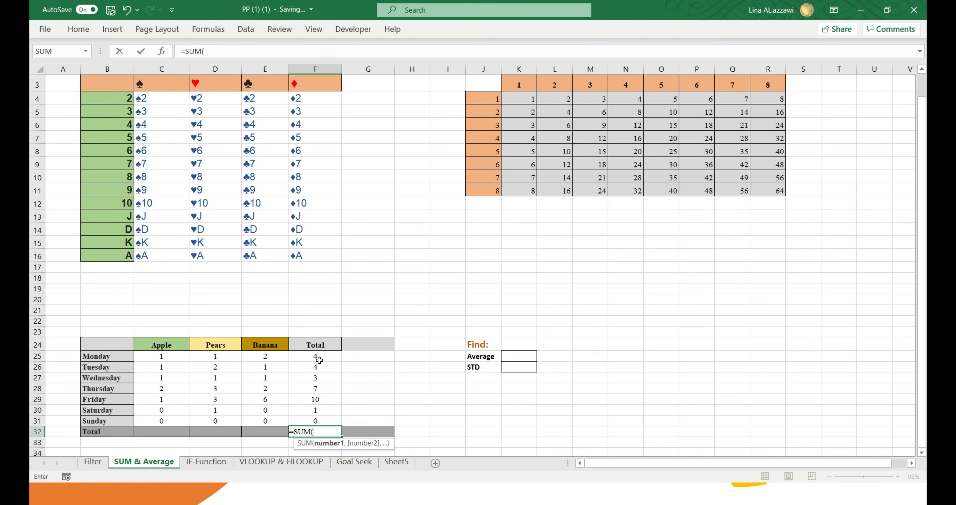
key("Up")
key("Up")
key("Up")
key("Up")
key("Up")
key("Up")
key("Up")
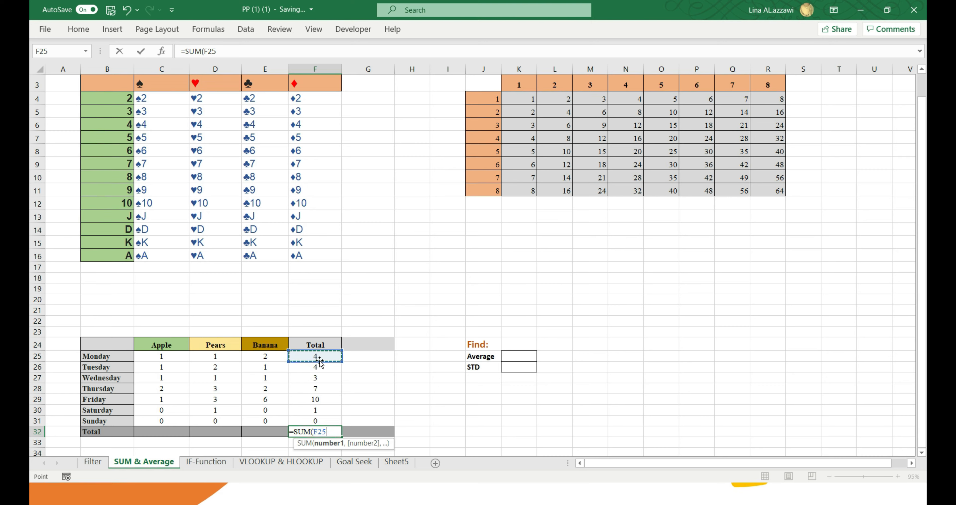
key("shift+Down")
key("shift+Down")
key("shift+Down")
key("shift+Down")
key("shift+Down")
key("shift+Down")
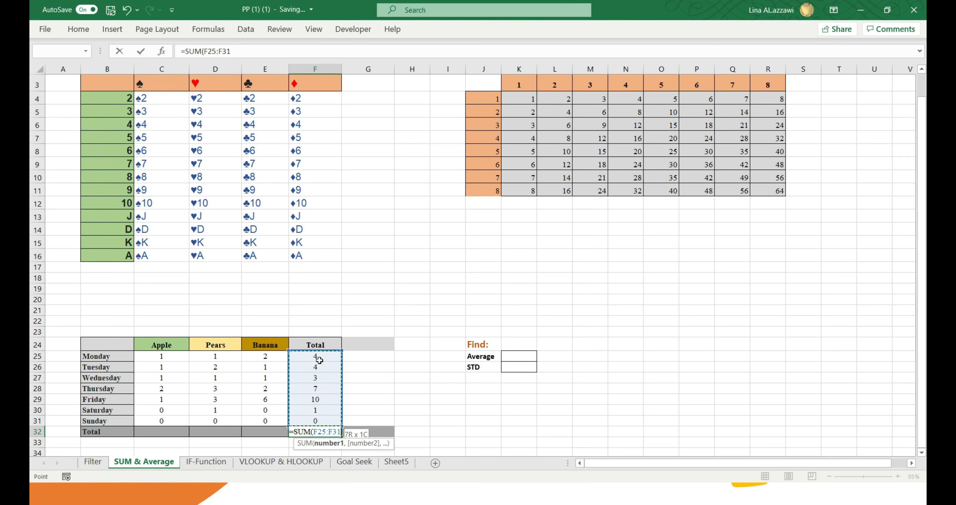
type(")")
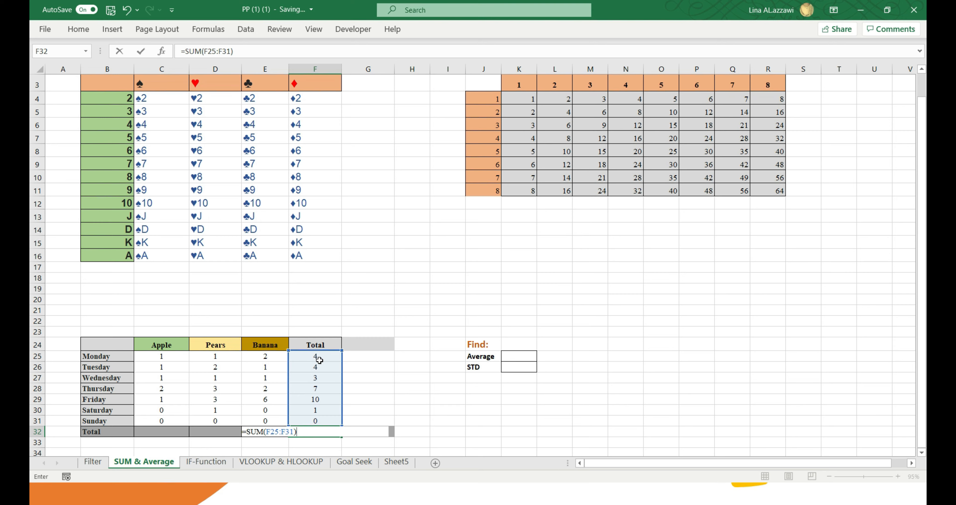
key("Return")
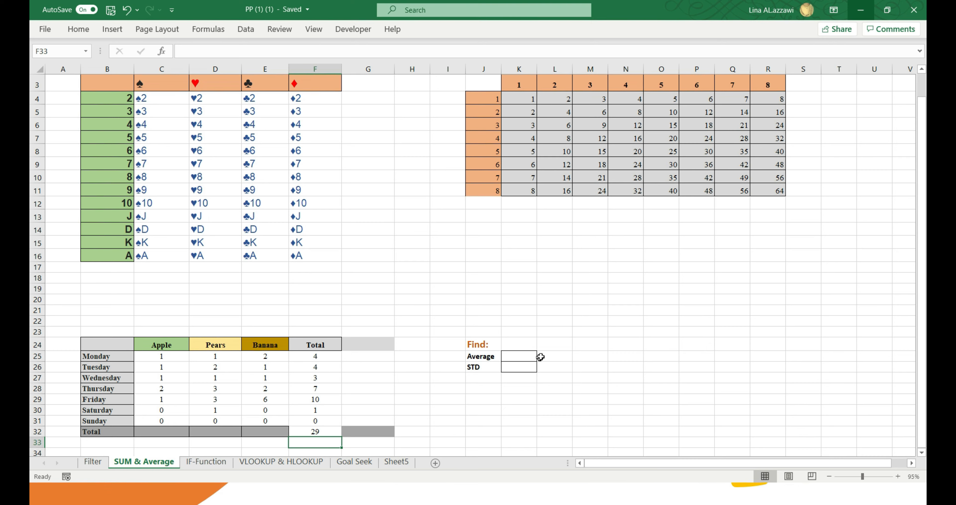
Step: Calculate the average of the daily totals F25:F31 in K25, and select that range to check its average
left_click(515, 357)
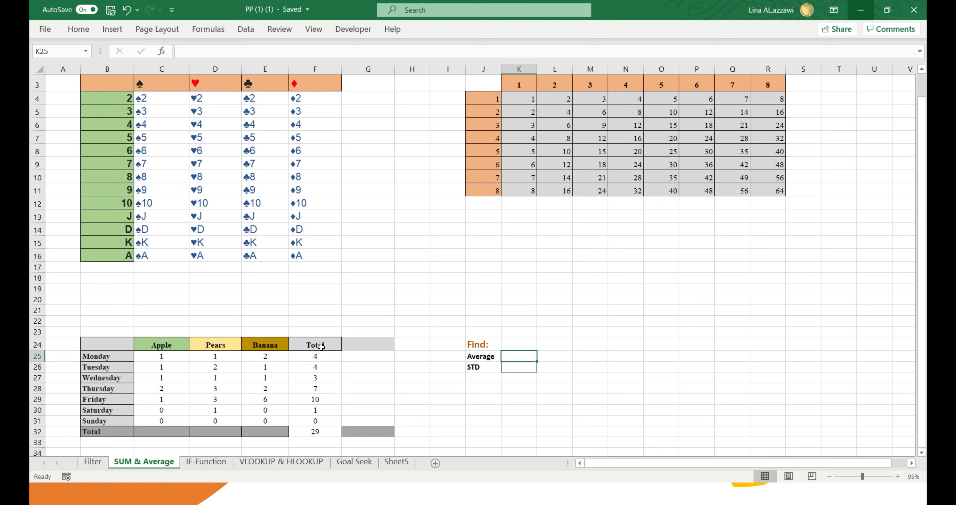
double_click(524, 356)
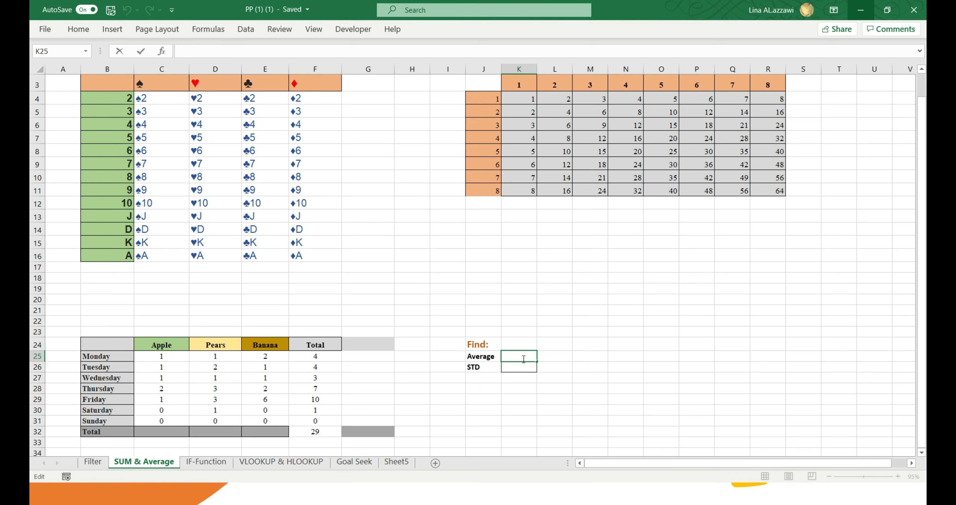
type("=av")
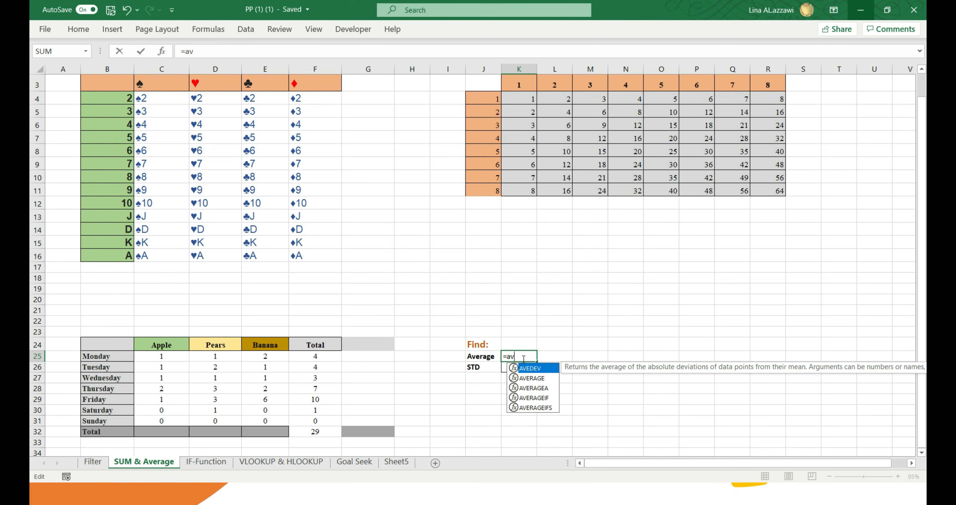
type("erage")
key("Tab")
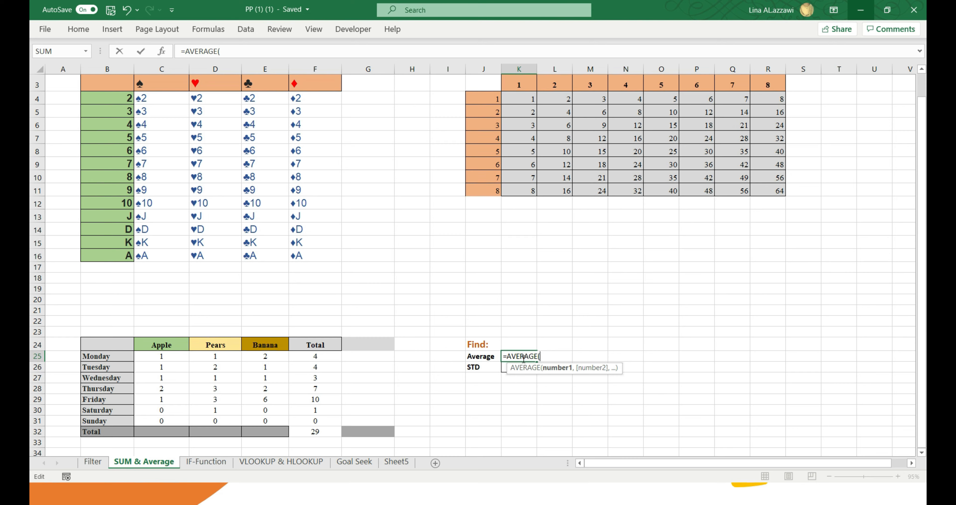
left_click(324, 355)
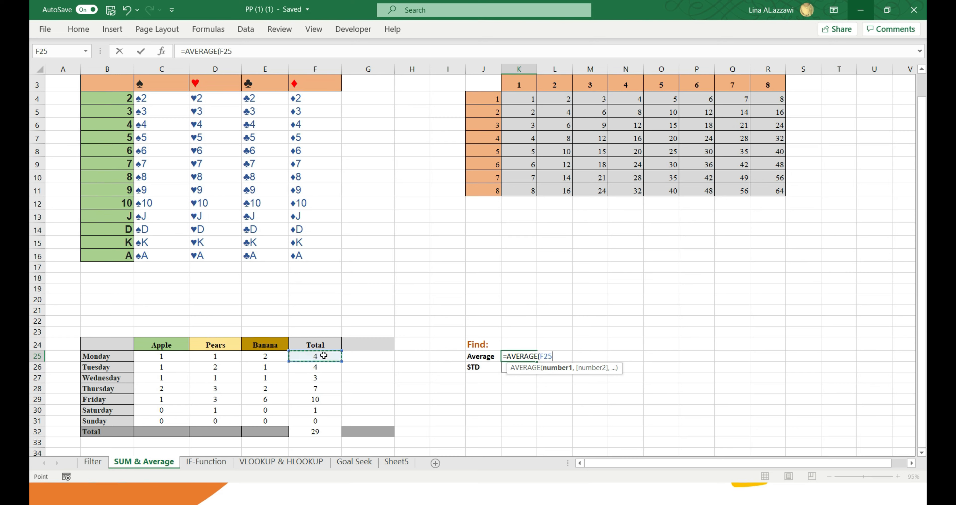
left_click_drag(323, 355, 316, 420)
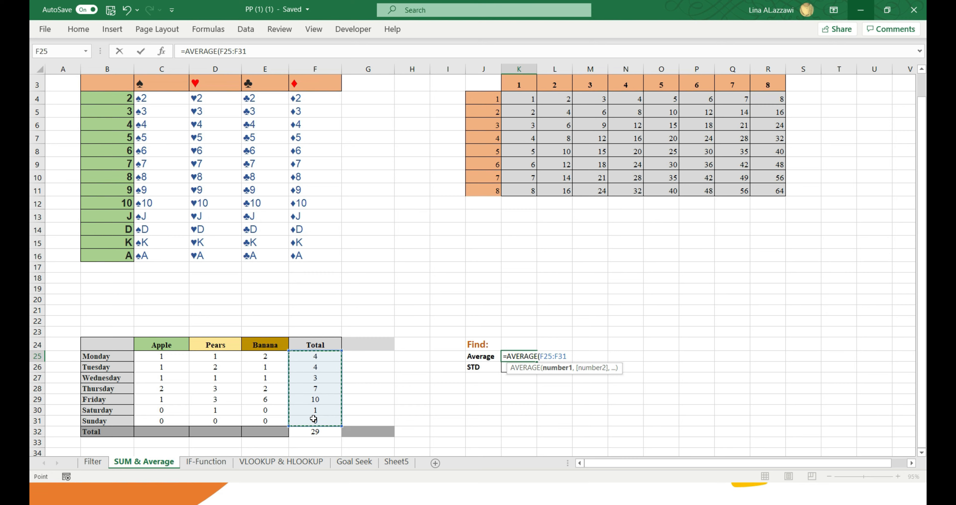
type(")")
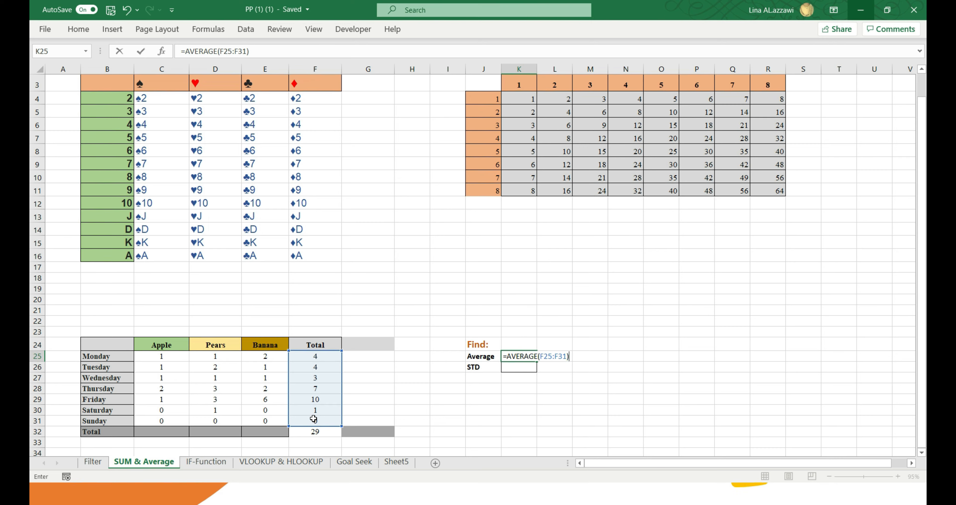
key("Return")
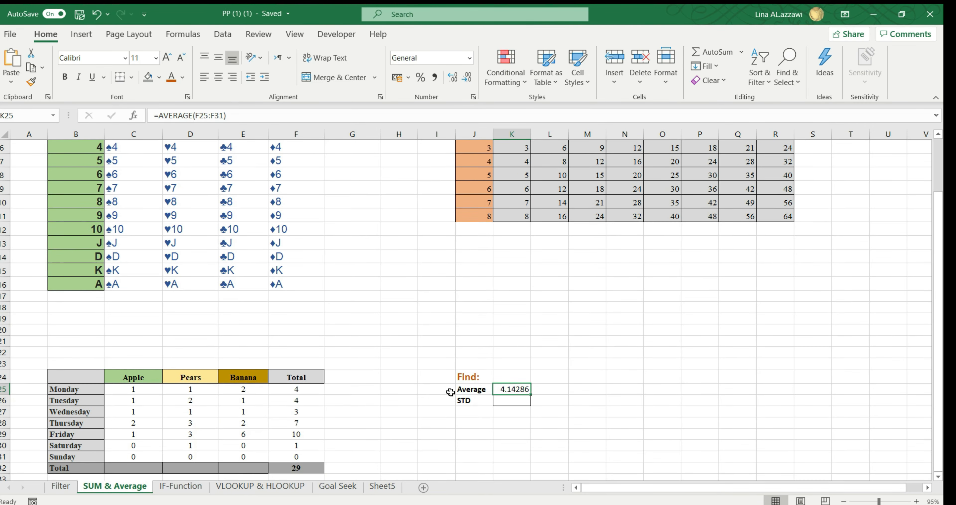
left_click(304, 389)
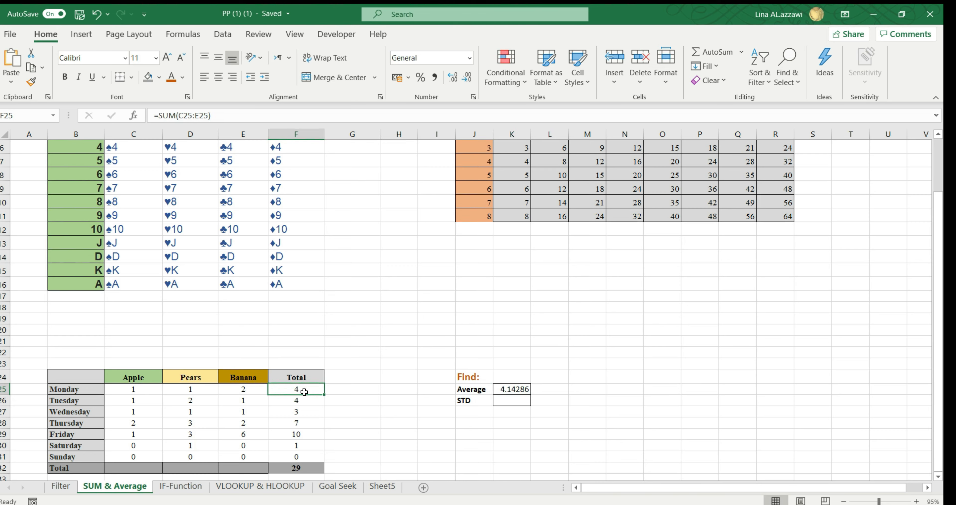
left_click_drag(304, 389, 306, 453)
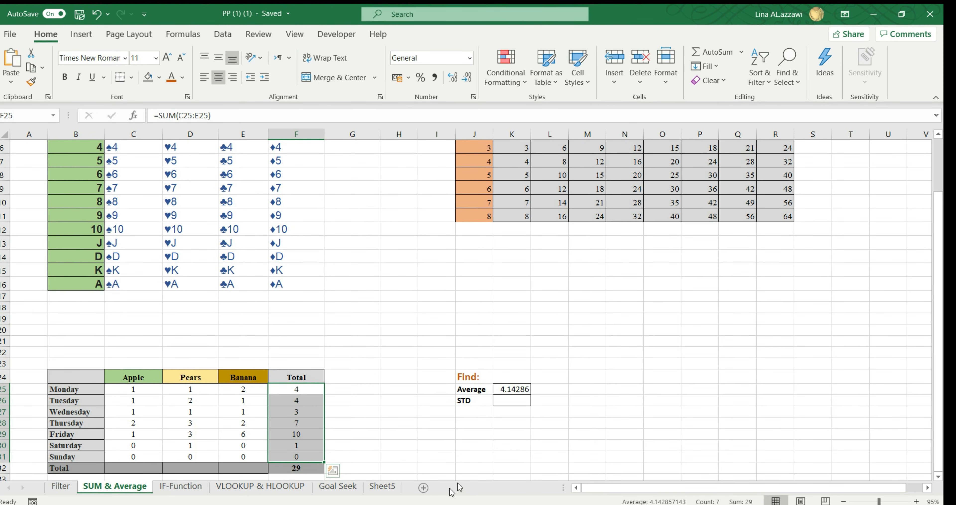
Step: Calculate the sample standard deviation of the daily totals F25:F31 in K26 with STDEV.S
double_click(512, 400)
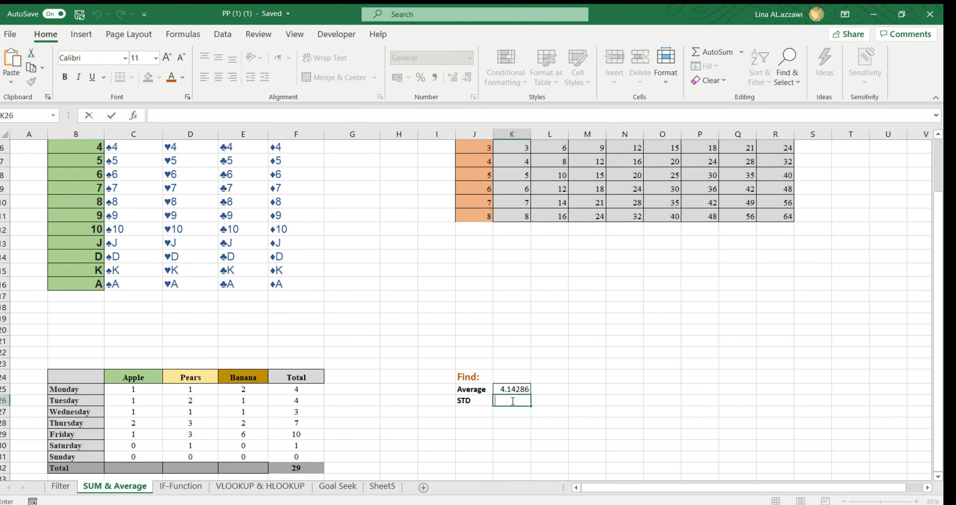
type("=")
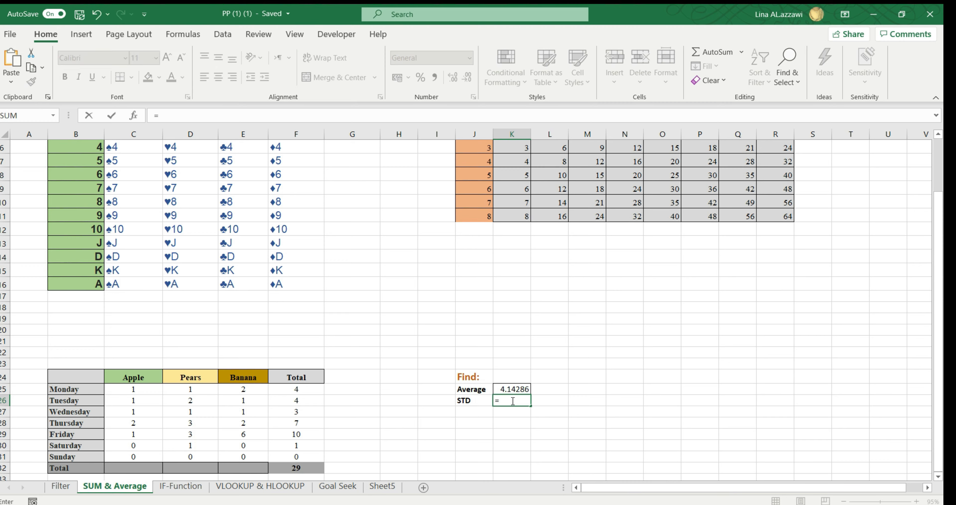
type("std")
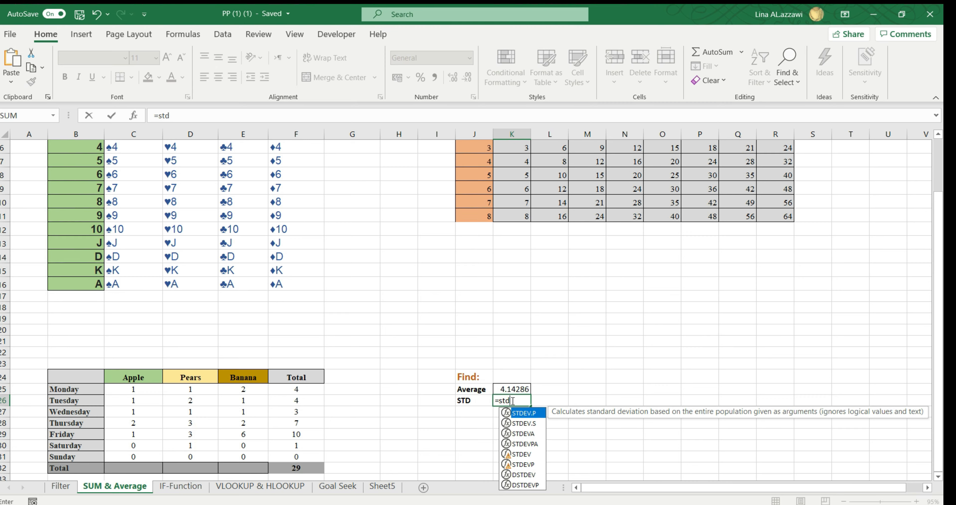
left_click(541, 423)
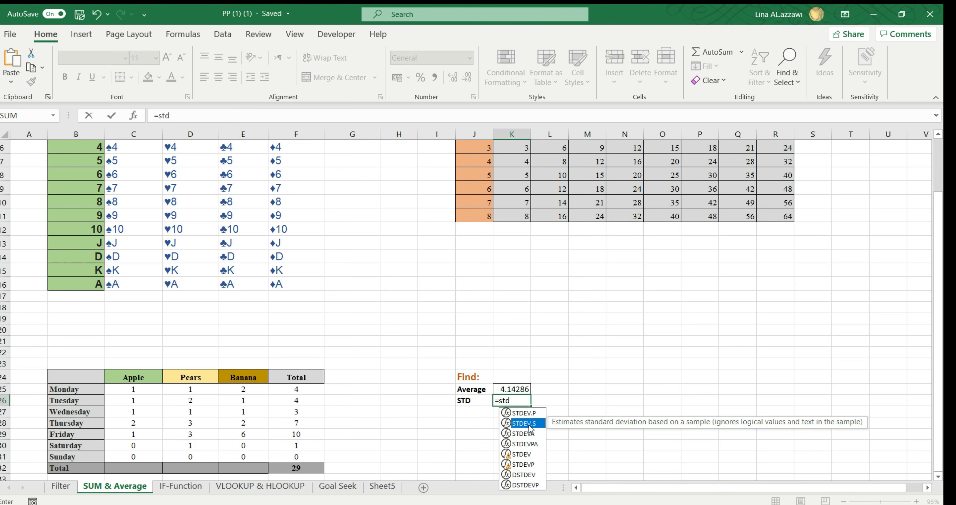
double_click(530, 426)
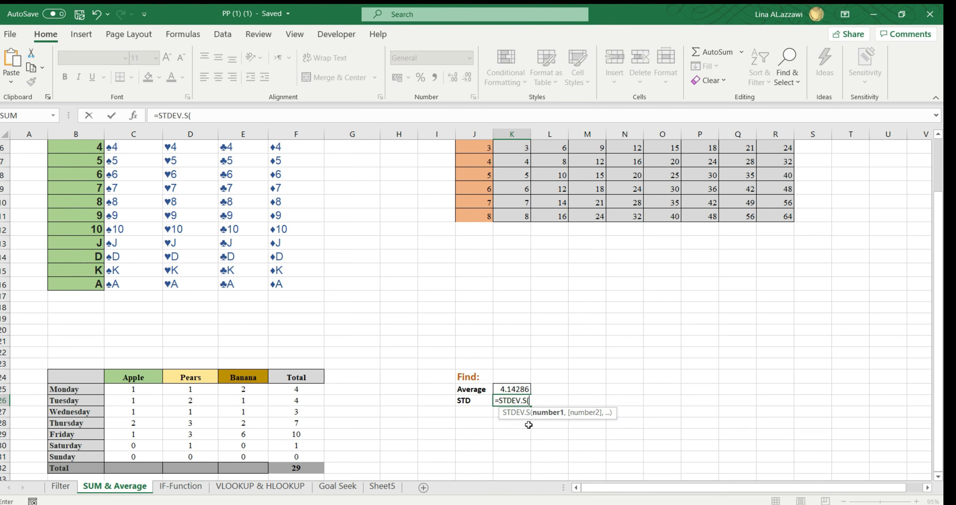
left_click(298, 388)
left_click_drag(298, 388, 307, 453)
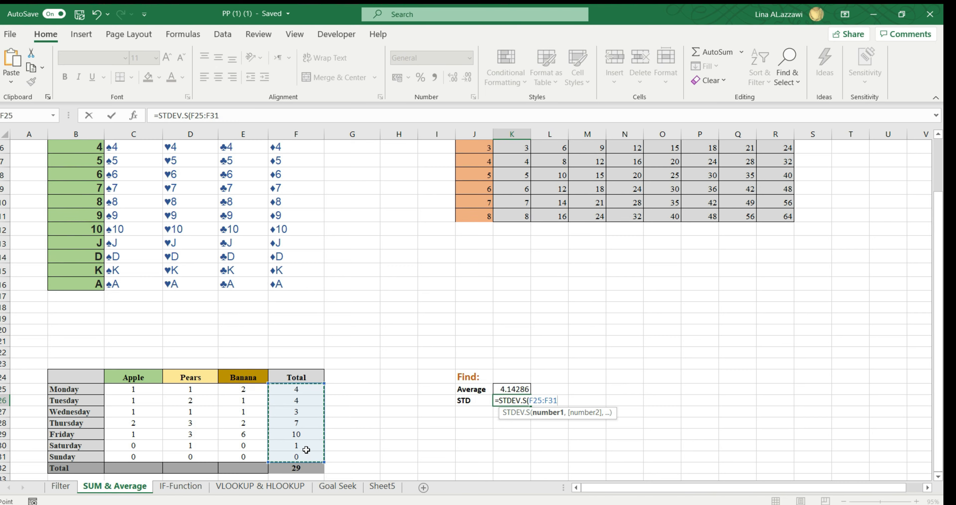
type(")")
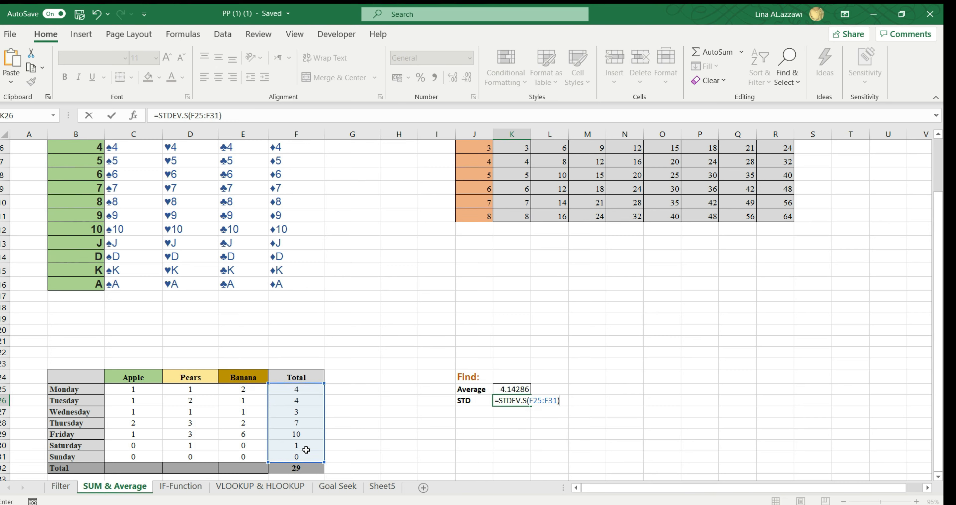
key("Return")
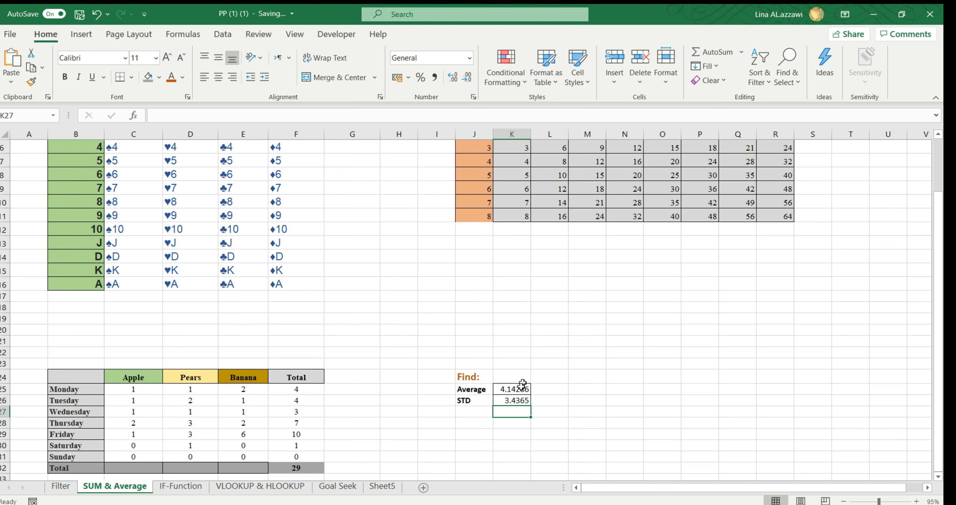
Step: Calculate the population standard deviation of the daily totals F25:F31 in L26 with STDEV.P
left_click(551, 401)
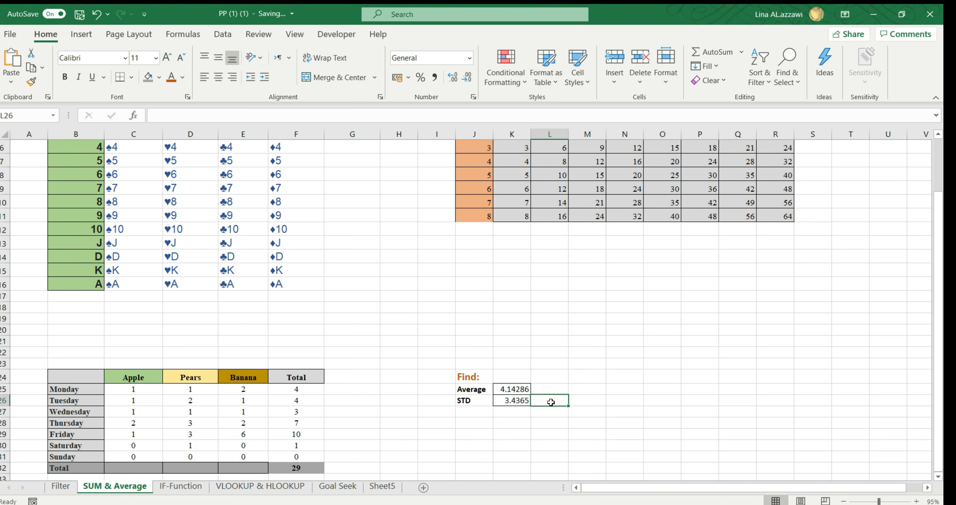
type("=")
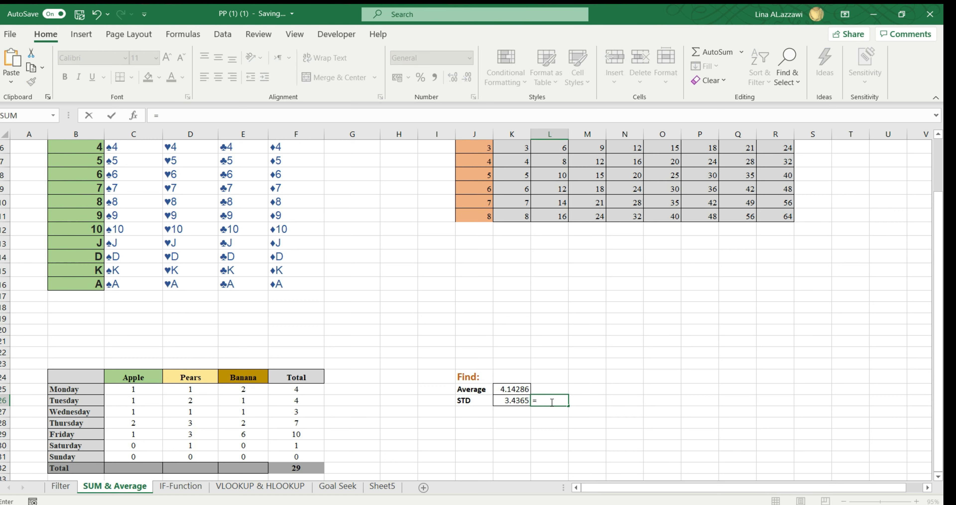
type("std")
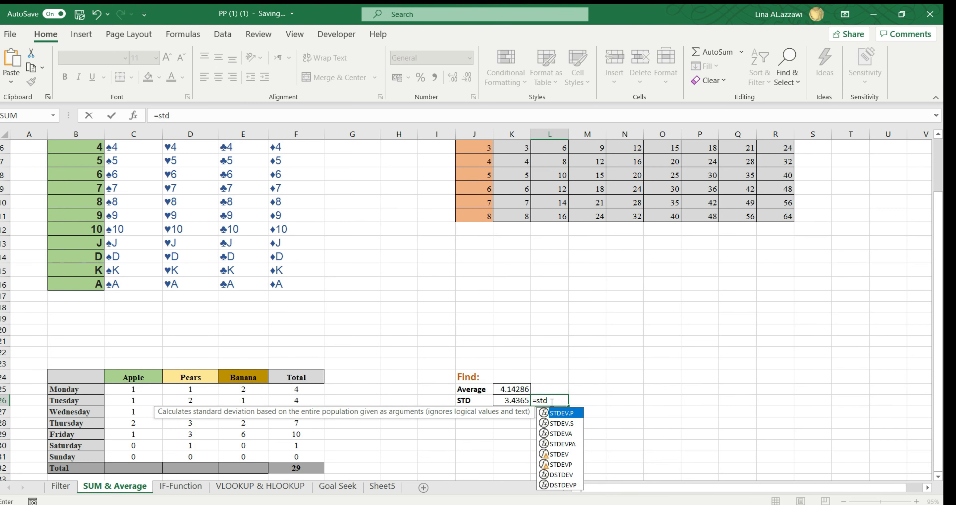
key("Tab")
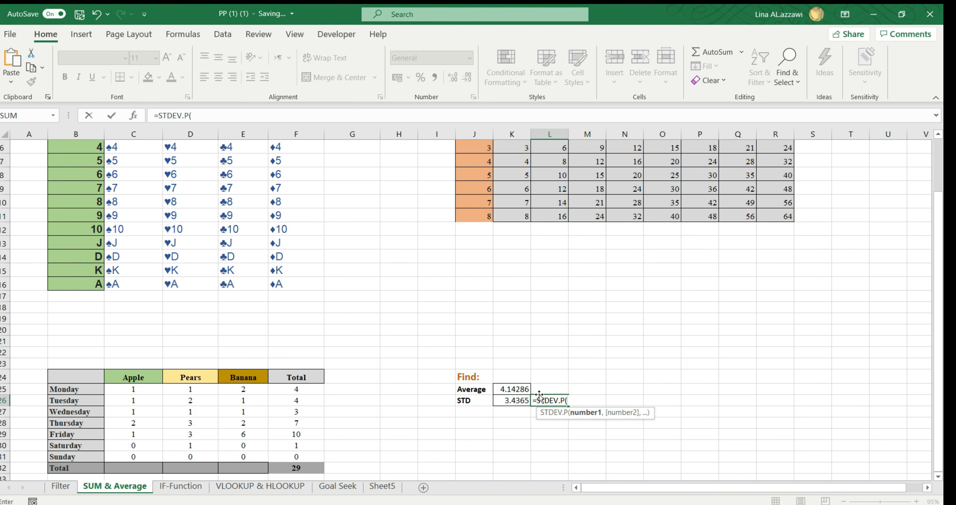
left_click_drag(303, 389, 303, 455)
key("Return")
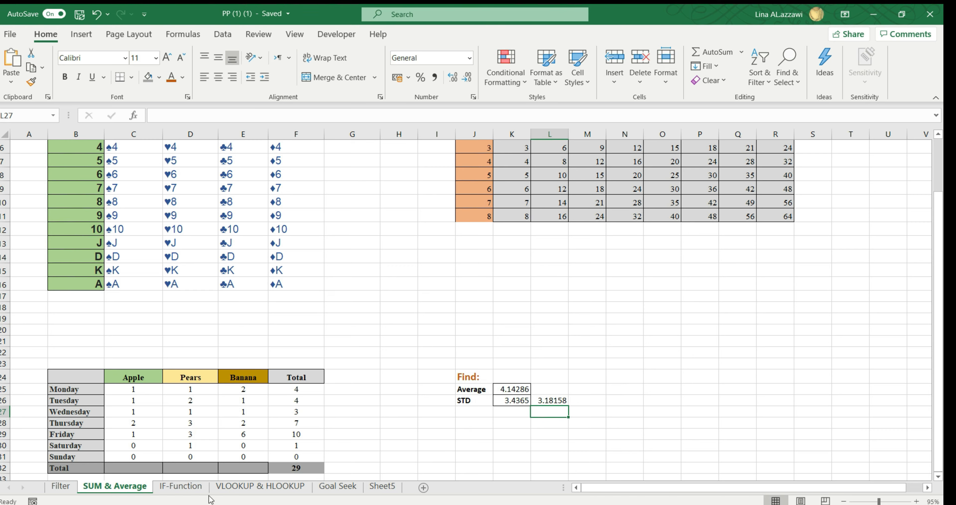
Step: Switch to the PowerPoint slide show on the syntax of Excel functions
mouse_move(498, 504)
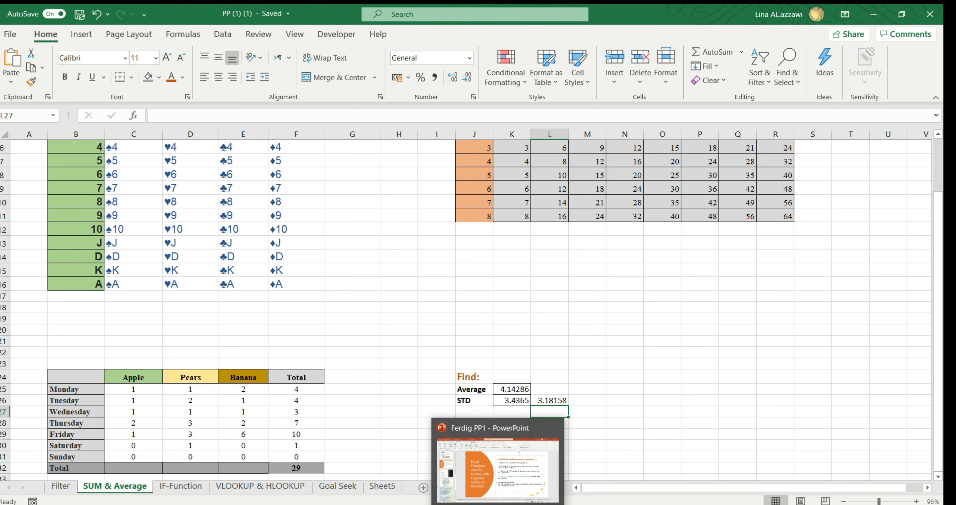
mouse_move(529, 504)
left_click(585, 428)
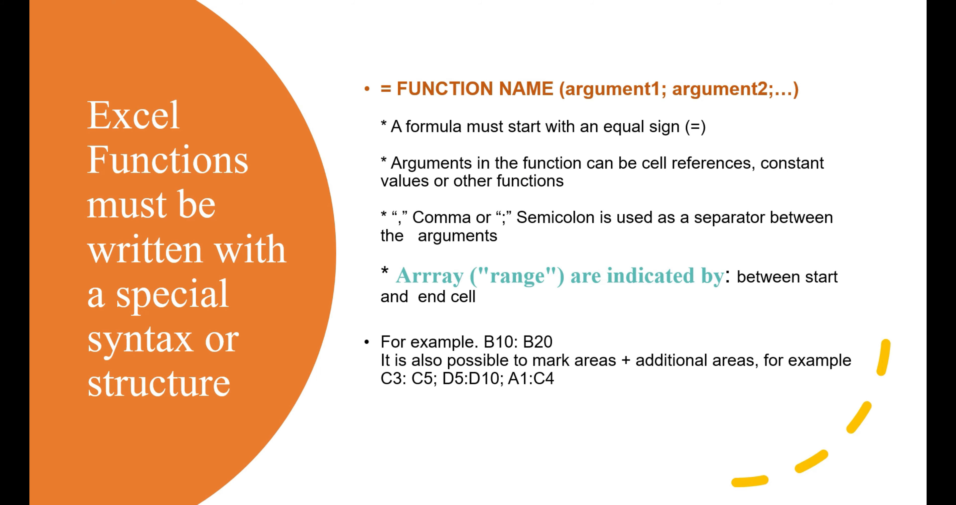
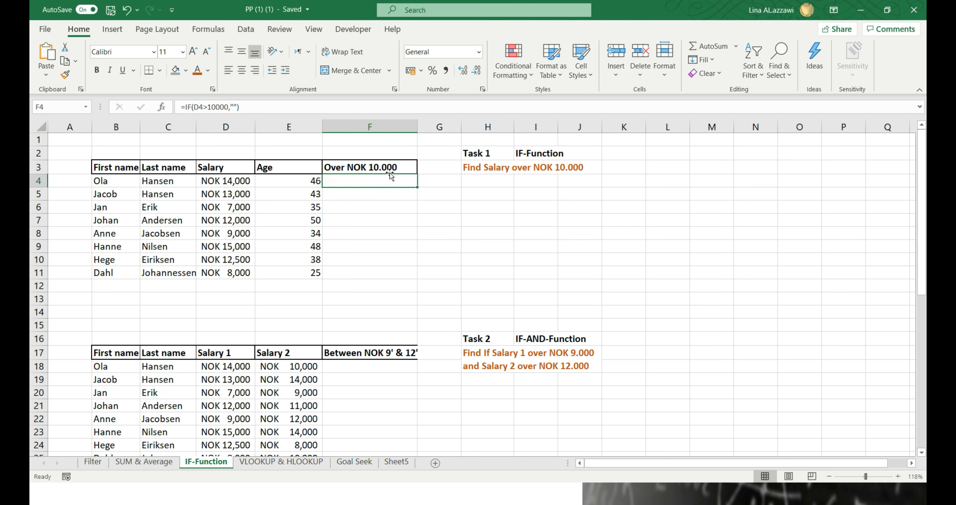
type("=")
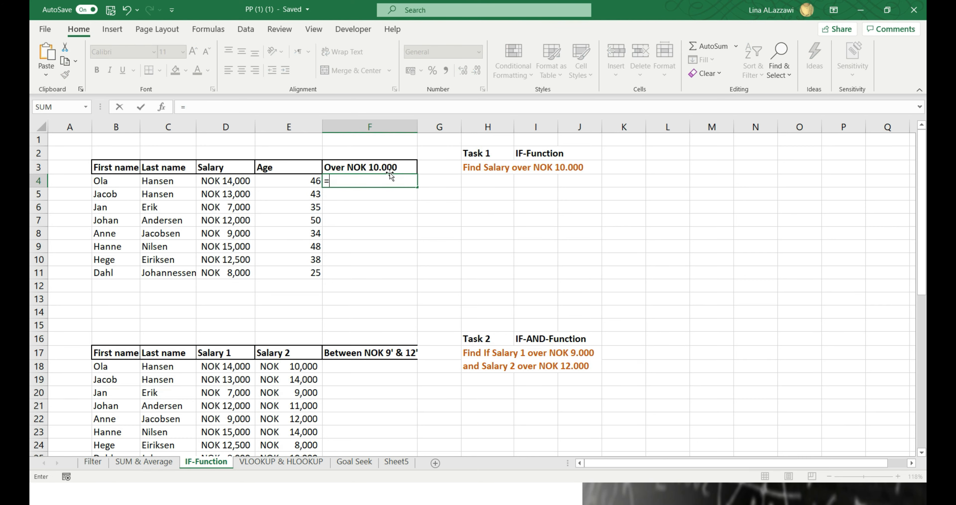
type("if")
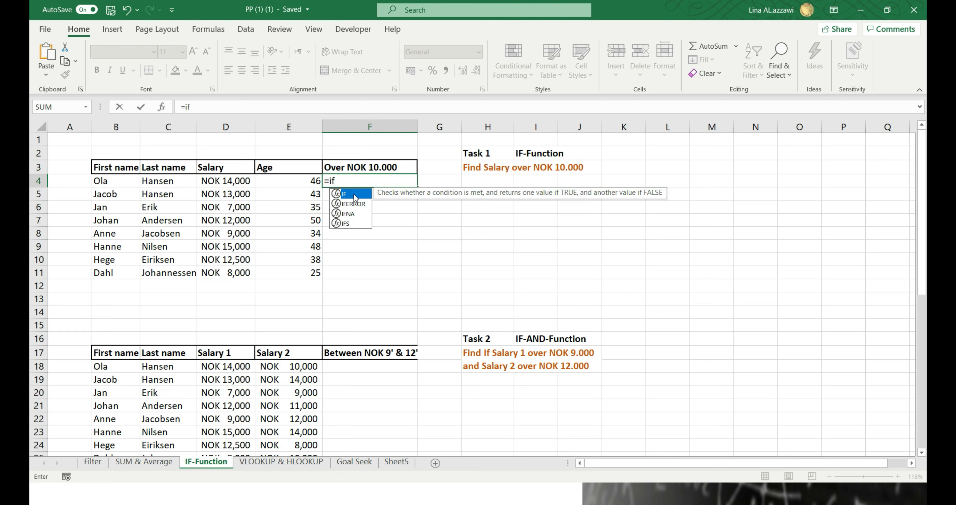
left_click(359, 223)
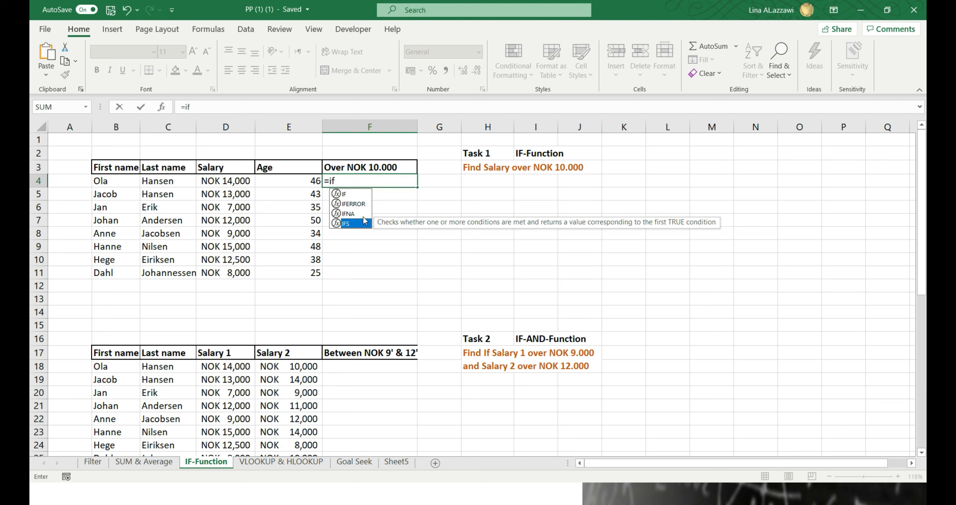
left_click(360, 194)
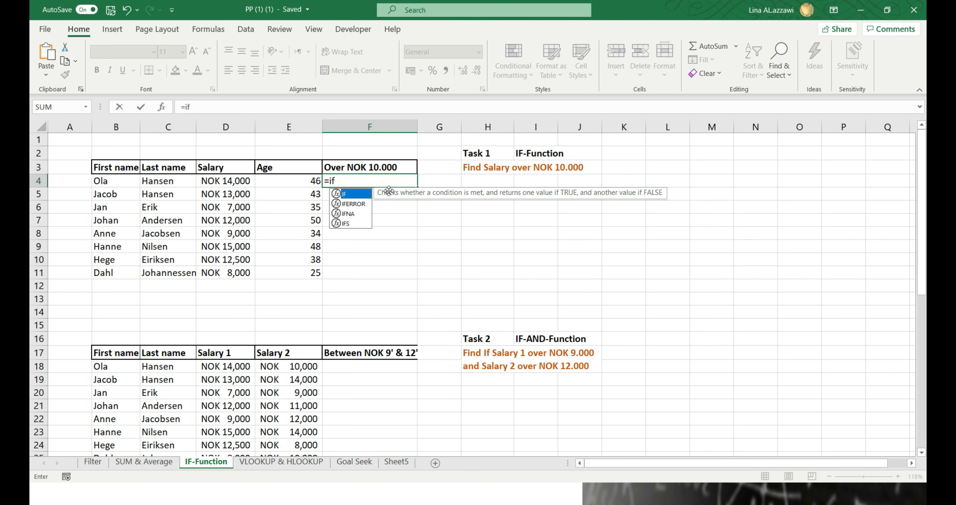
left_click(349, 181)
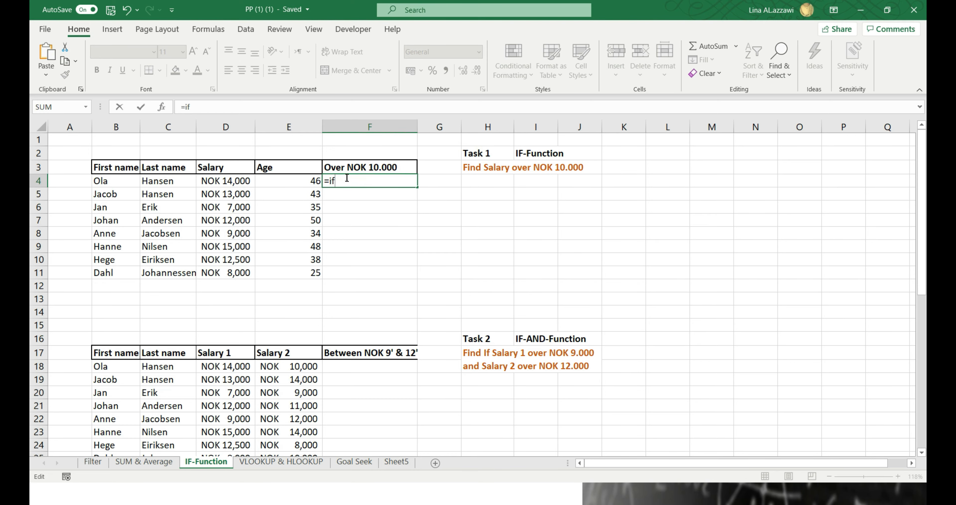
Step: Enter the formula =IF(D4>10000,"Over","Under") in F4 to classify the first salary
double_click(423, 196)
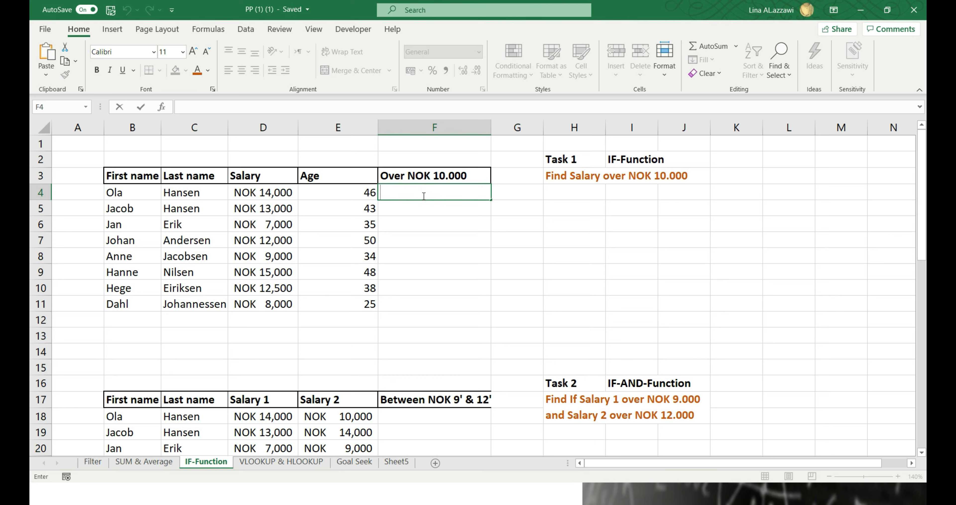
type(")")
key("BackSpace")
type("=i")
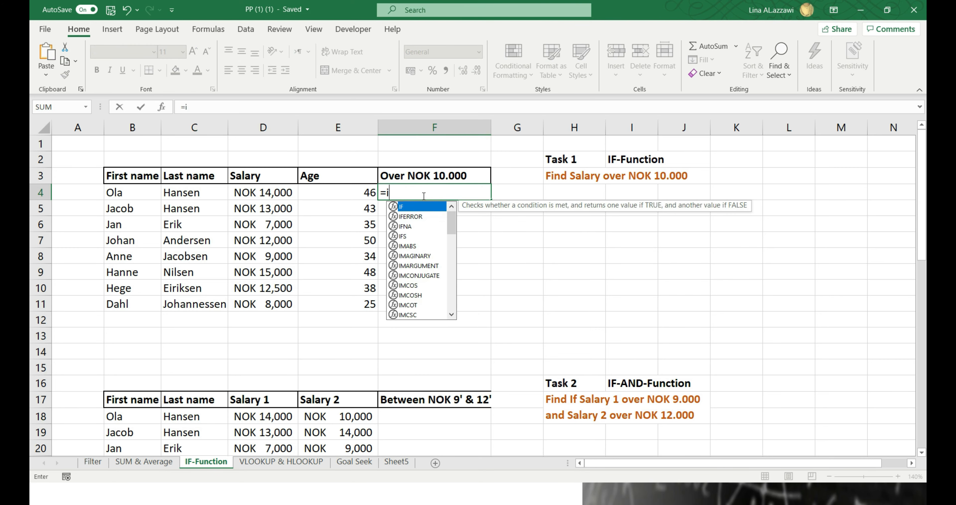
key("Tab")
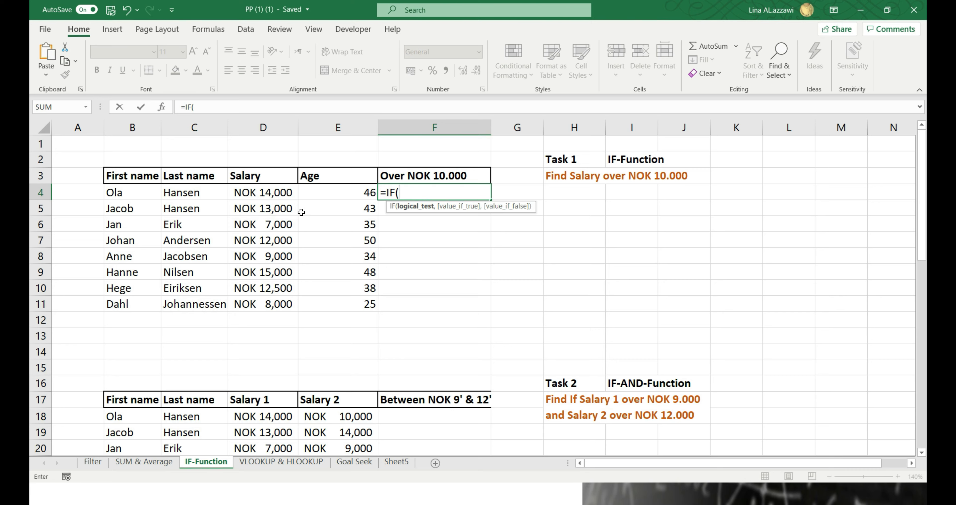
left_click(267, 192)
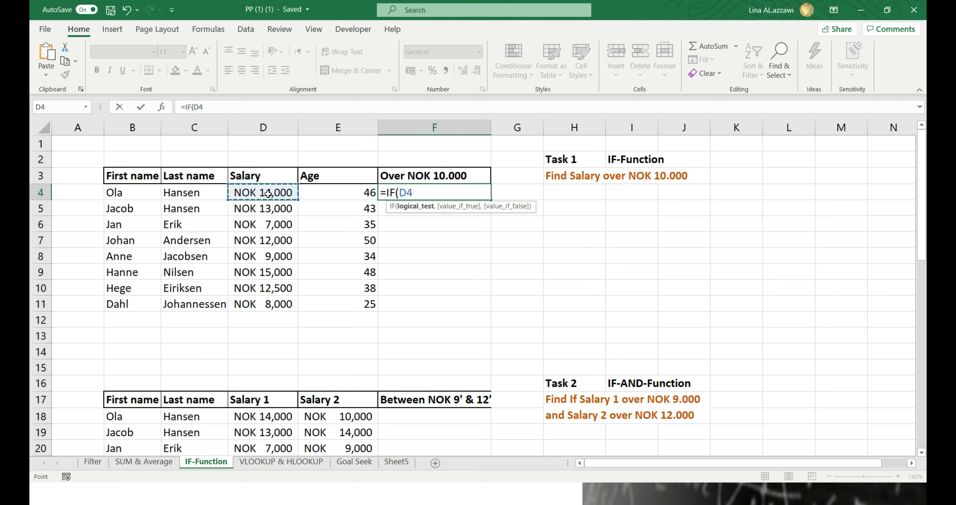
type(">10000,")
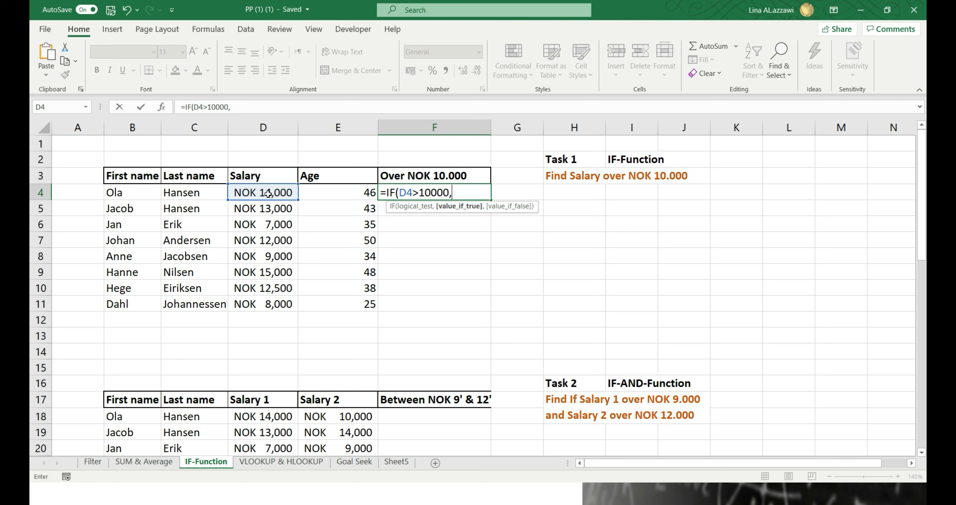
type("\"Over")
type("\",\"")
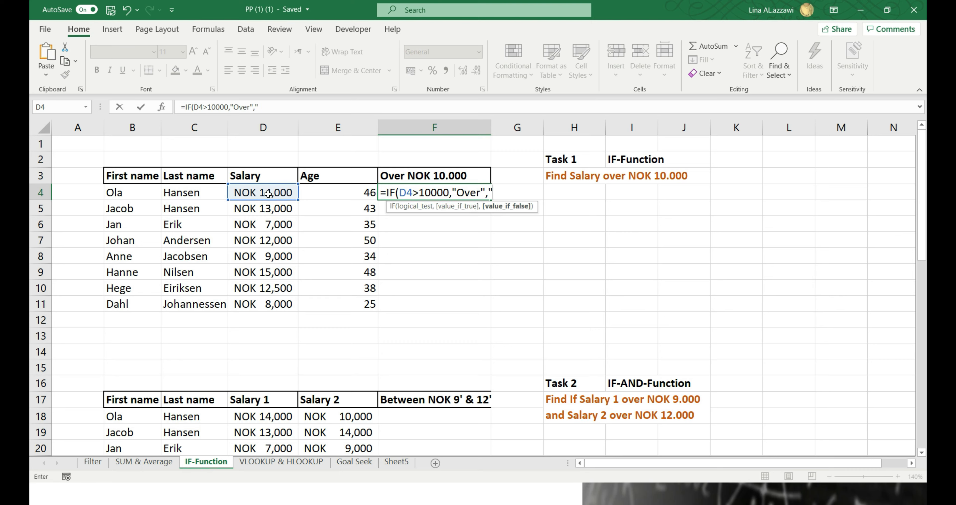
type("Under\")")
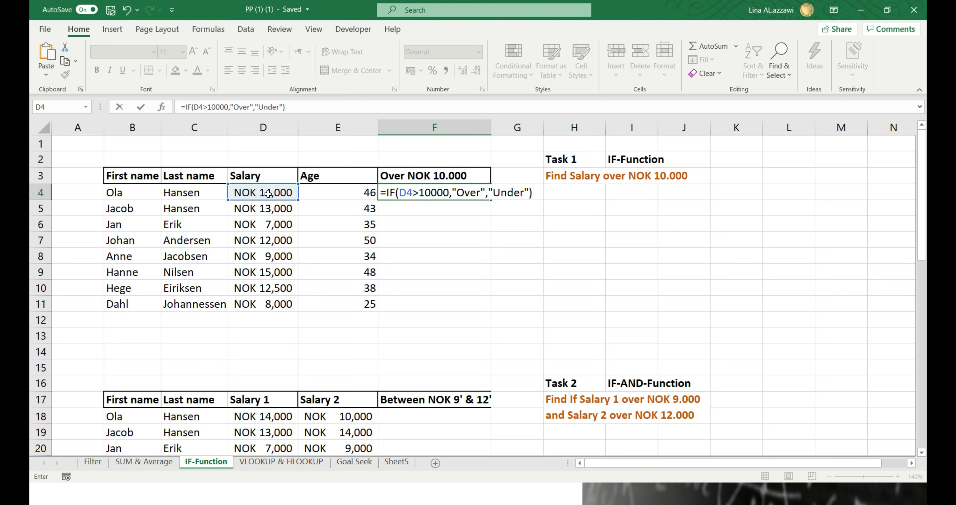
key("Return")
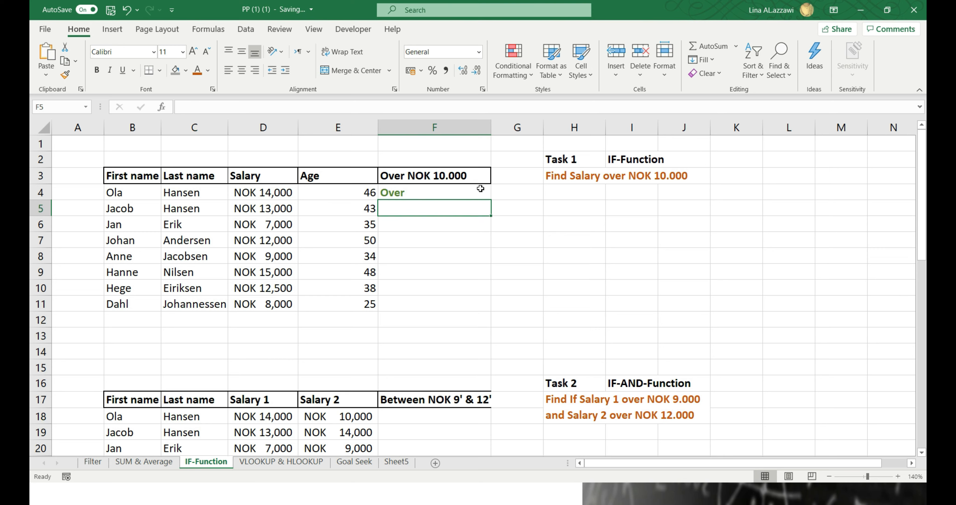
Step: Fill the IF formula from F4 down to F11 and select the range to check the results
left_click(456, 192)
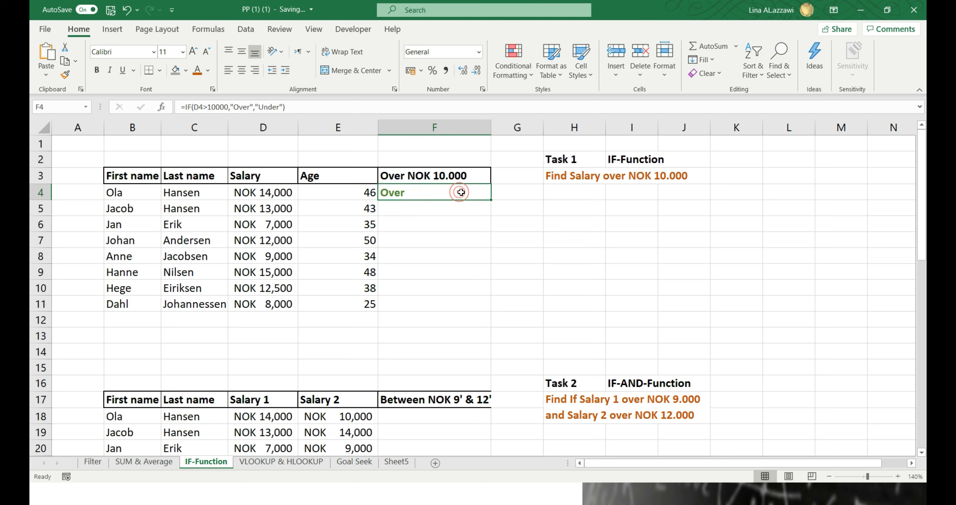
double_click(491, 199)
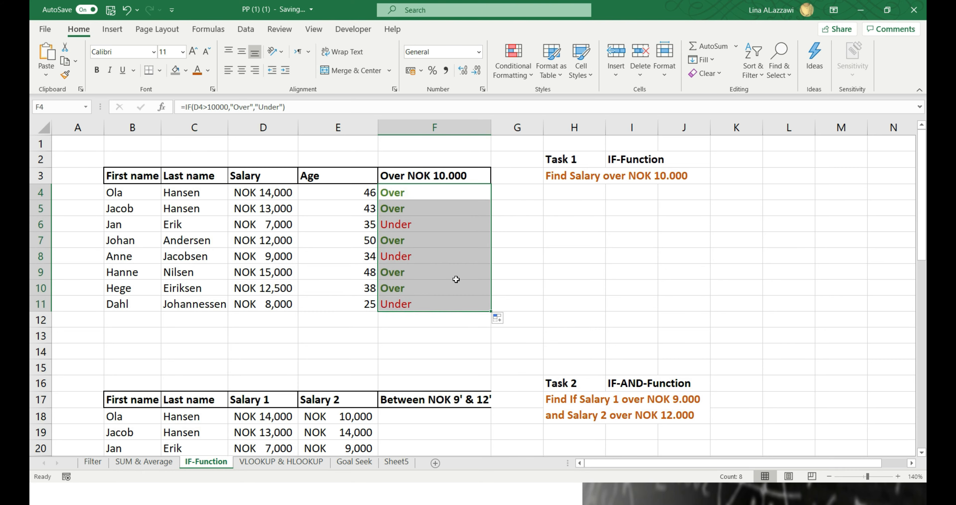
left_click(522, 251)
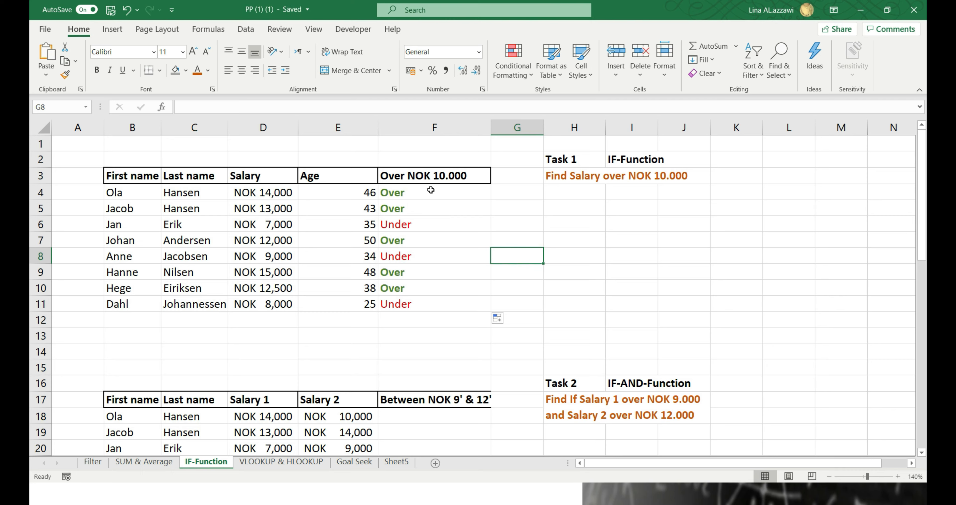
left_click_drag(430, 190, 438, 296)
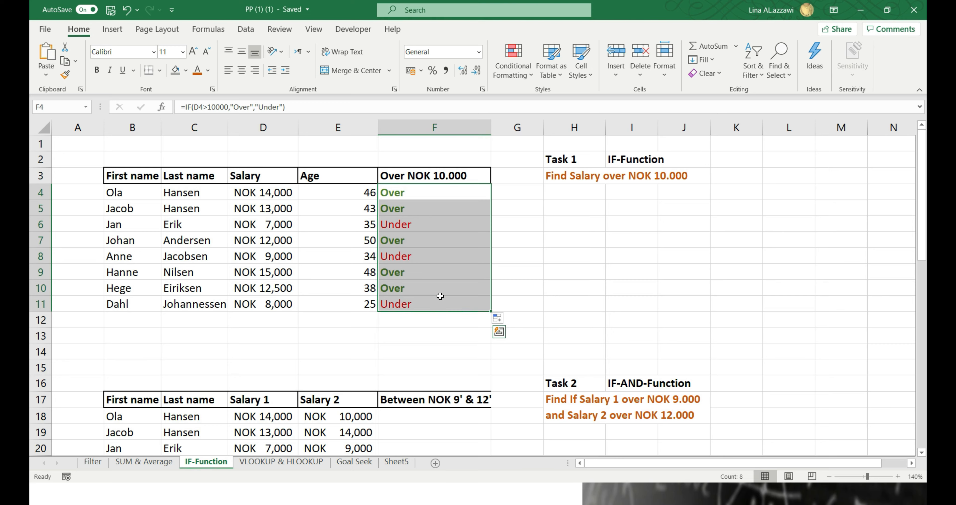
left_click(497, 241)
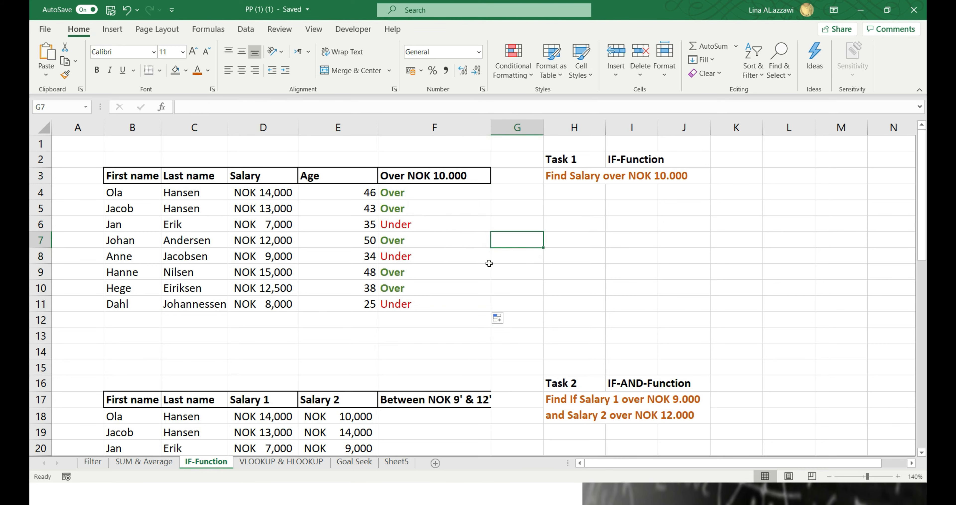
Step: Begin an IF formula in F18 of the Task 2 table with the condition AND(D18>8000,E18>12000)
scroll(489, 263, "down", 10)
scroll(489, 263, "up", 10)
left_click_drag(925, 190, 923, 232)
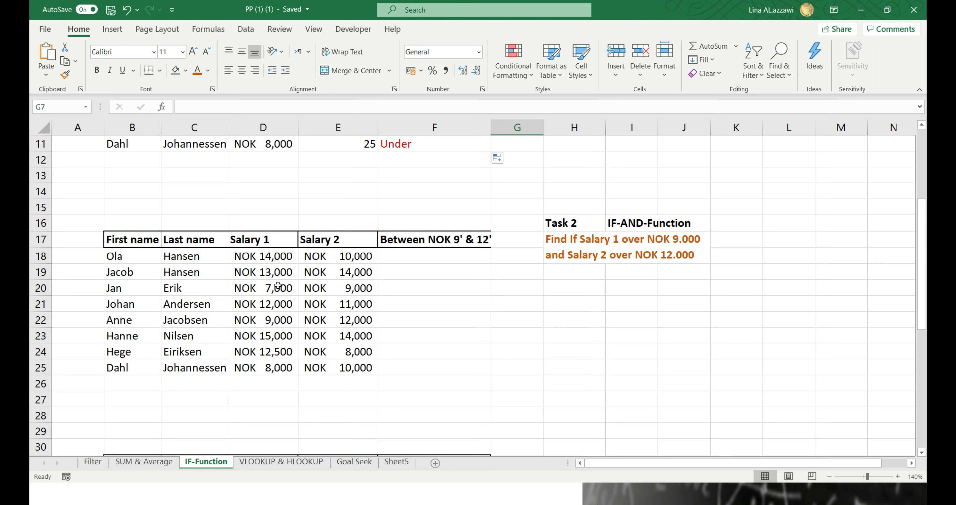
left_click(429, 256)
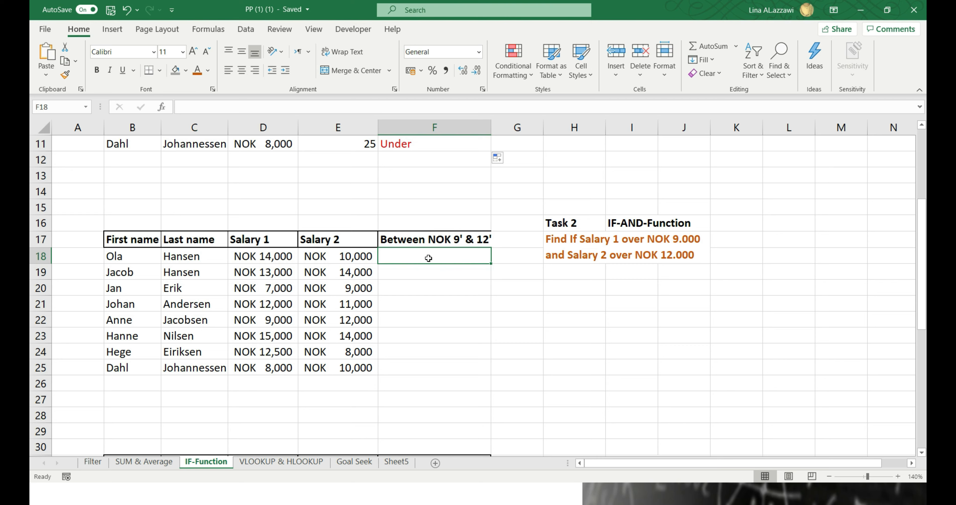
type("=if")
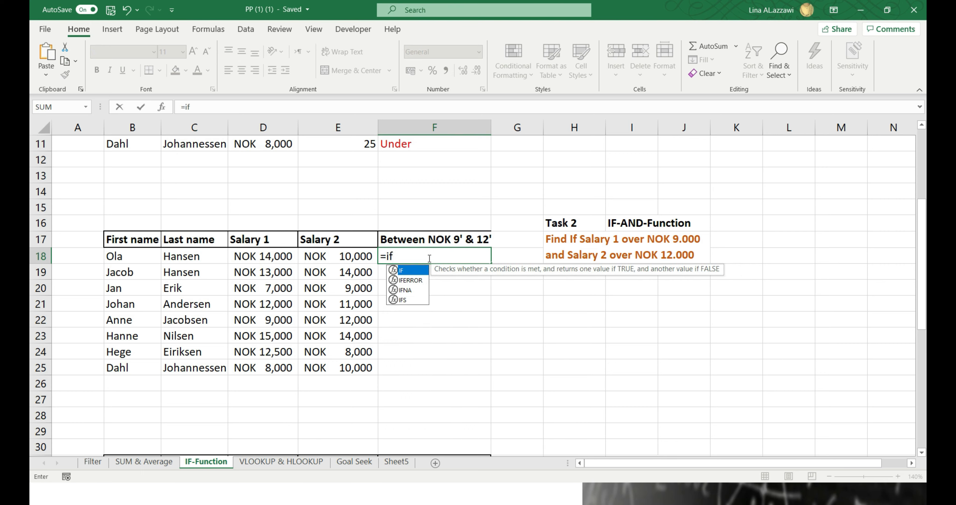
key("Tab")
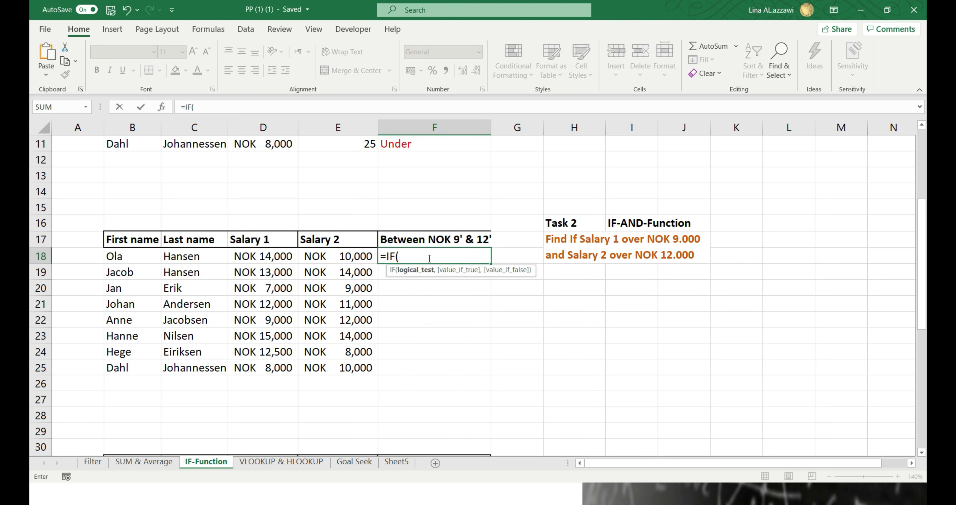
type("AND")
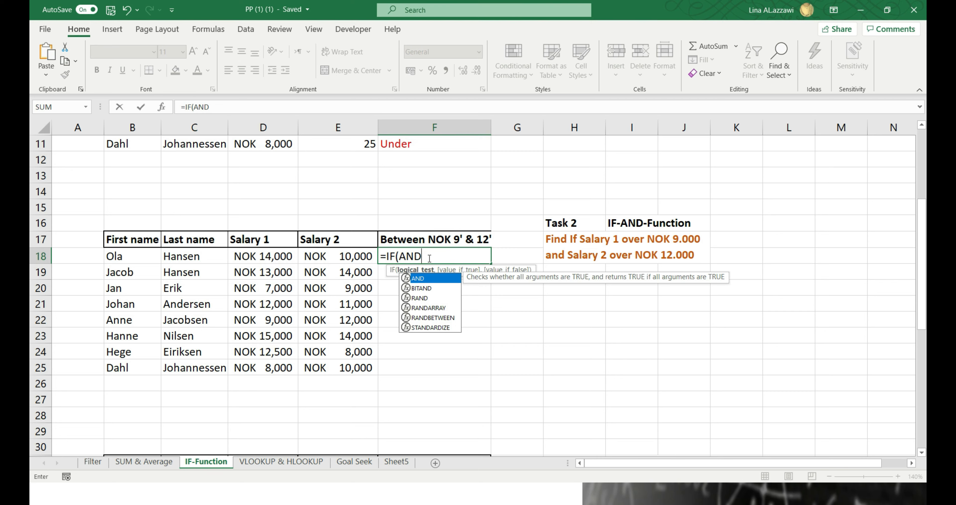
type("(")
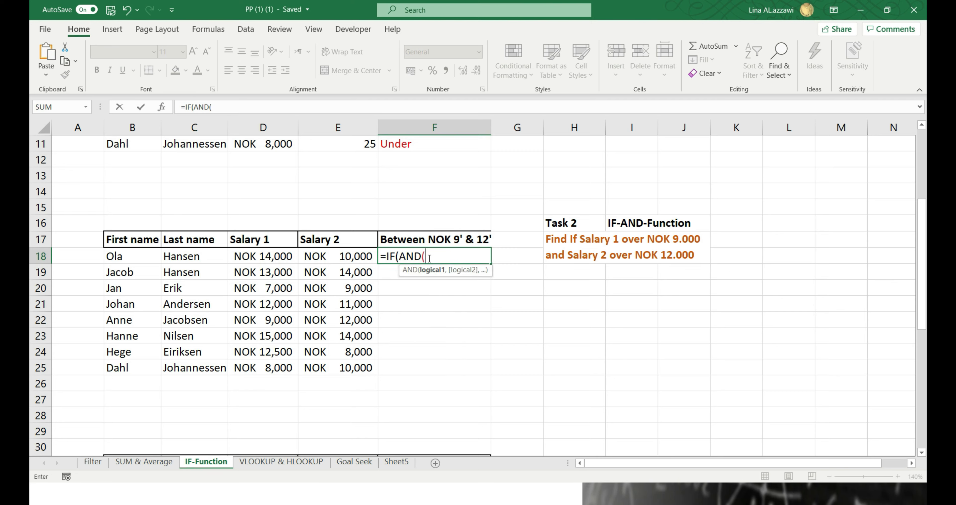
left_click(276, 259)
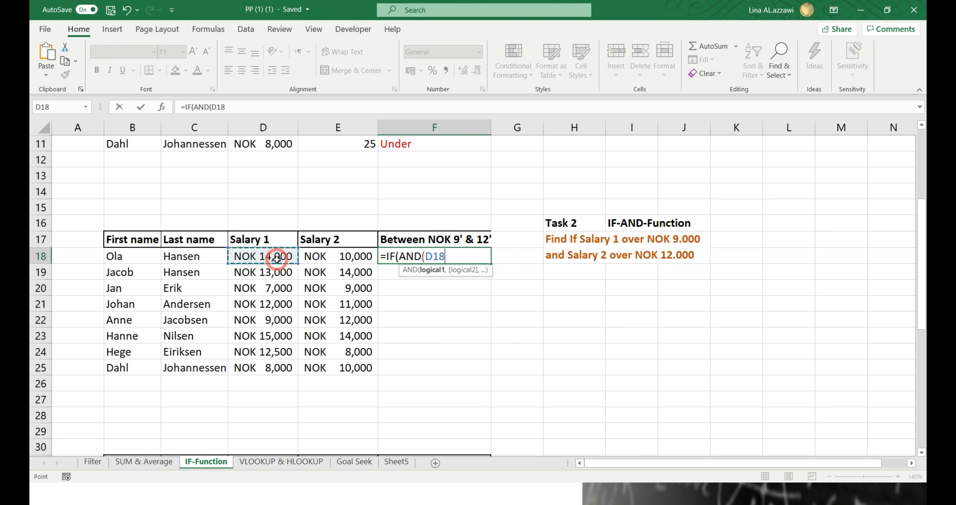
type(">")
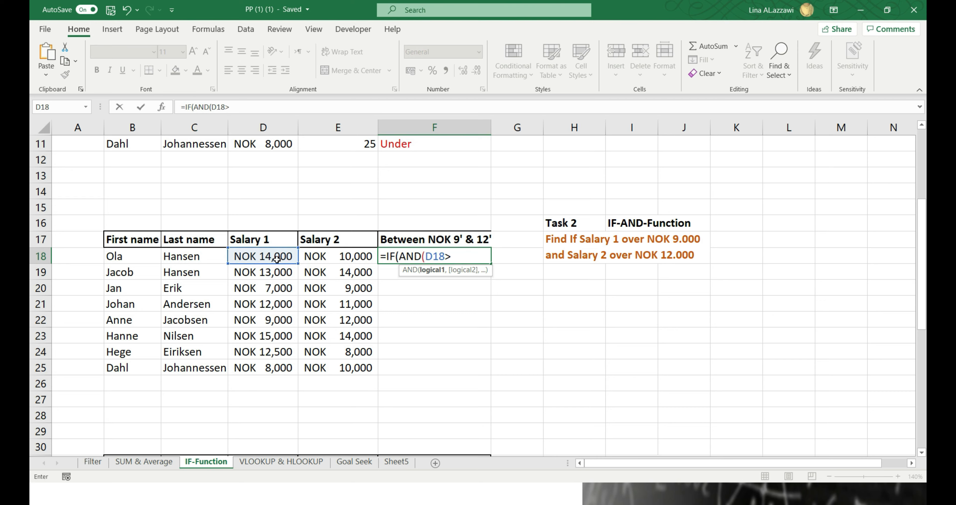
type("8000,")
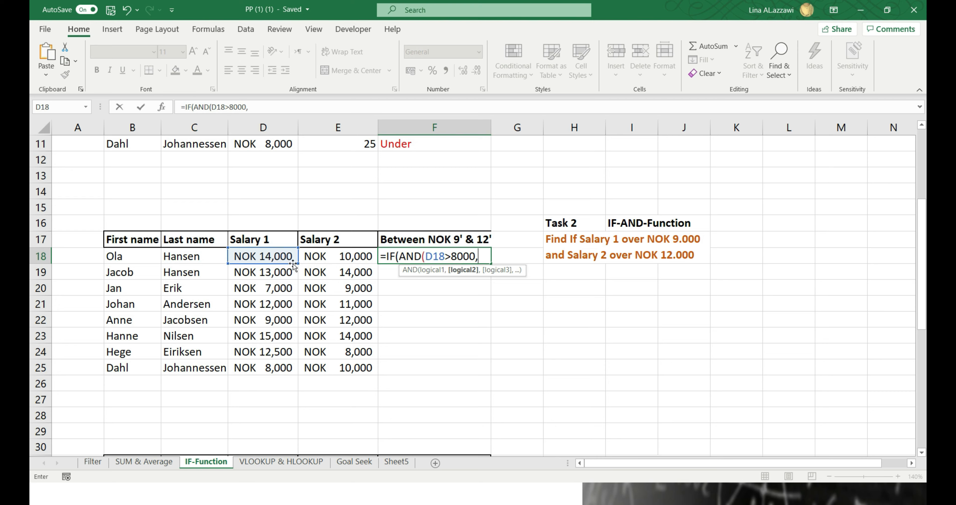
left_click(332, 255)
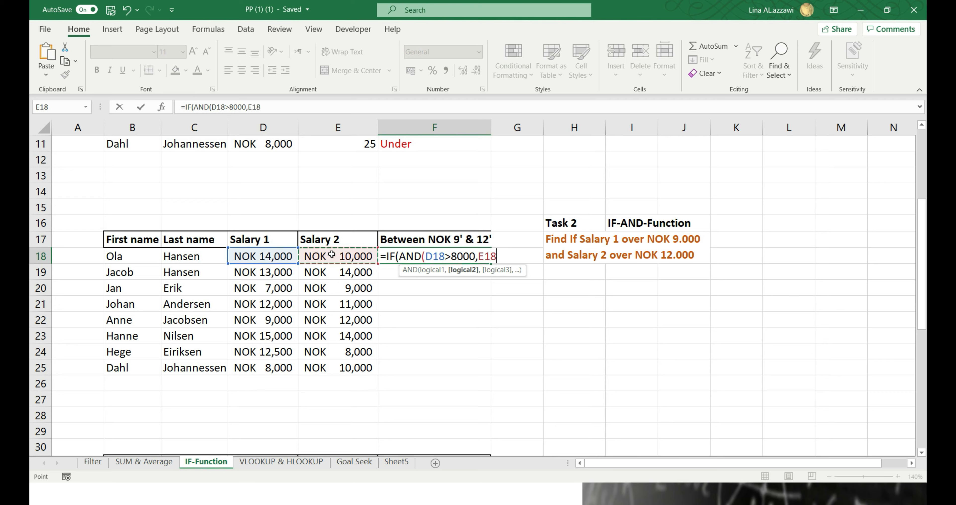
type(">12")
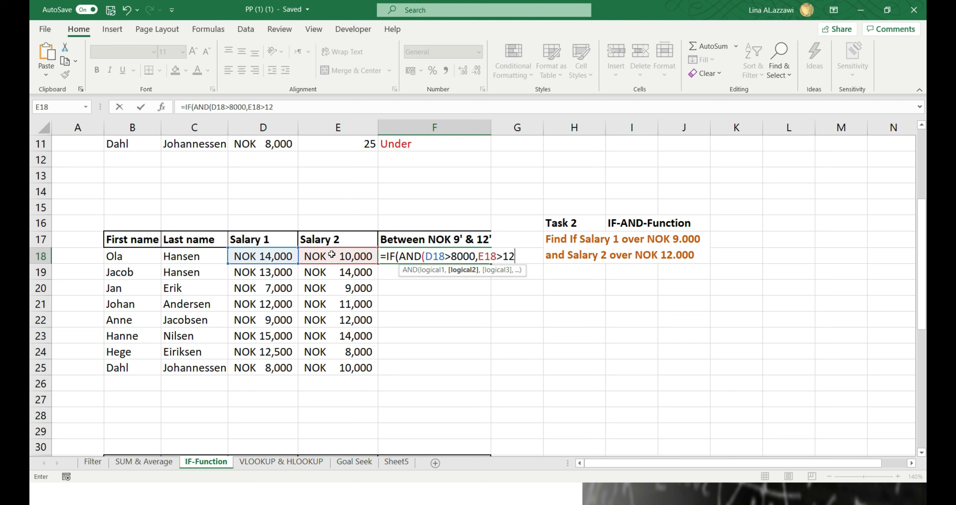
type("000)")
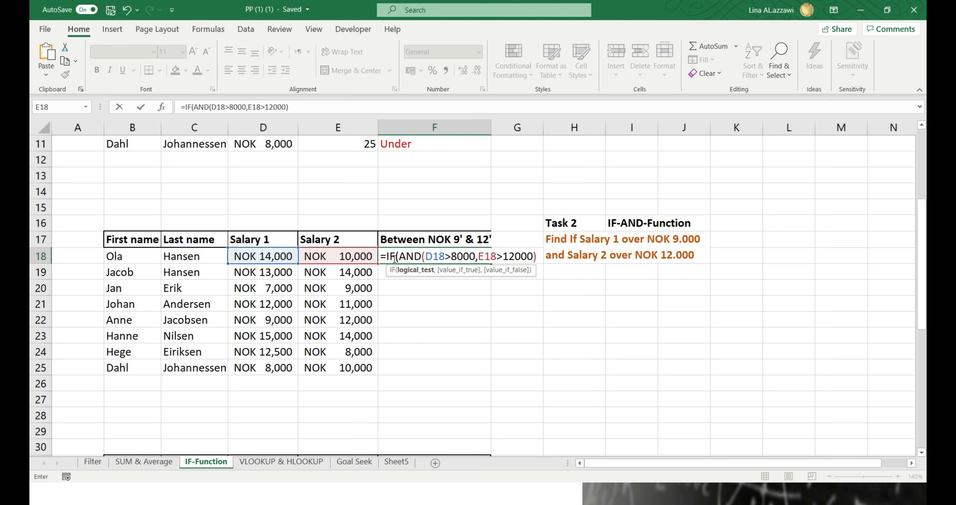
Step: Complete the IF formula in F18 with "True" as the value if true and "Fail" as the value if false
left_click(412, 270)
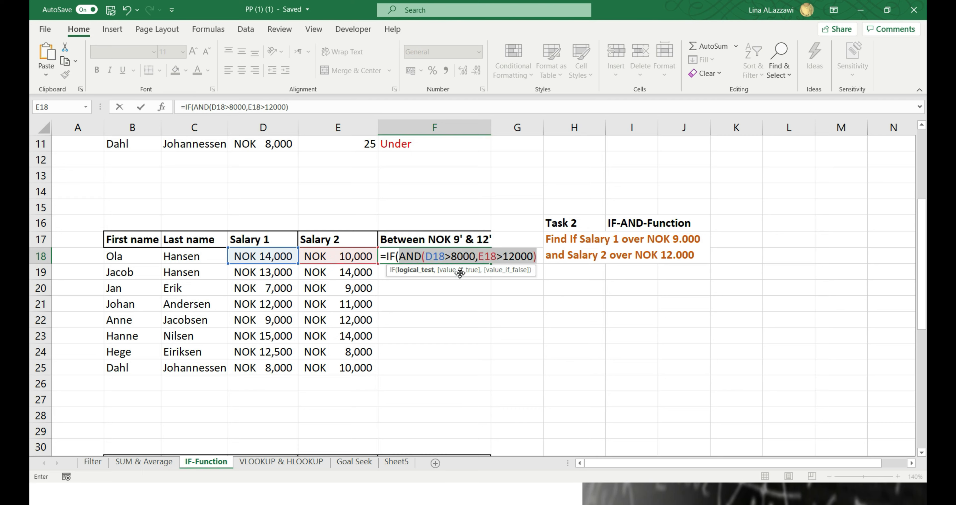
left_click(534, 259)
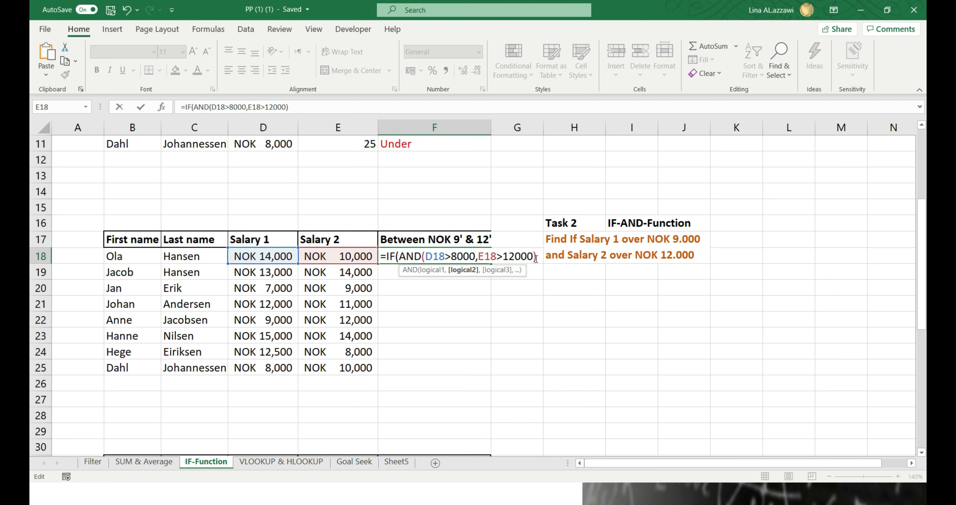
left_click(537, 258)
type(",")
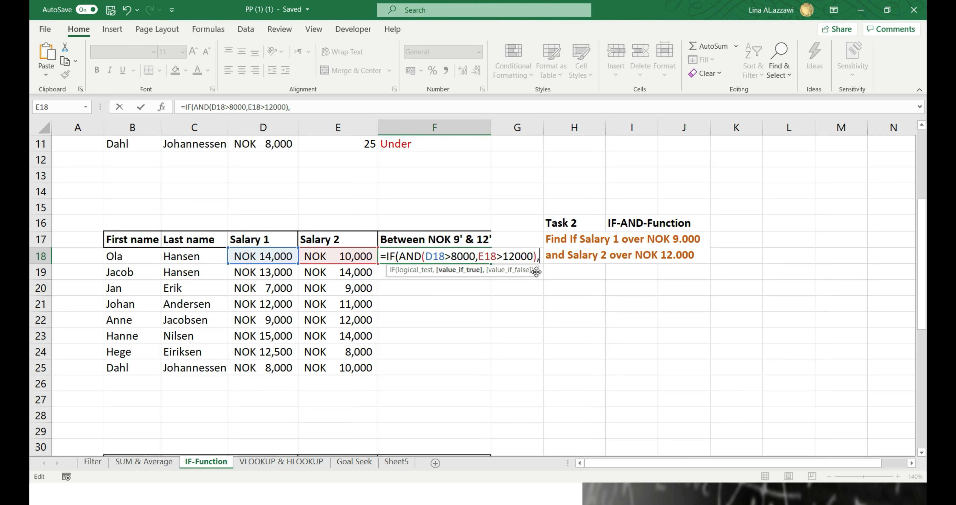
type("\"")
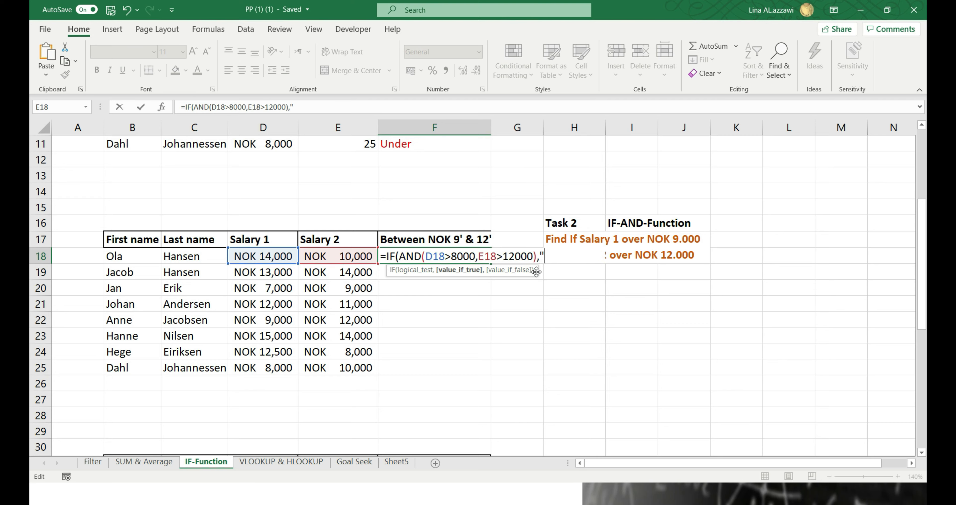
type("True\",")
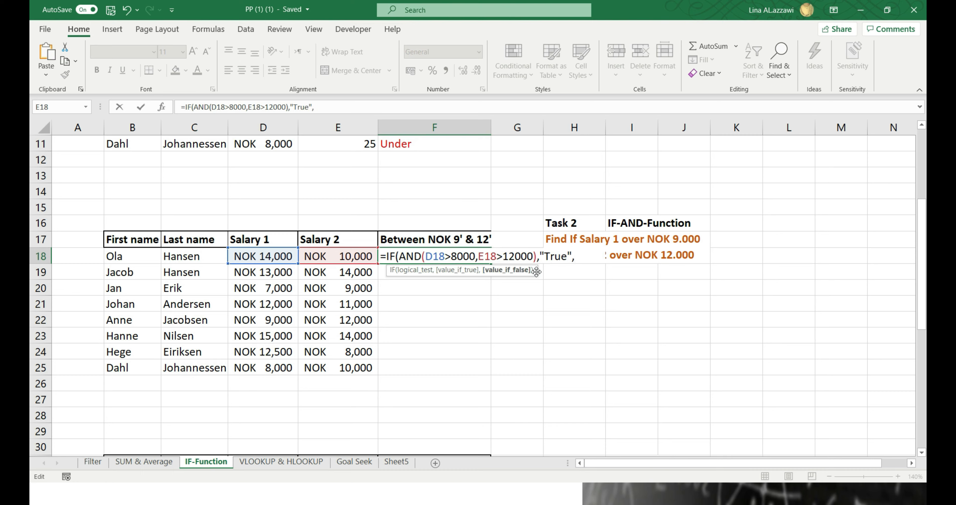
type("\"")
type("Fail")
type(")")
key("Return")
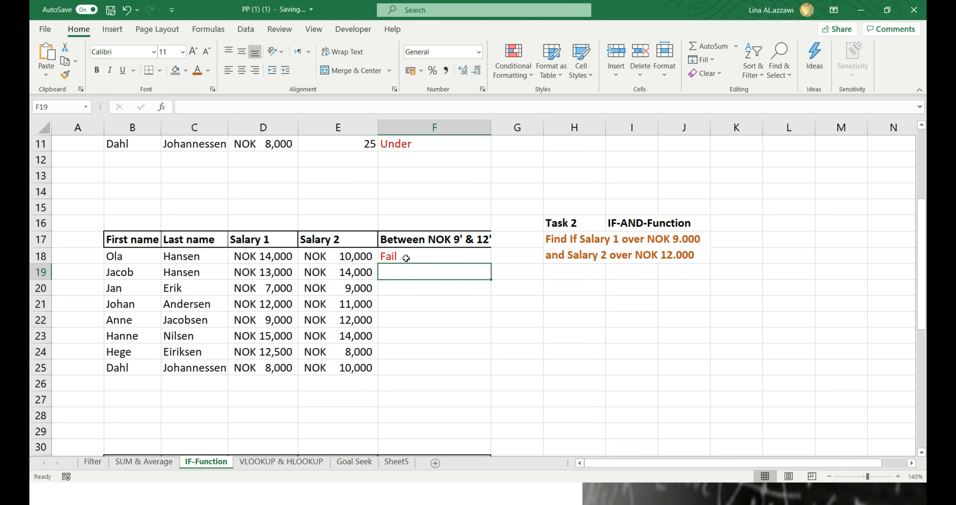
Step: Fill the IF-AND formula from F18 down to F25 and select the range to check the results
left_click(438, 255)
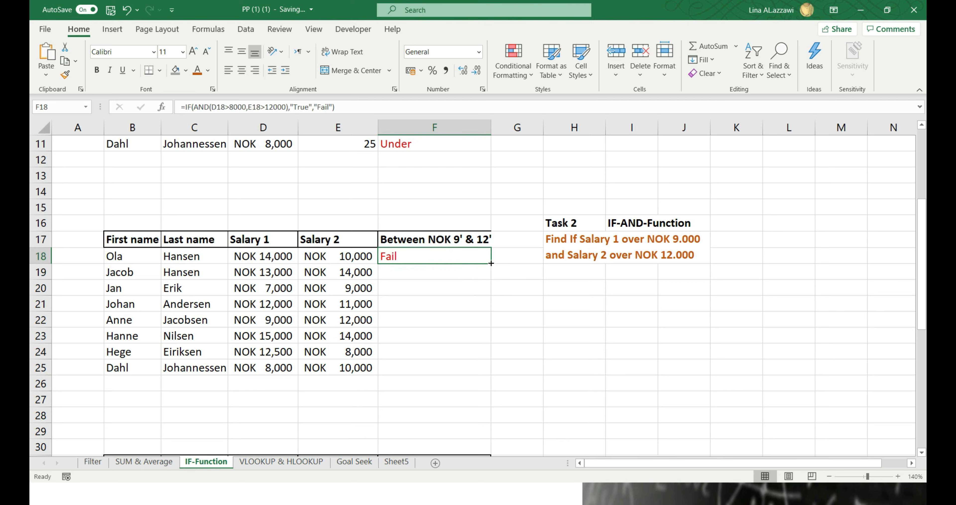
double_click(491, 263)
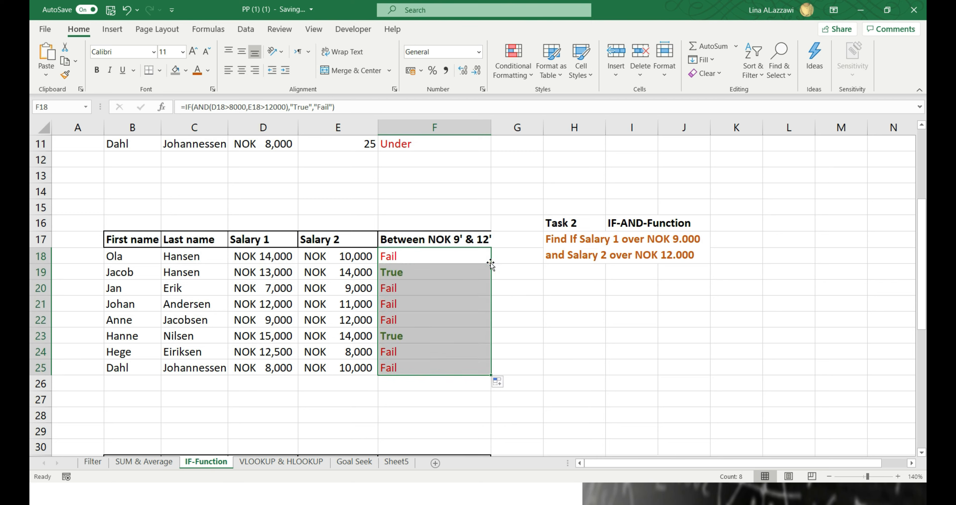
left_click(441, 271)
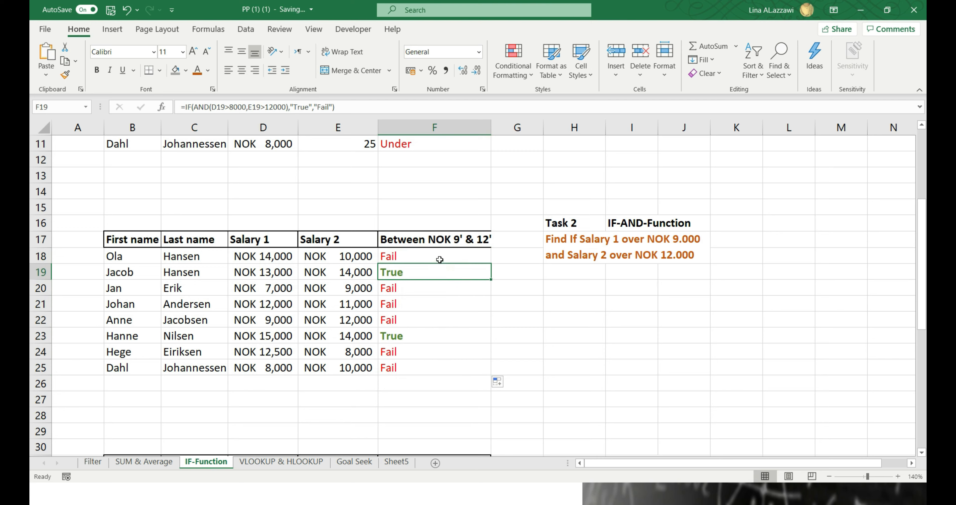
left_click_drag(440, 259, 412, 365)
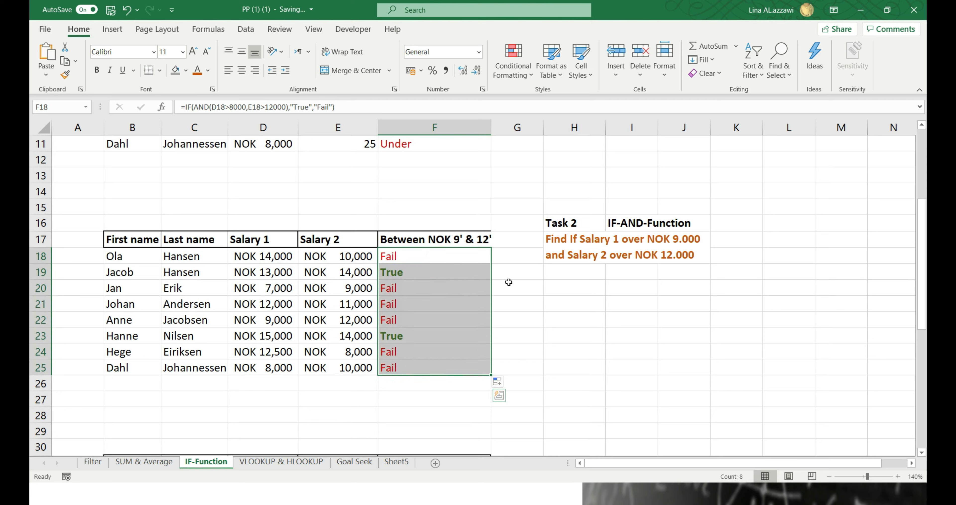
left_click(501, 272)
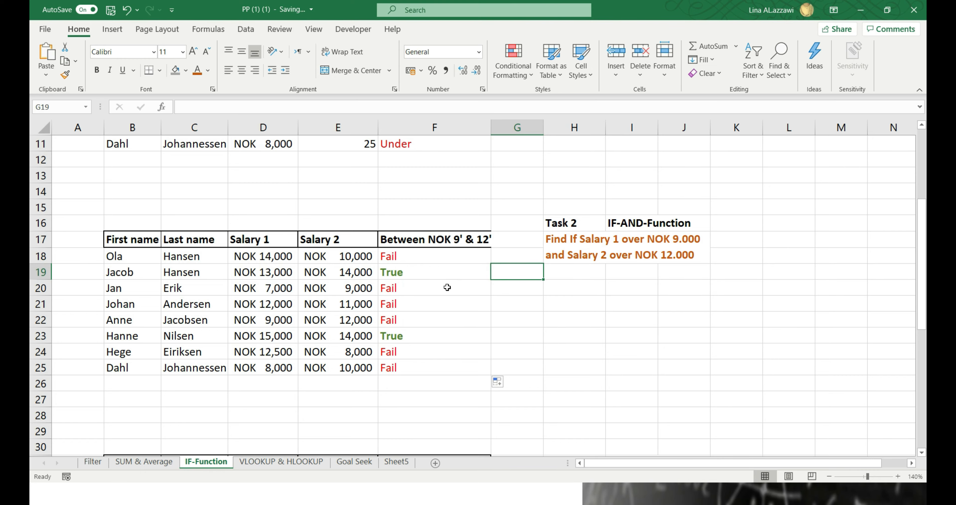
Step: Begin an IF formula in F32 of the Task 3 table with the OR conditions D32>12000 and E32>12000
scroll(471, 303, "down", 11)
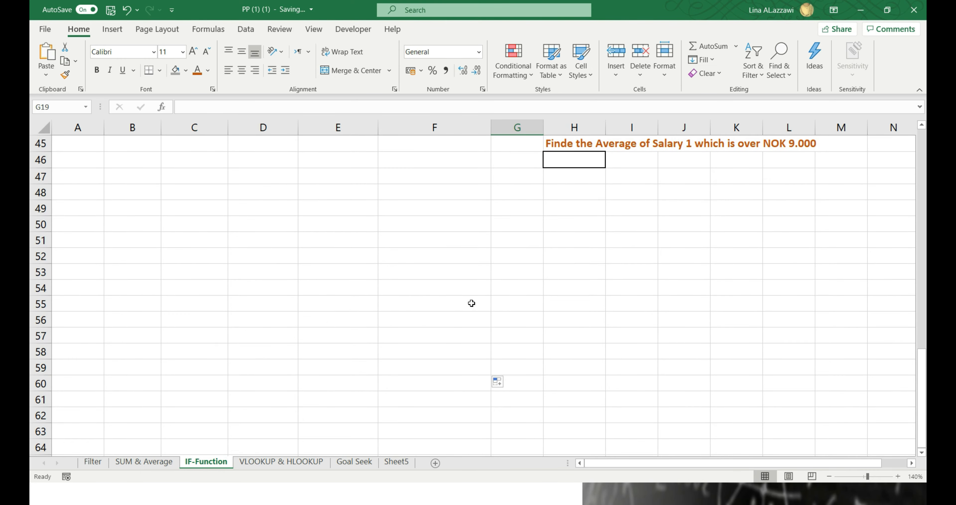
scroll(472, 303, "up", 11)
left_click_drag(923, 215, 923, 326)
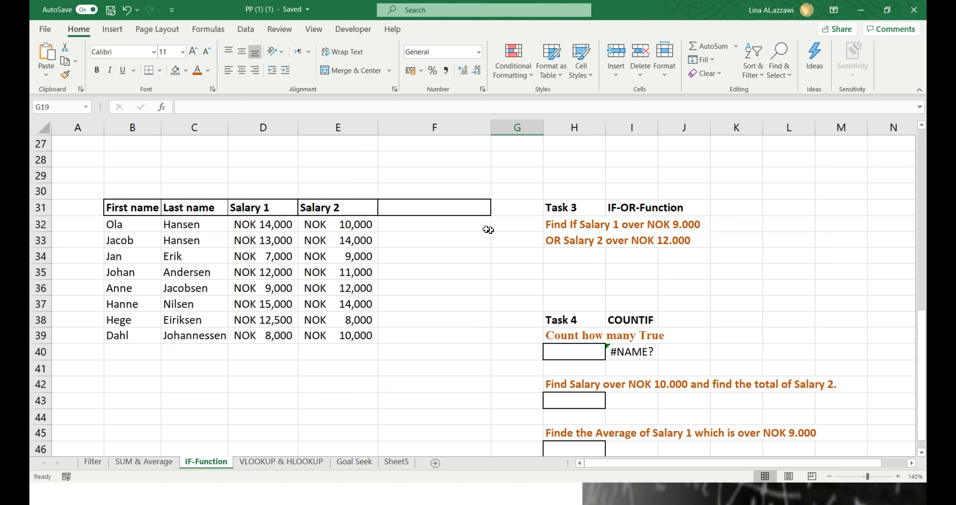
left_click(432, 227)
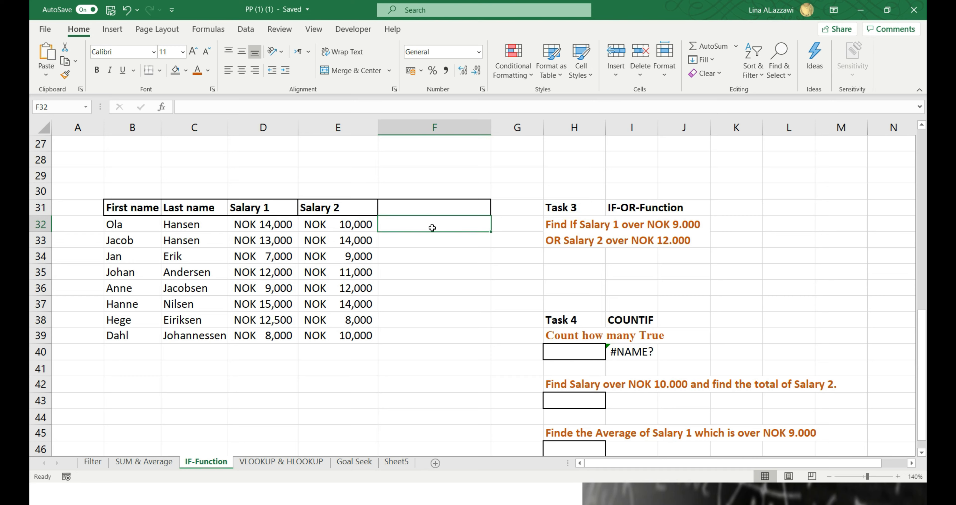
type("=IF(")
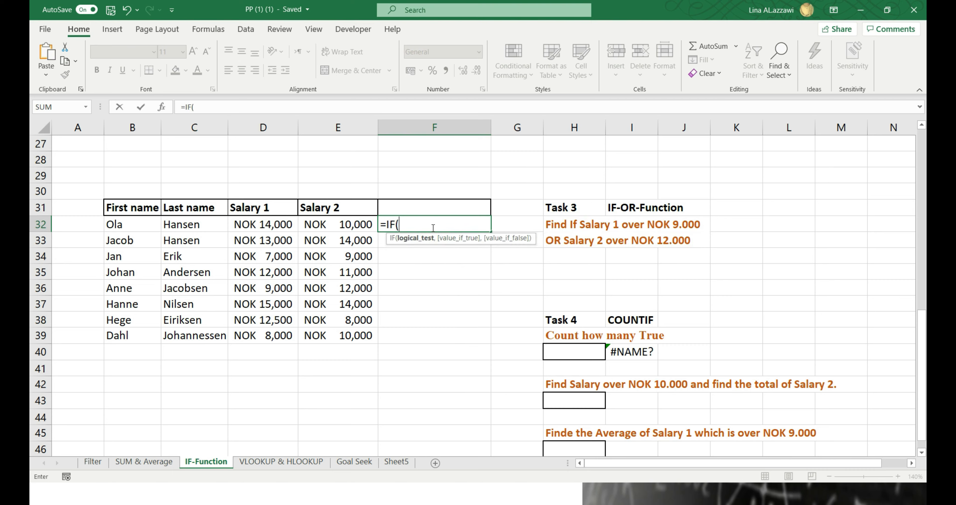
type("OR")
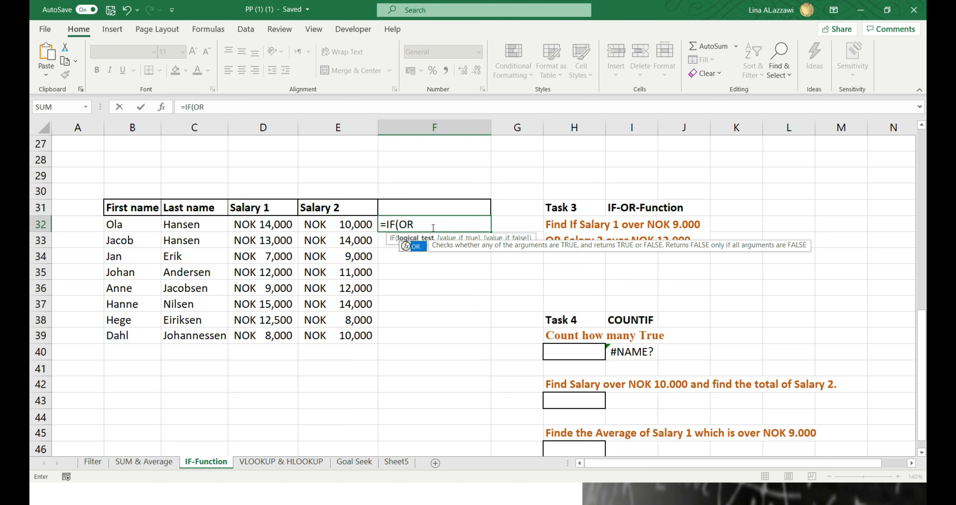
type("(")
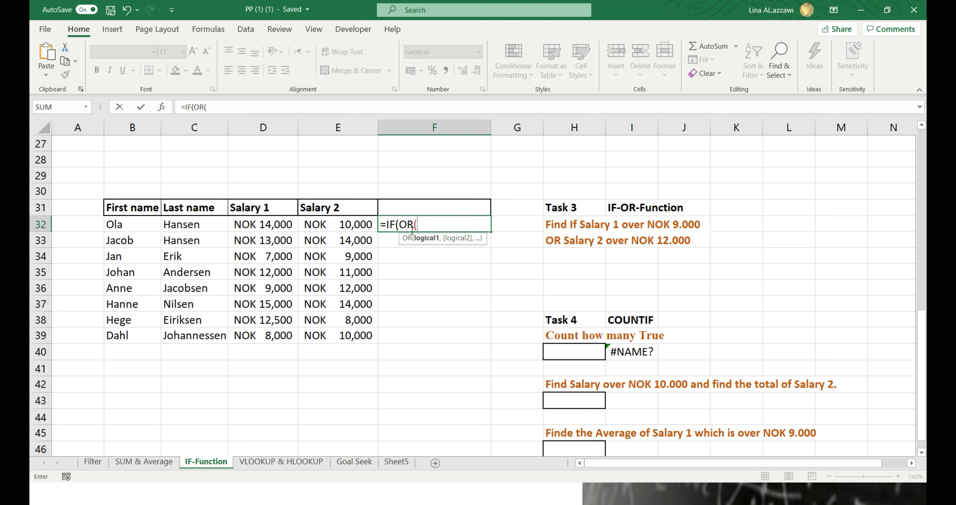
left_click(271, 228)
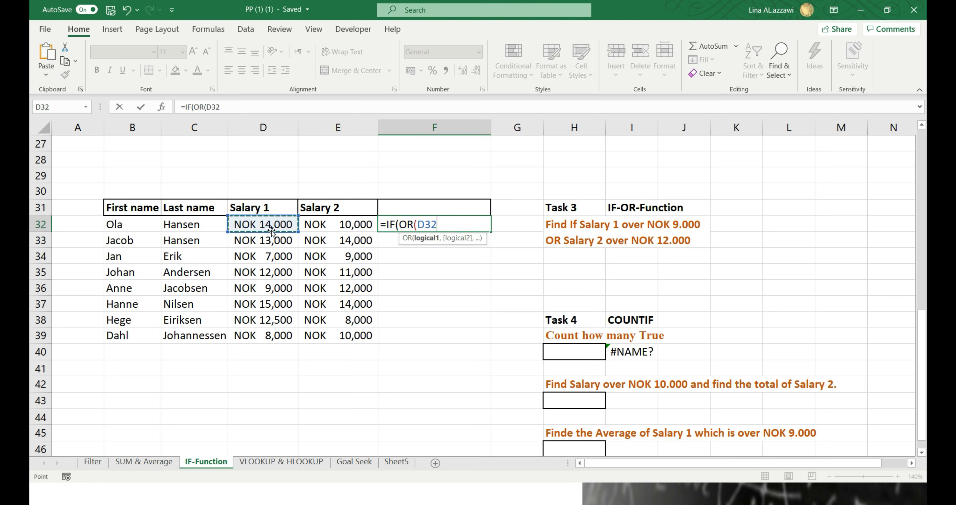
type(">1200")
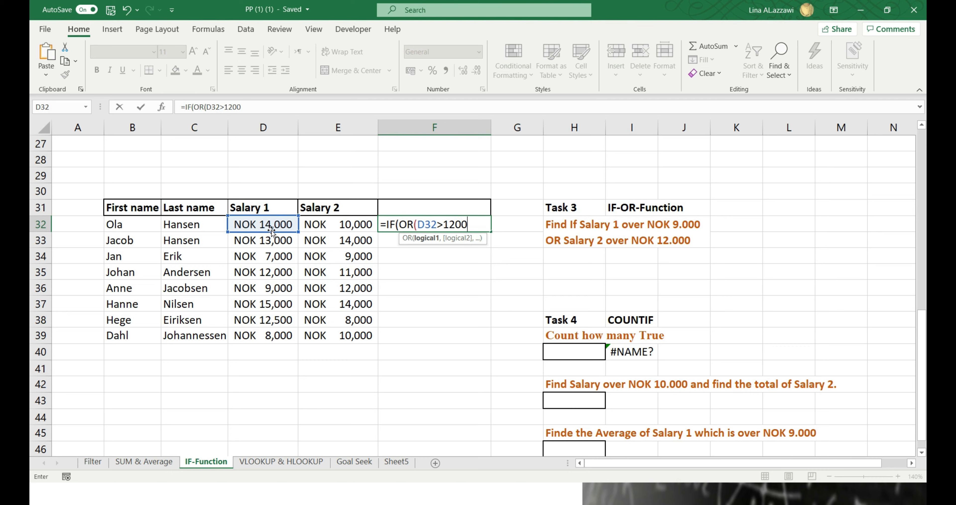
type("0,")
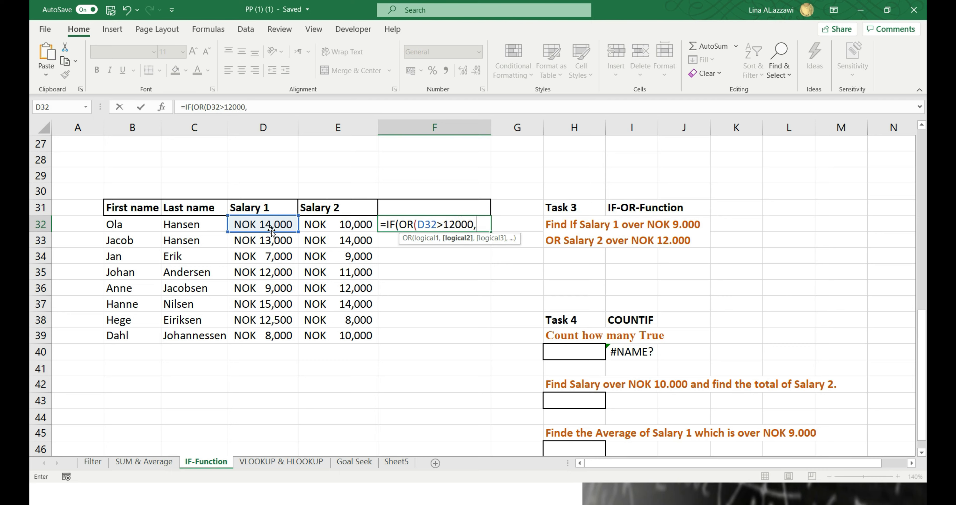
key("Left")
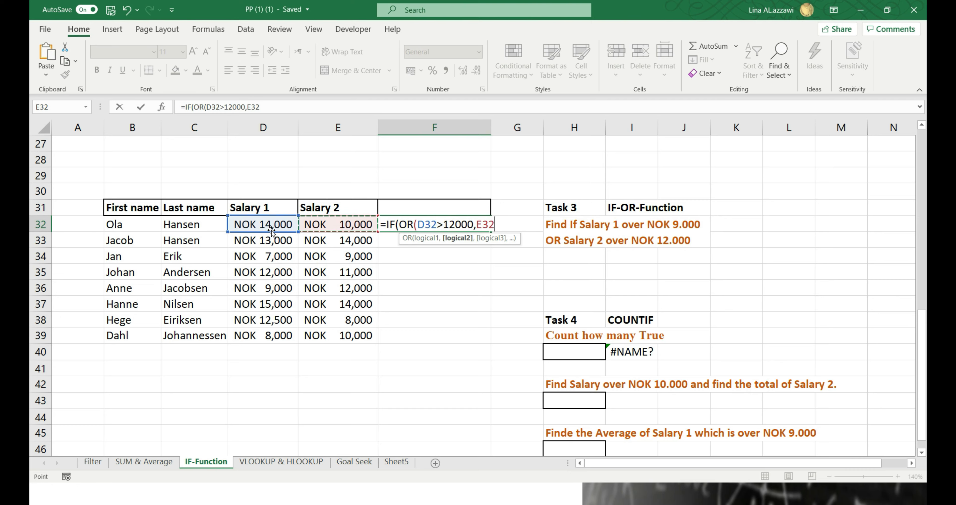
type(">12000")
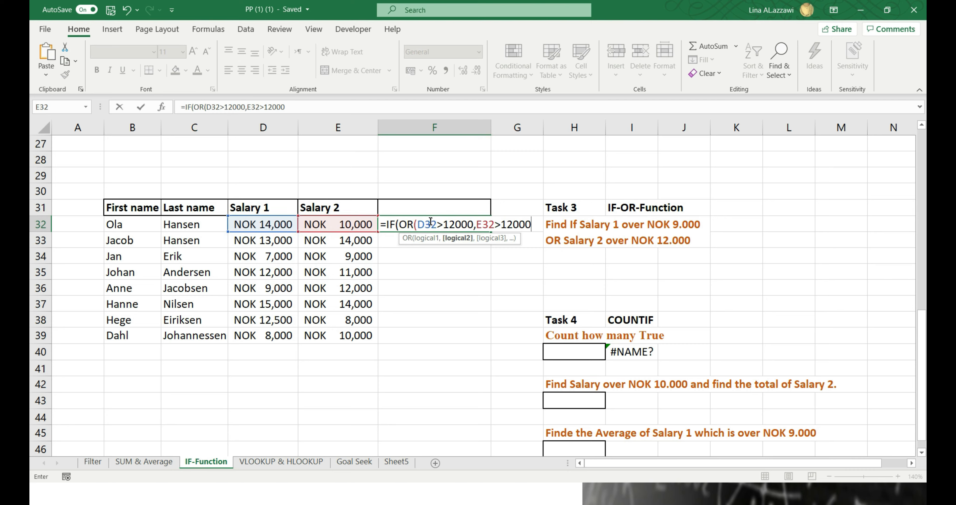
Step: Set the Salary 1 threshold in the F32 formula to 9000 and close the OR condition after E32>12000
left_click(455, 224)
key("BackSpace")
key("BackSpace")
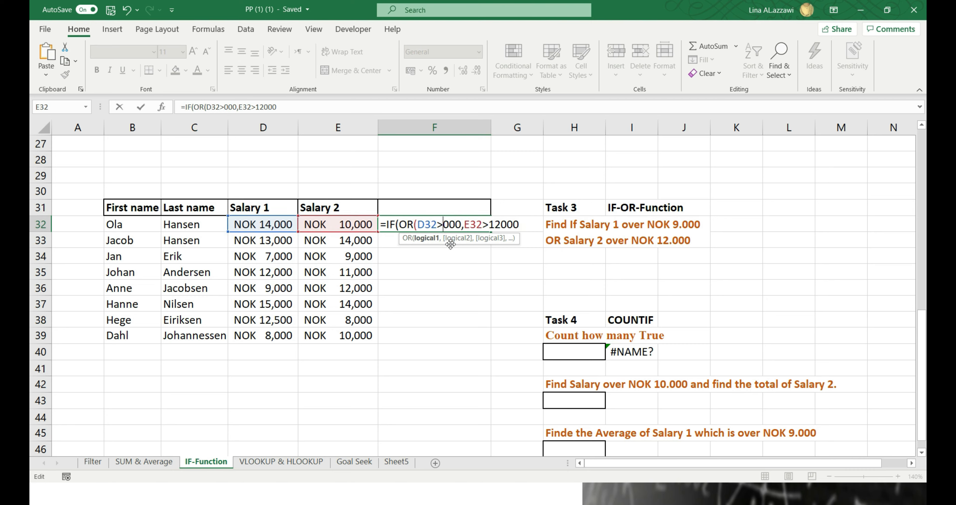
type("9")
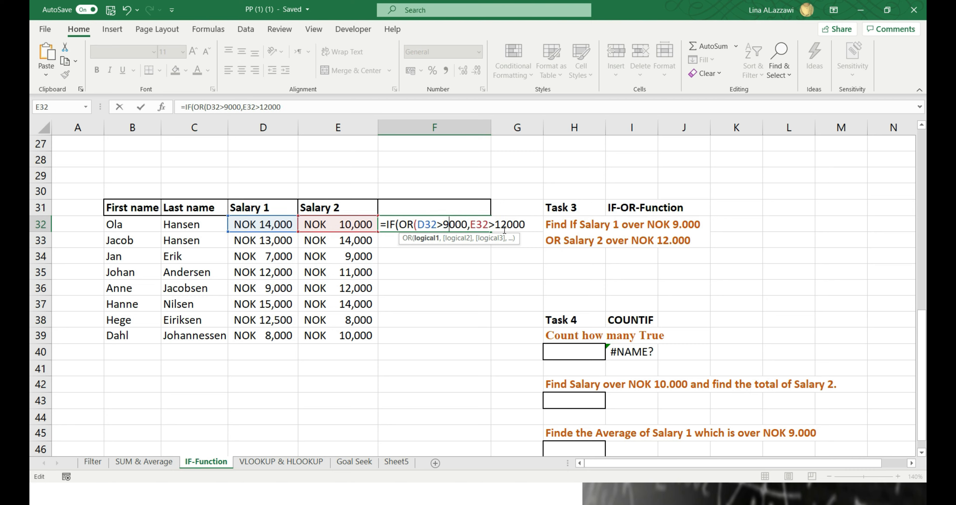
left_click(525, 227)
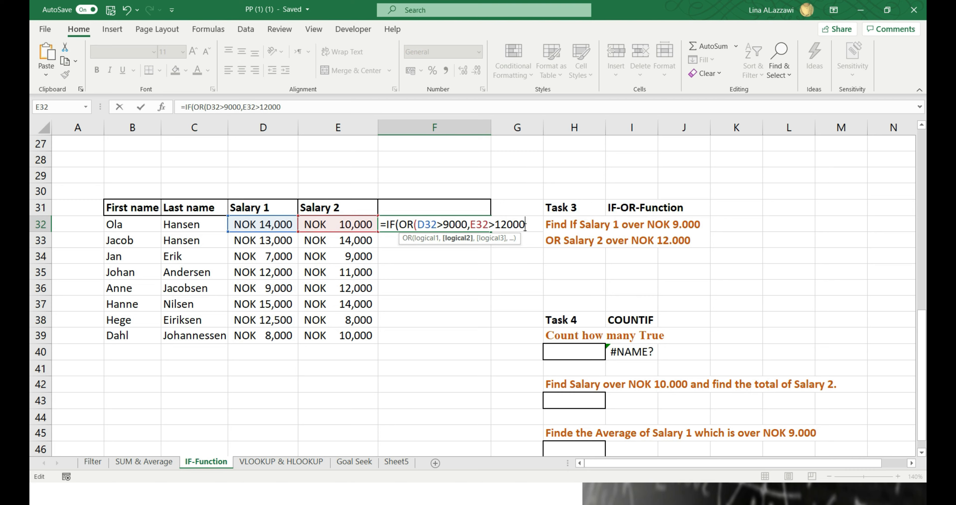
type(")")
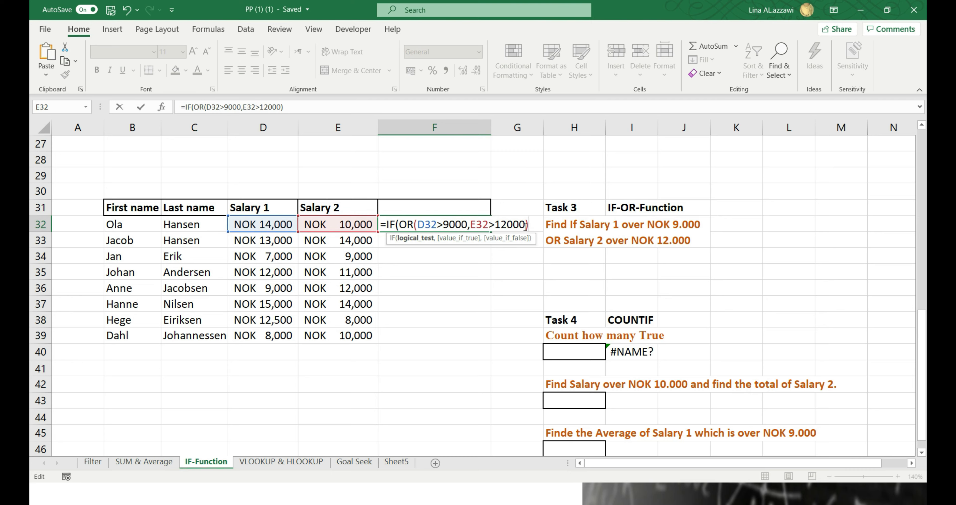
Step: Complete the IF formula in F32 with "YES" as the value if true and "NO" as the value if false
type(",")
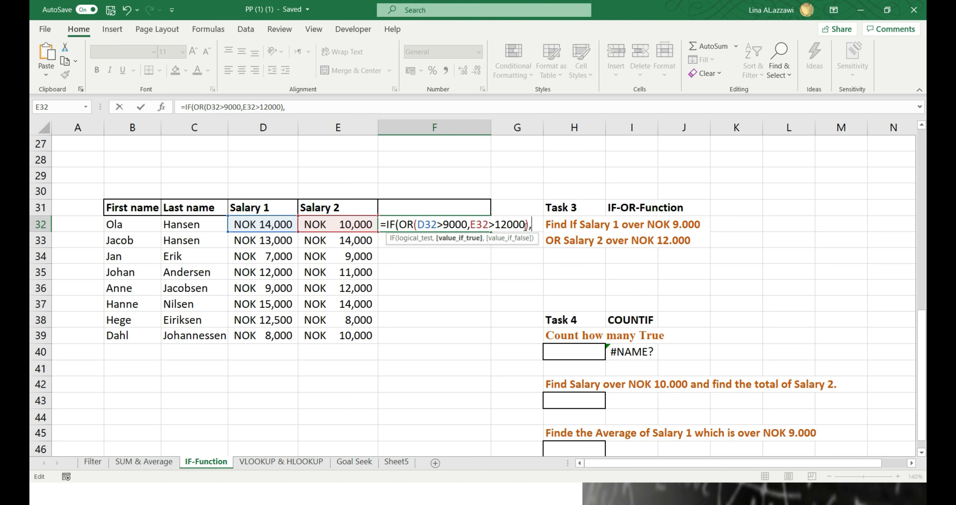
type("\"YES")
key("BackSpace")
key("BackSpace")
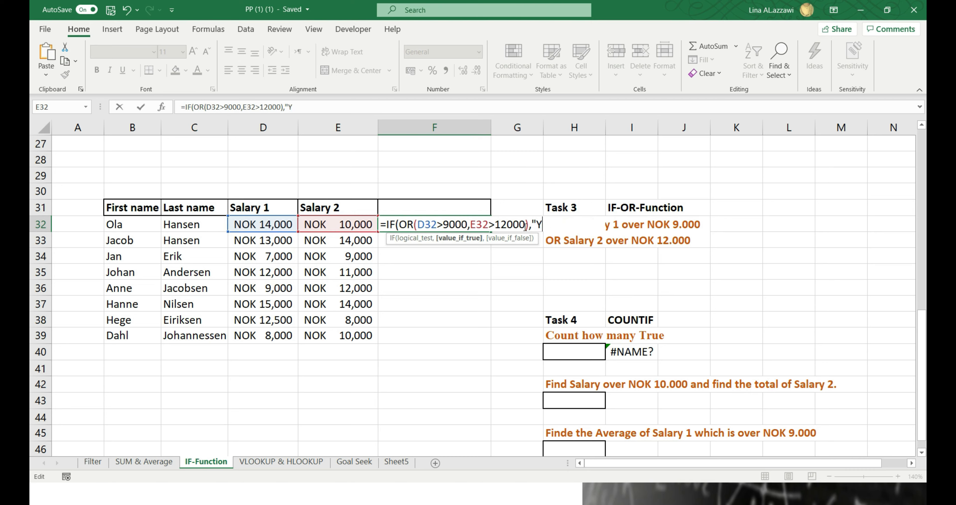
type("ES\",")
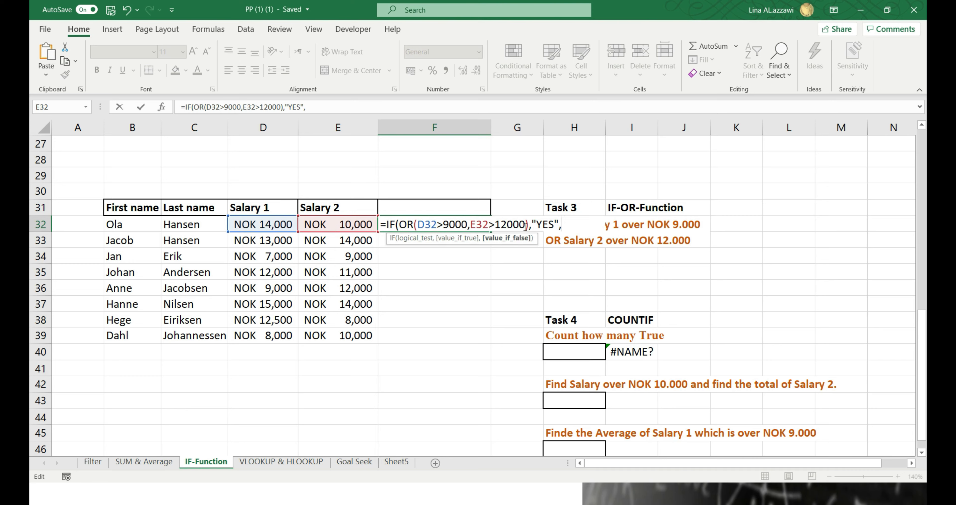
type("\"NO\")")
key("Return")
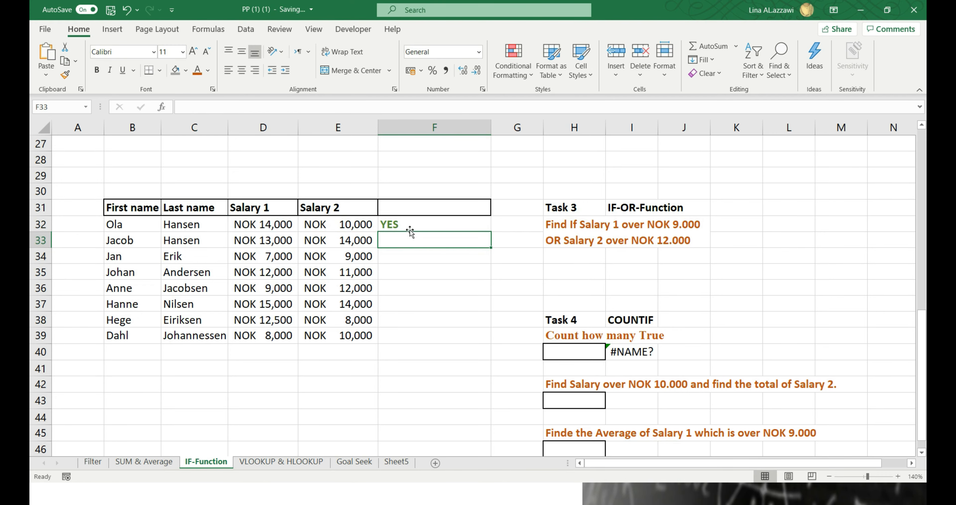
Step: Fill the IF-OR formula from F32 down to F39 in the Task 3 table
scroll(410, 231, "up", 9)
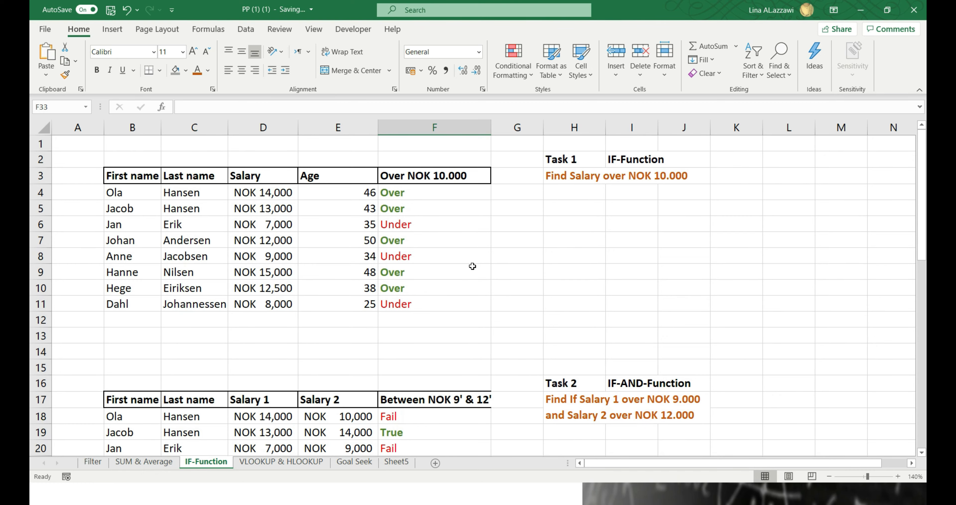
scroll(472, 266, "down", 11)
scroll(465, 257, "up", 11)
left_click_drag(922, 188, 924, 297)
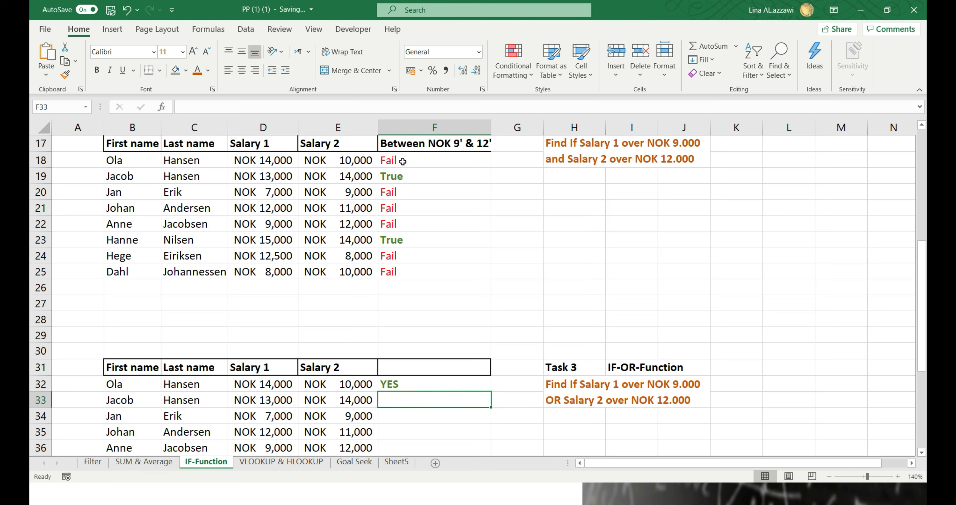
left_click(409, 387)
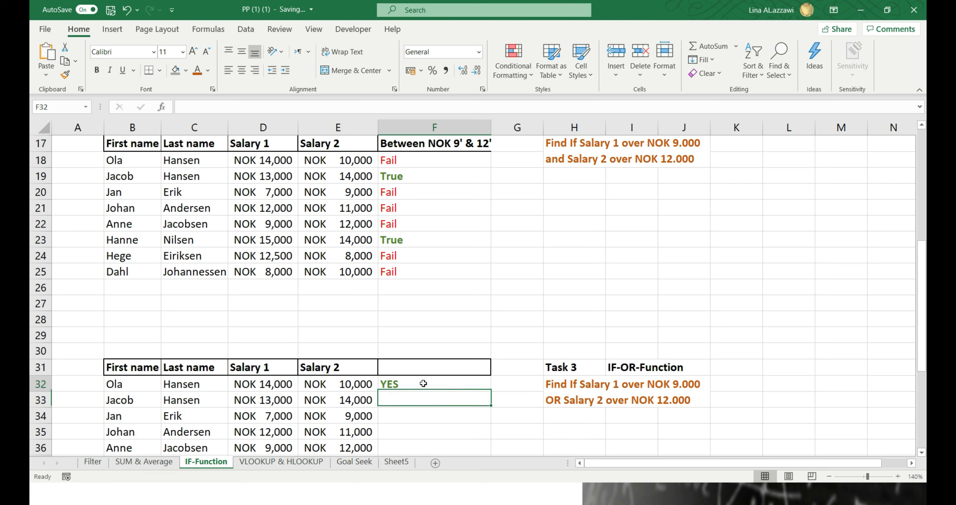
double_click(491, 392)
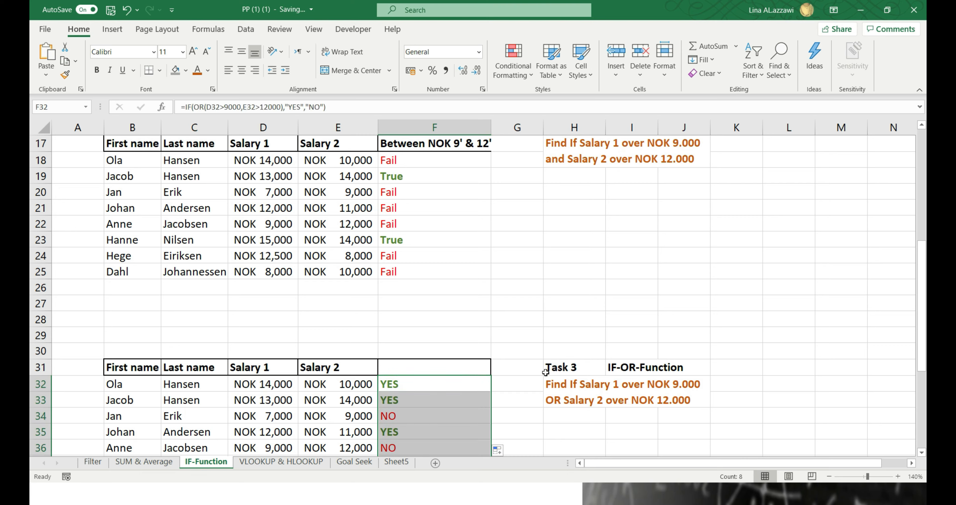
scroll(545, 373, "down", 10)
scroll(544, 373, "up", 10)
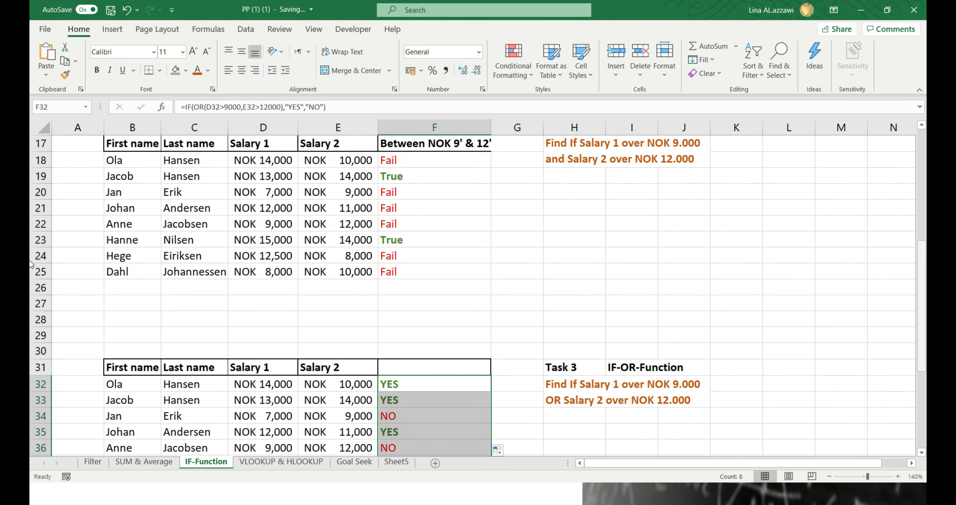
Step: Begin a COUNTIF formula in H40, the answer cell for counting the true results in Task 4
left_click_drag(922, 256, 915, 322)
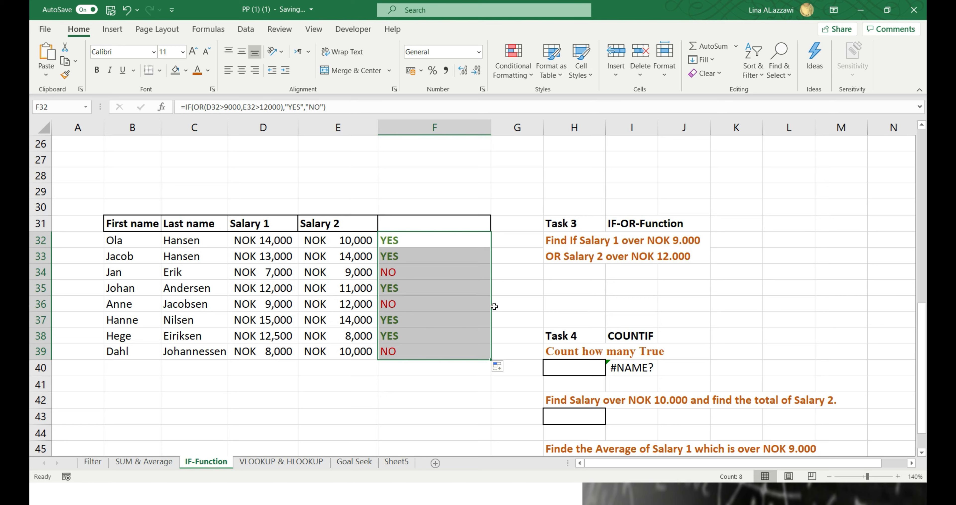
left_click(480, 319)
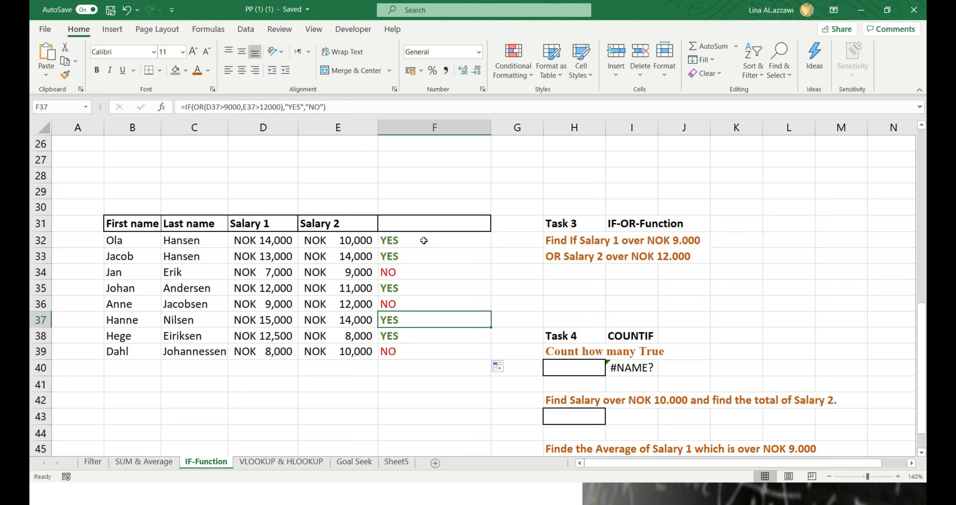
left_click_drag(423, 237, 430, 351)
left_click(579, 371)
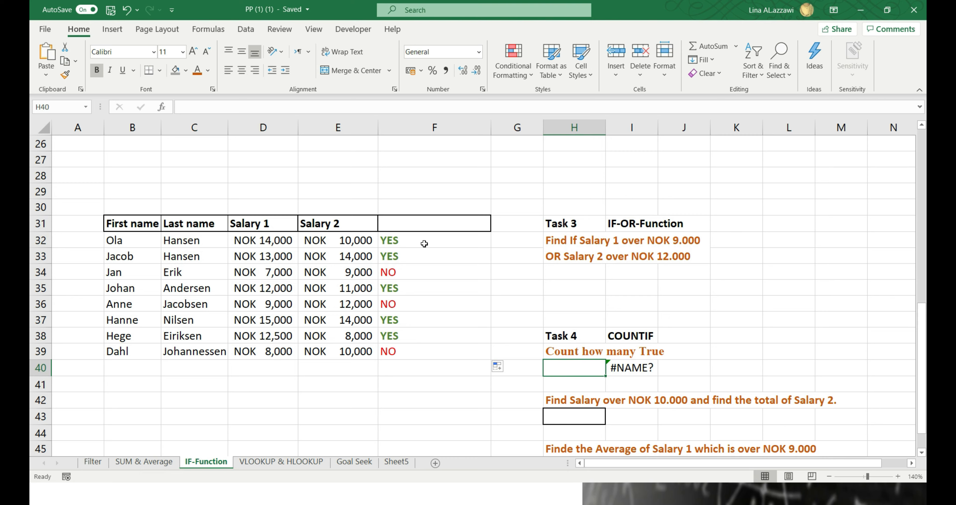
double_click(576, 367)
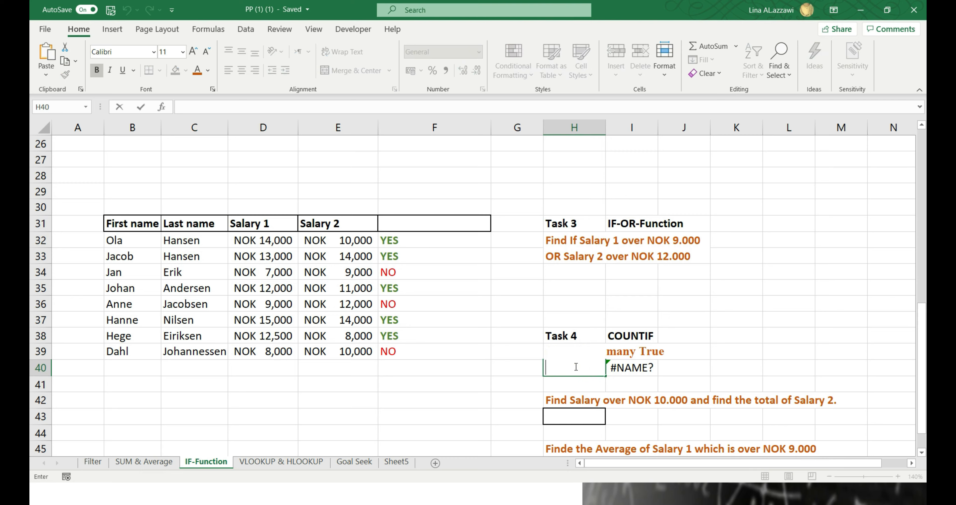
type("=")
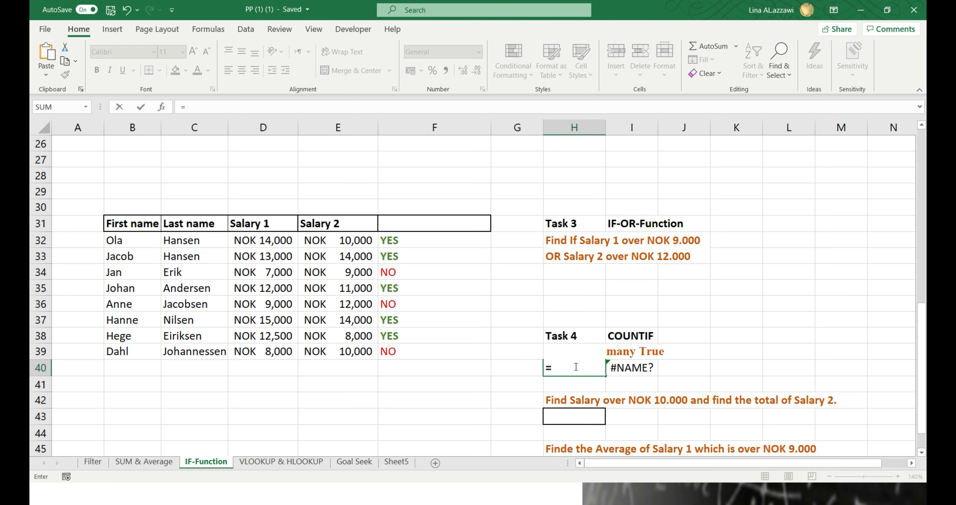
type("vo")
key("BackSpace")
key("BackSpace")
type("C")
key("BackSpace")
type("Co")
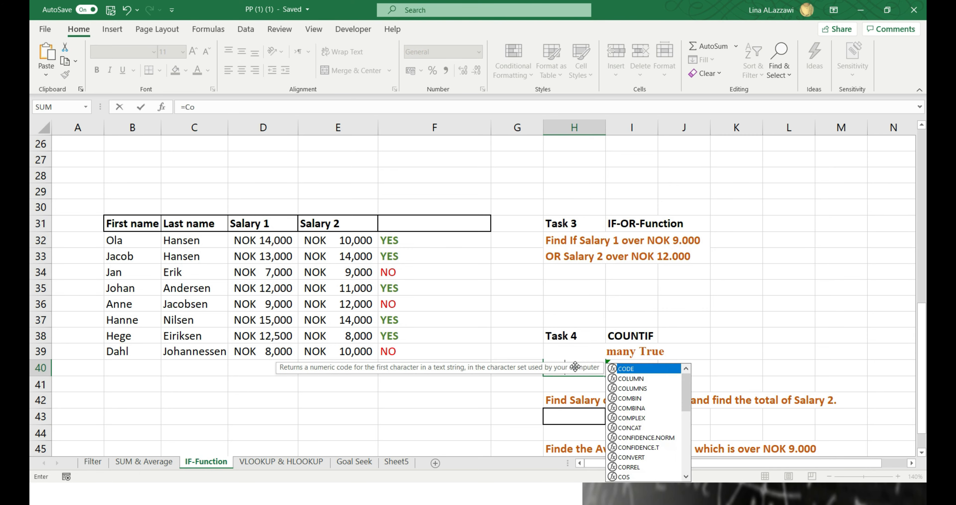
type("untif")
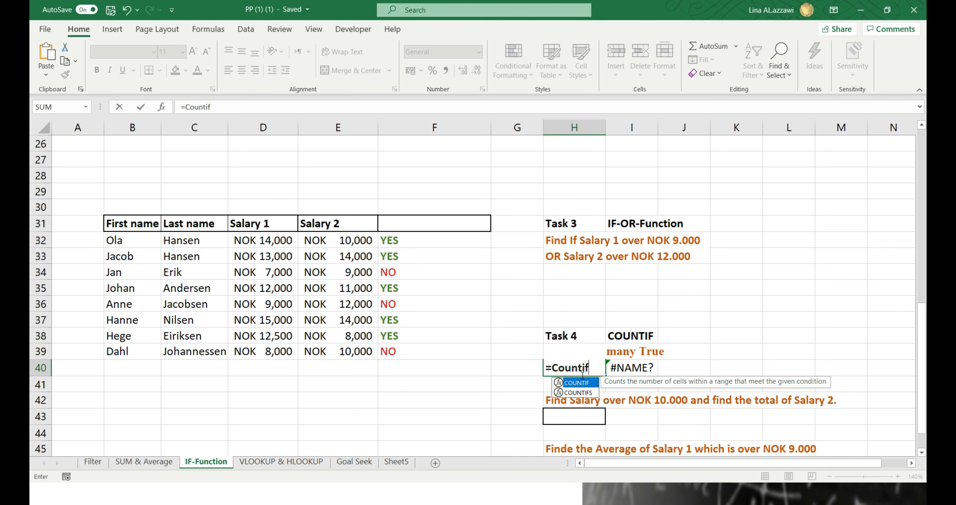
Step: Collapse the ribbon and open the argument list of the COUNTIF function in H40
key("ctrl+F1")
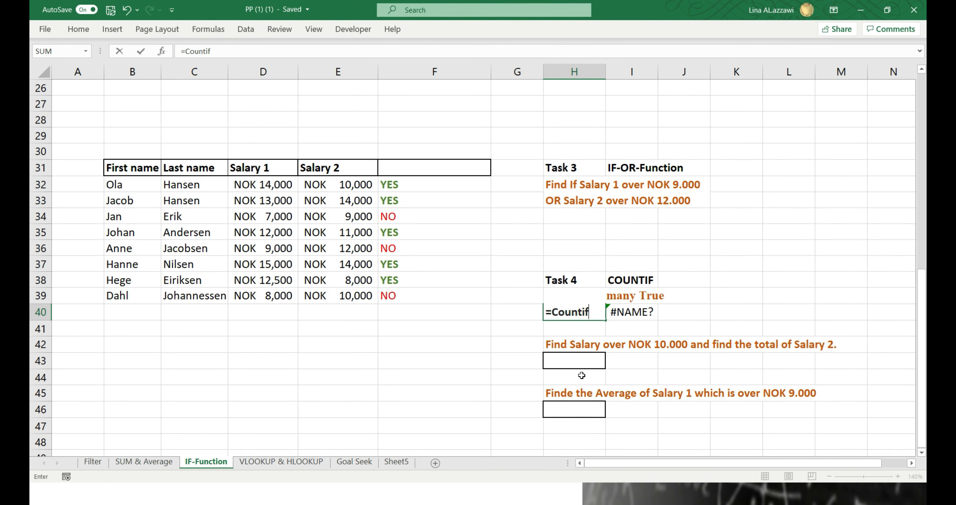
left_click(598, 315)
left_click(597, 318)
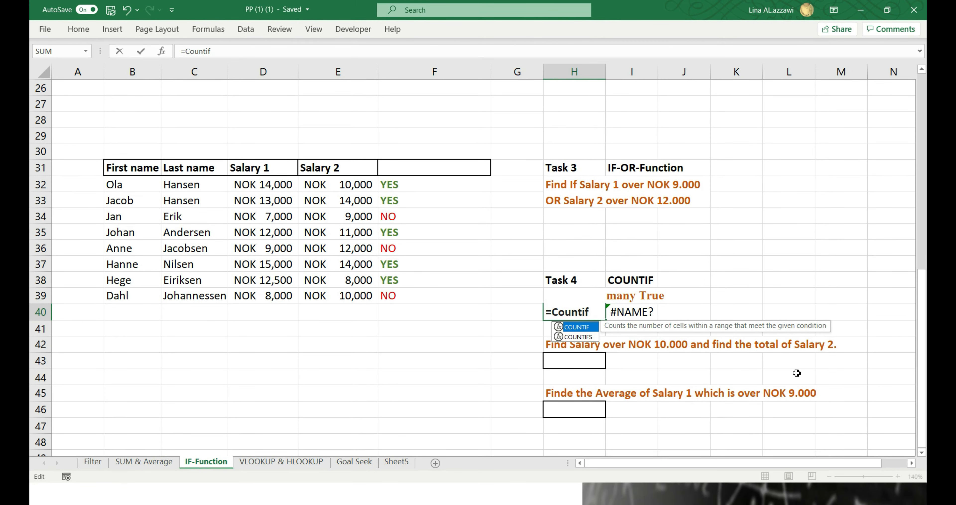
key("Down")
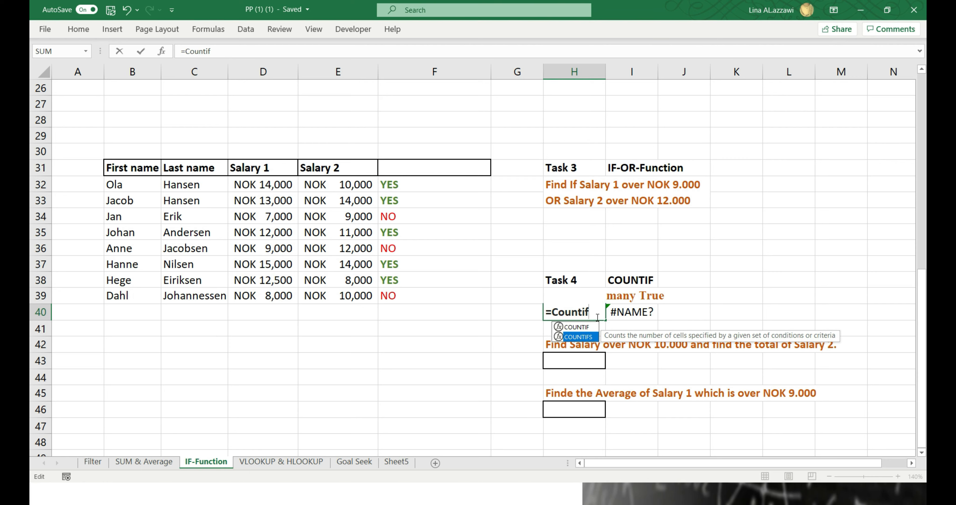
key("Up")
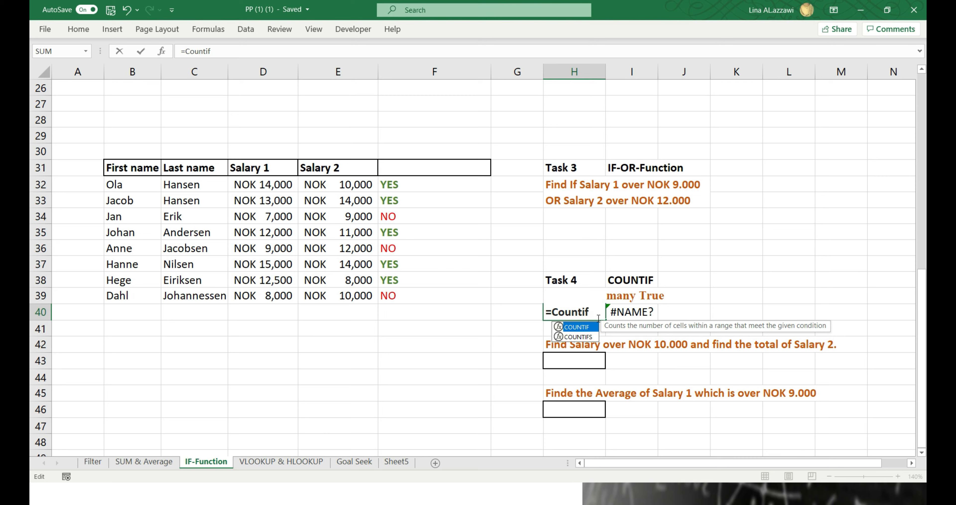
type("(")
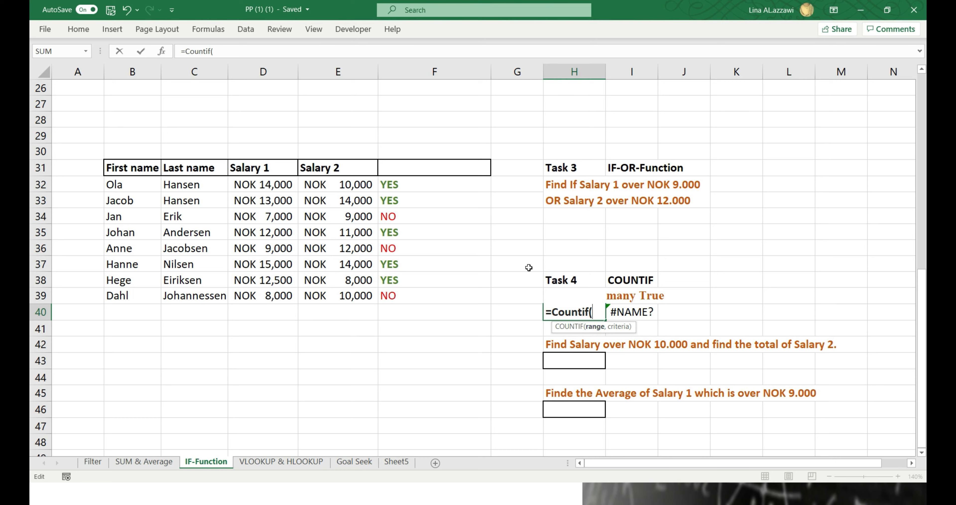
Step: Complete the COUNTIF formula in H40 with the range F32:F39 and the criterion "YES"
left_click_drag(410, 185, 419, 292)
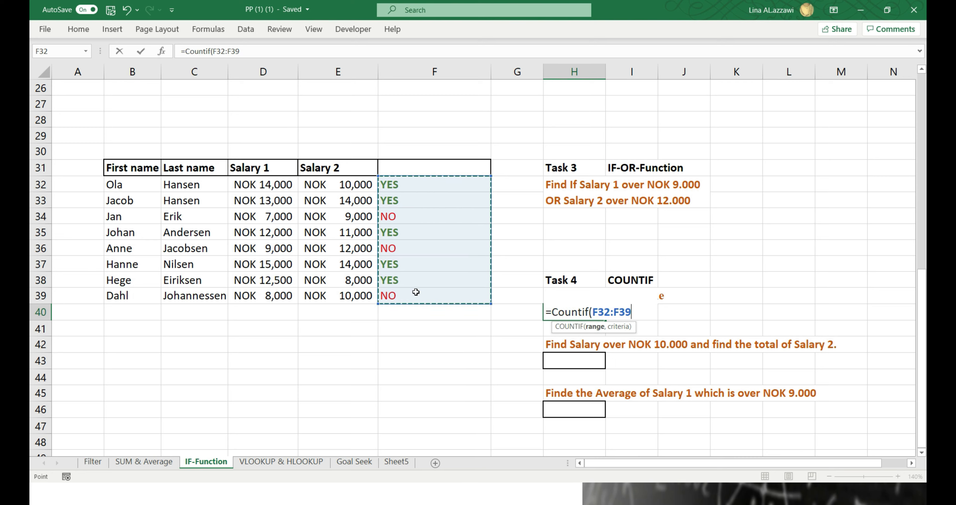
type(",")
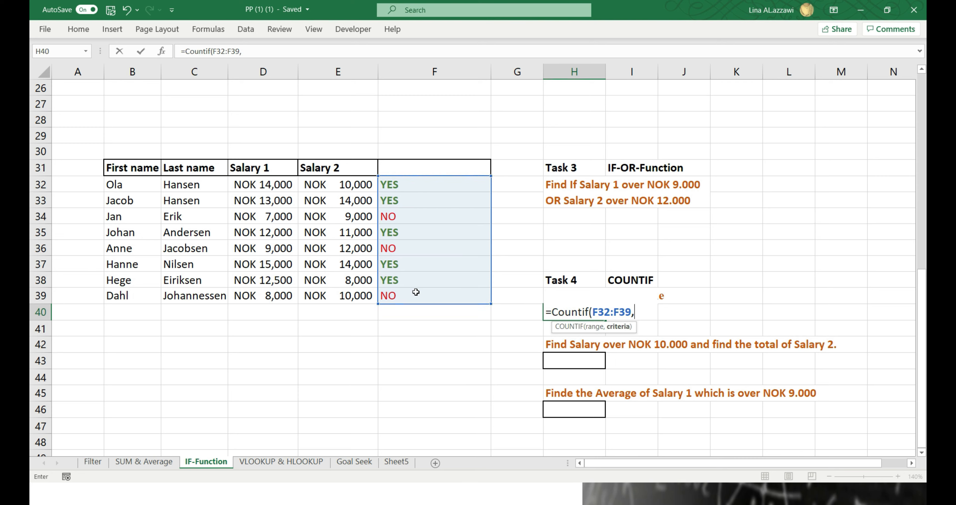
type("\"YES)")
key("Return")
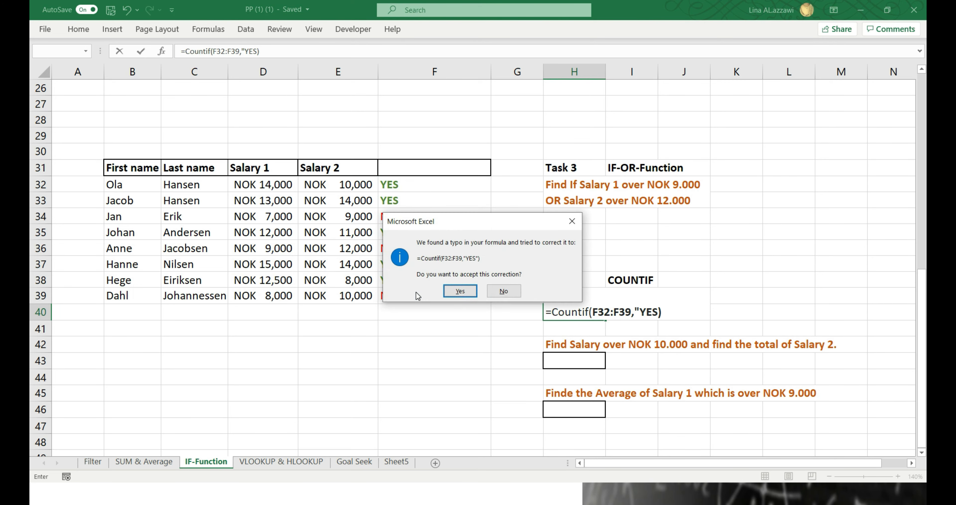
key("Return")
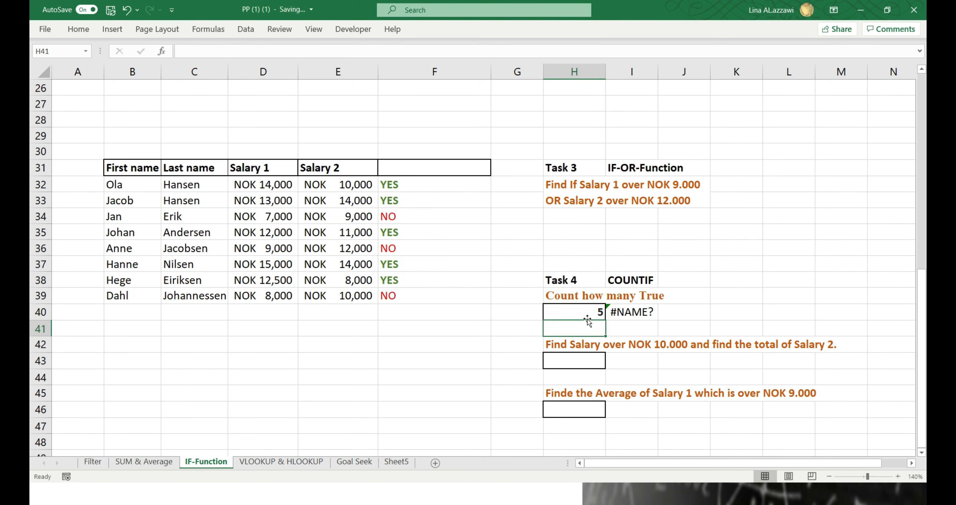
Step: Examine the COUNTIF formula in H40 and check it against the IF-OR result cells F32 and F33
double_click(579, 314)
double_click(674, 311)
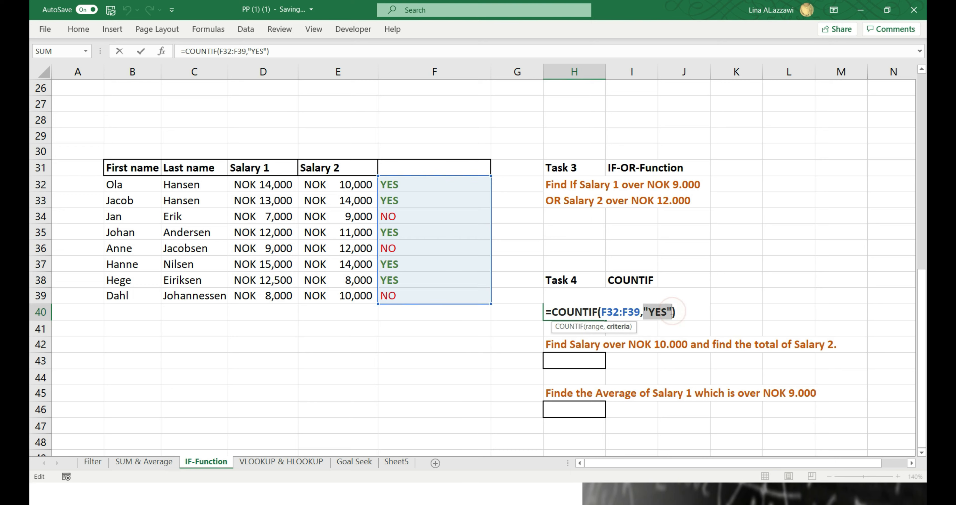
double_click(671, 309)
key("Return")
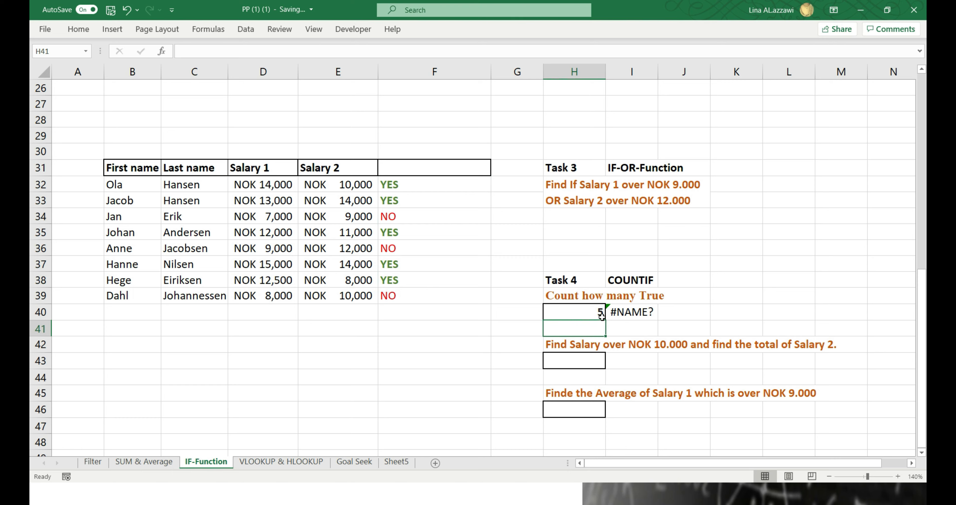
left_click(406, 187)
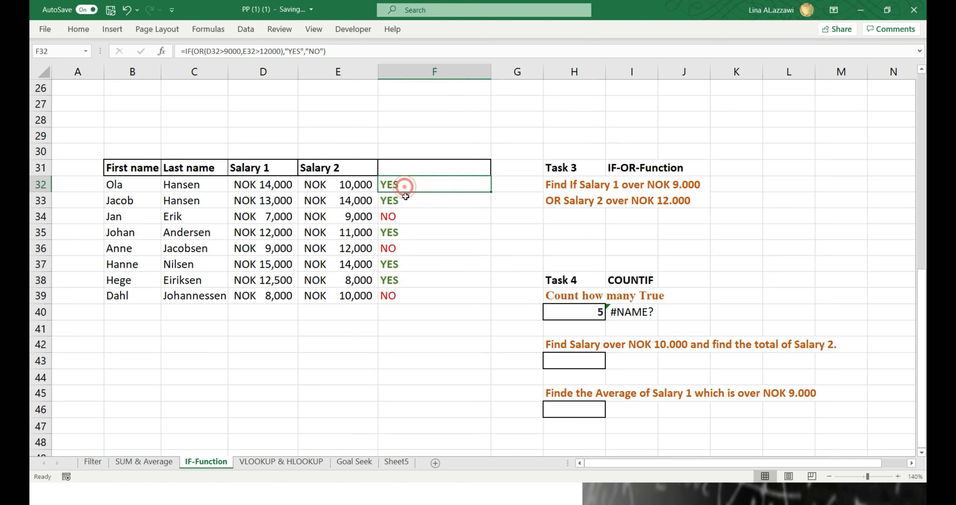
left_click(404, 199)
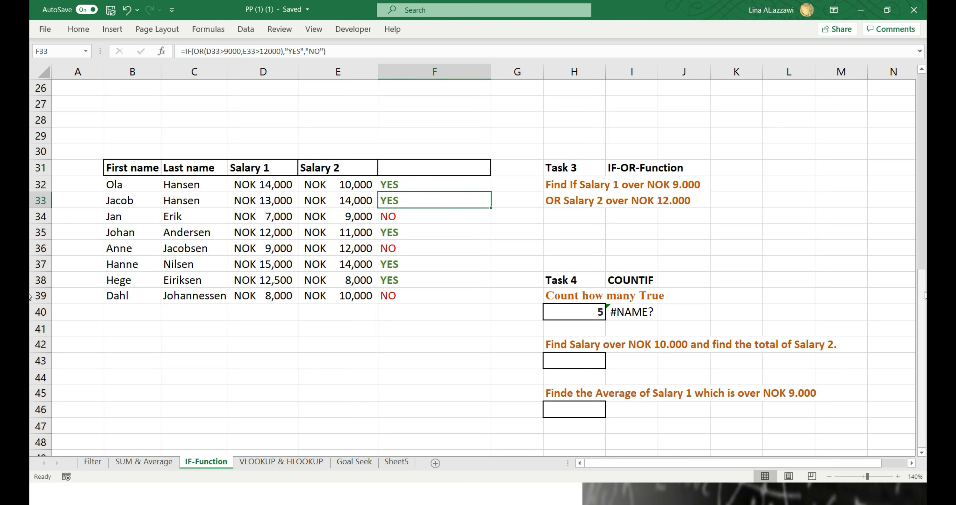
Step: Begin a formula in H43 with the SUMIF function for the Salary 2 total
double_click(589, 361)
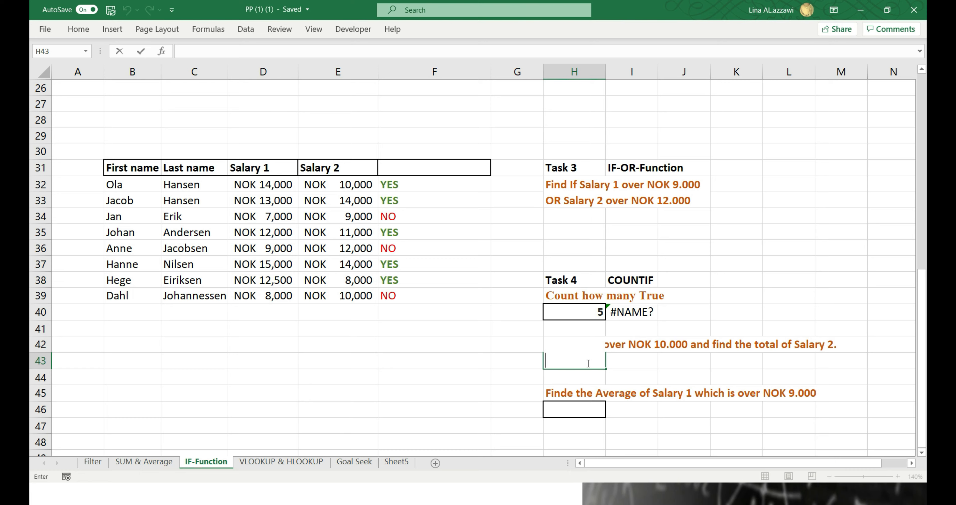
type("=Sum")
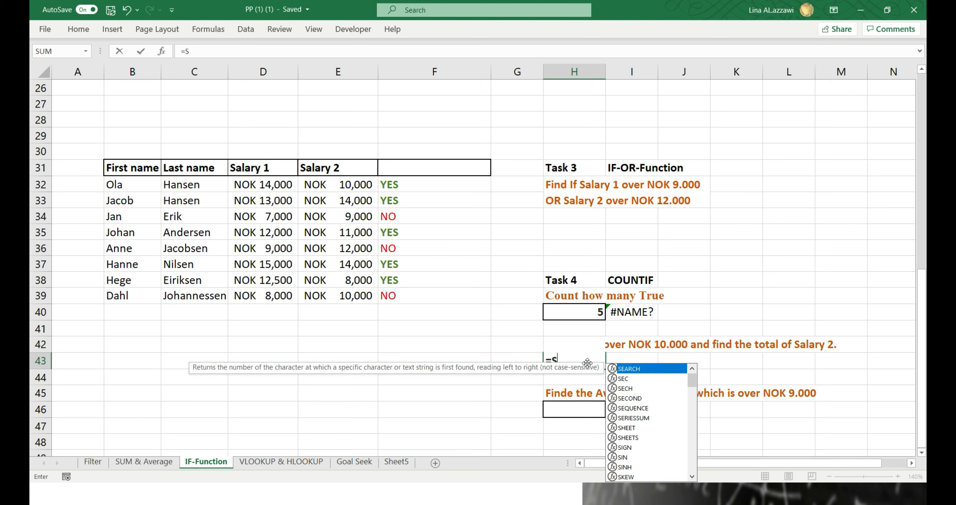
type("if")
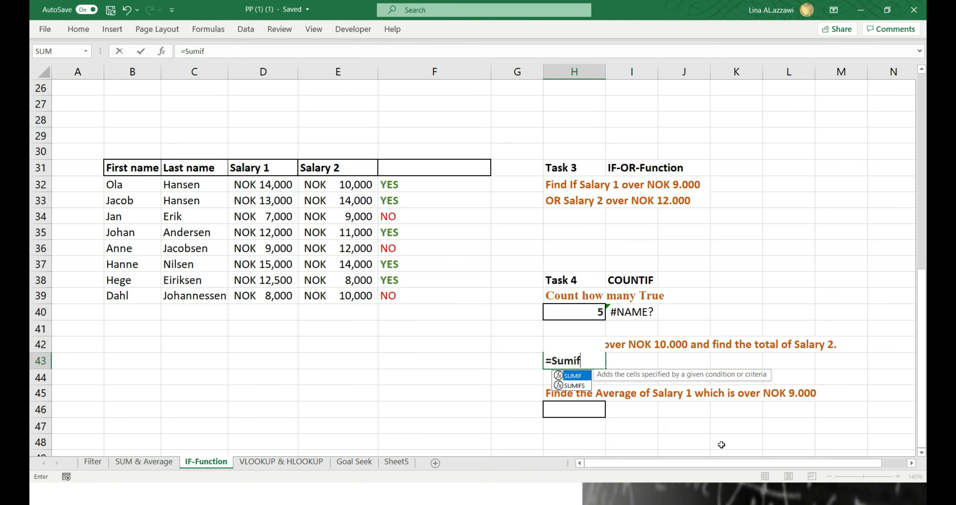
key("Down")
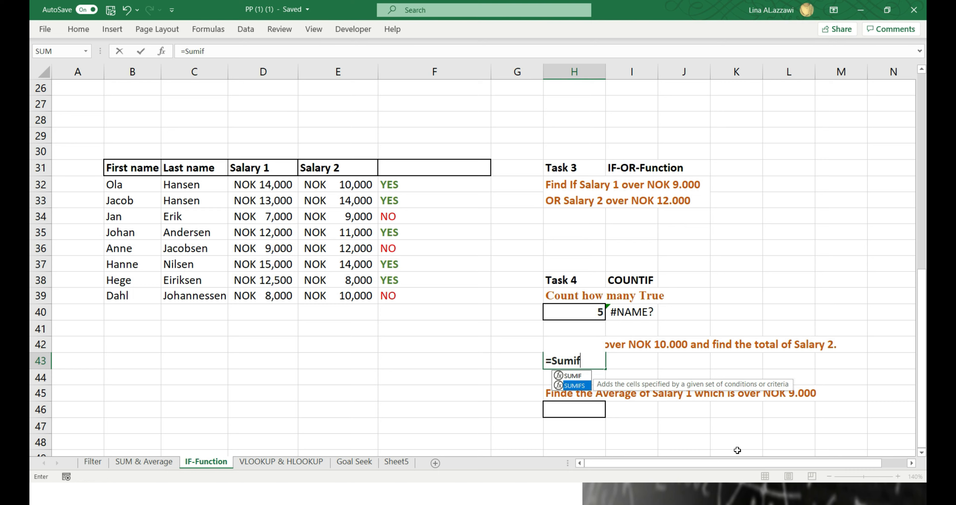
key("Up")
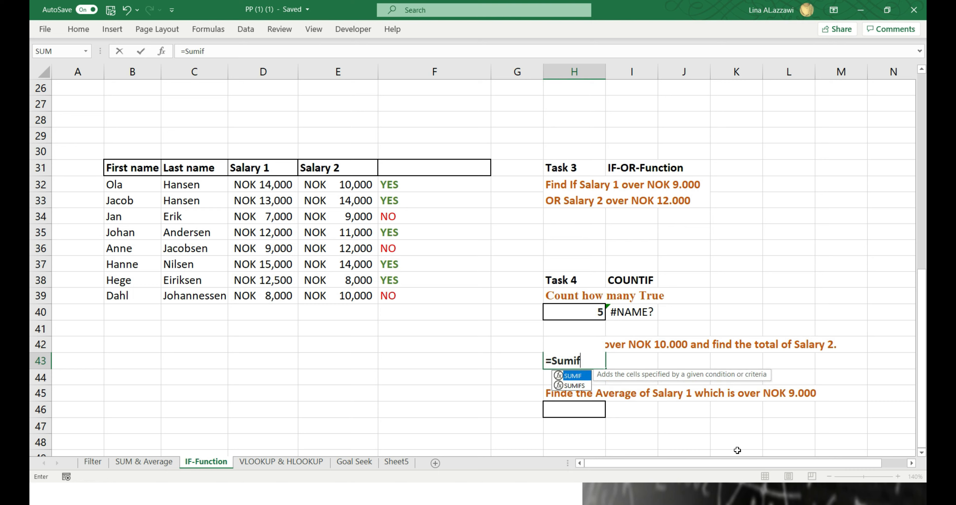
key("Tab")
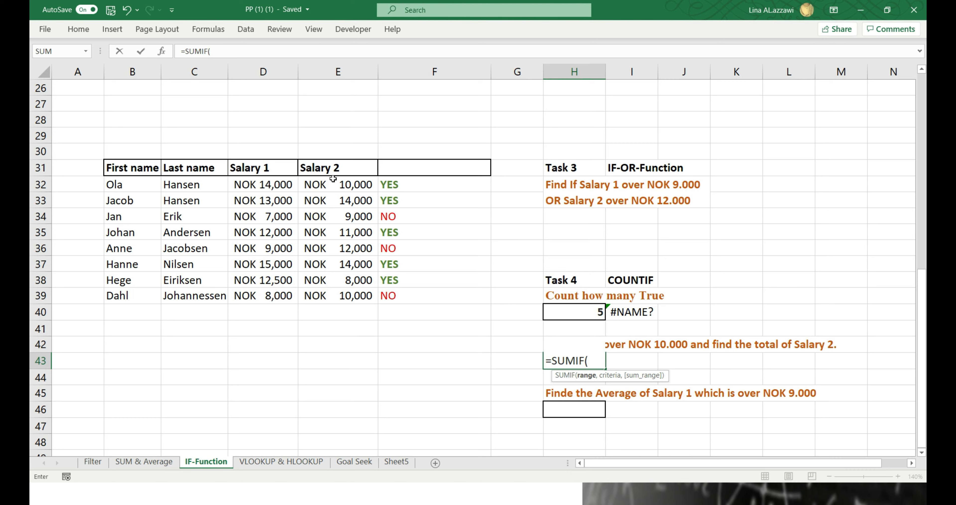
Step: Complete the SUMIF formula in H43 with range E32:E39, criterion ">10000" and sum range E32:E39
left_click_drag(335, 183, 346, 294)
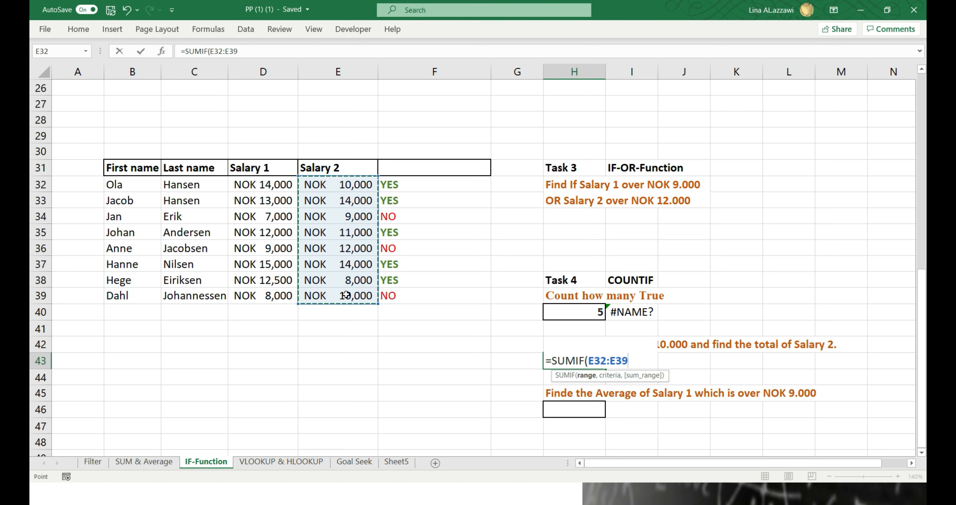
type(",")
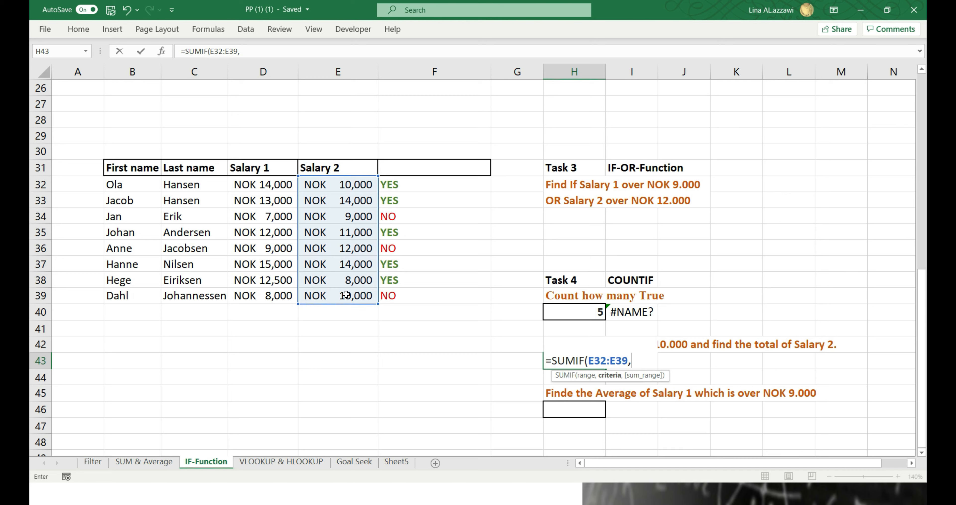
type("\">1 0000")
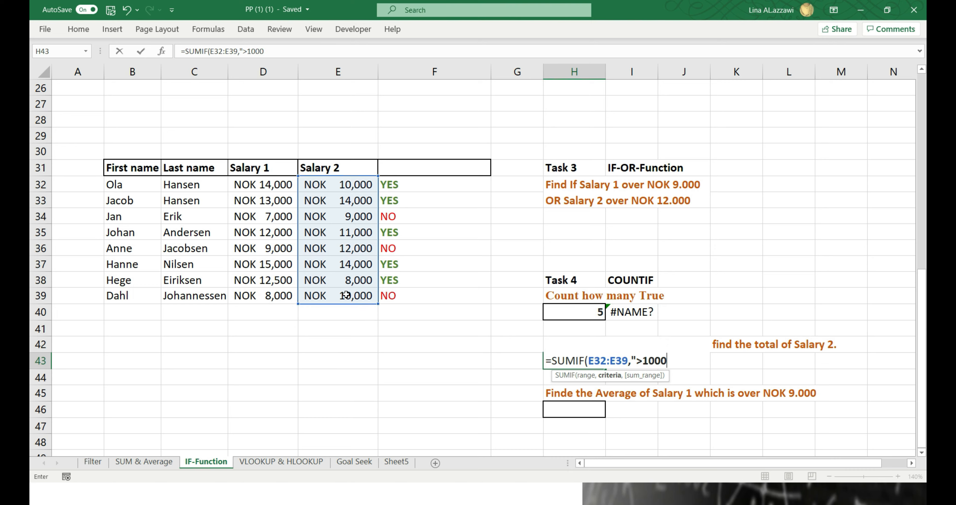
type("\"")
type(",")
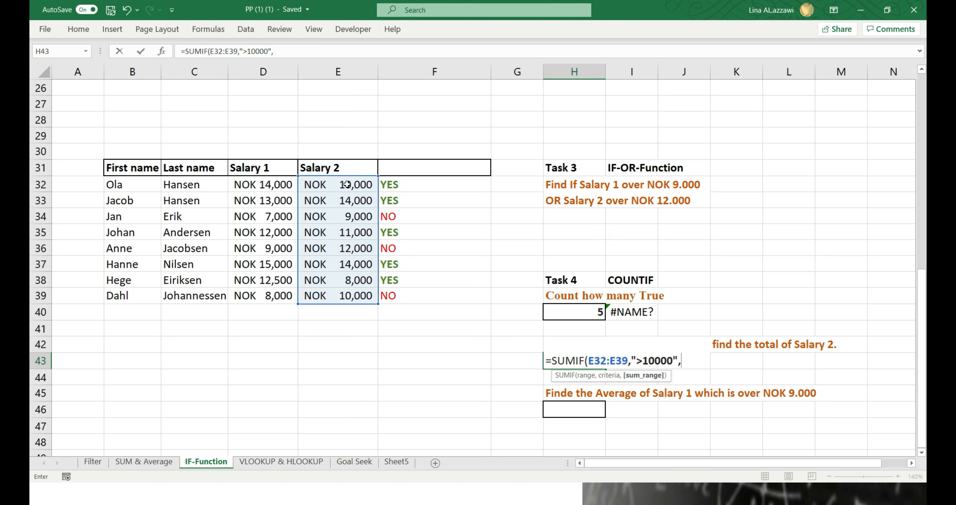
left_click_drag(349, 183, 344, 300)
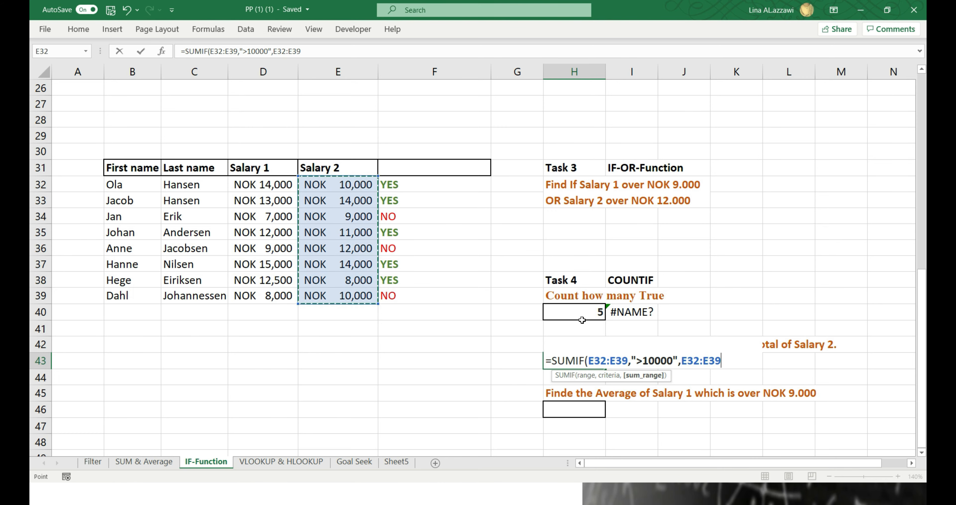
key("Return")
key("Return")
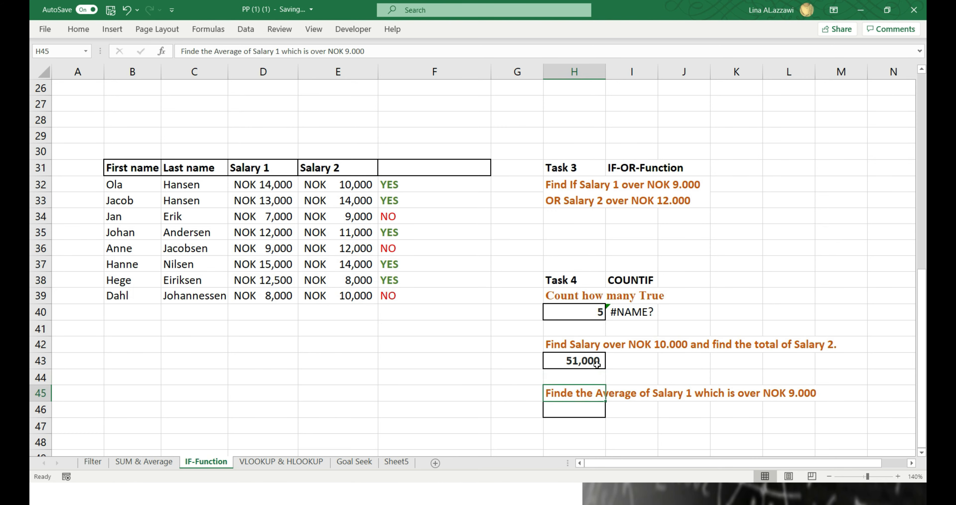
Step: Review the arguments of the SUMIF formula in H43
double_click(597, 363)
left_click(728, 361)
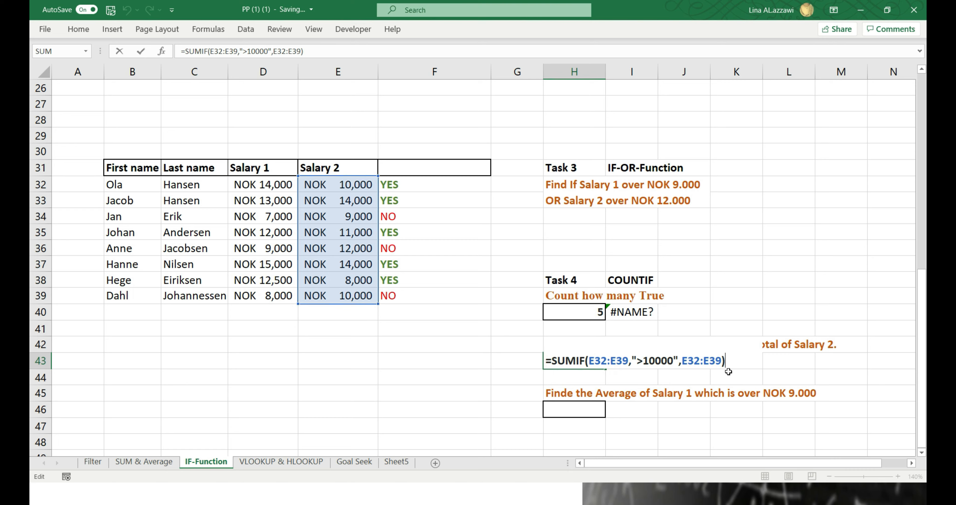
key("Return")
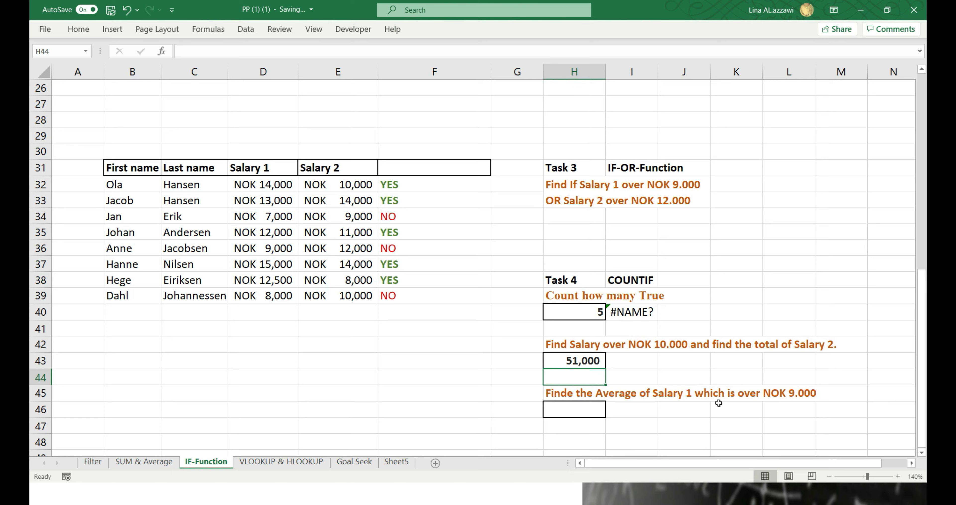
Step: Begin a formula in H46 with the AVERAGEIFS function for the Salary 1 average
double_click(576, 410)
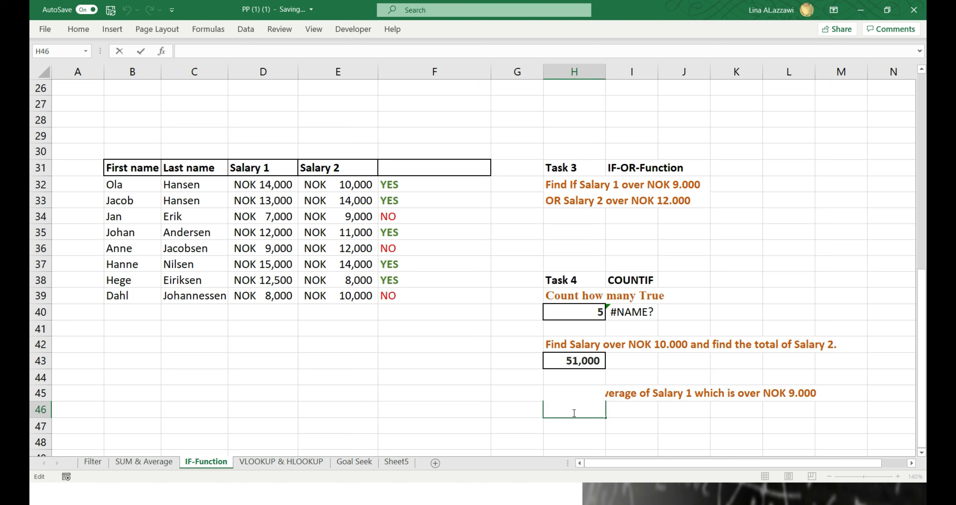
type("=A")
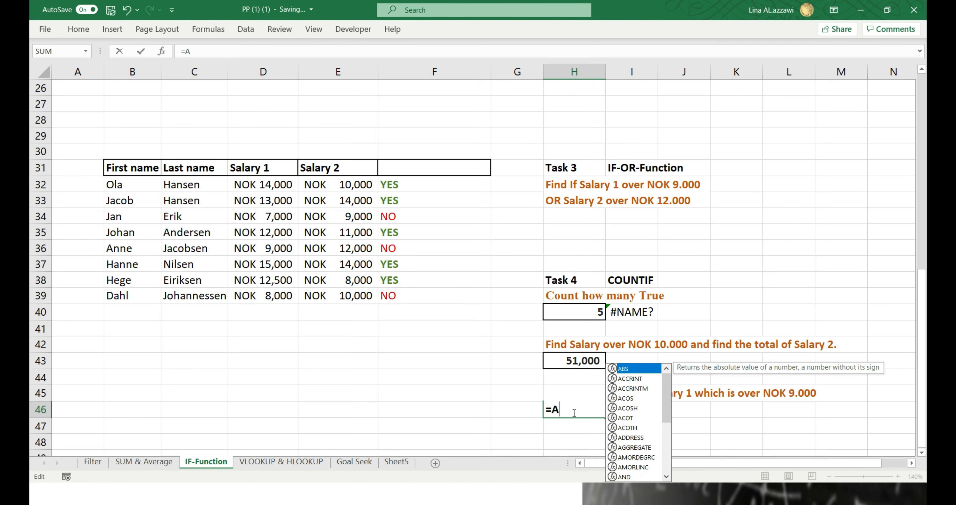
type("v")
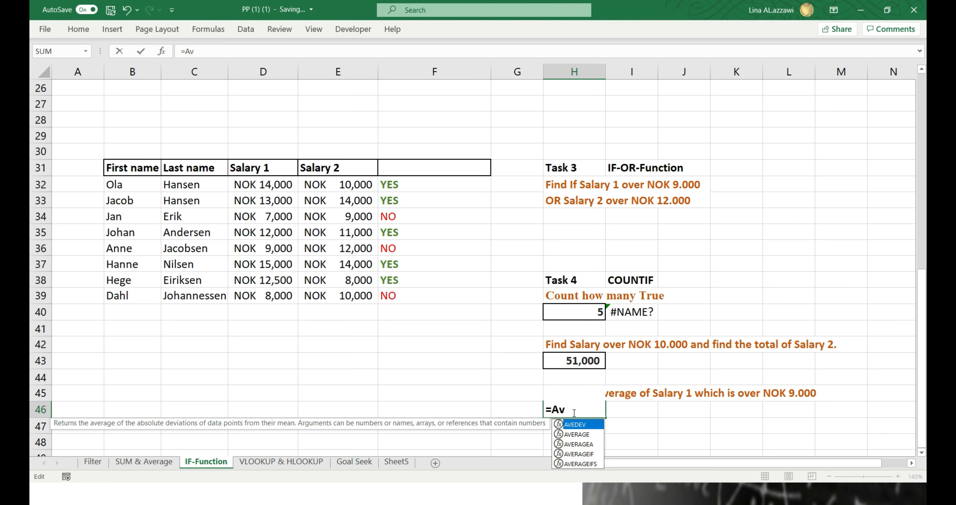
type("er")
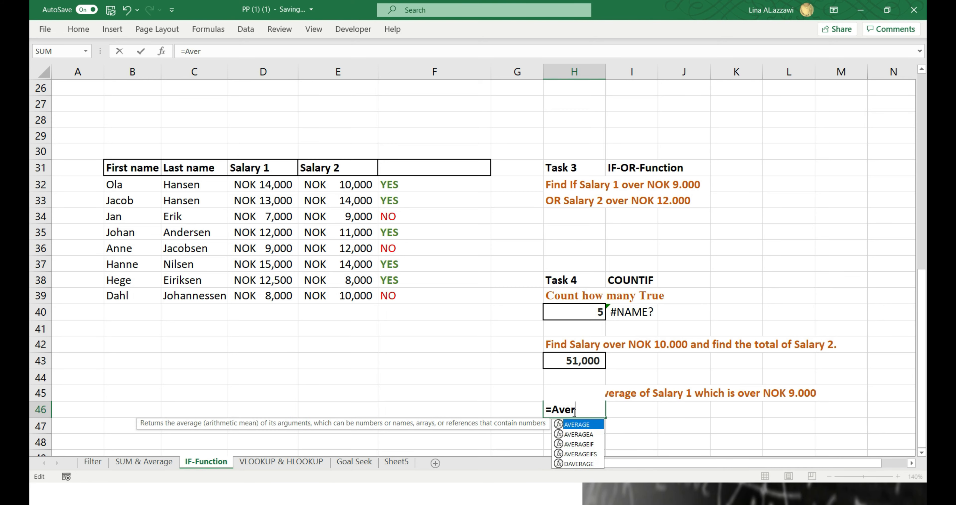
left_click(595, 443)
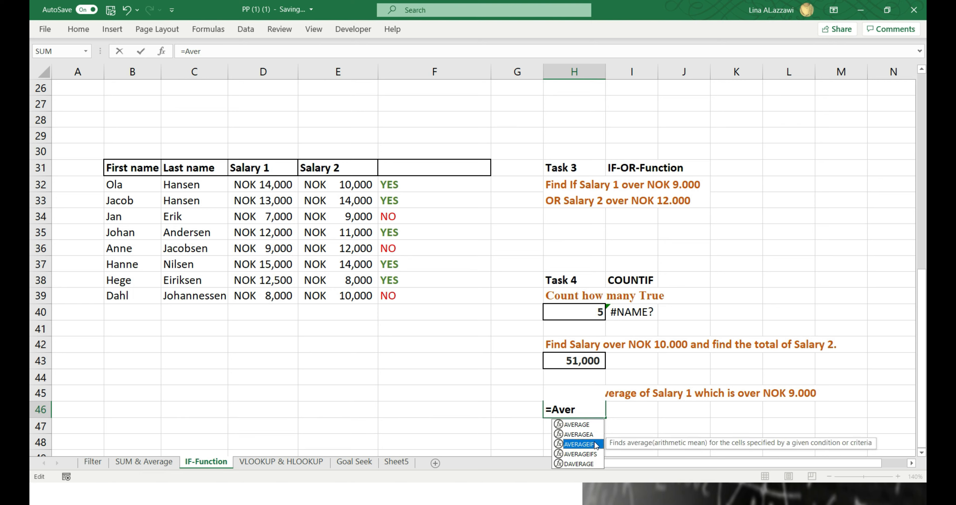
left_click(596, 454)
double_click(596, 454)
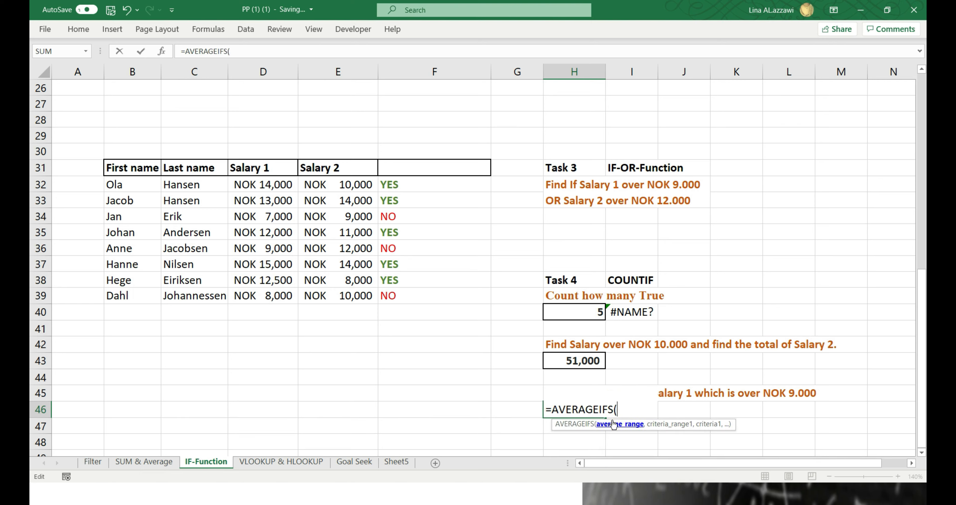
Step: Change the function in the H46 formula from AVERAGEIFS to AVERAGEIF
key("BackSpace")
key("BackSpace")
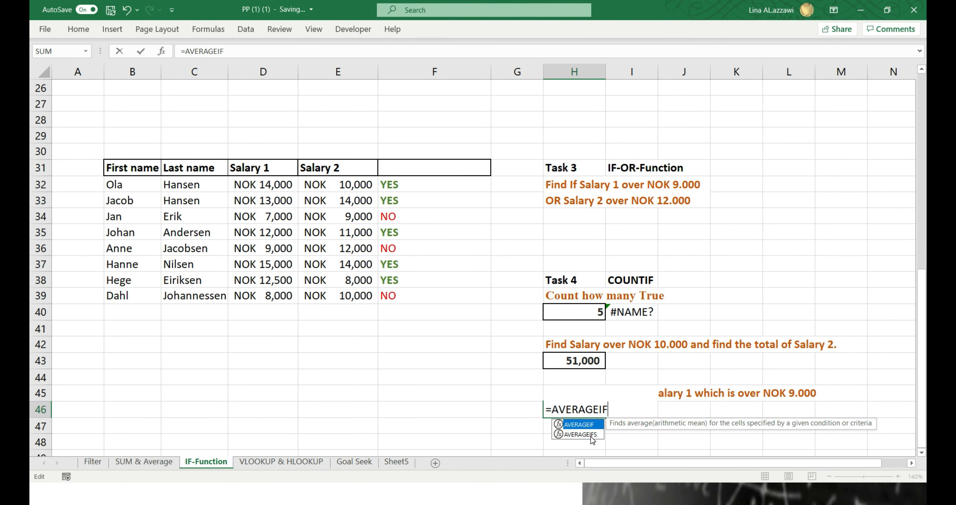
left_click(591, 435)
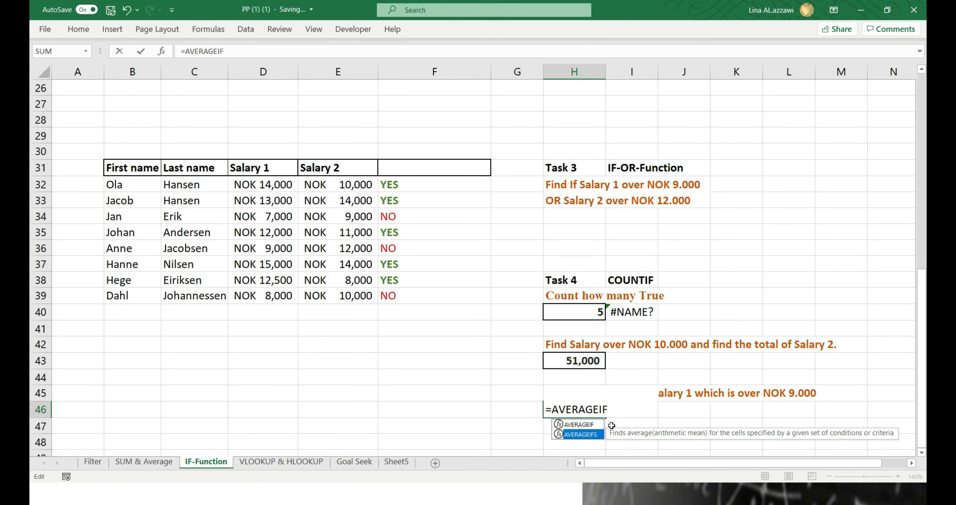
double_click(600, 423)
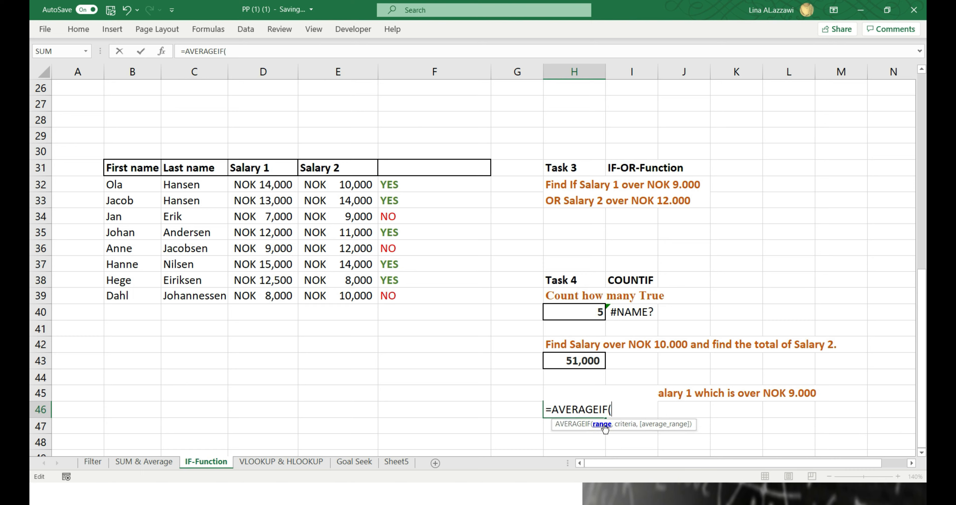
Step: Complete the AVERAGEIF formula in H46 with range D32:D39, criterion ">9000" and average range D32:D39, and review its arguments
left_click_drag(274, 180, 261, 294)
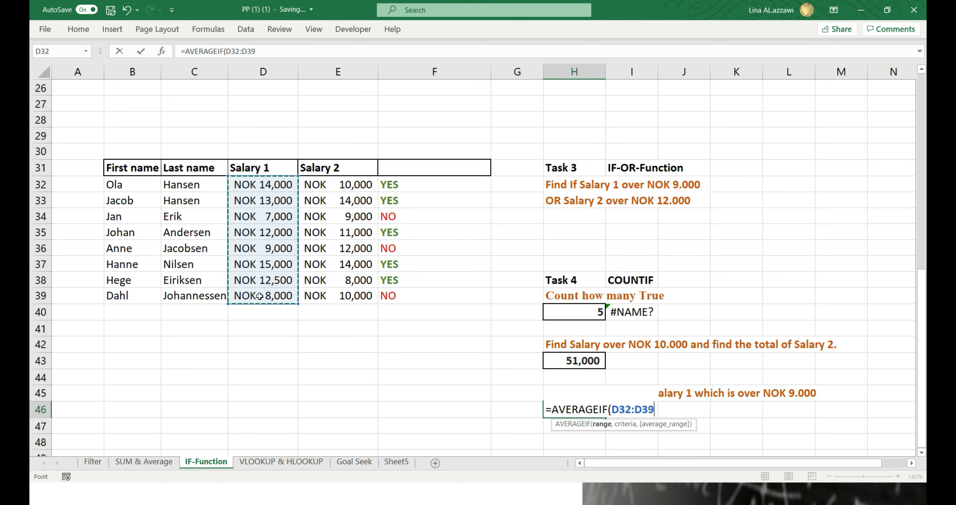
type(",")
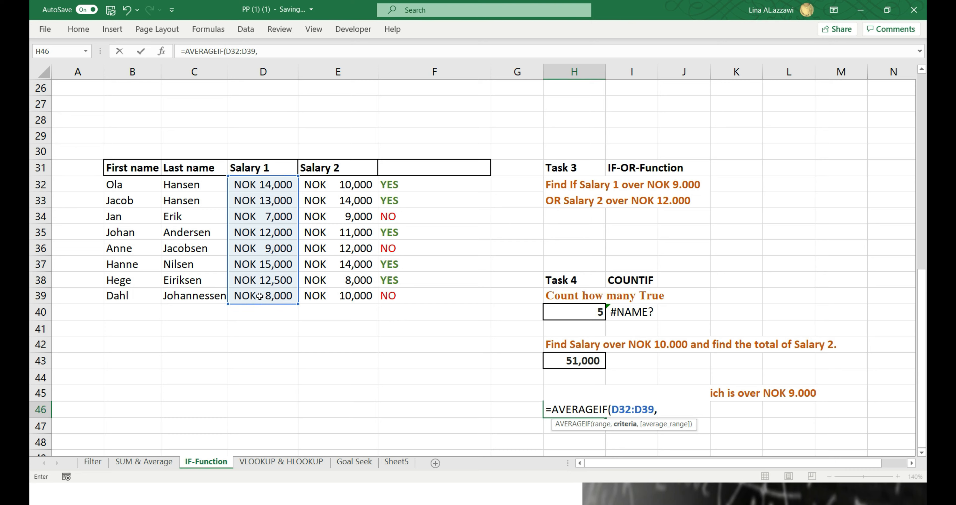
type("\">9000\",")
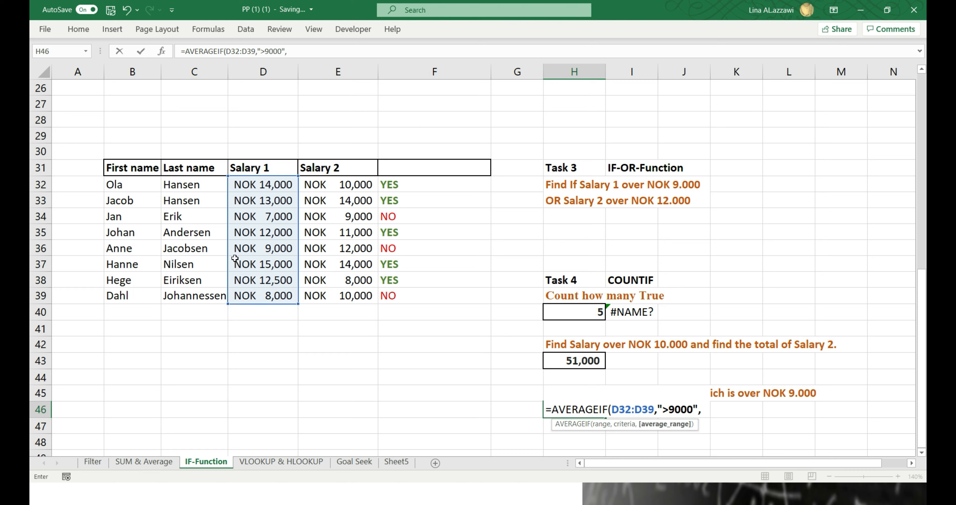
left_click_drag(281, 182, 275, 298)
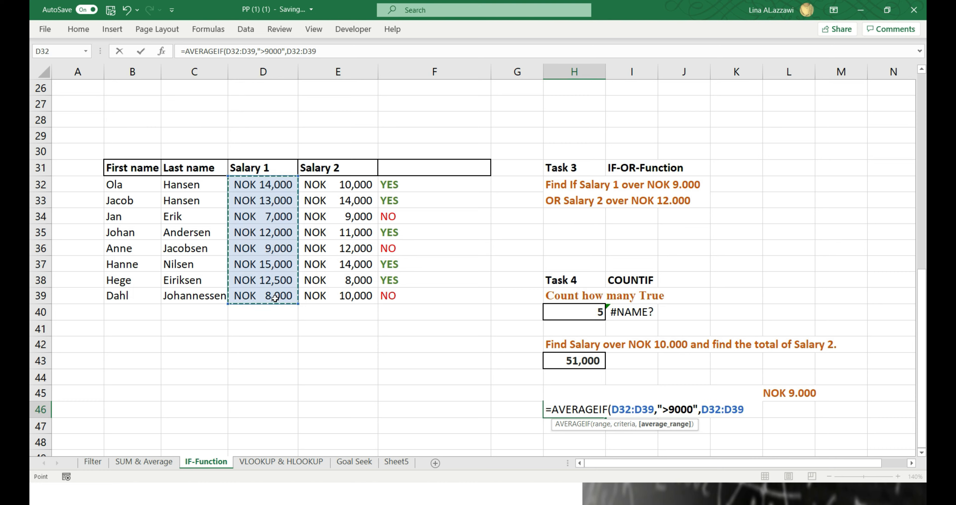
key("Return")
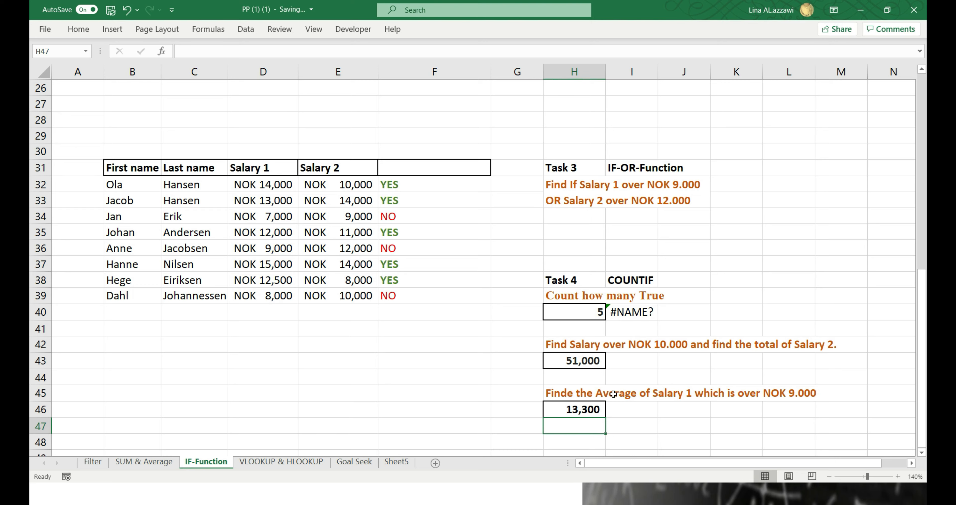
double_click(595, 410)
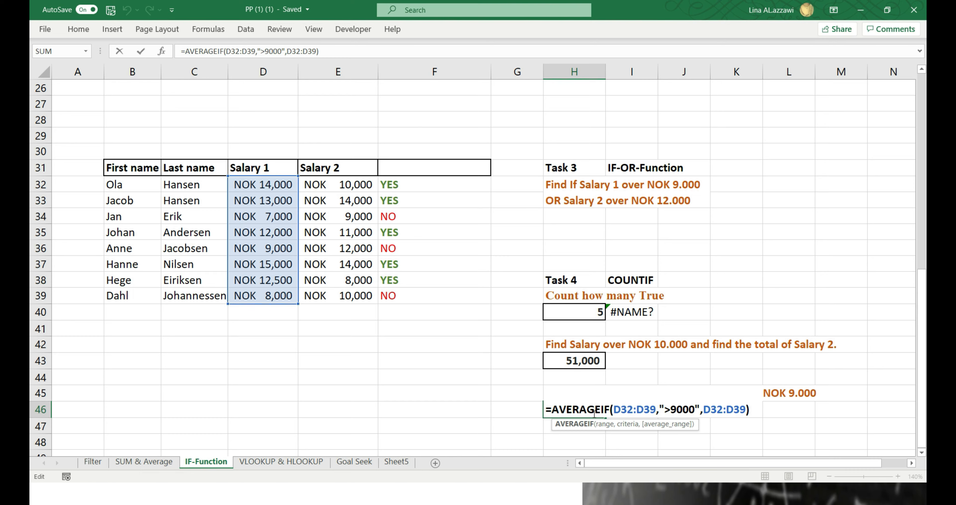
key("Return")
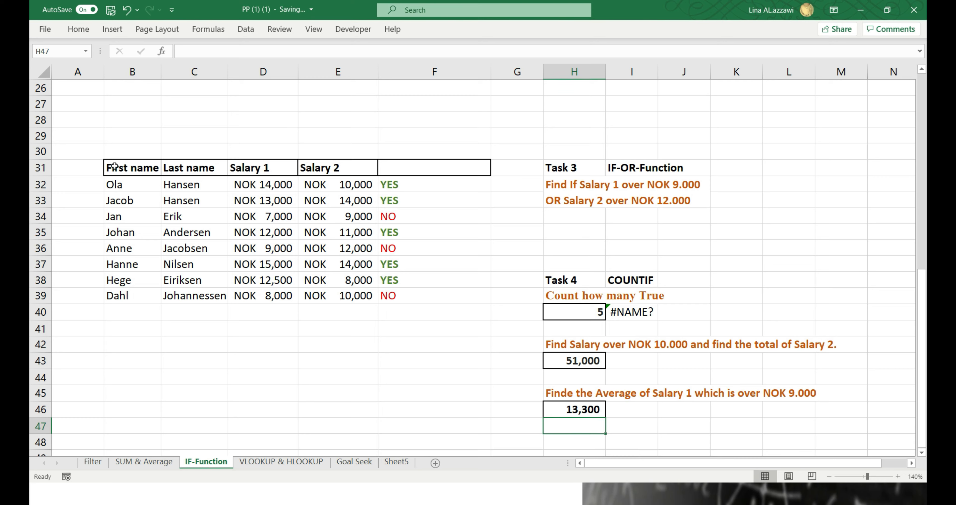
Step: Add filters to headers B31:E31 and filter Salary 1 to NOK 12,000, 12,500, 13,000, 14,000 and 15,000
left_click_drag(110, 167, 355, 170)
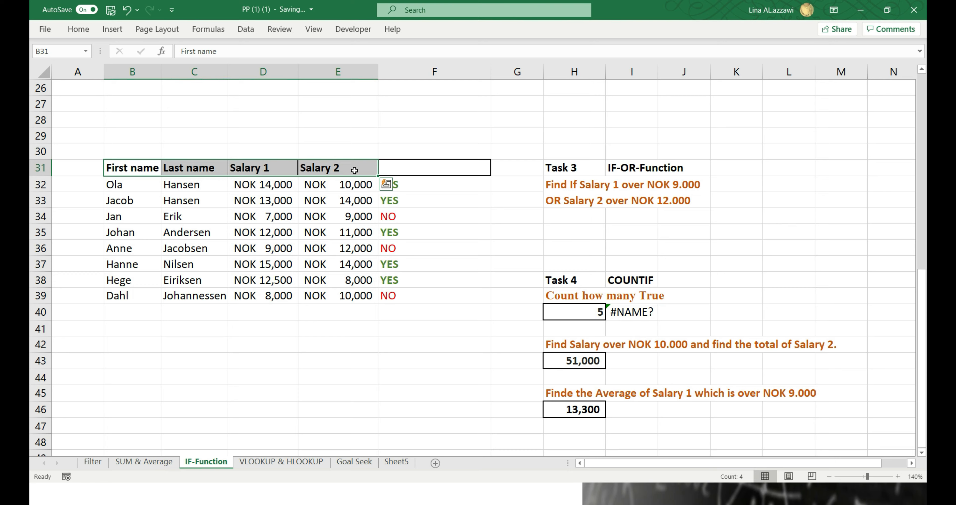
key("ctrl+shift+l")
left_click(293, 170)
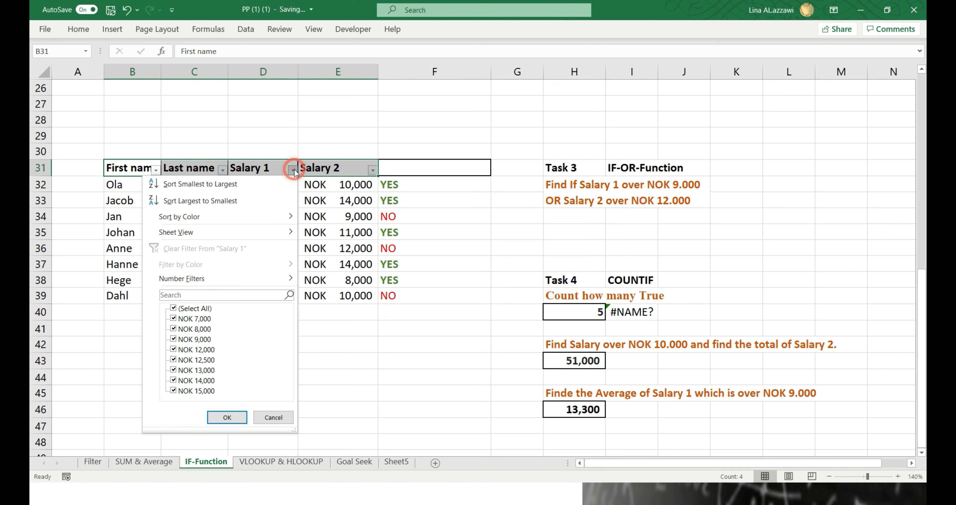
left_click(174, 308)
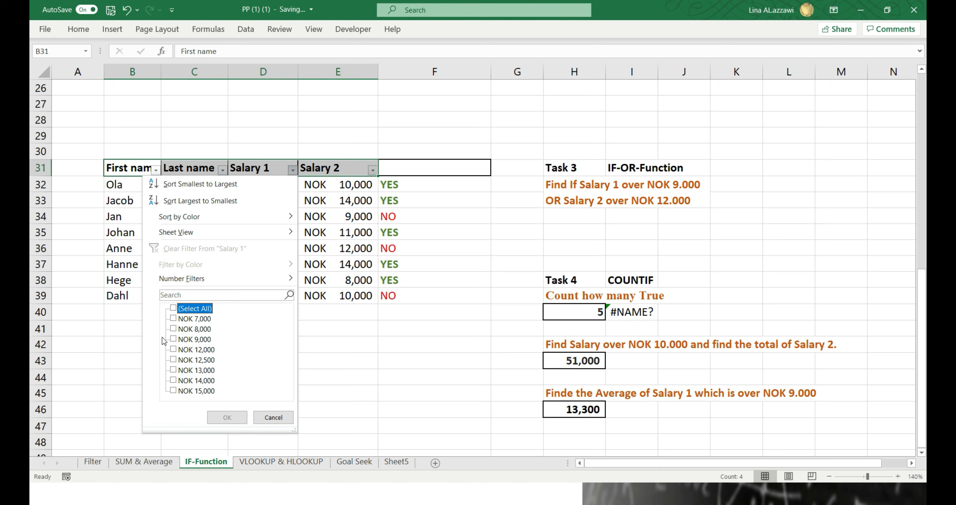
left_click(173, 349)
left_click(173, 359)
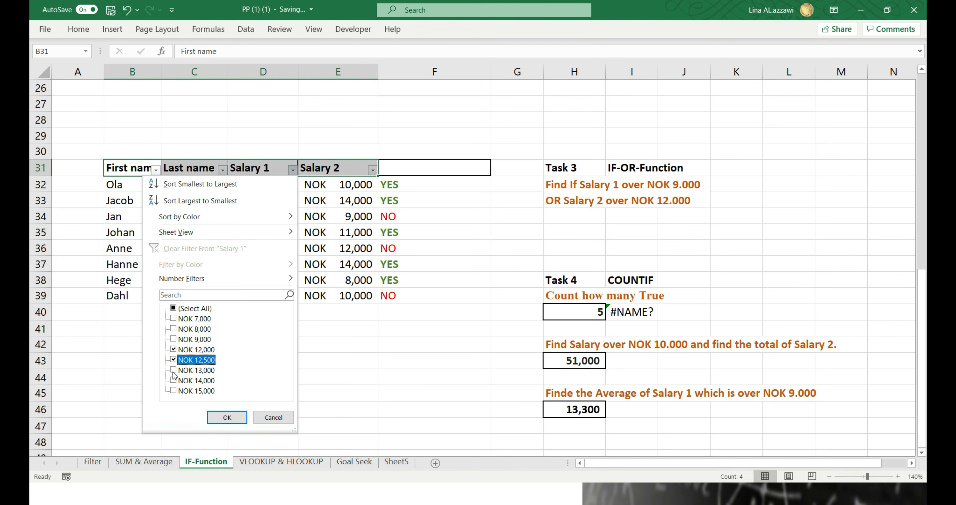
left_click(173, 370)
left_click(173, 380)
left_click(174, 390)
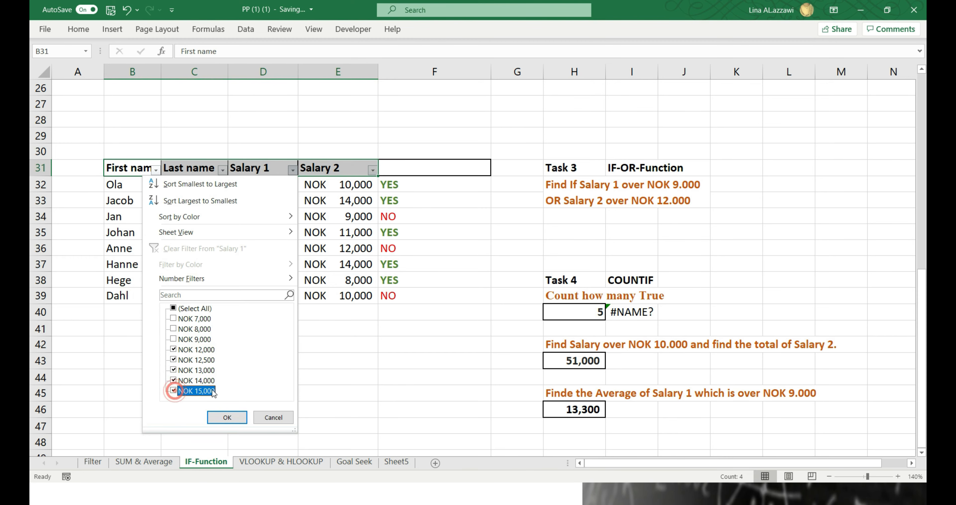
left_click(227, 417)
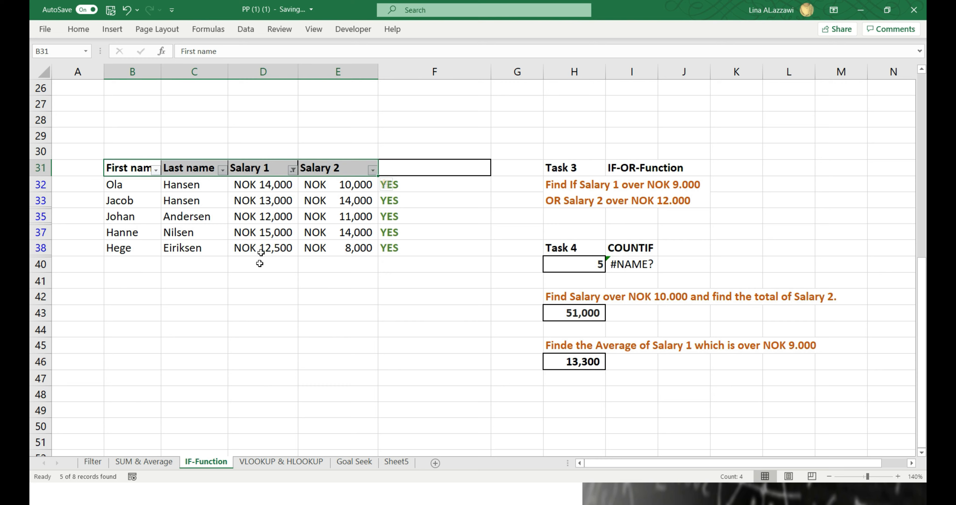
Step: Select the filtered Salary 1 values in D32:D38 and compare their average with the AVERAGEIF result in H46
left_click(270, 184)
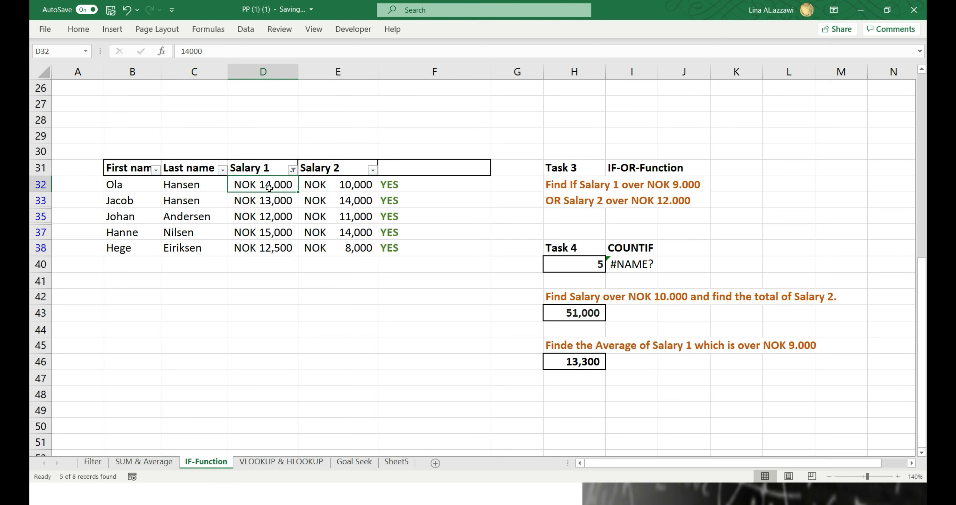
left_click(269, 182)
left_click_drag(268, 183, 268, 243)
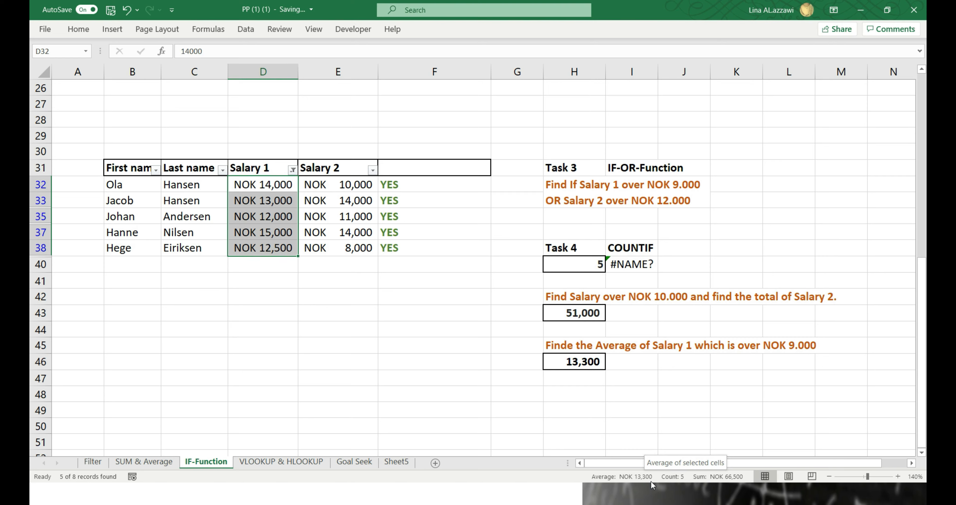
Step: Reset the Salary 1 filter to include all values
left_click(270, 184)
left_click(293, 169)
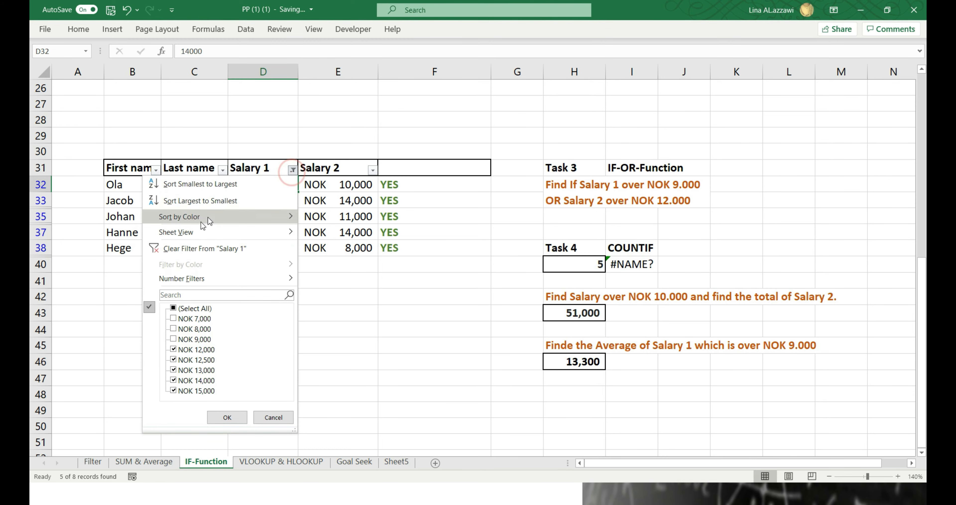
left_click(174, 309)
left_click(225, 416)
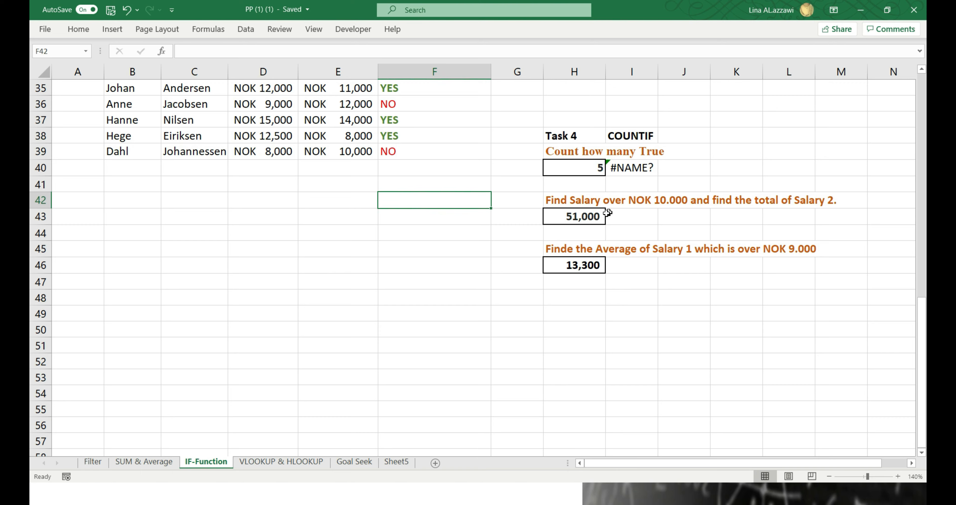
Step: Check the SUMIF formula in H43 once more, leaving its arguments as they are
double_click(591, 215)
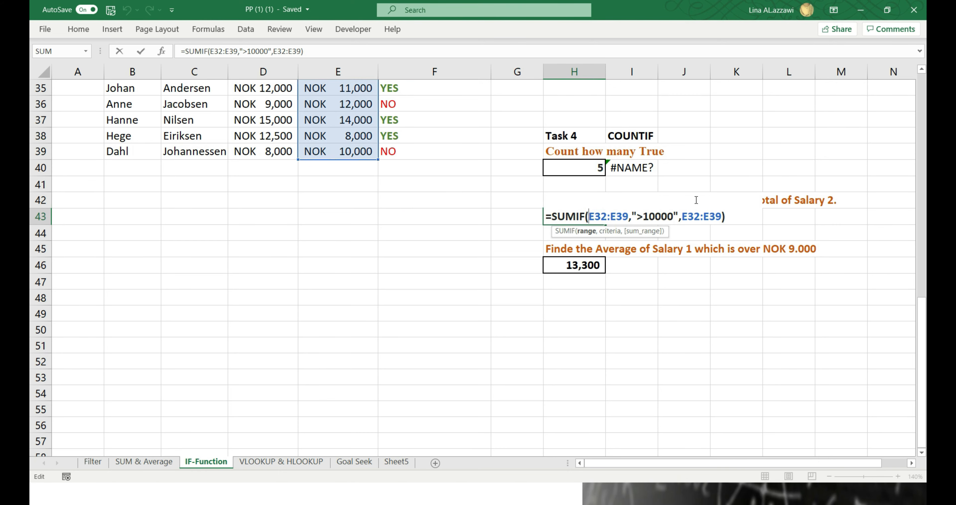
key("Return")
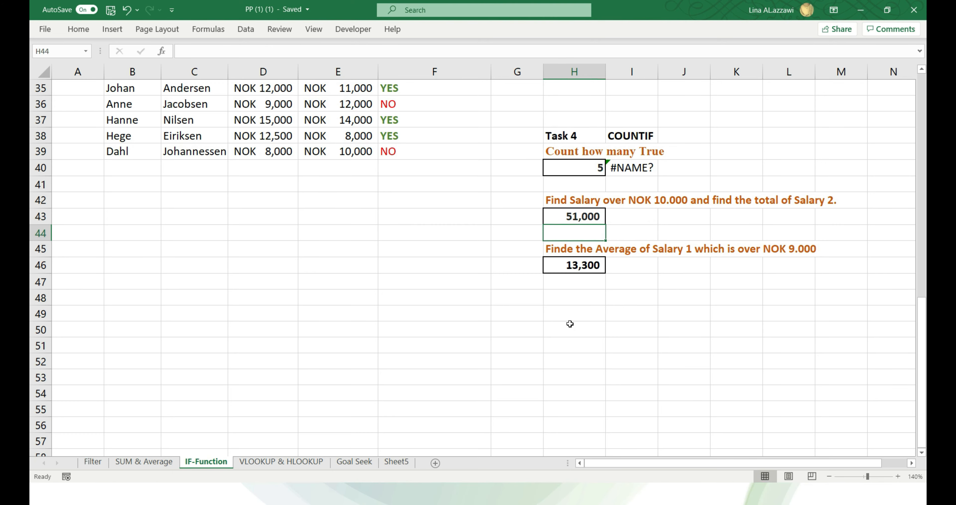
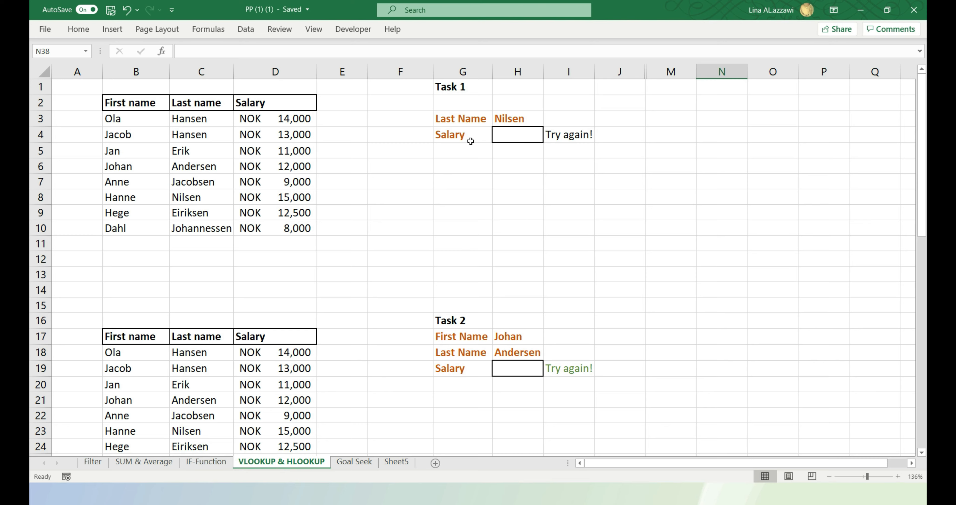
Step: Clear the last name in cell H3 of Task 1 on the VLOOKUP & HLOOKUP sheet
left_click(511, 120)
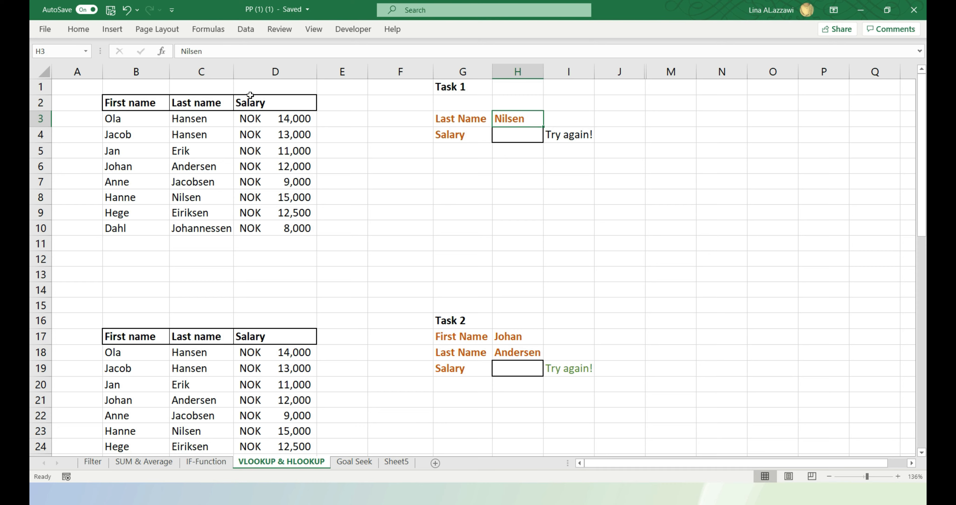
key("Delete")
Step: Enter =VLOOKUP(H3,B3:D10,2,0) in H4 of Task 1 to look up the salary by last name
left_click(518, 134)
double_click(520, 135)
key("Escape")
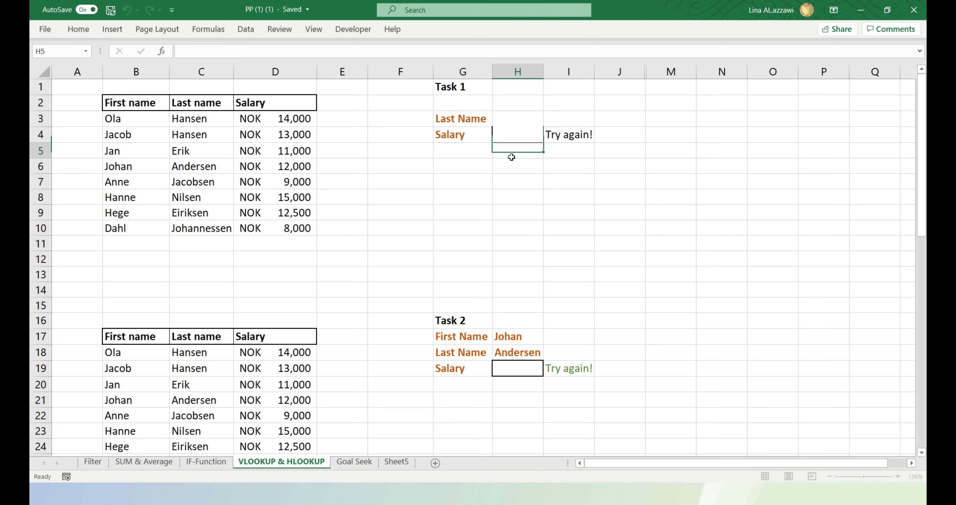
key("ctrl+z")
type("=")
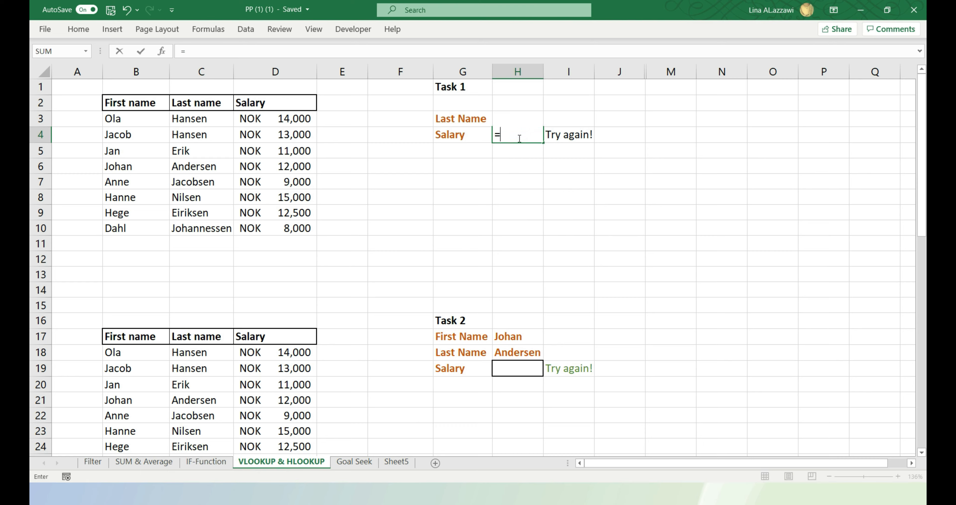
type("vlo")
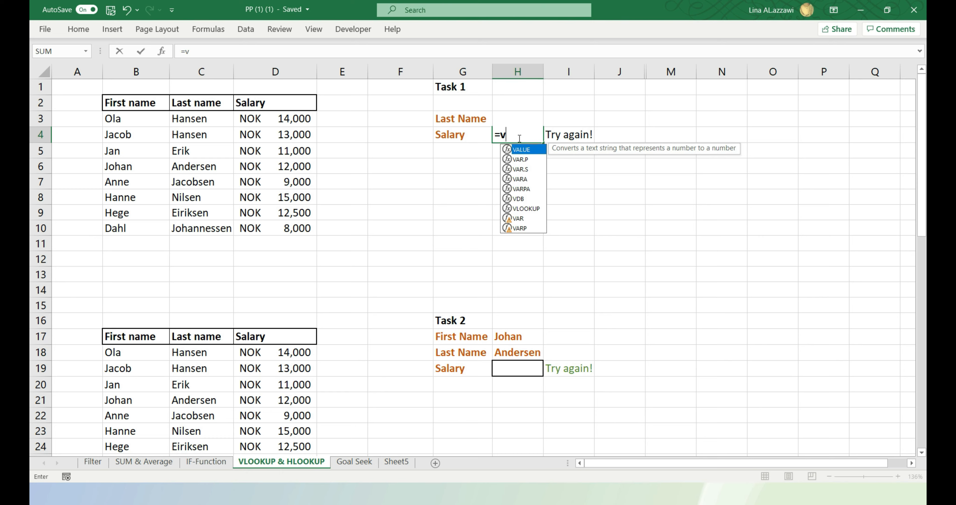
key("Tab")
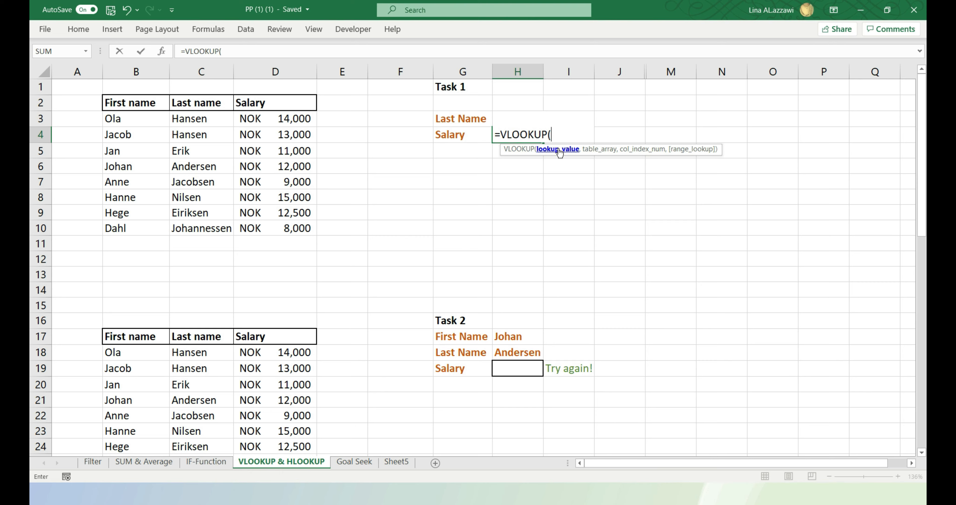
left_click(504, 120)
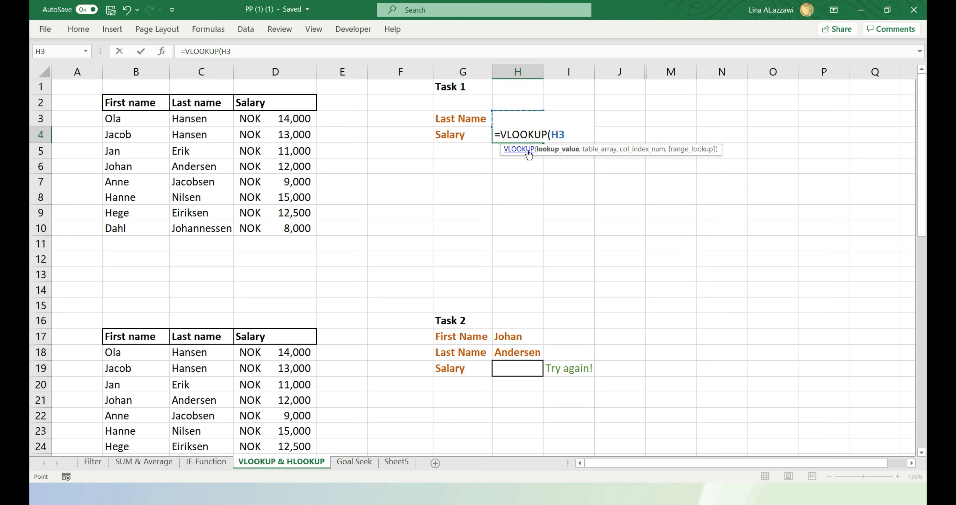
type(",")
left_click_drag(124, 120, 299, 230)
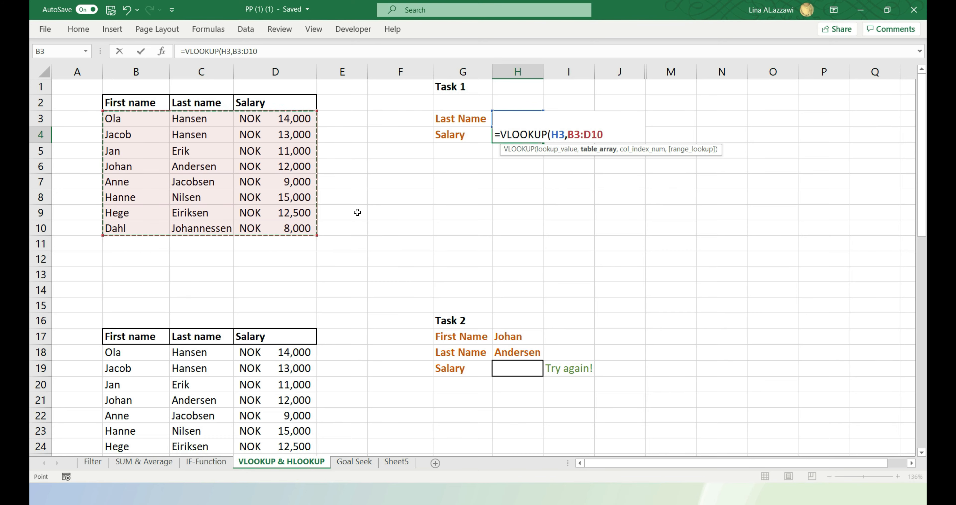
type(",2")
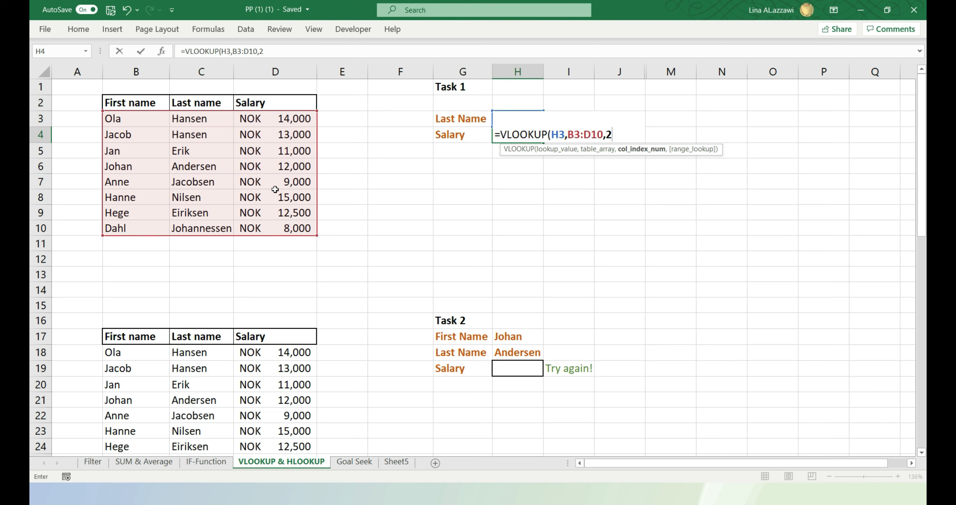
type(",")
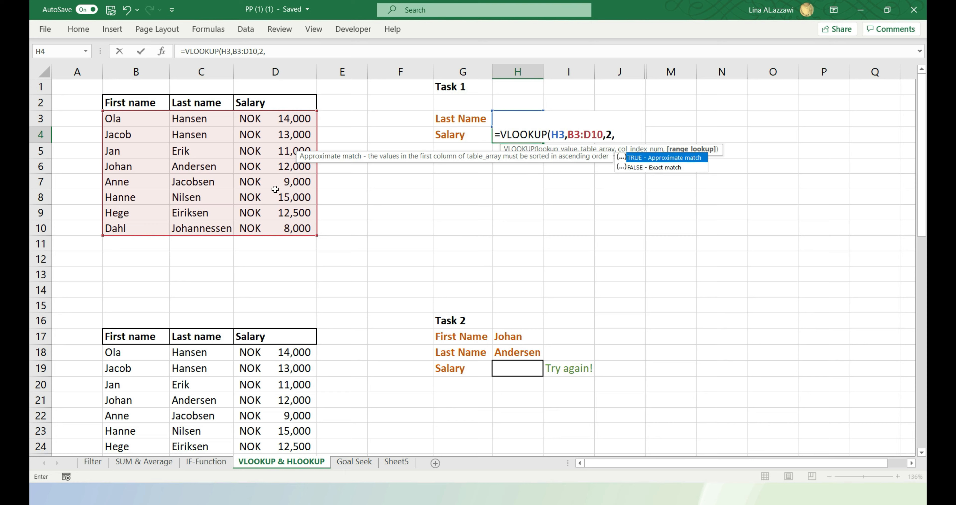
type("0)")
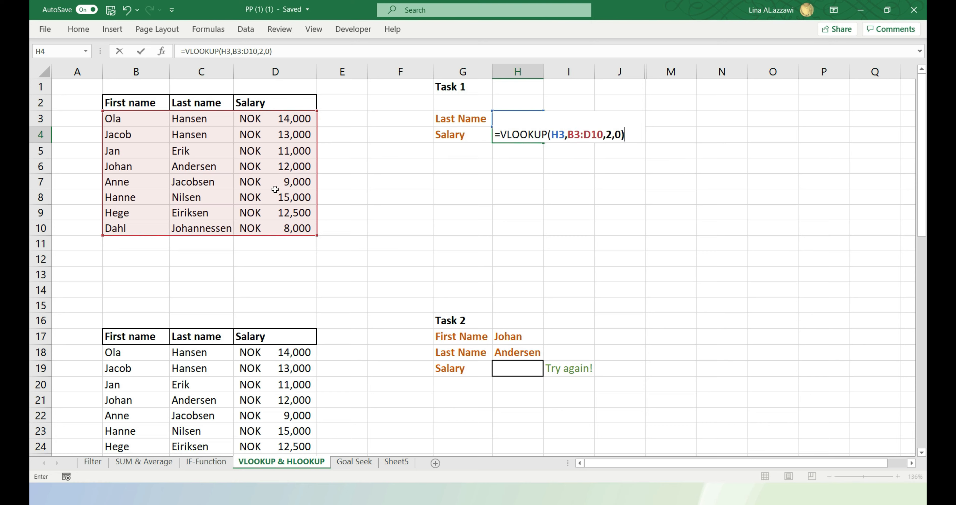
key("Return")
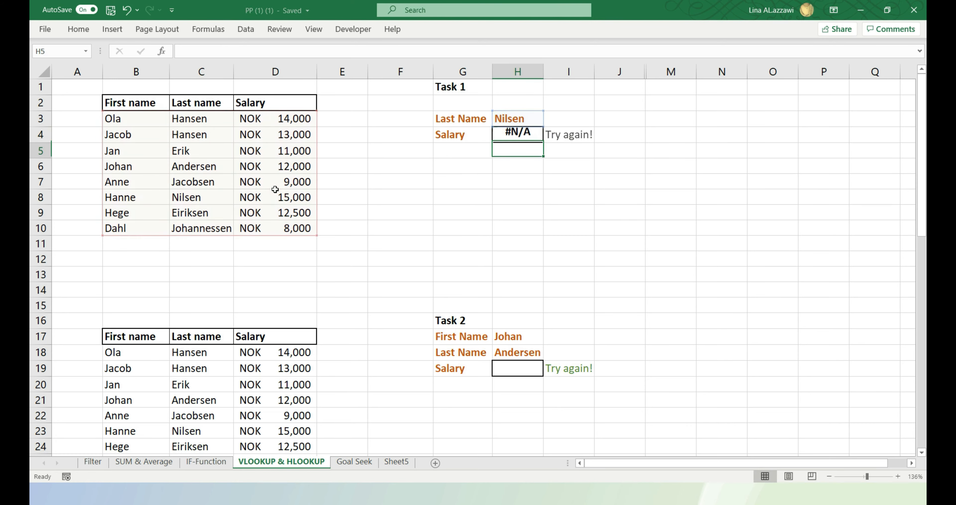
Step: Change the table range of the VLOOKUP formula in H4 to C3:D10
double_click(512, 135)
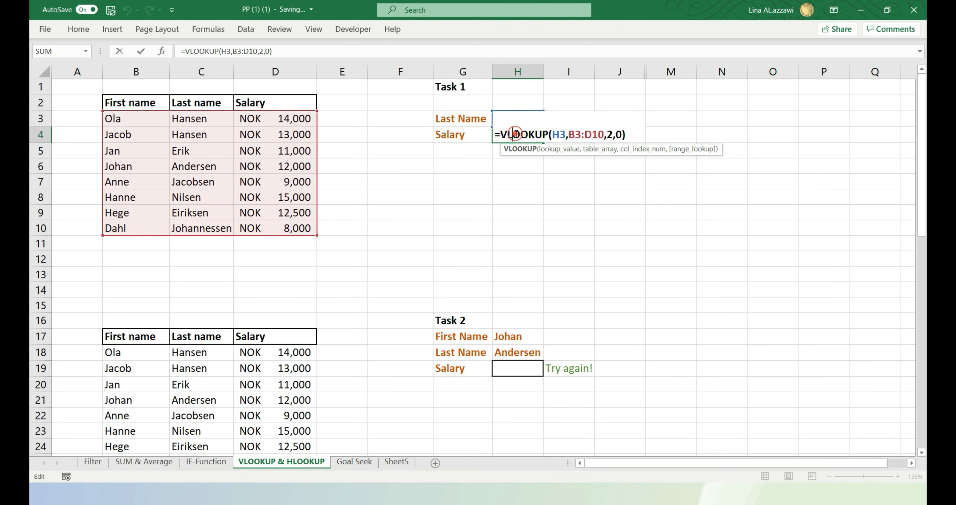
left_click(580, 134)
left_click(574, 136)
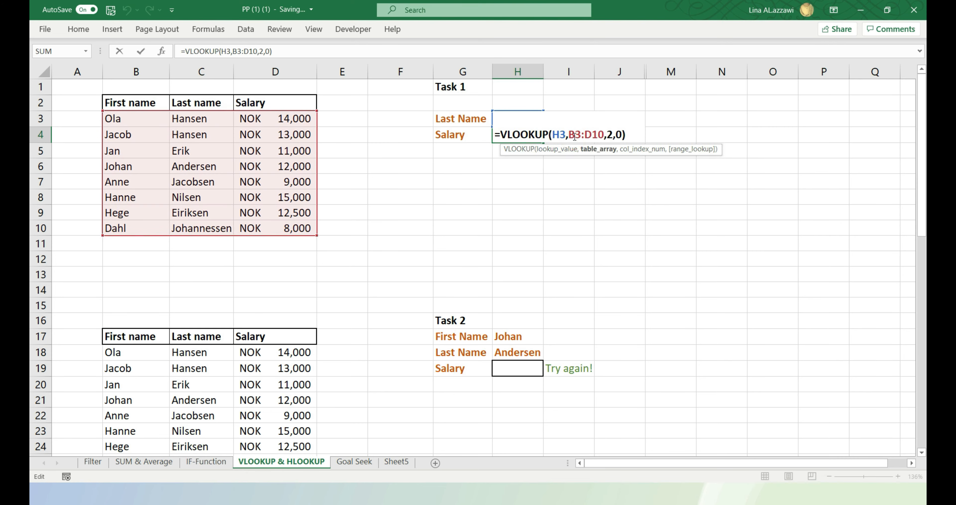
key("BackSpace")
type("C")
key("Return")
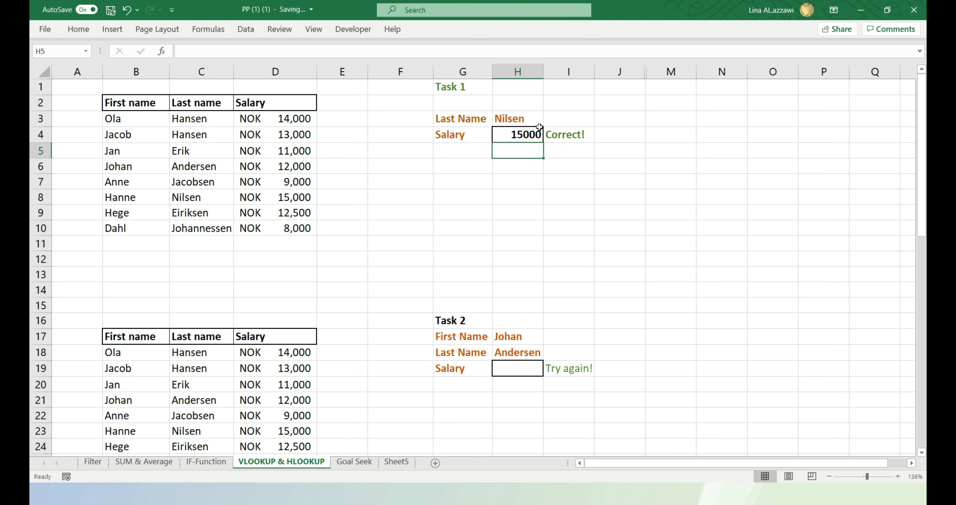
Step: Delete the VLOOKUP formula from the Task 1 salary cell H4
double_click(528, 132)
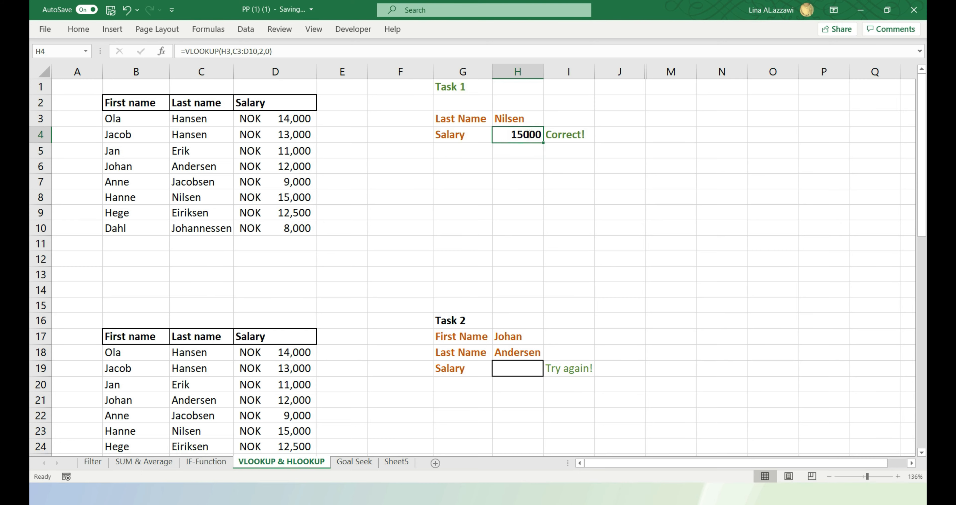
triple_click(528, 132)
key("BackSpace")
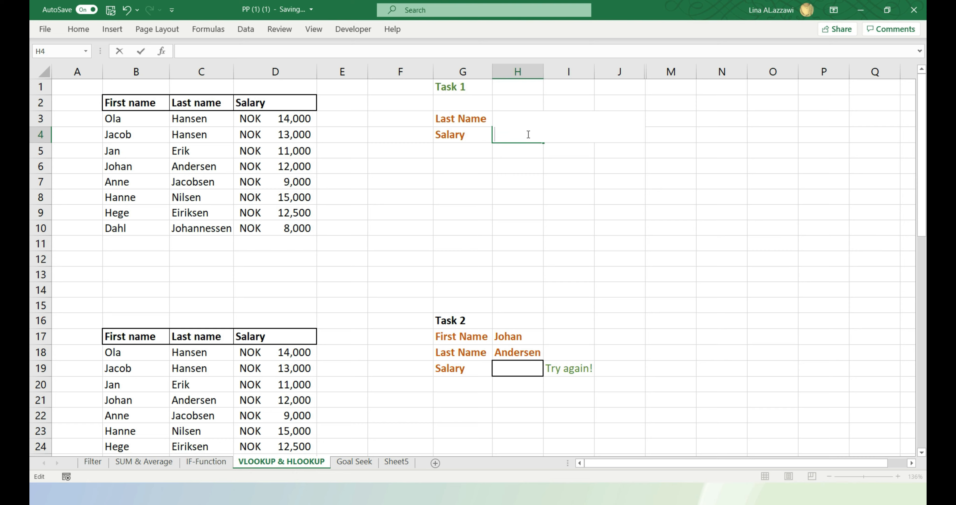
key("Return")
Step: Replace the lookup last name in H3 with the last name of the employee in row 7
left_click(527, 121)
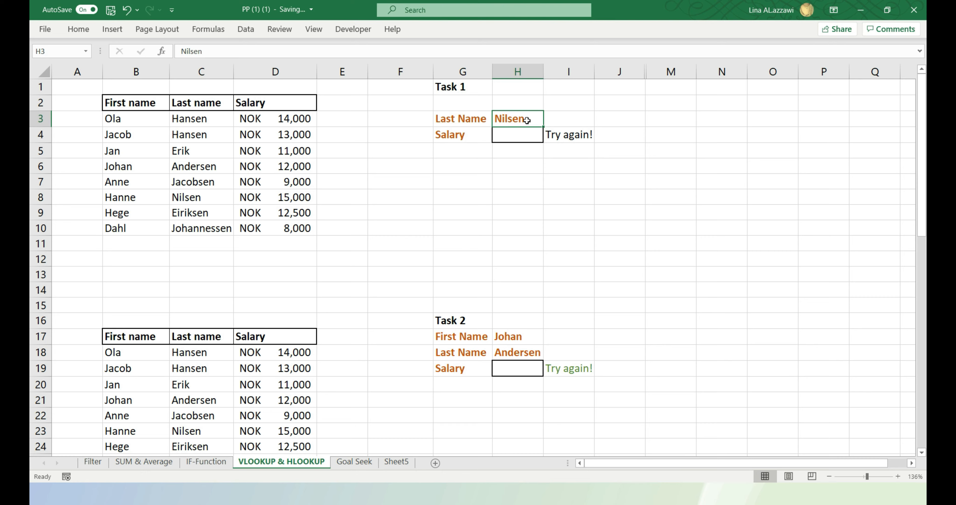
double_click(527, 120)
double_click(527, 120)
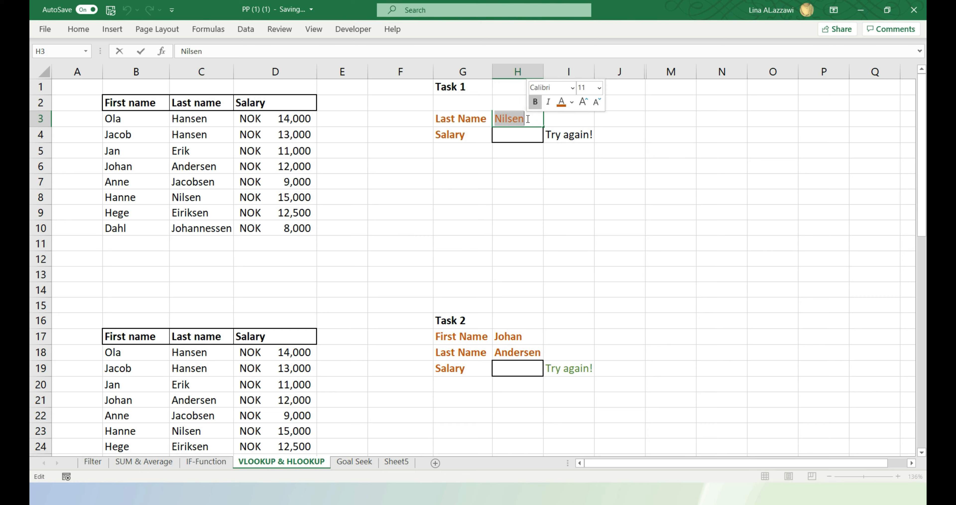
type("Ja")
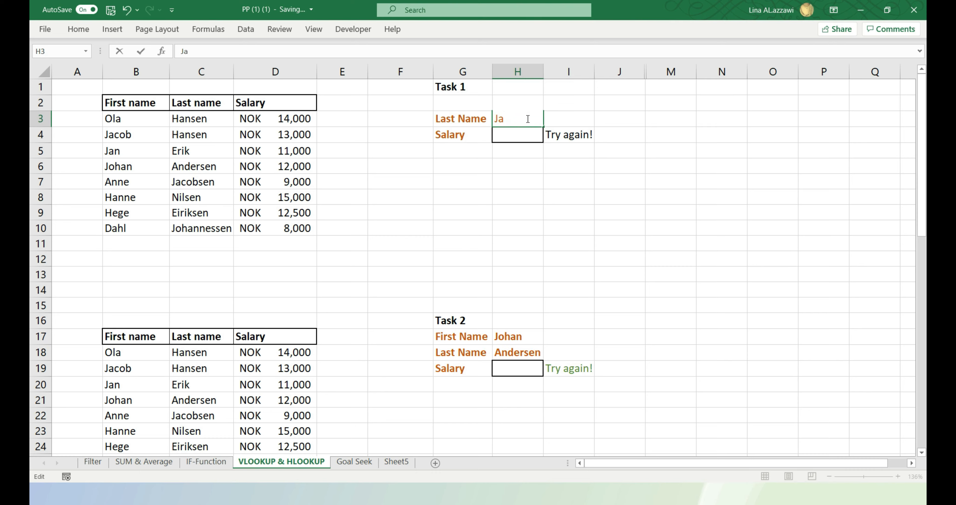
type("cobsen")
key("Return")
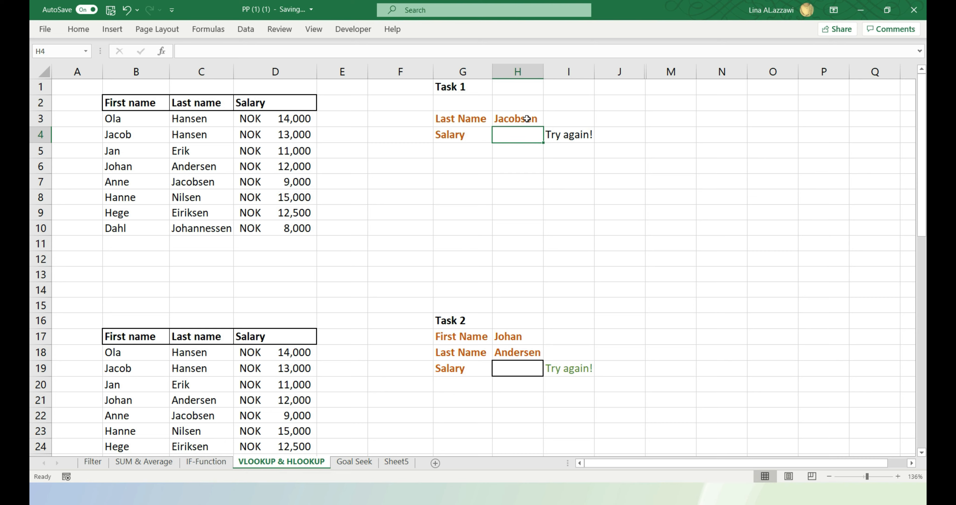
Step: Enter =VLOOKUP(H3,C3:D10,2,0) in H4 to return the salary for the last name in H3
type("=")
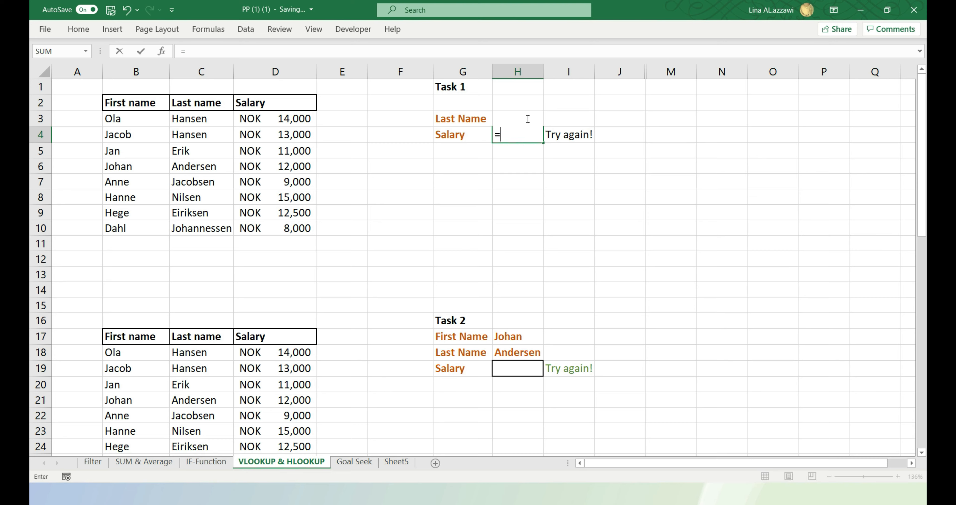
type("VLO")
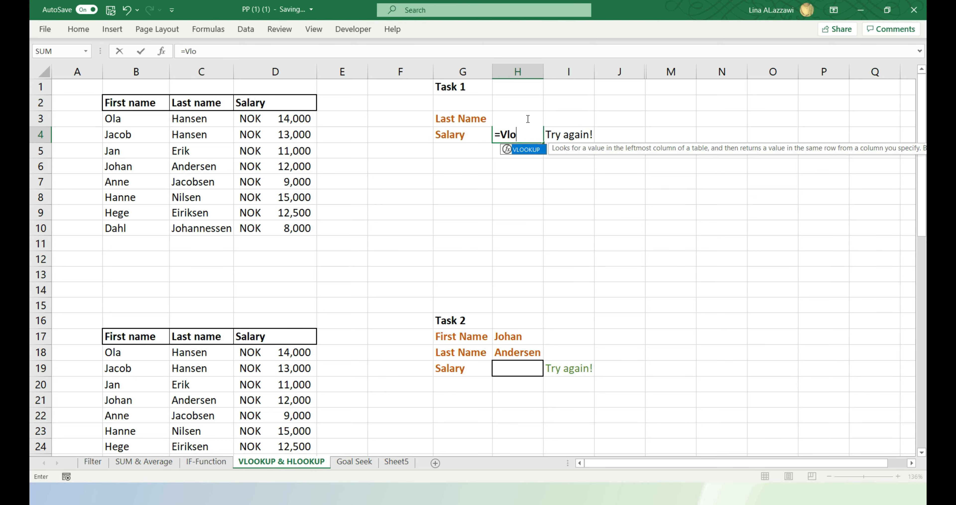
key("Tab")
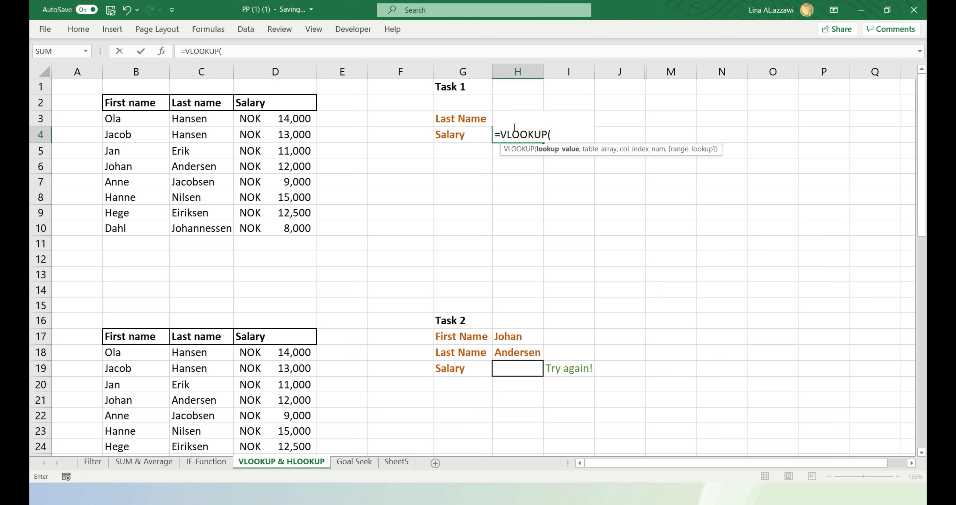
left_click(515, 125)
type(",")
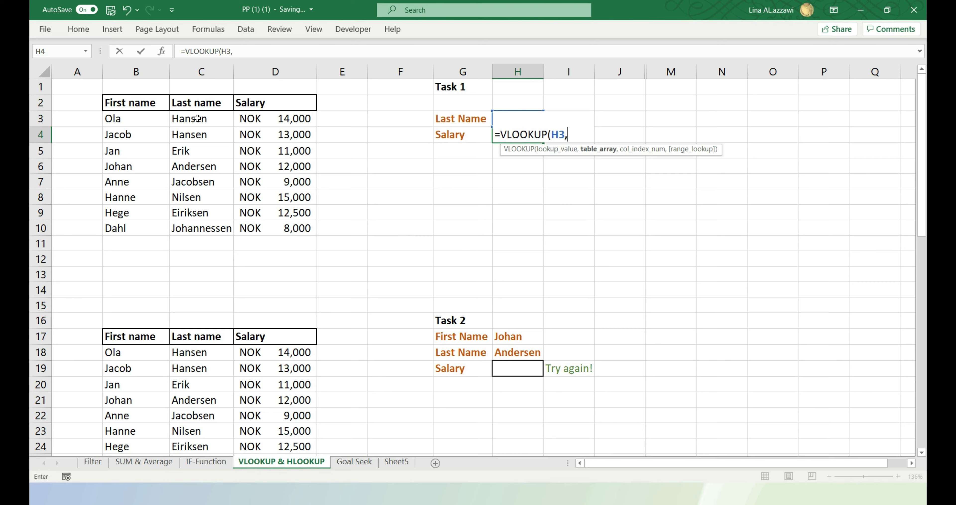
left_click_drag(197, 118, 286, 227)
type(",")
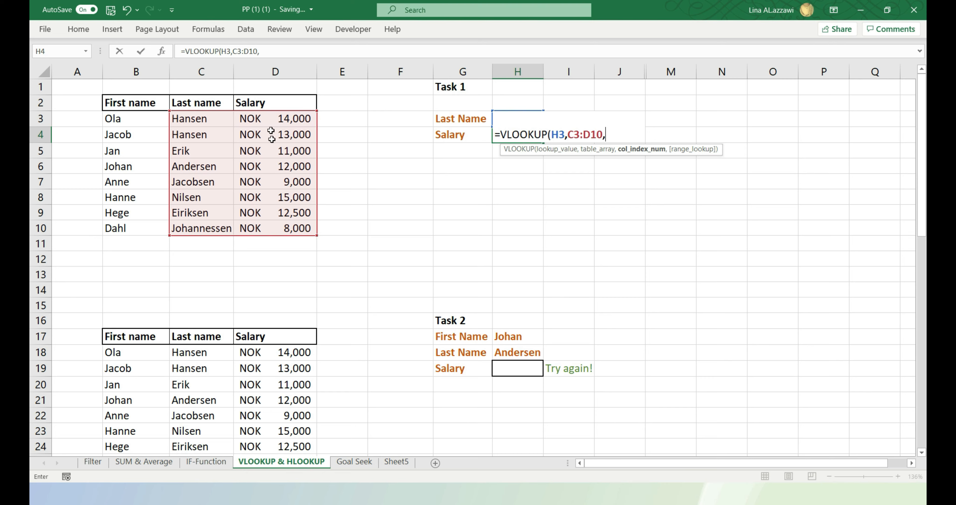
type("2,0")
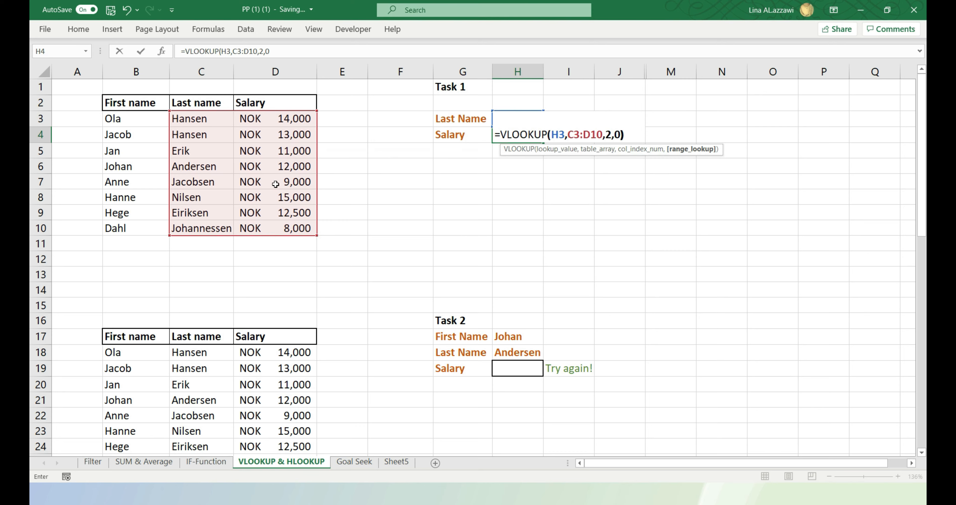
type(")")
key("Return")
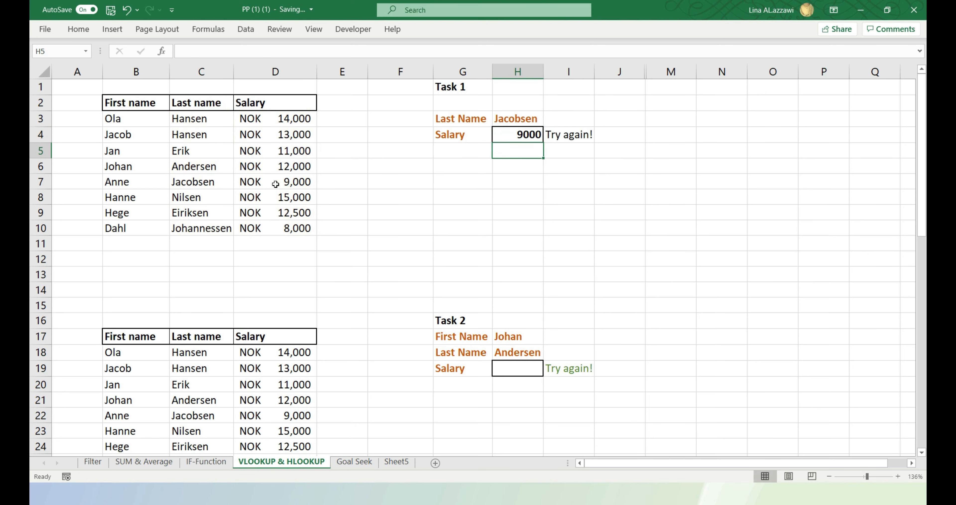
Step: Check the Task 1 lookup result against the last name and salary in C7:D7 of the table
left_click(178, 183)
left_click_drag(208, 183, 306, 185)
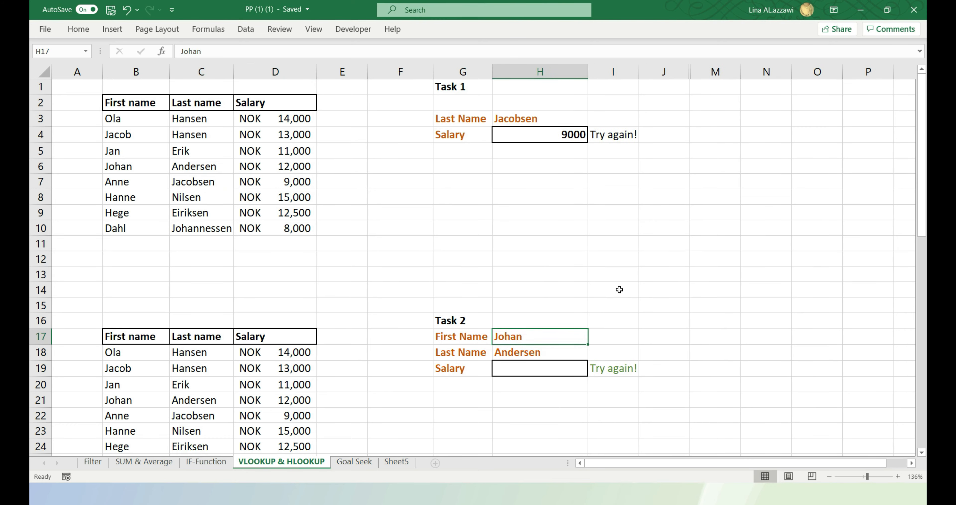
left_click(620, 290)
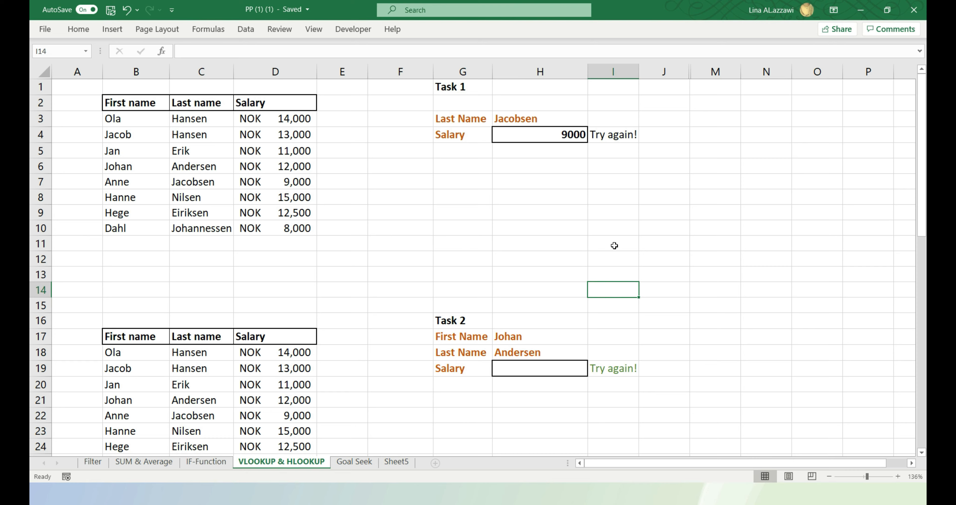
Step: Start an INDEX formula in the Task 2 salary cell H19 with the salaries D18:D25 as its array
left_click(537, 365)
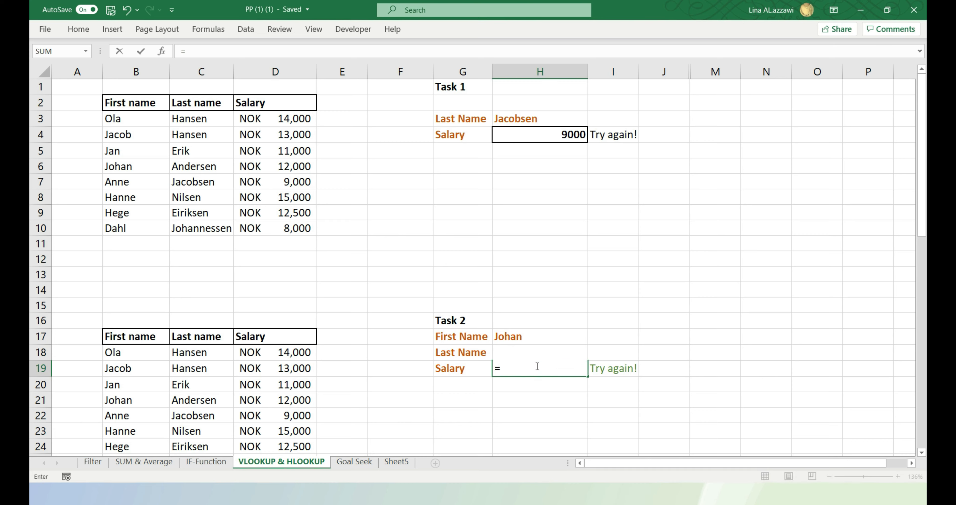
type("inde")
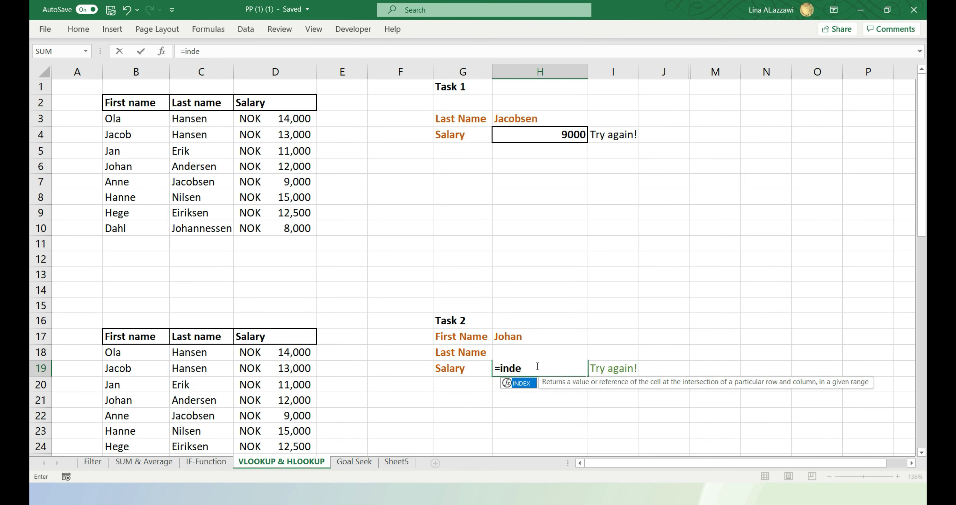
key("Tab")
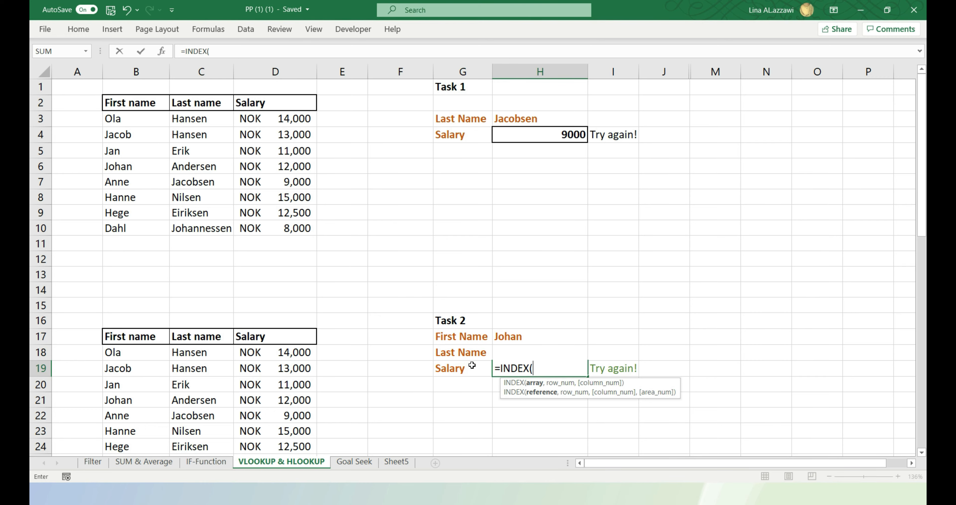
scroll(347, 375, "down", 11)
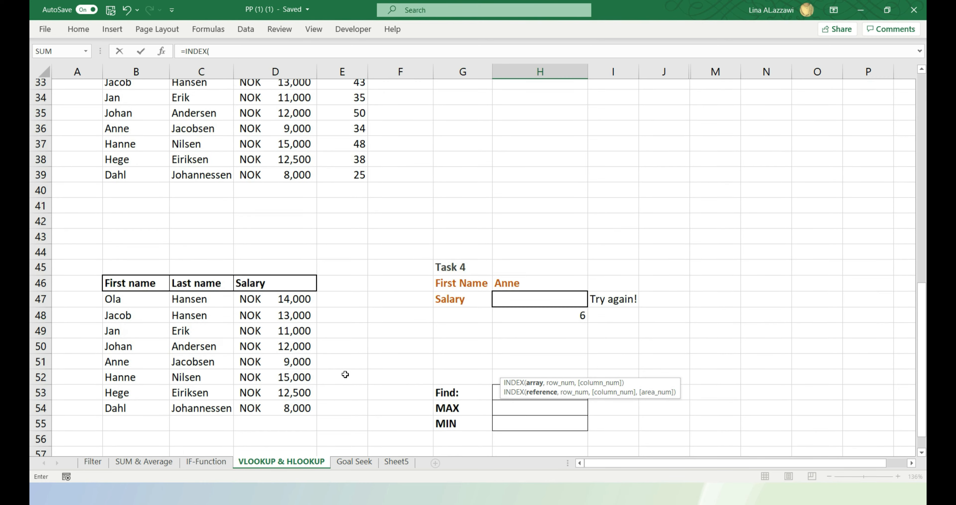
scroll(319, 326, "up", 11)
left_click_drag(299, 348, 286, 429)
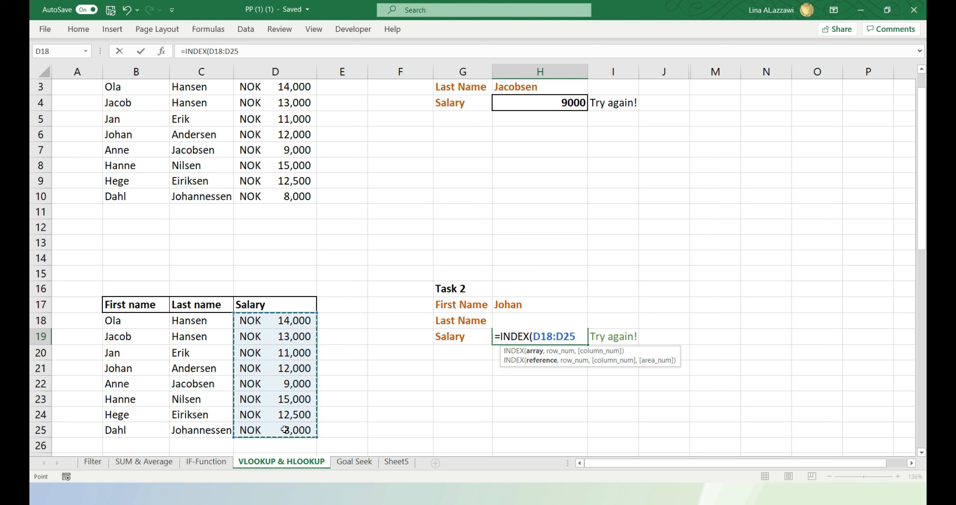
type(",")
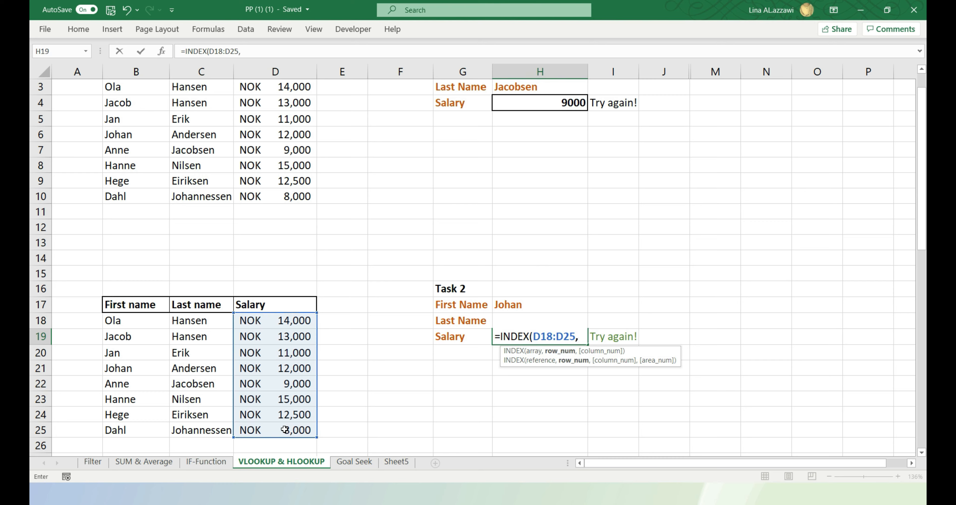
Step: Nest a MATCH function as the INDEX row number in H19, with H17&H18 as the combined lookup value
type("M")
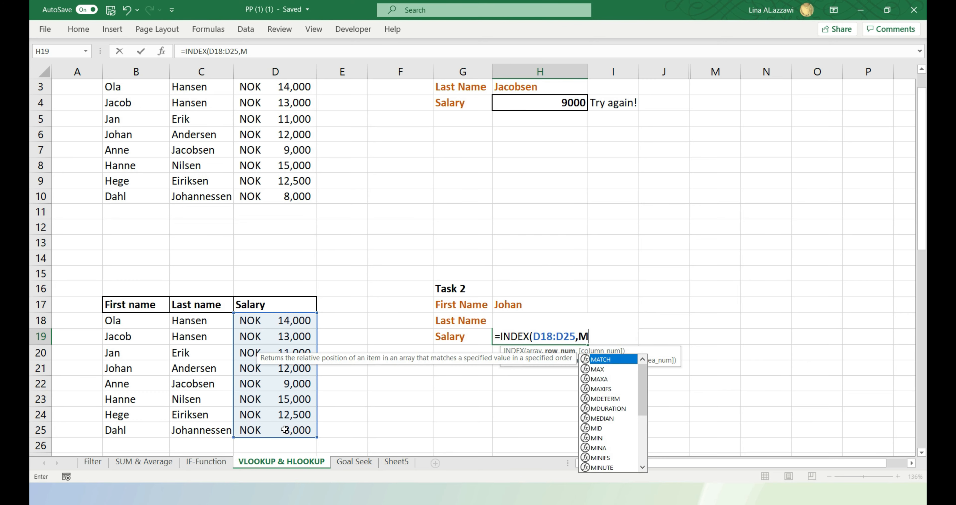
type("atch")
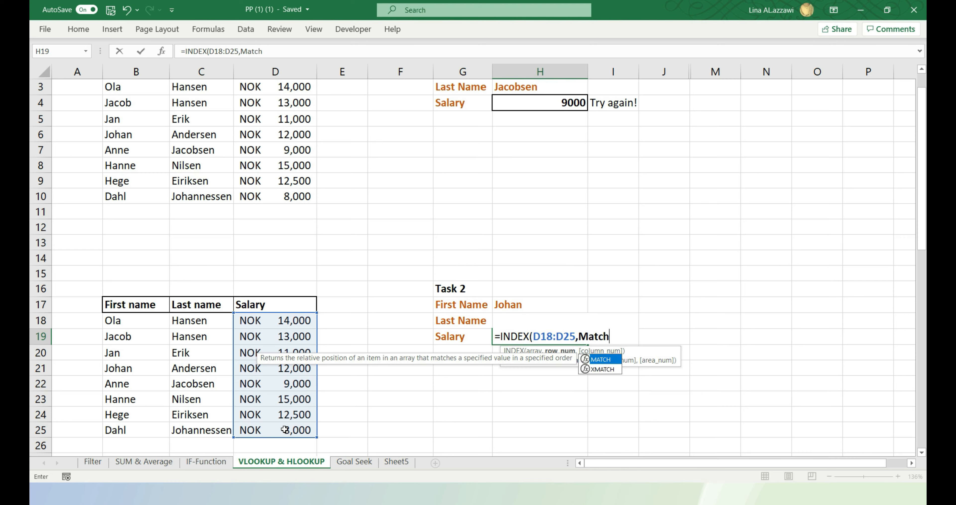
key("Tab")
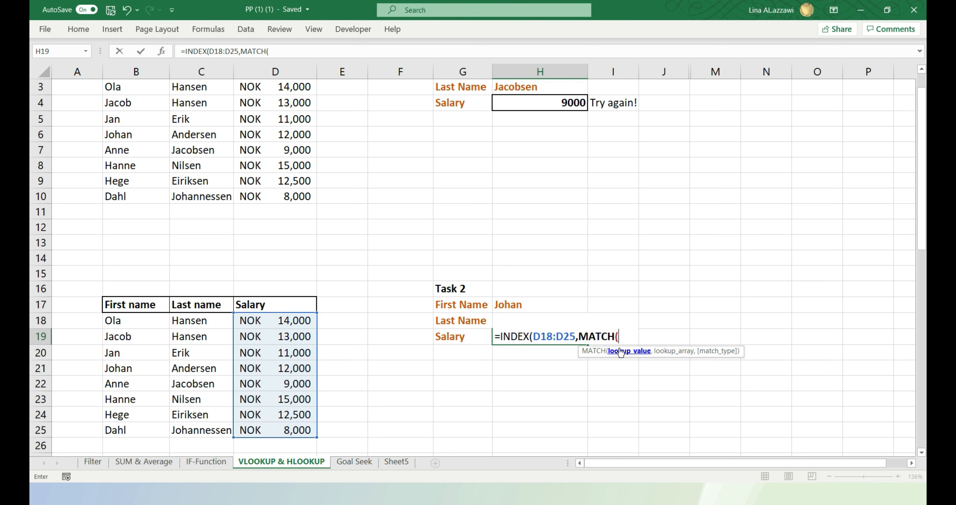
key("Up")
key("Up")
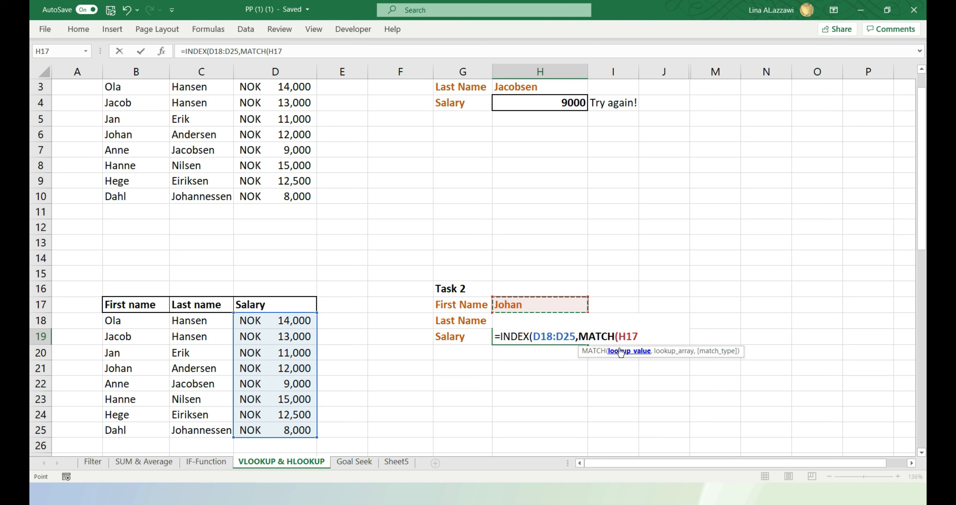
type("&")
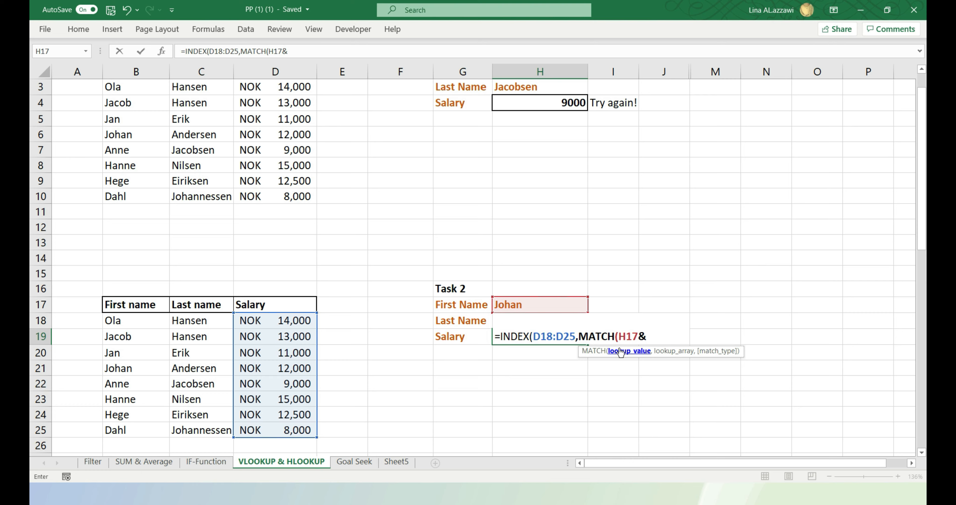
key("Down")
key("Up")
key("Up")
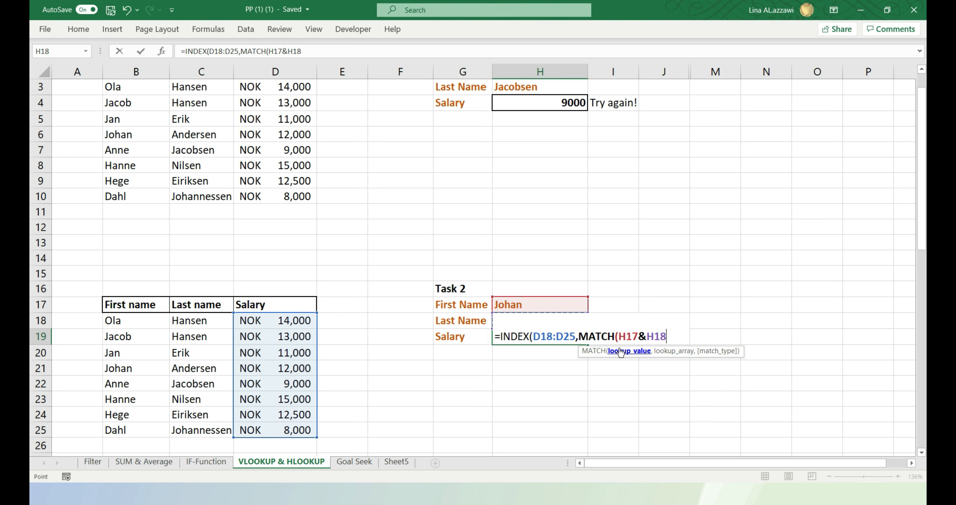
type(",")
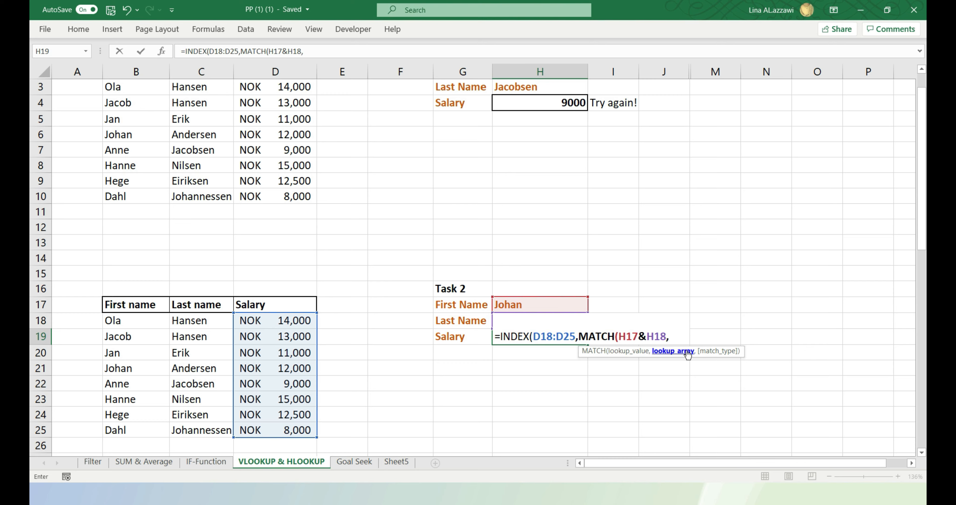
Step: Complete the H19 formula with B18:B25&C18:C25 as the lookup array and 0 for an exact match
left_click_drag(127, 320, 126, 429)
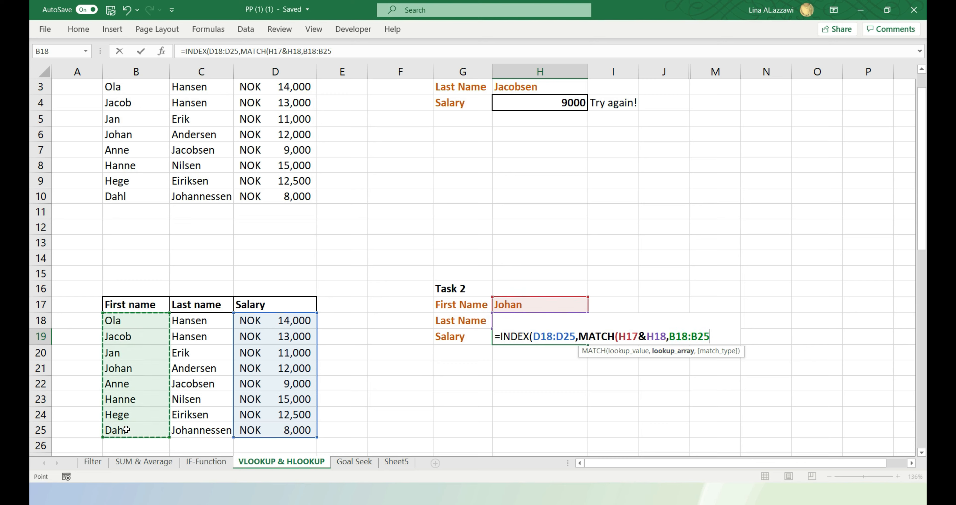
type("&")
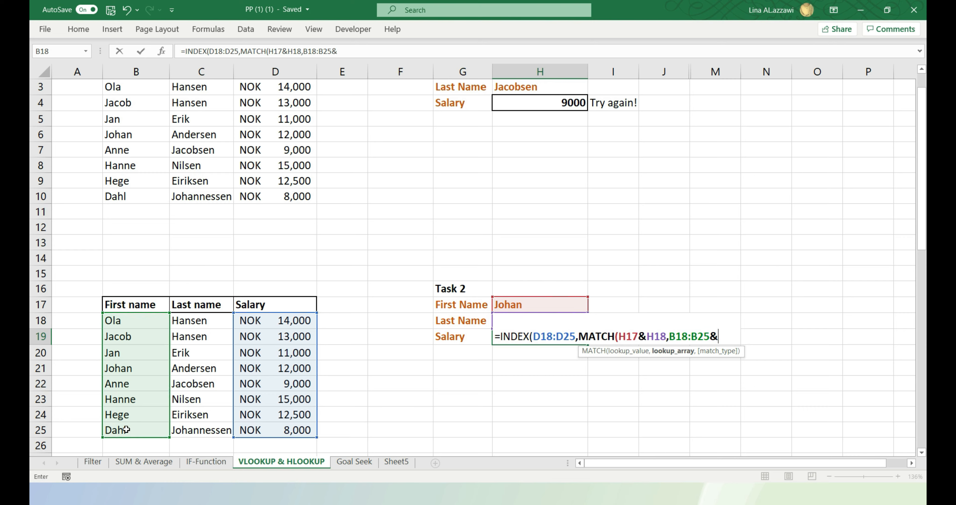
left_click_drag(207, 318, 198, 429)
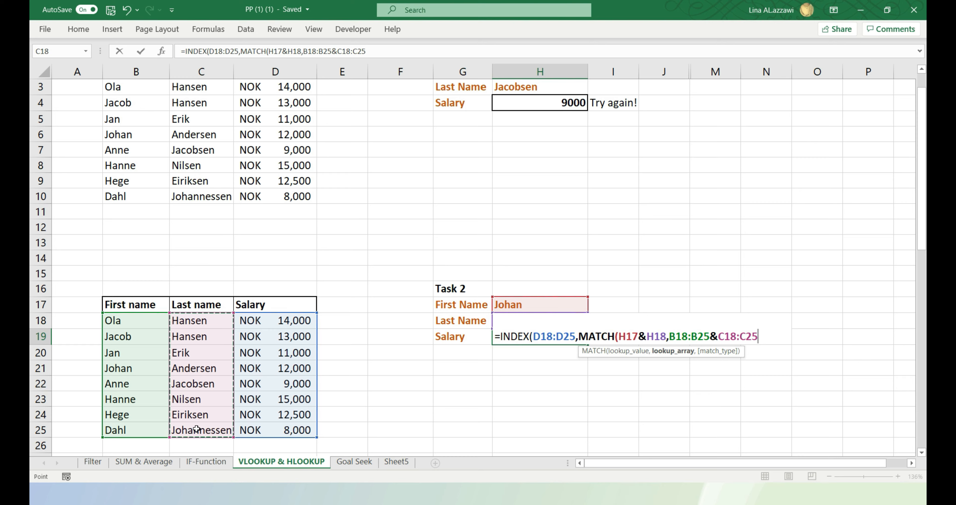
type(",")
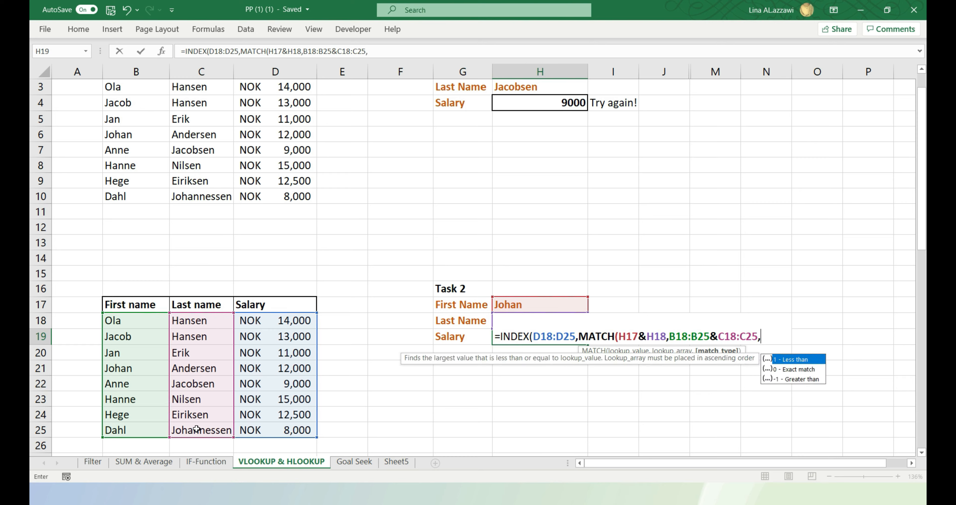
type("0))")
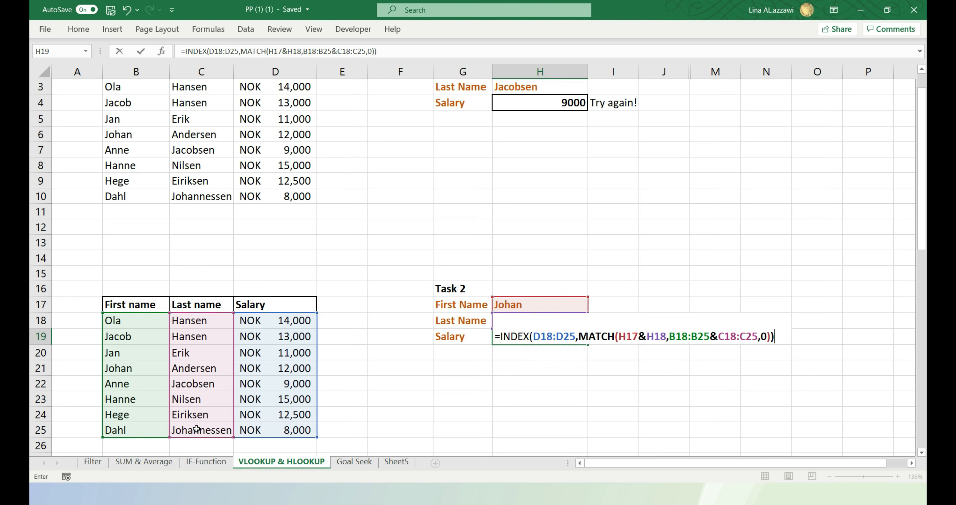
key("Return")
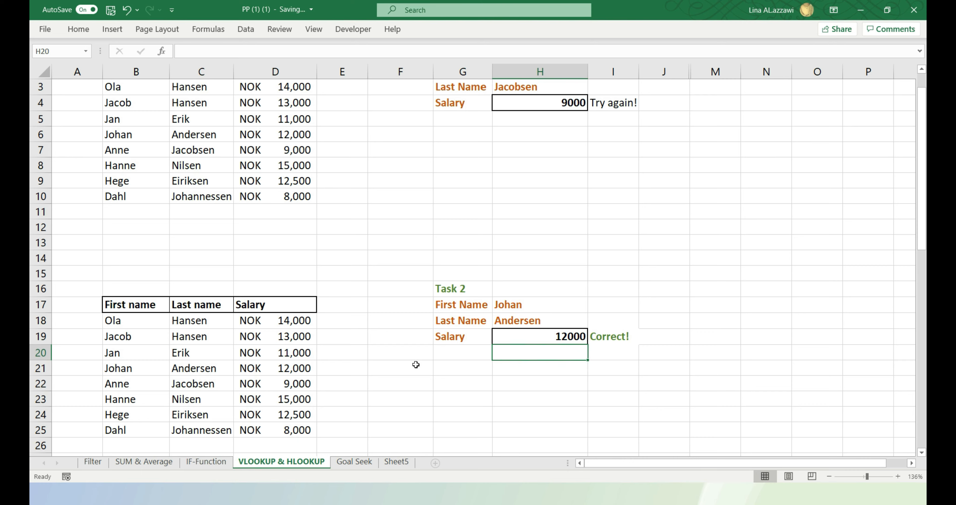
Step: Check the Task 2 salary in H19 against the matching employee's row B21:D21 in the table
left_click(554, 336)
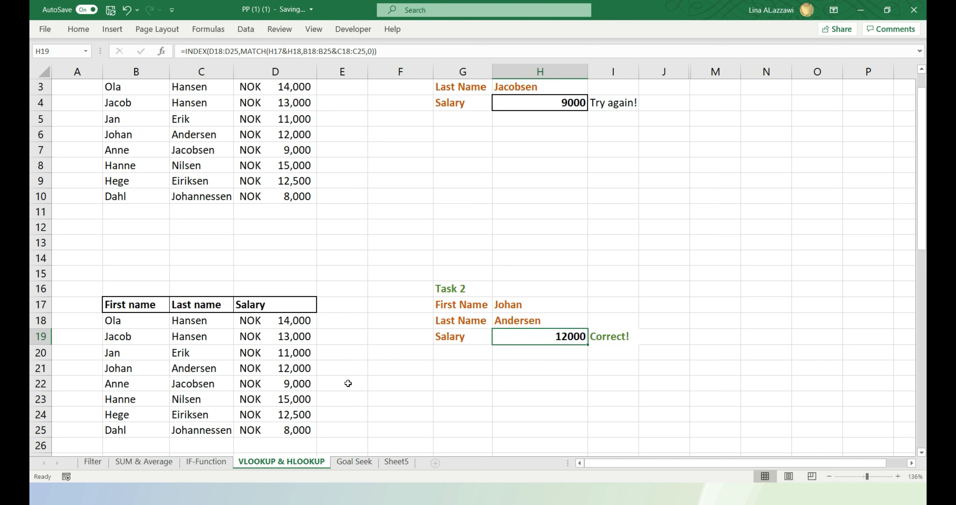
left_click(302, 415)
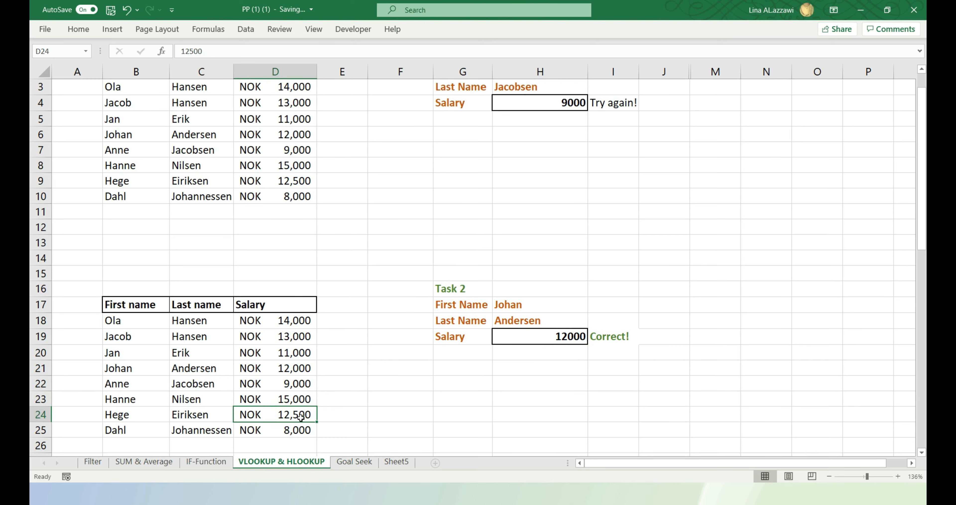
left_click_drag(109, 366, 310, 370)
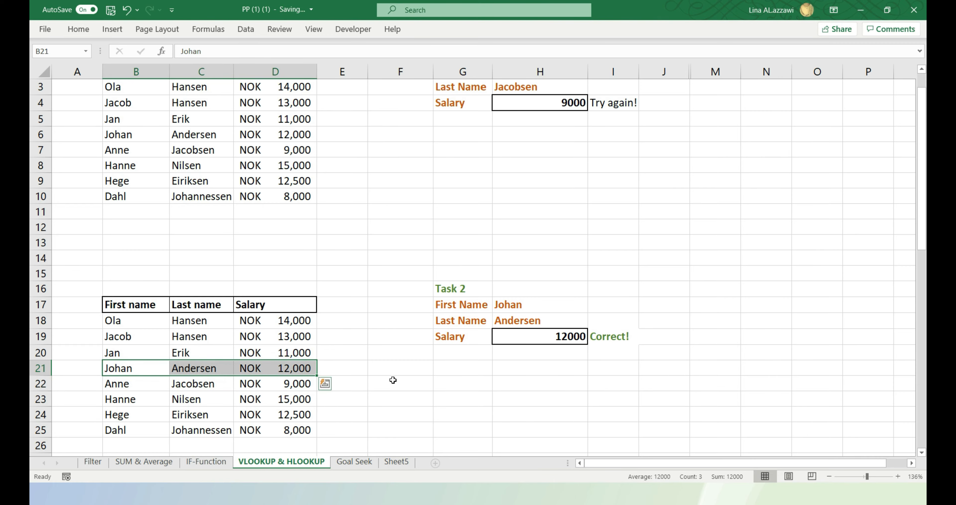
left_click(527, 367)
Step: Start a VLOOKUP formula in the Task 3 age cell H32
scroll(529, 369, "down", 8)
scroll(529, 369, "down", 4)
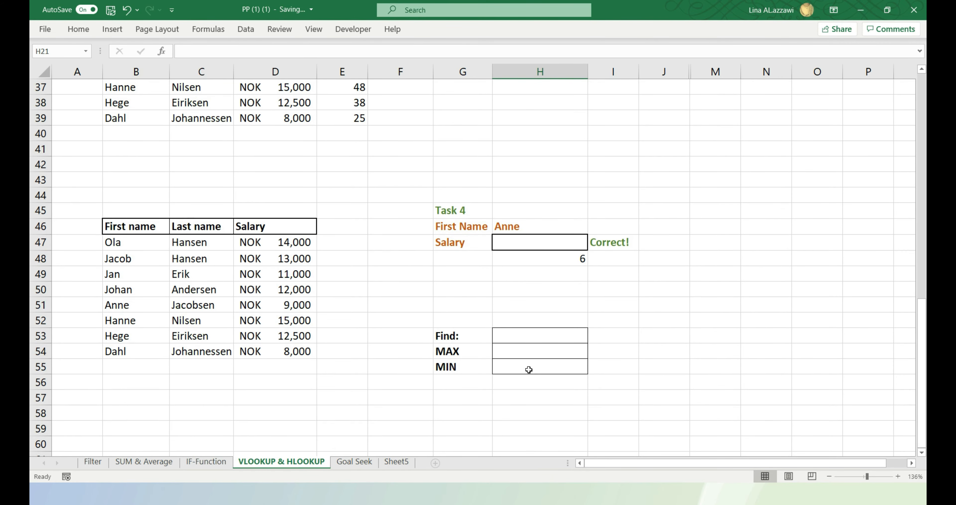
scroll(529, 369, "up", 11)
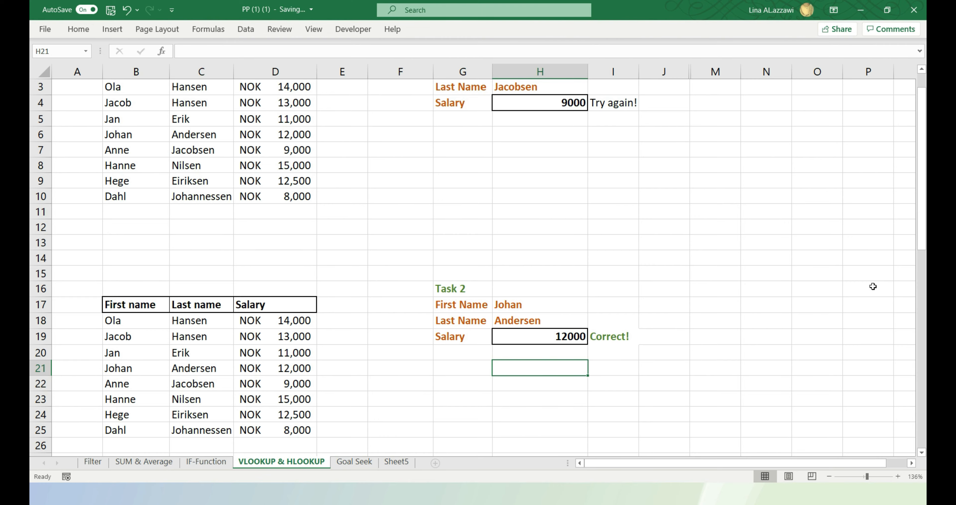
left_click_drag(921, 174, 923, 342)
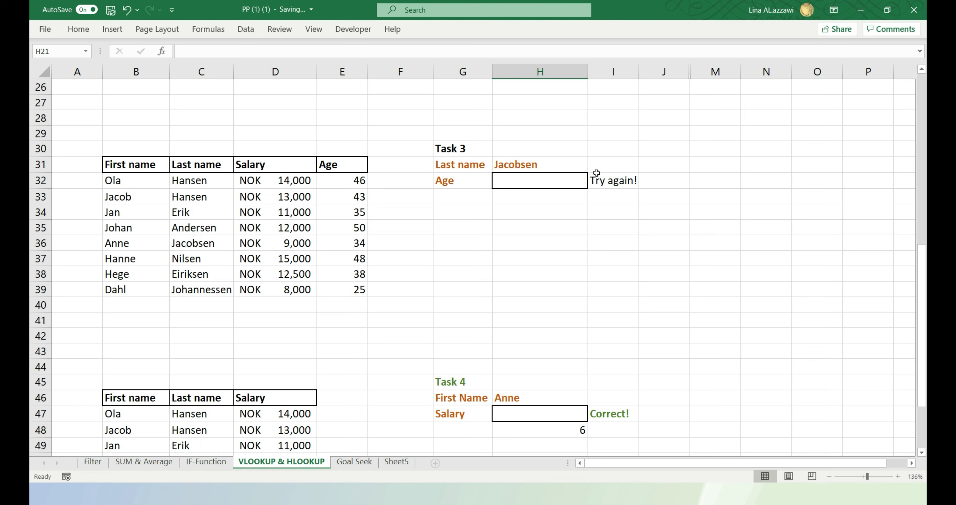
left_click(516, 178)
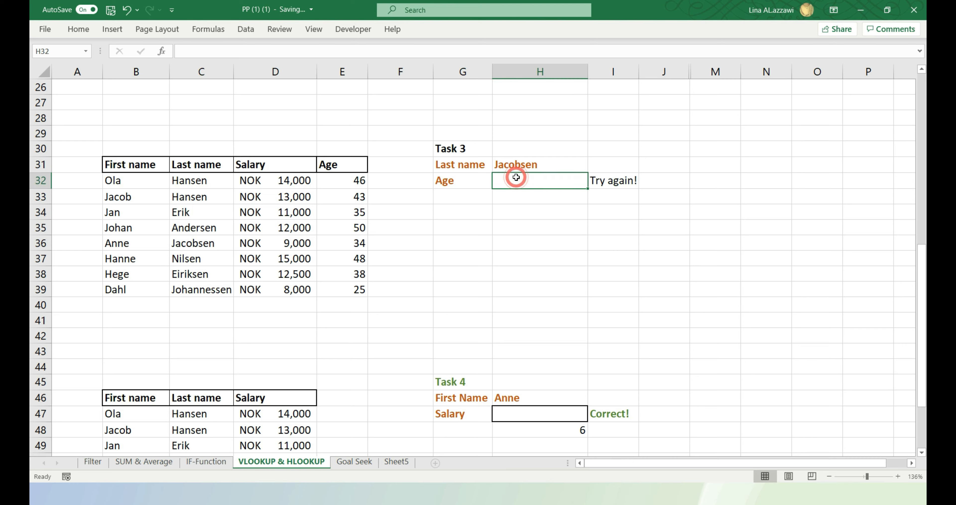
type("=")
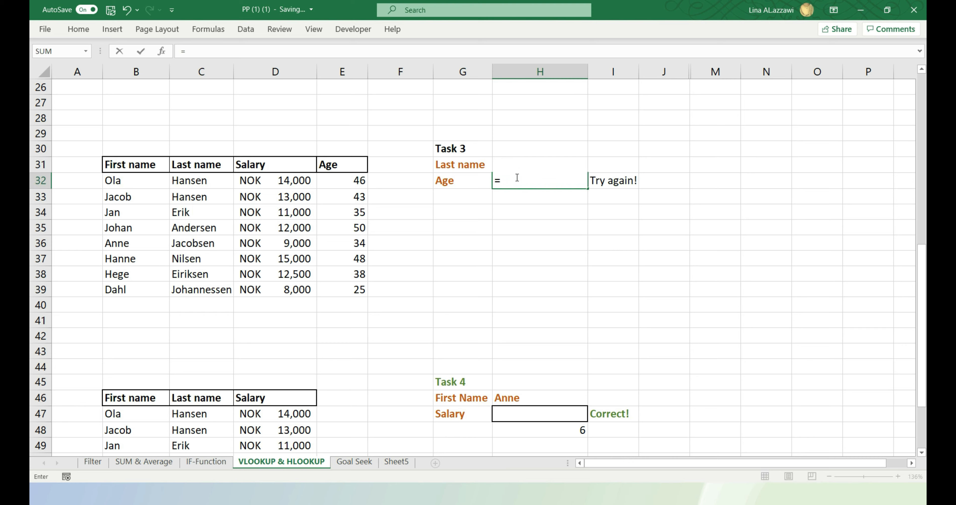
type("Vlook")
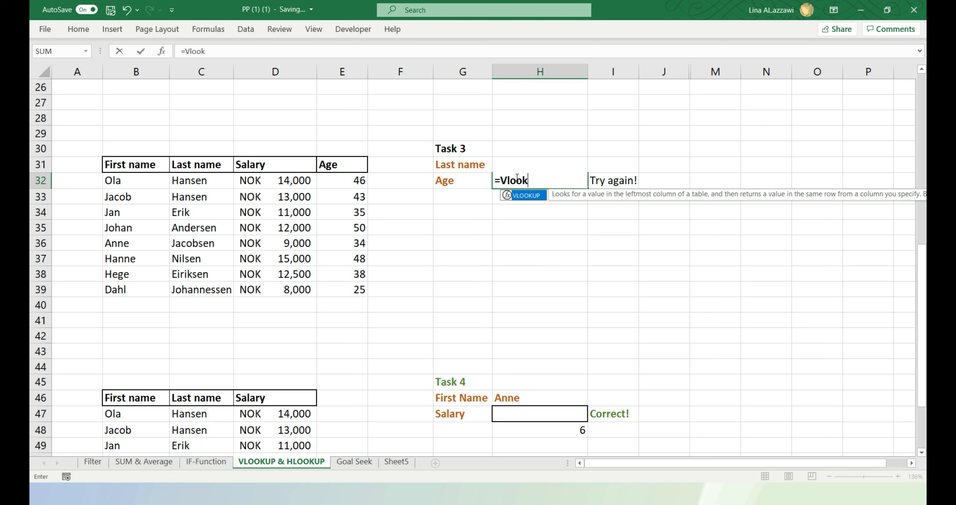
key("Tab")
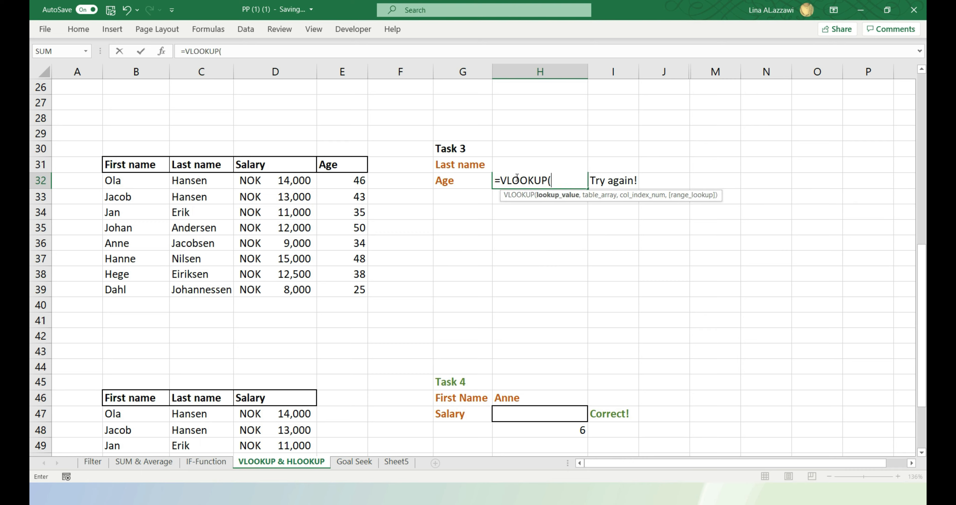
key("Up")
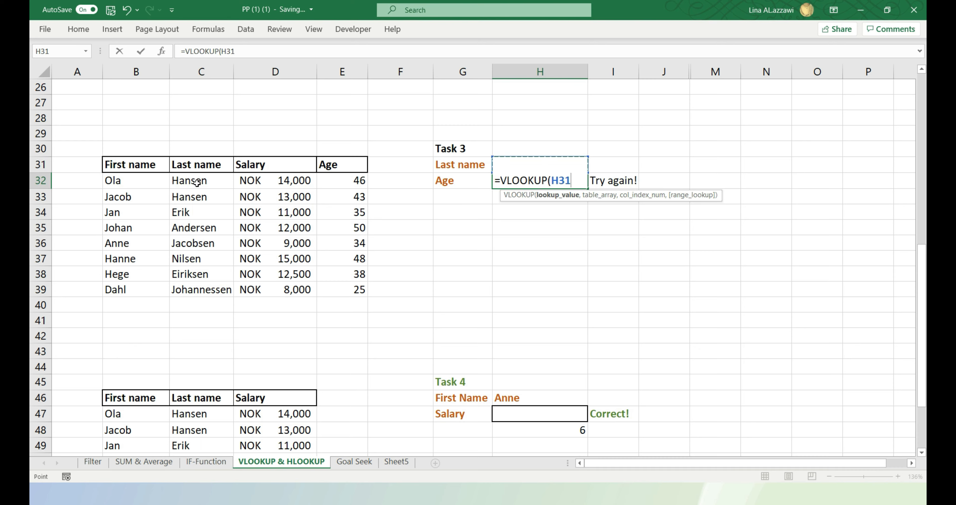
left_click_drag(194, 181, 358, 290)
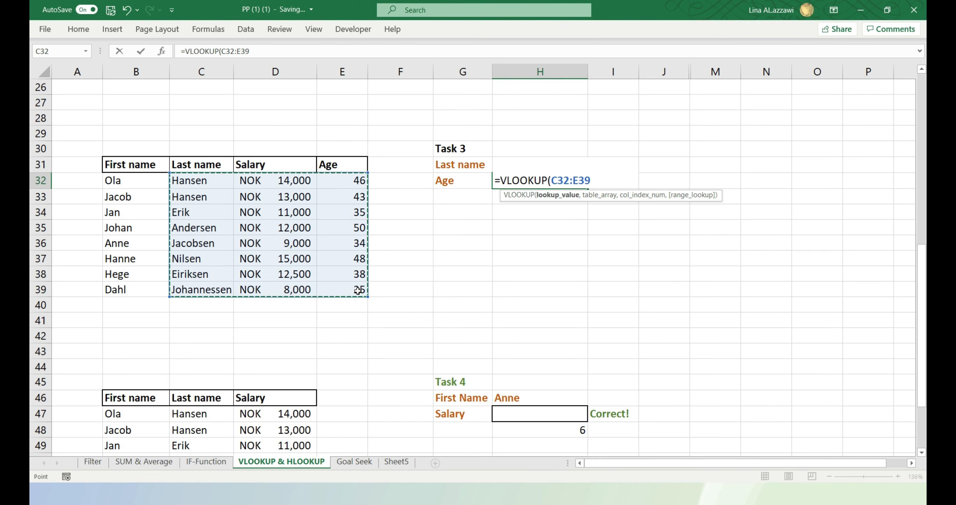
key("BackSpace")
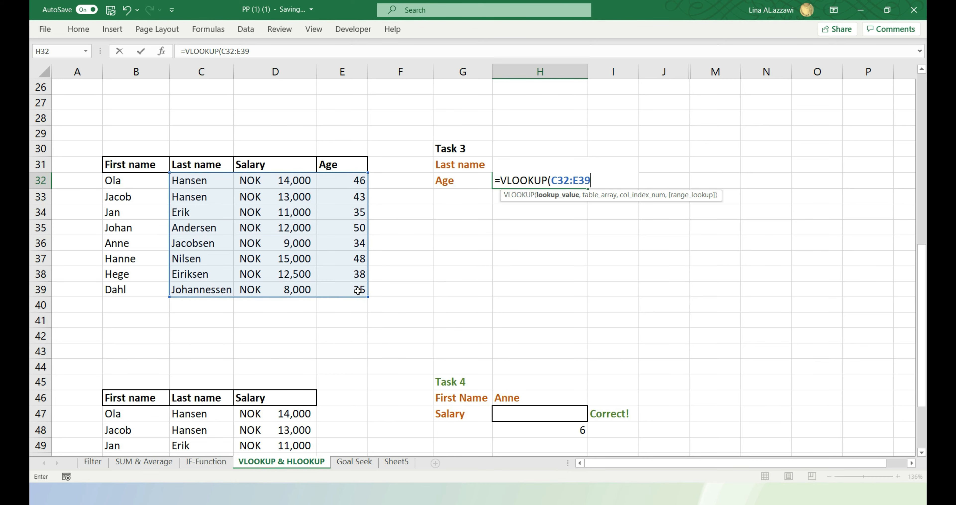
key("BackSpace")
key("BackSpace")
key("BackSpace")
key("BackSpace")
key("BackSpace")
key("BackSpace")
key("BackSpace")
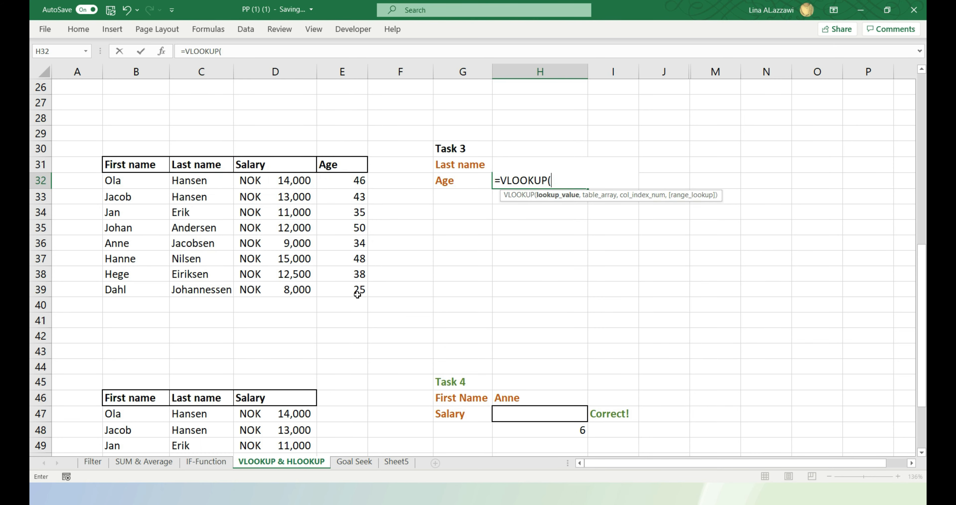
Step: In the H32 VLOOKUP formula, use H31 as the lookup value and C32:E39 as the table array
key("Up")
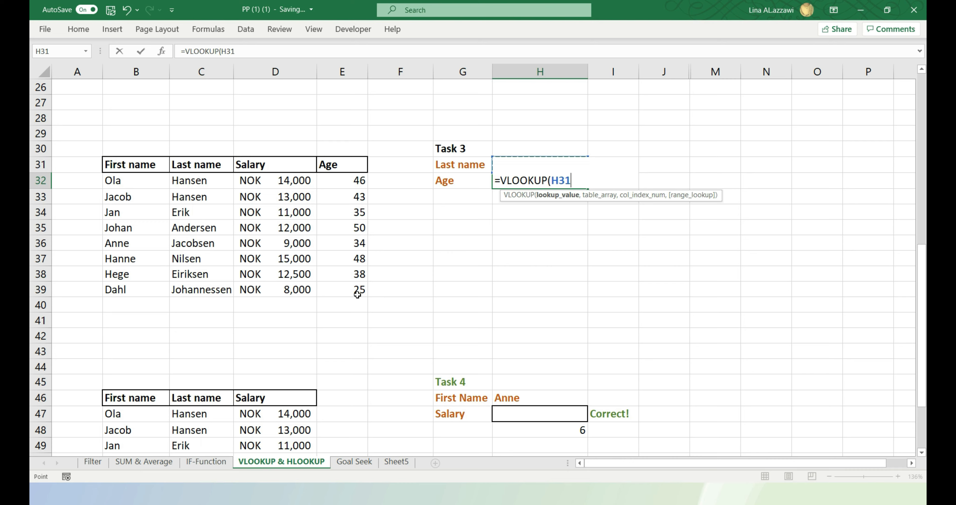
type(",")
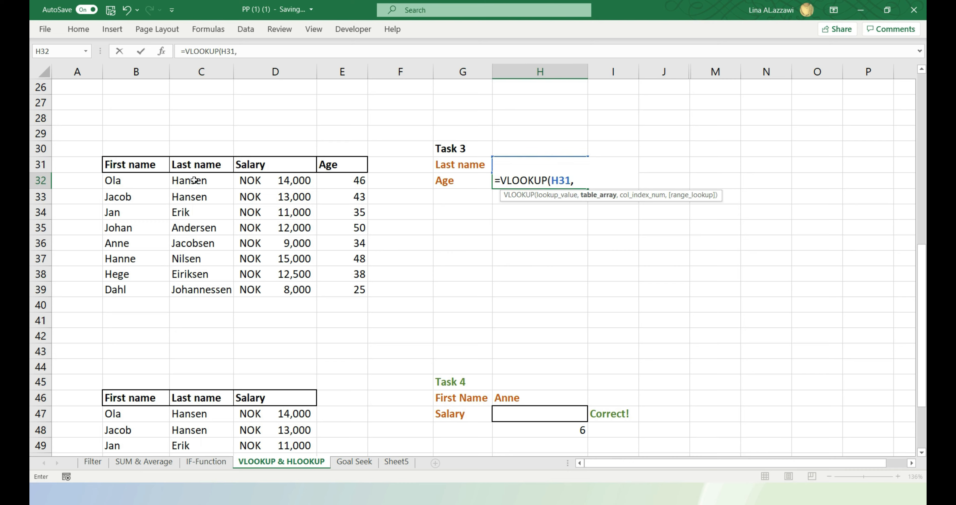
left_click_drag(195, 180, 203, 197)
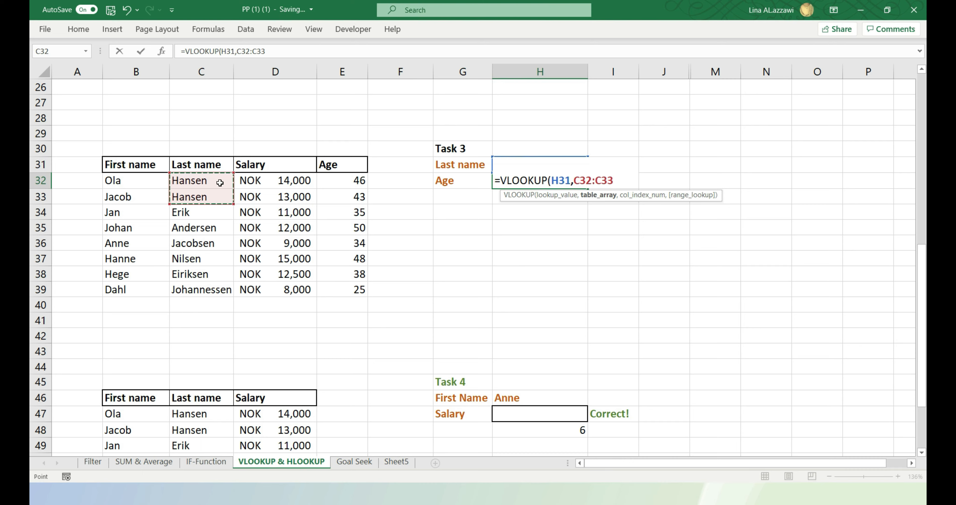
left_click(205, 183)
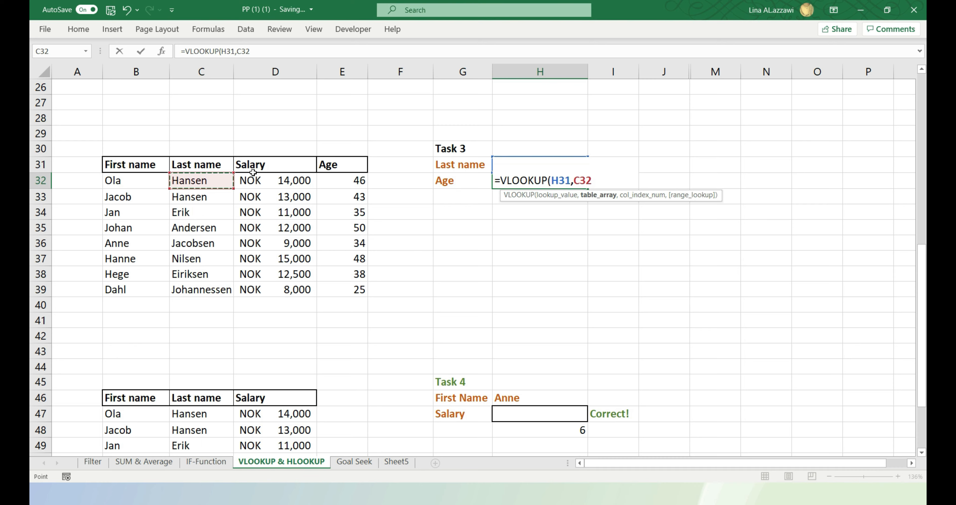
left_click_drag(223, 186, 347, 287)
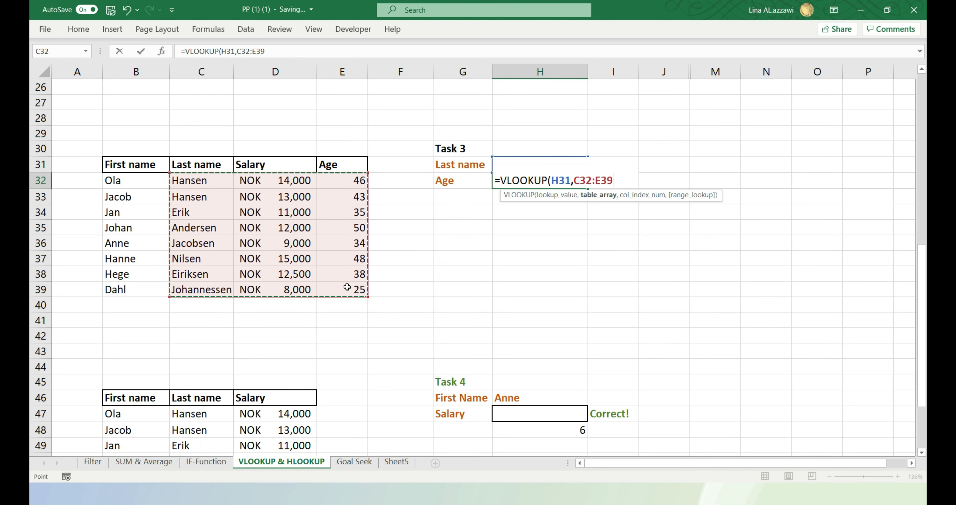
Step: Complete the H32 VLOOKUP with column index 3 and 0 for an exact match
type(",")
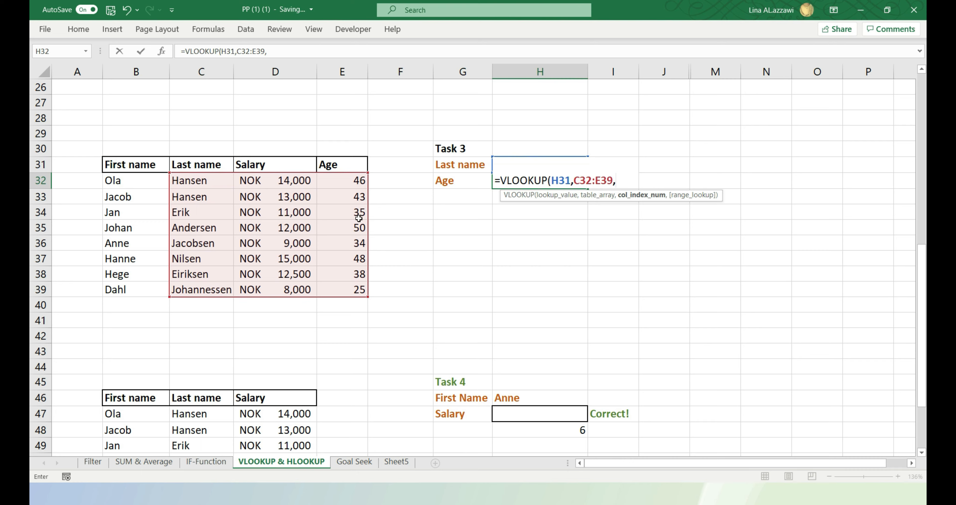
type("3,")
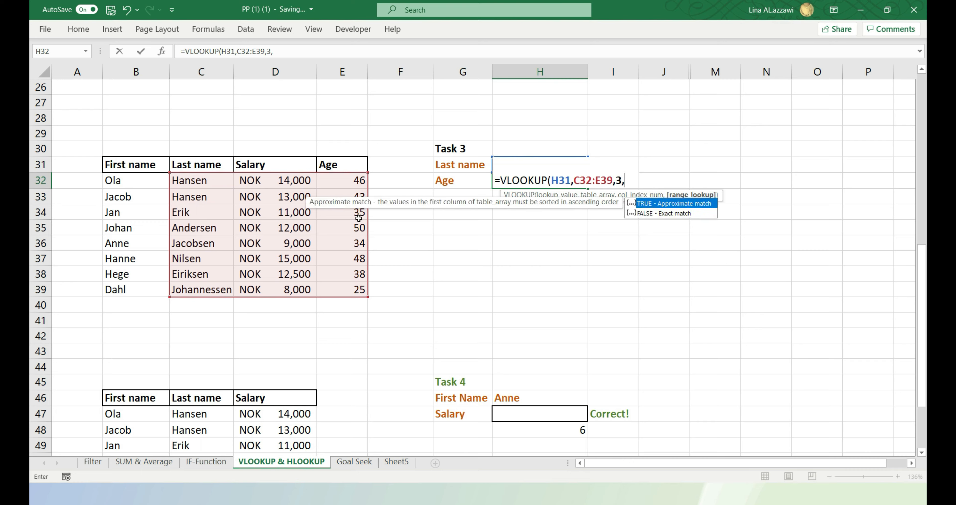
type("0)")
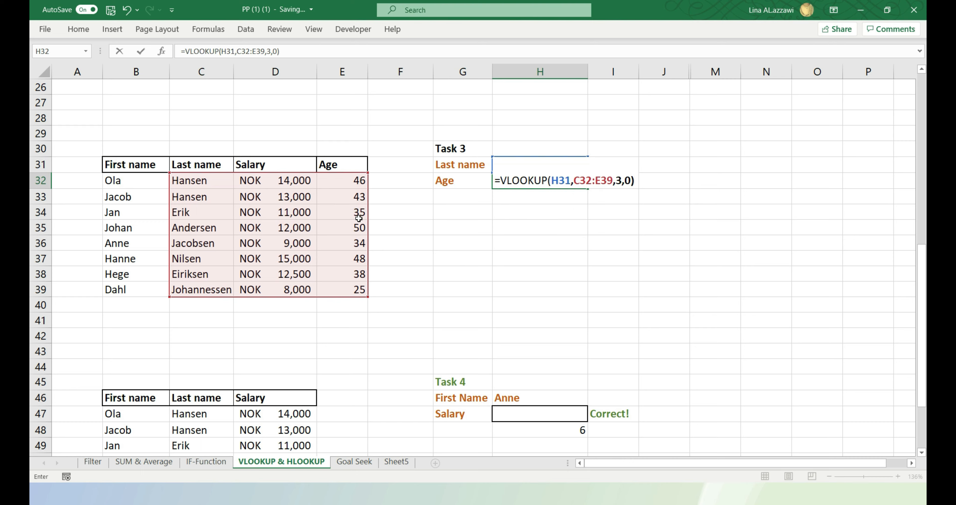
key("Return")
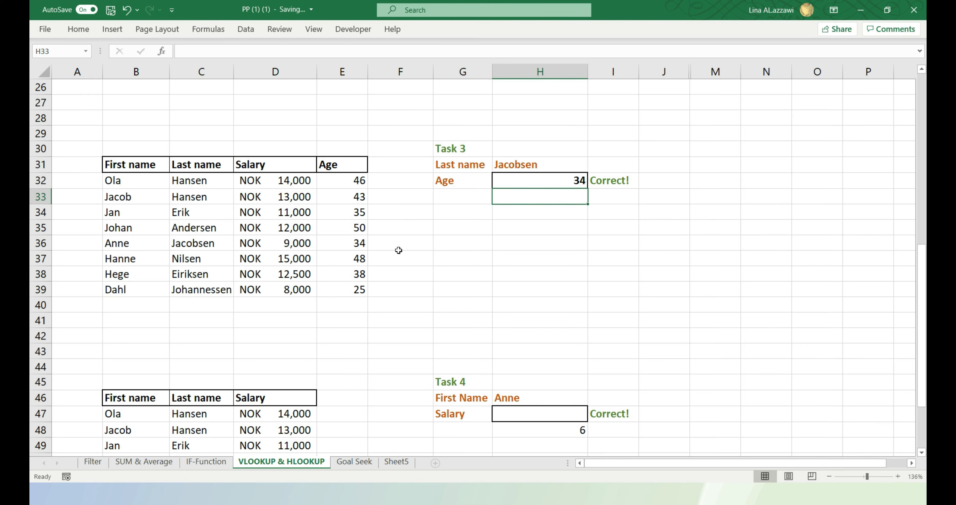
Step: Start an HLOOKUP formula in the Task 4 salary cell H47 with D46 as lookup value and D46:D54 as table array
left_click_drag(921, 297, 903, 352)
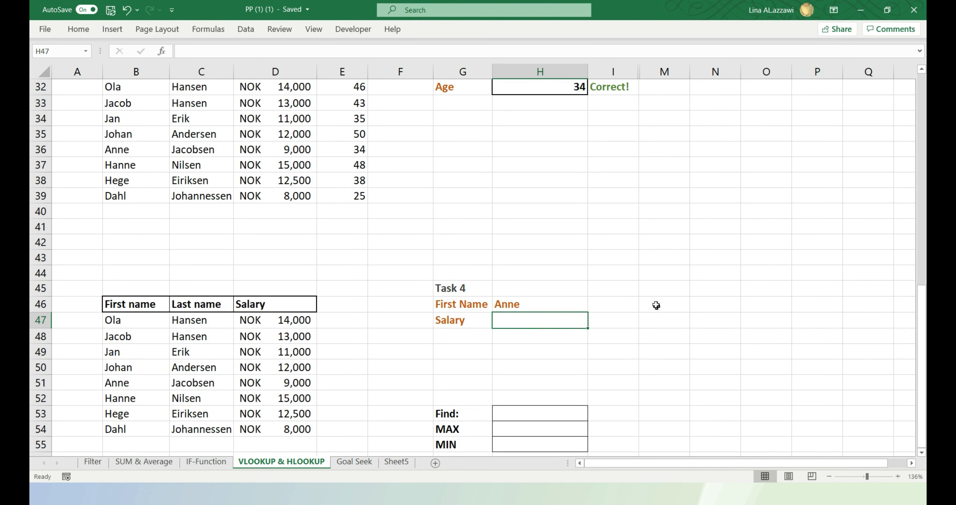
double_click(572, 321)
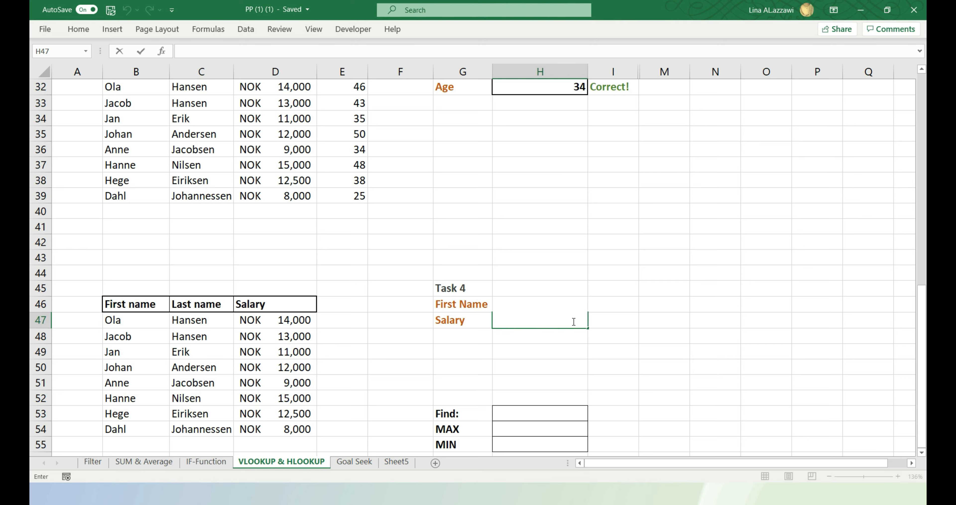
type("=HLOOKUP(")
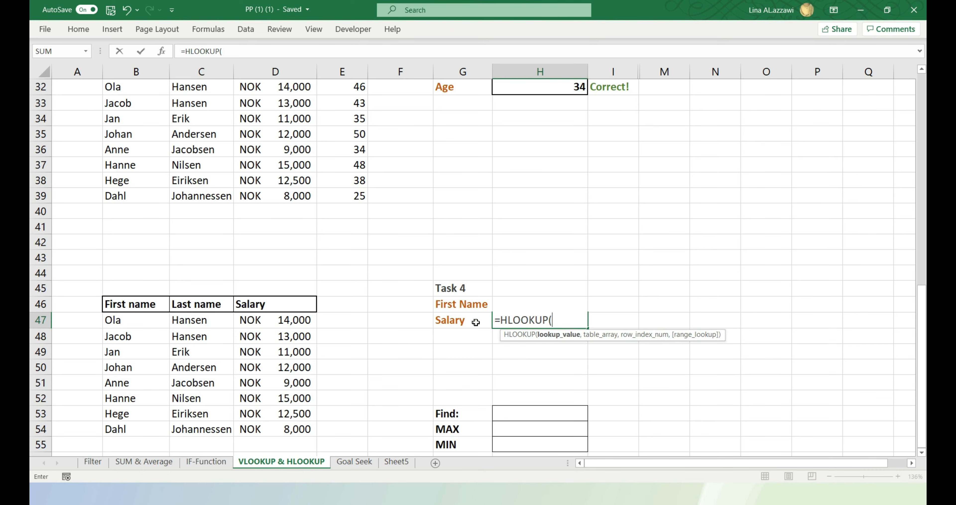
left_click(295, 305)
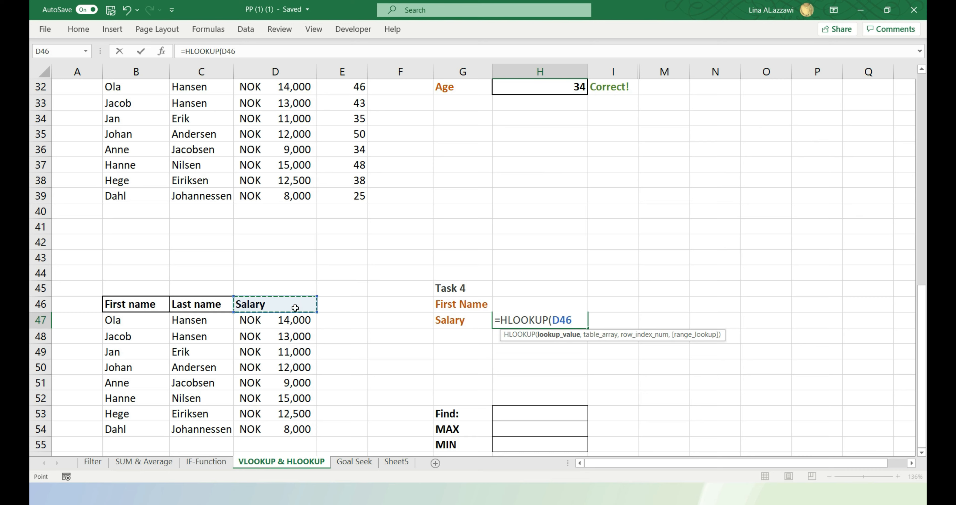
type(",")
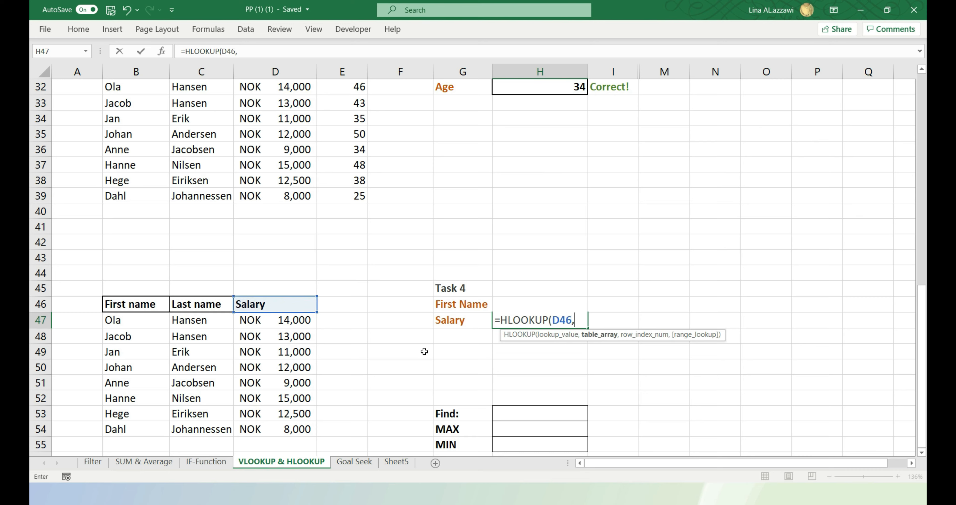
left_click_drag(281, 303, 279, 426)
Step: Nest a MATCH function as the HLOOKUP row index, finding H46 in B46:B54 with match type 0
type(",matc")
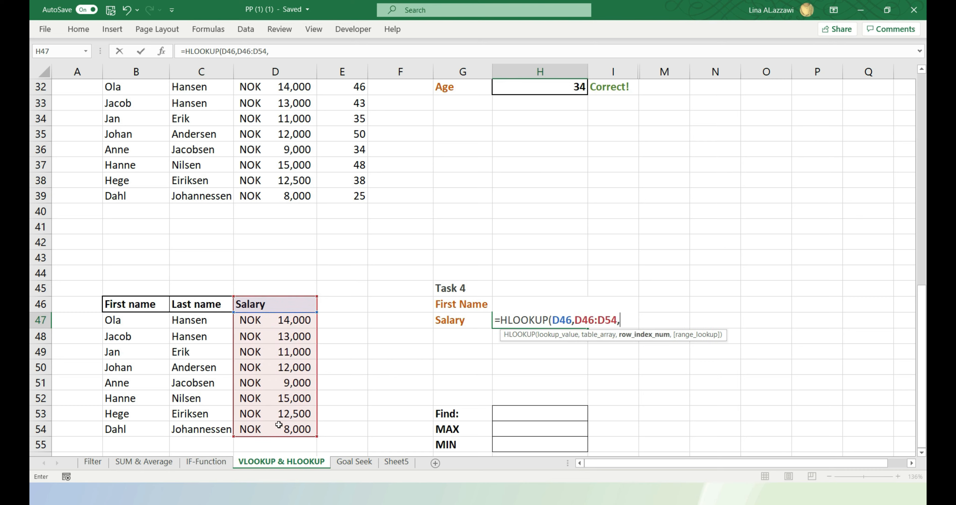
type("h")
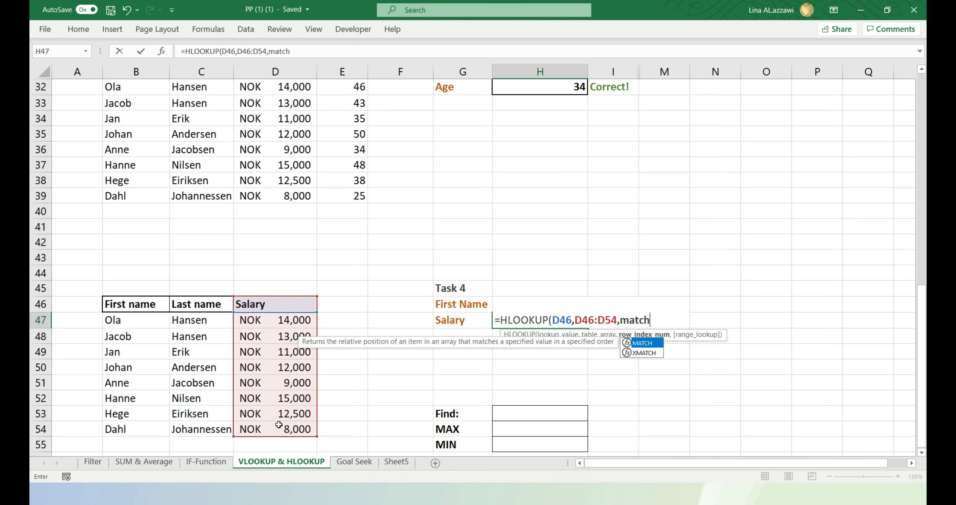
key("Tab")
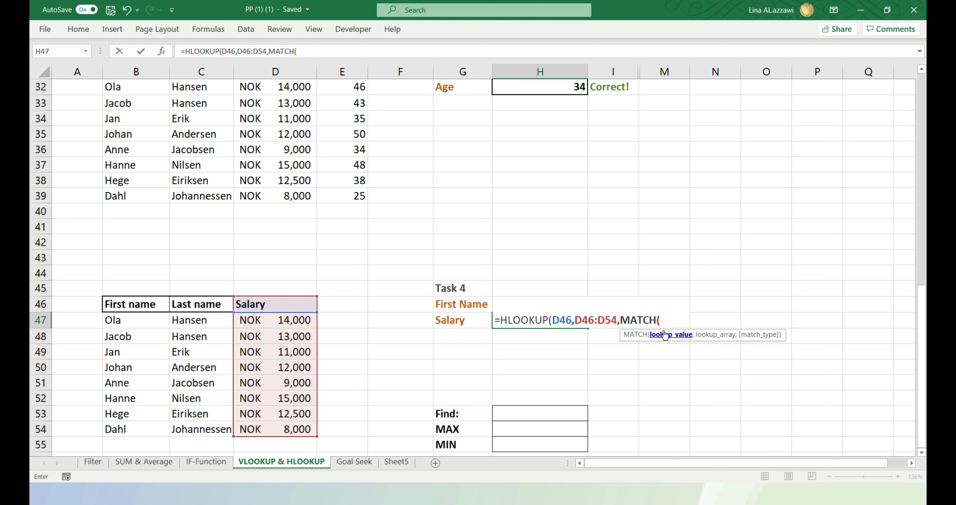
key("Up")
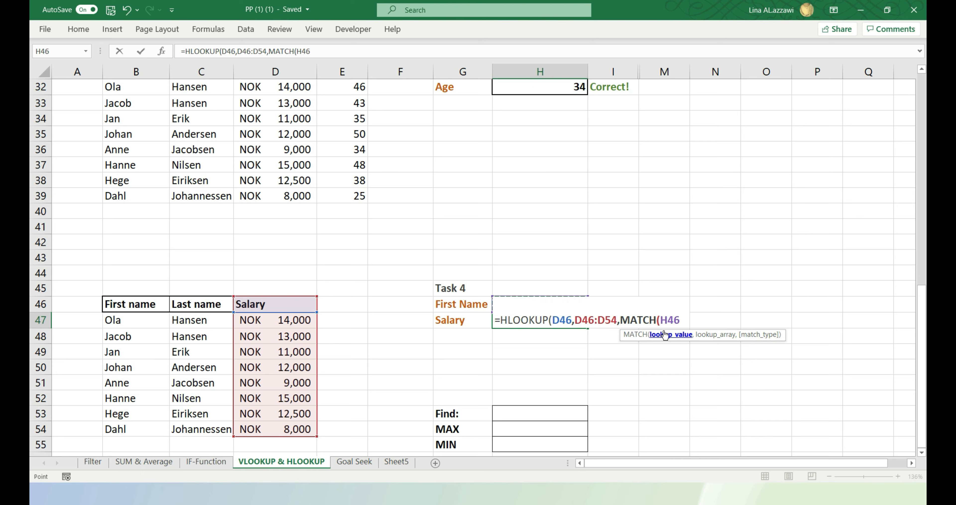
type(",")
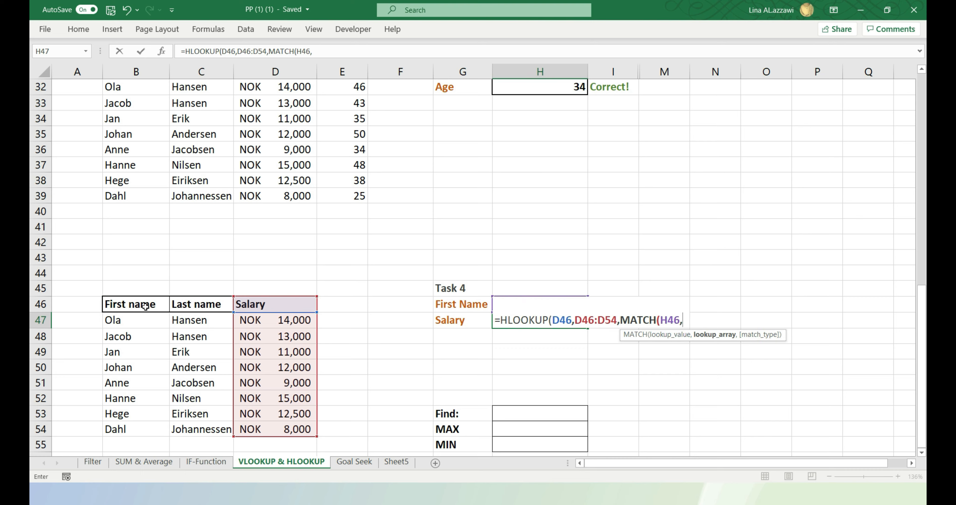
left_click_drag(148, 304, 144, 429)
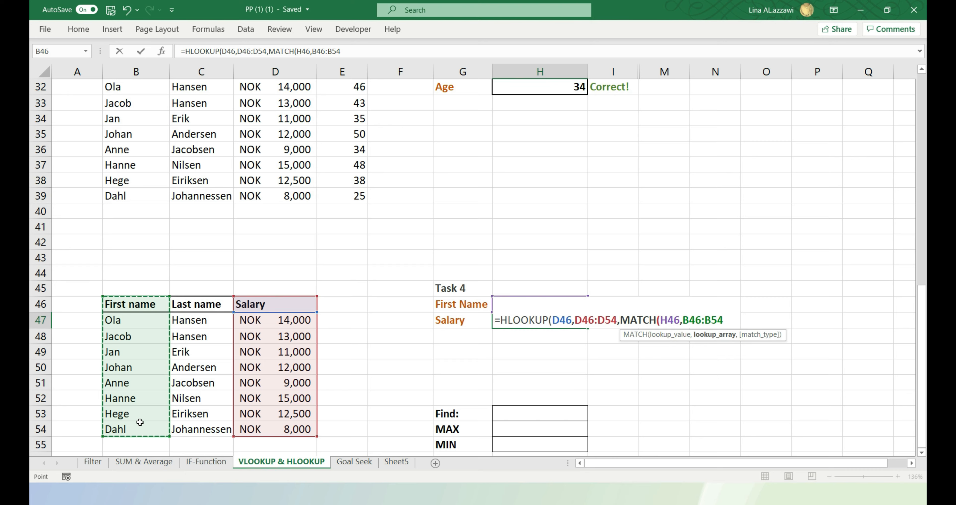
type(",0")
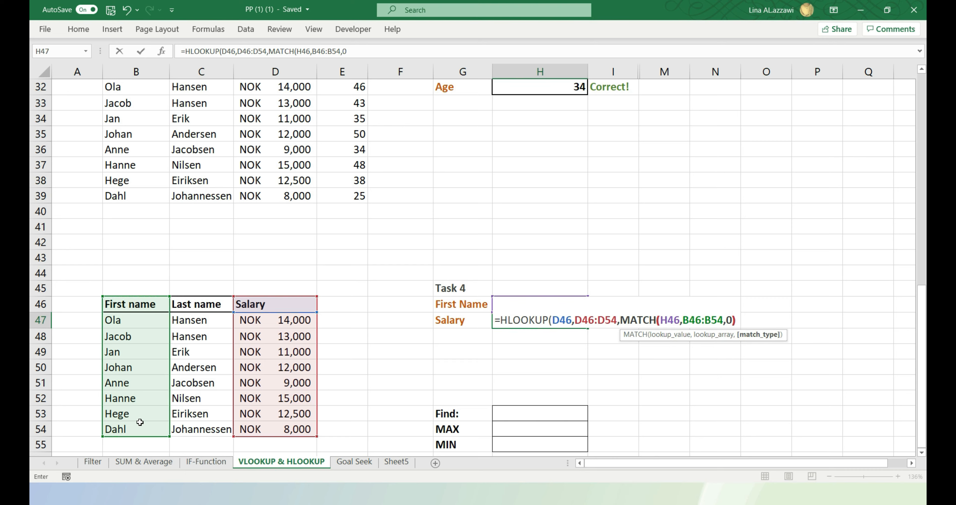
type(")")
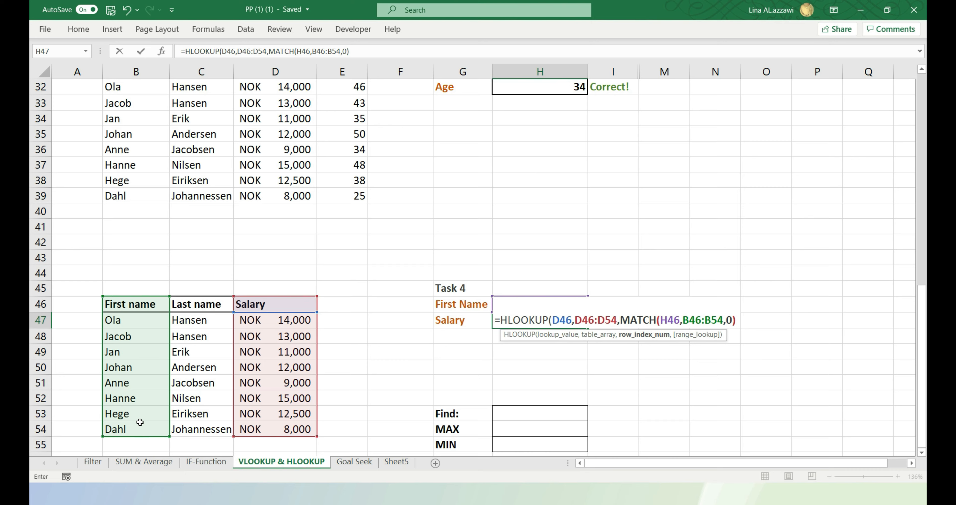
Step: Complete the H47 HLOOKUP formula with 0 as the range lookup for an exact match
type(",0")
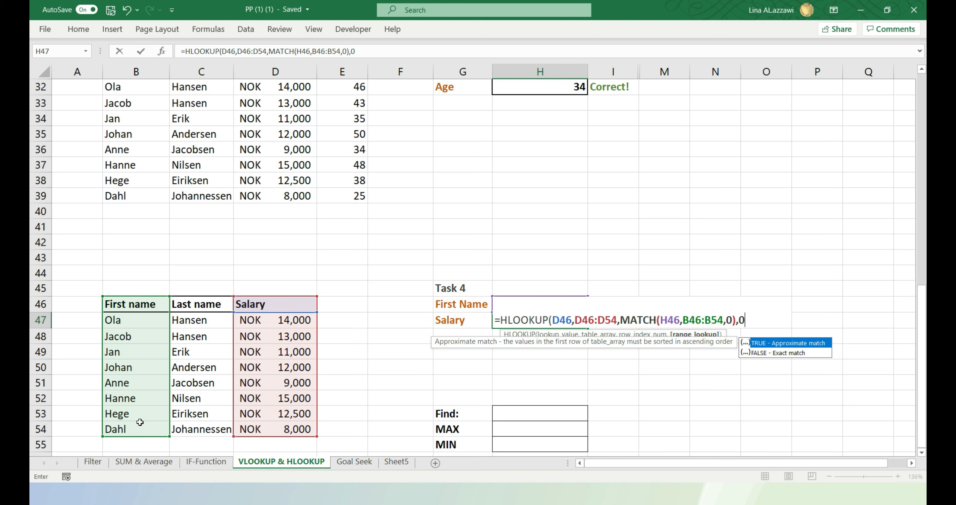
type(")")
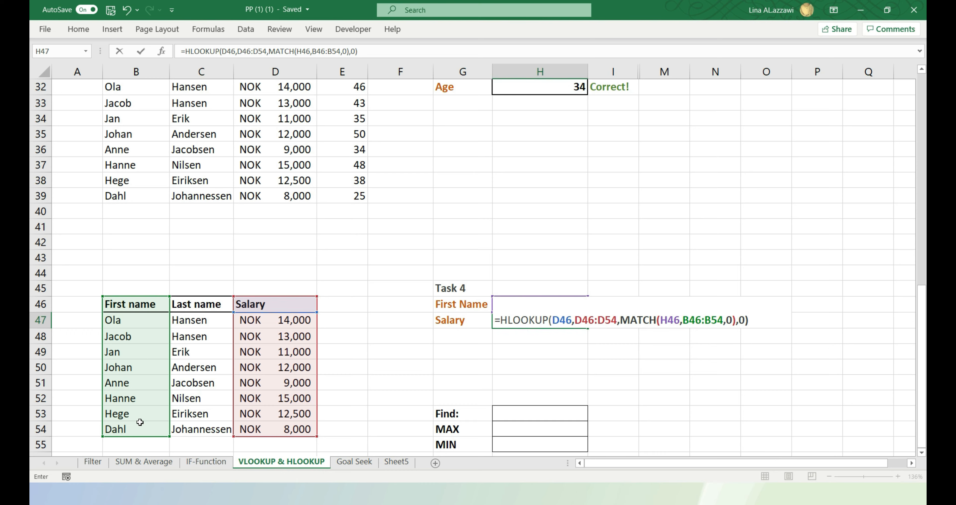
key("Return")
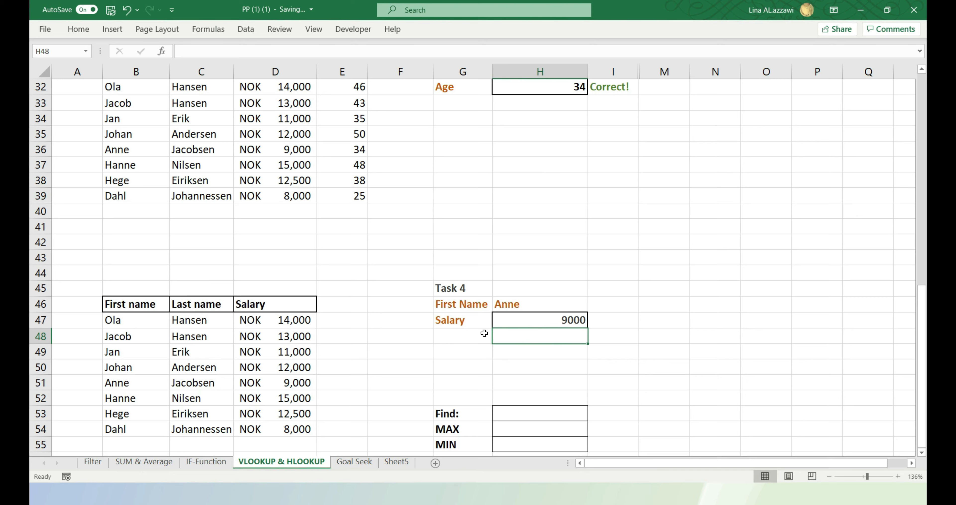
Step: Check the Task 4 salary in H47 against the matching employee's row B51:D51 in the table
left_click(301, 385)
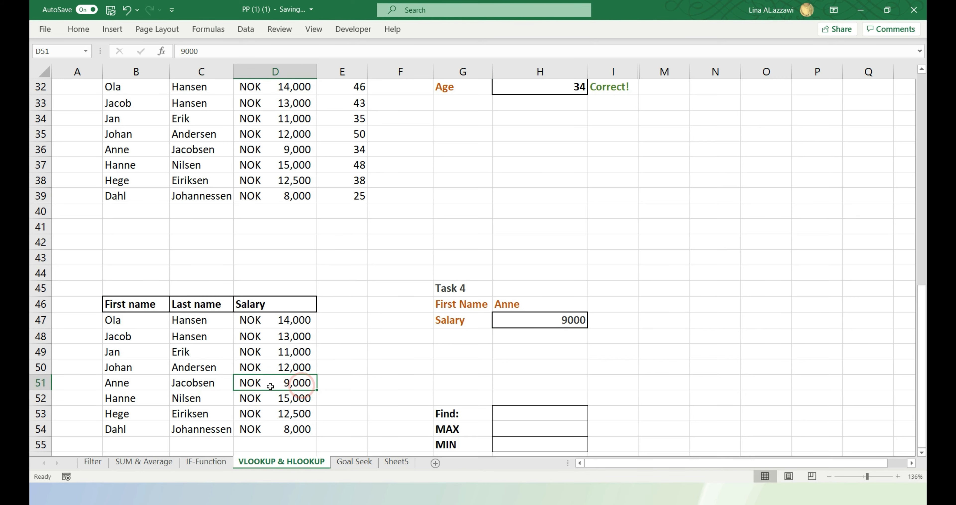
left_click_drag(273, 384, 130, 382)
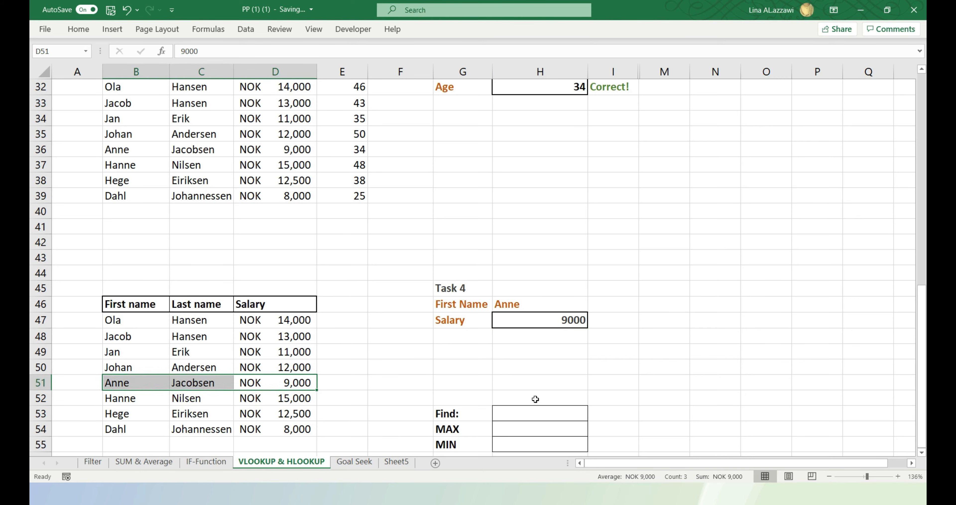
left_click(536, 410)
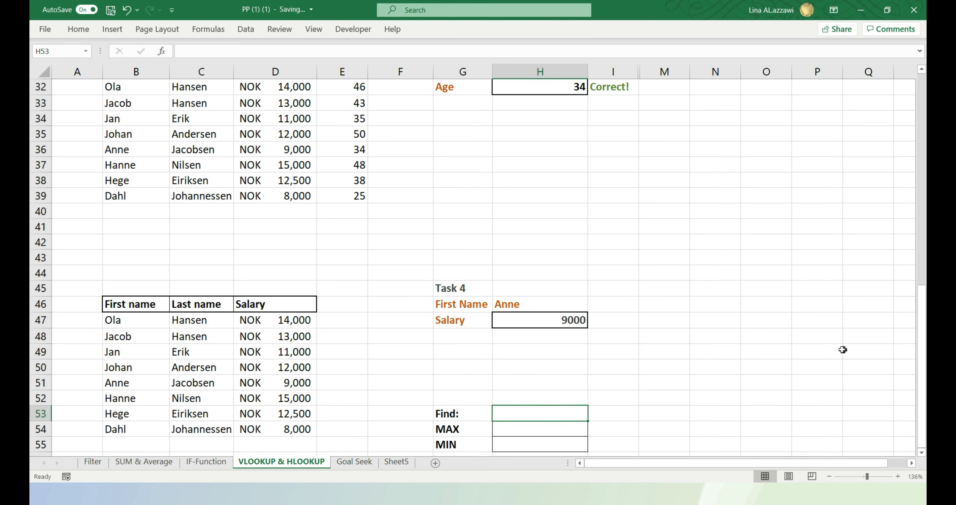
scroll(696, 371, "down", 11)
scroll(816, 374, "up", 11)
Step: Enter a MAX formula in H54 that finds the highest salary in D47:D54
double_click(568, 410)
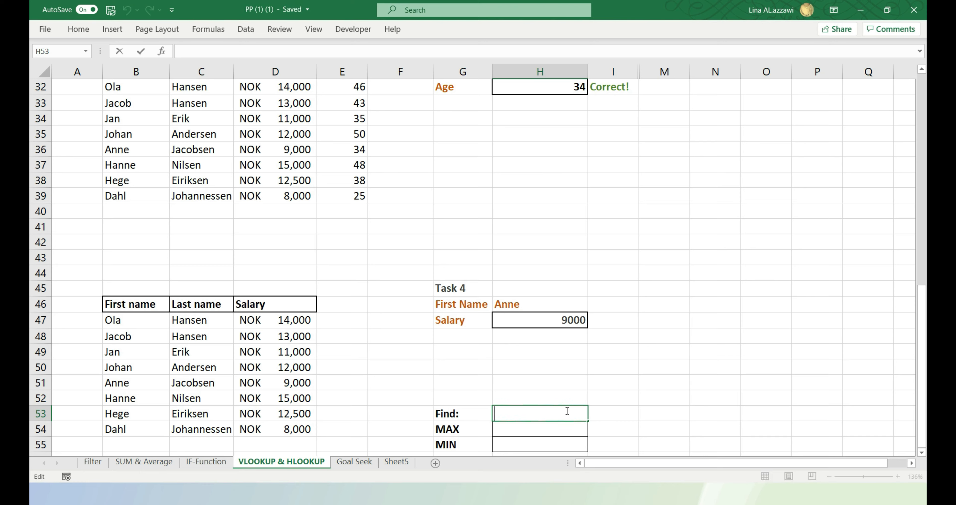
left_click(567, 429)
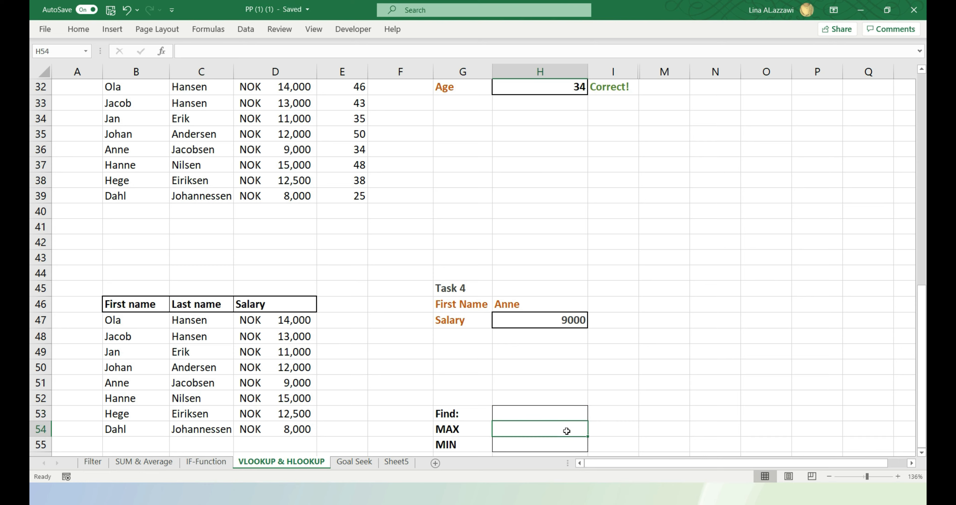
double_click(505, 432)
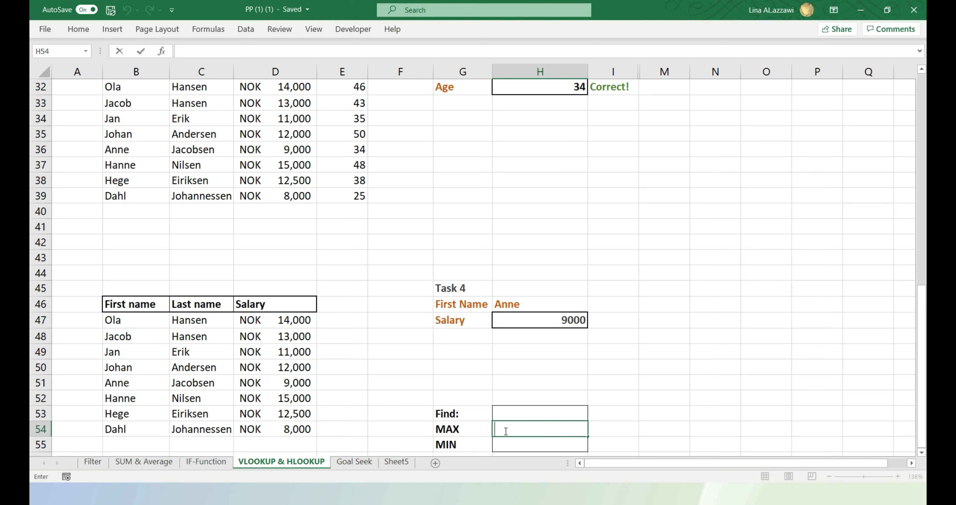
type("=max")
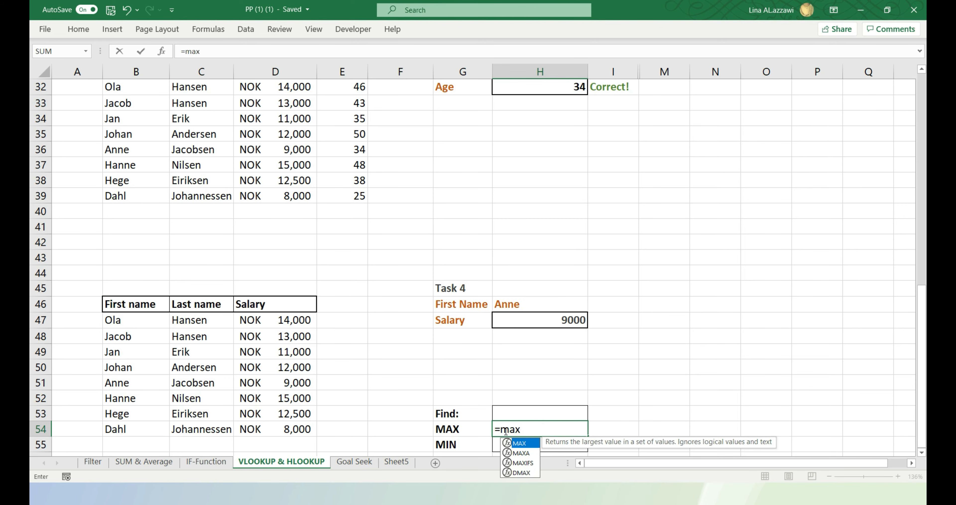
key("Tab")
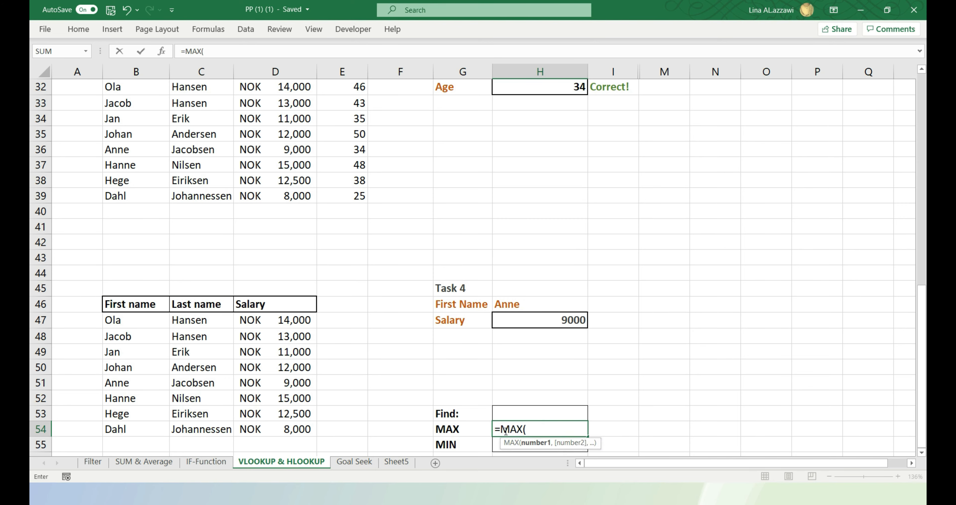
left_click_drag(295, 315, 294, 429)
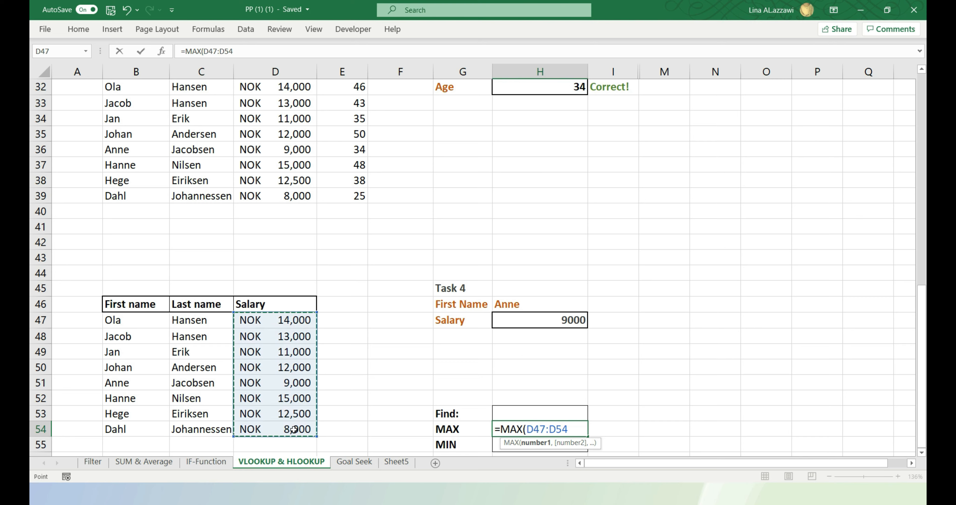
key("Return")
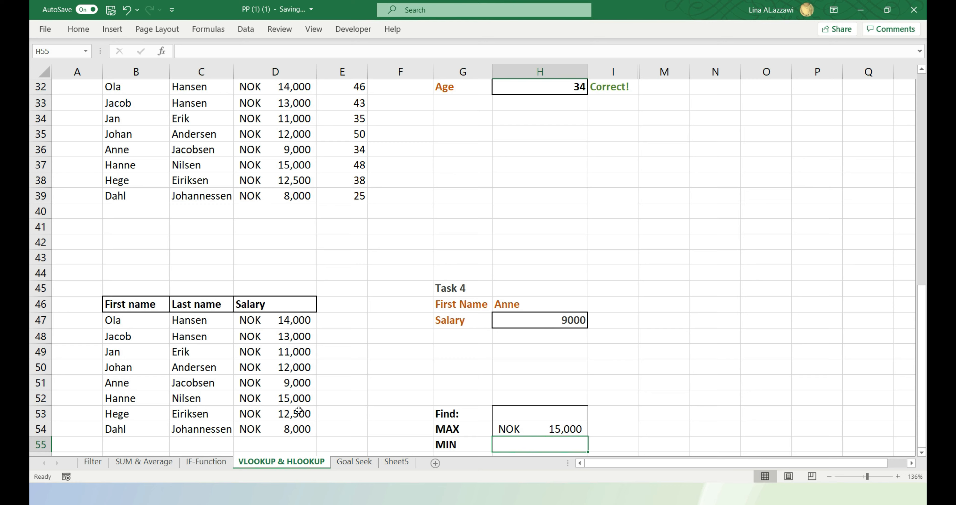
Step: Enter a MIN formula in H55 that finds the lowest salary in D47:D54
left_click(303, 399)
left_click(533, 443)
type("=")
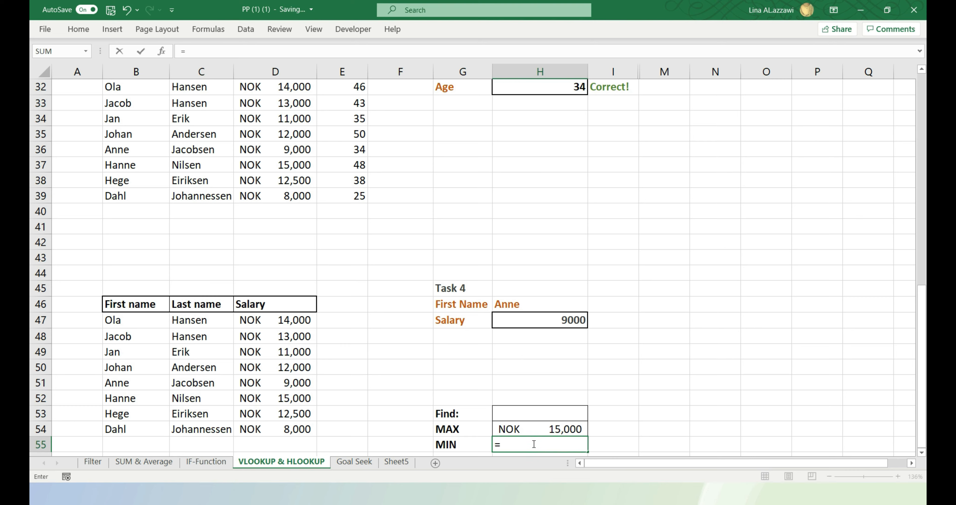
type("M")
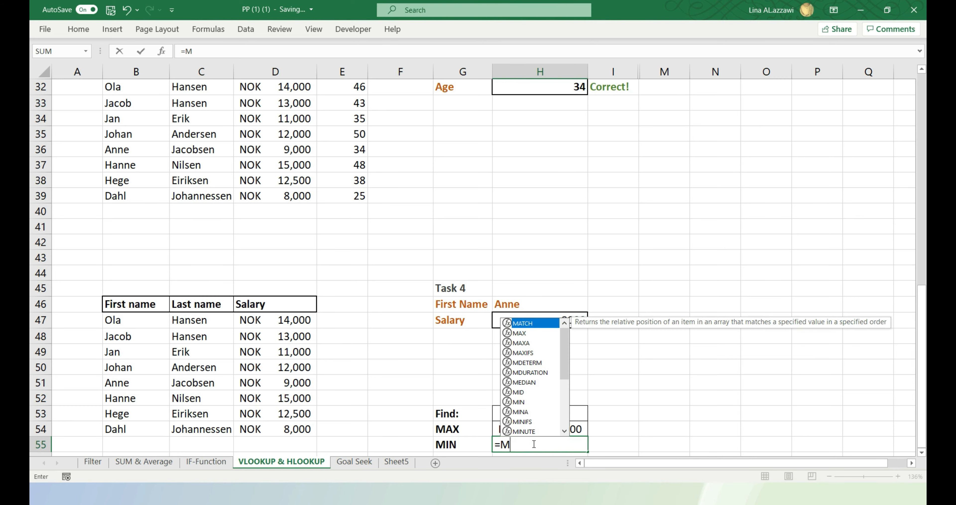
type("IN")
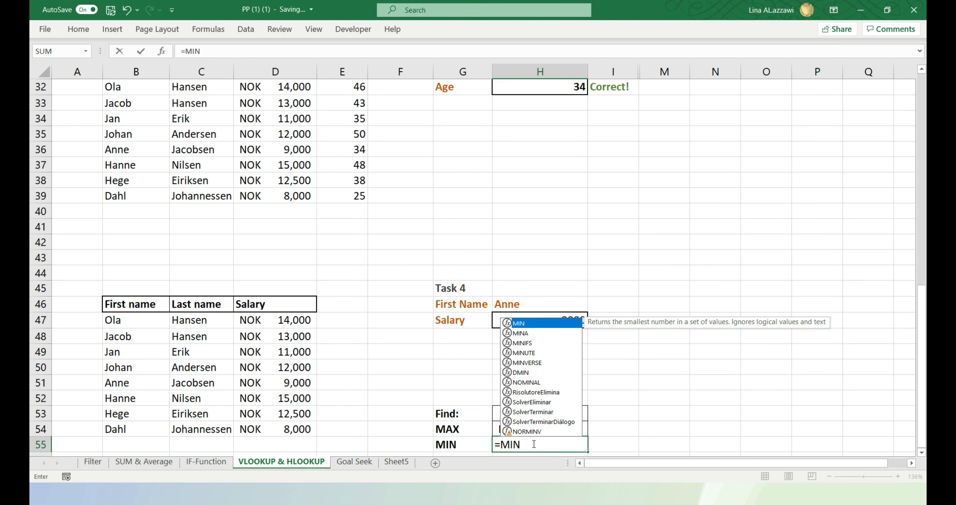
type("(")
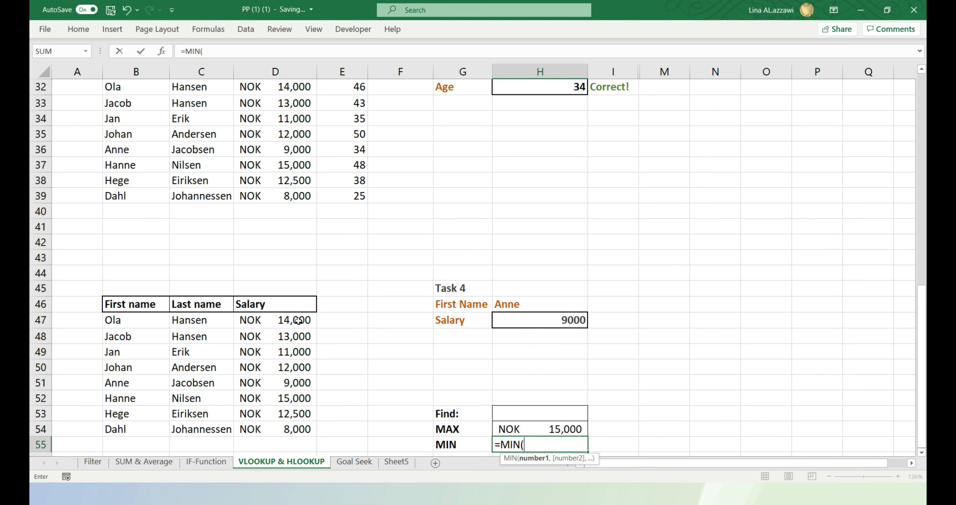
left_click_drag(297, 320, 293, 428)
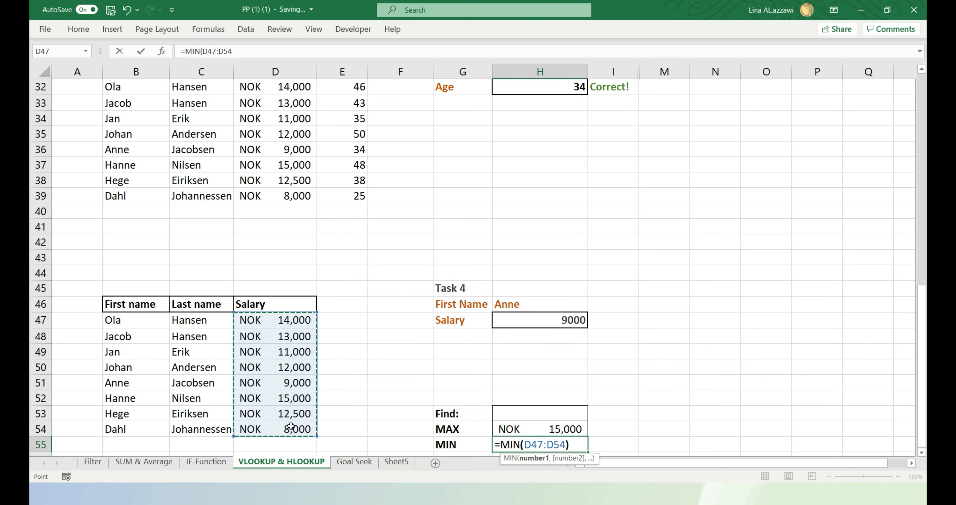
key("Return")
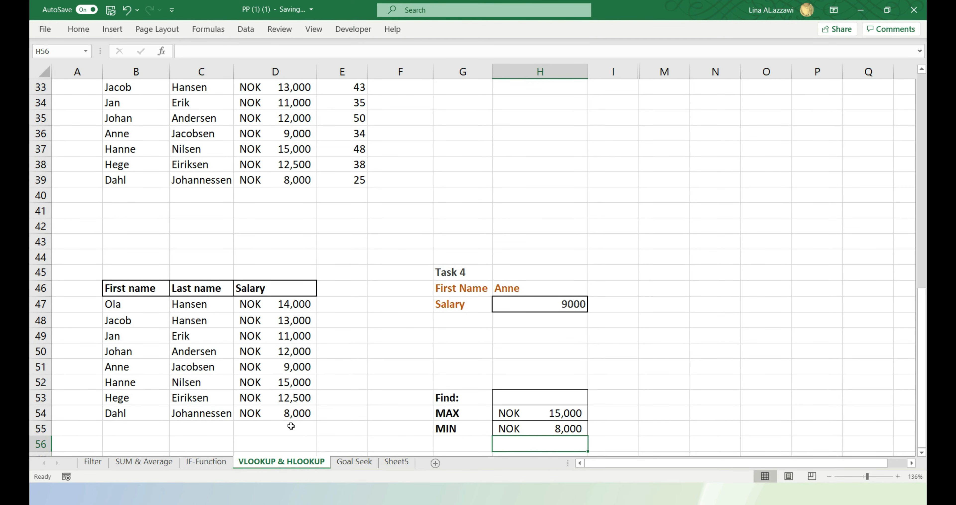
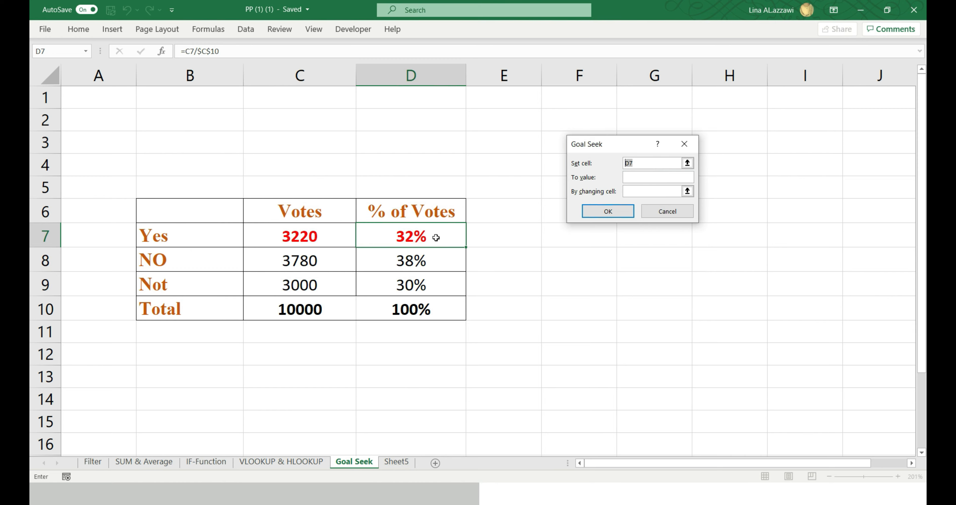
Step: Run Goal Seek to bring the Yes percentage in D7 to 40% by changing C7, and accept the solution
left_click(436, 237)
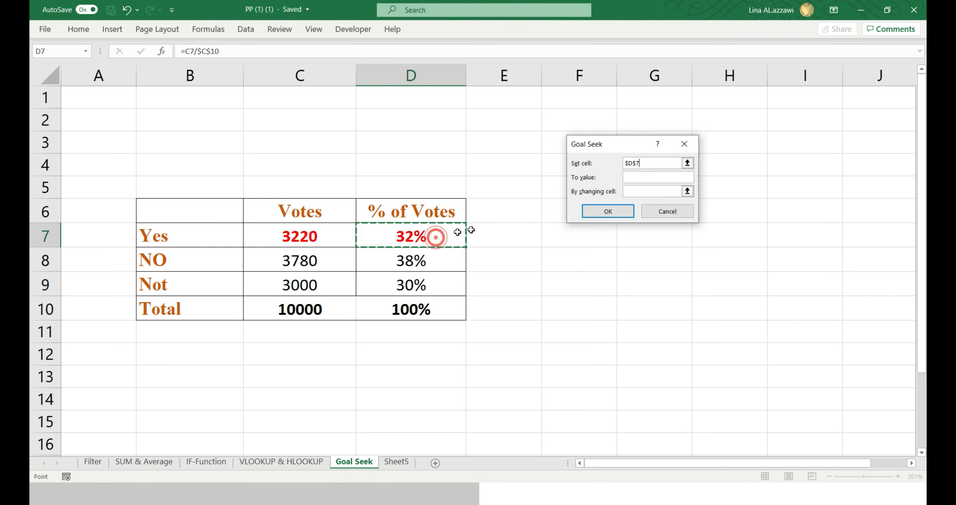
left_click(640, 177)
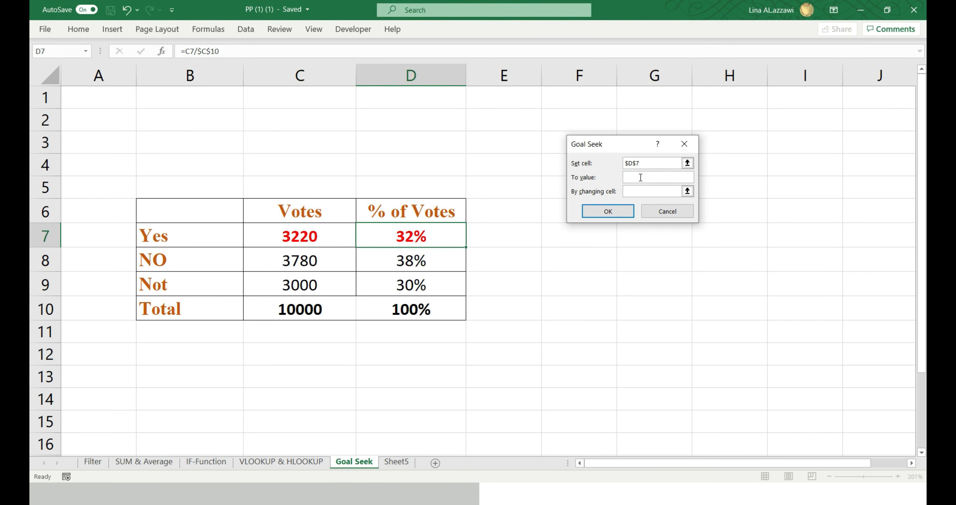
type("40%")
left_click(633, 192)
left_click(639, 177)
left_click(629, 177)
left_click(628, 191)
left_click(318, 231)
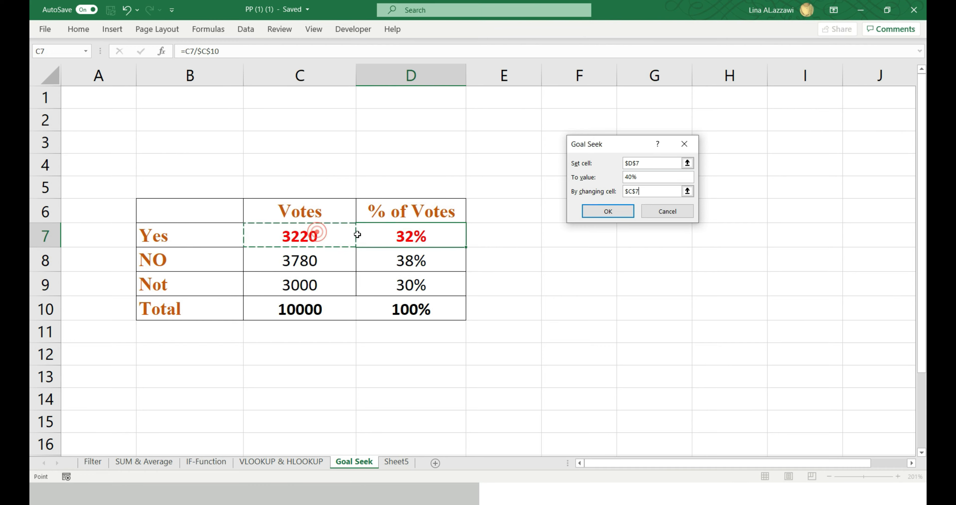
left_click(611, 212)
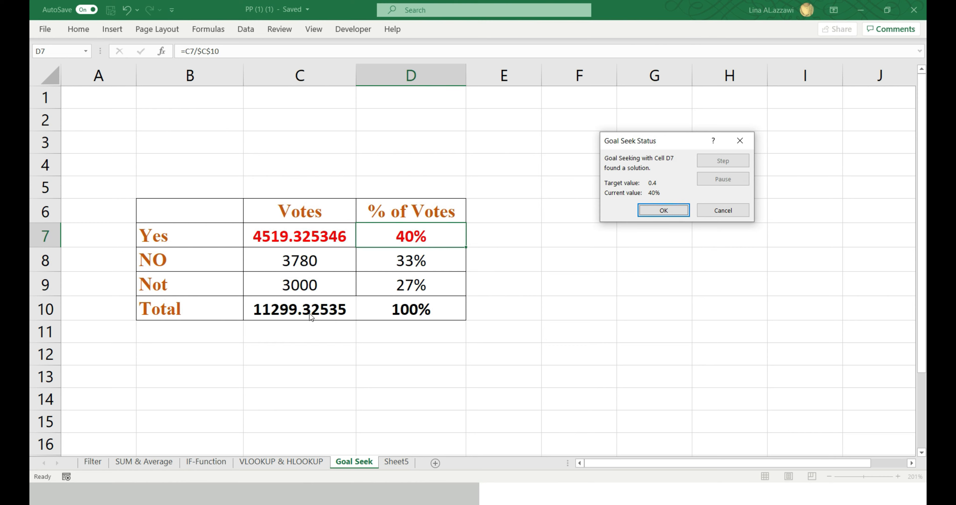
left_click(664, 210)
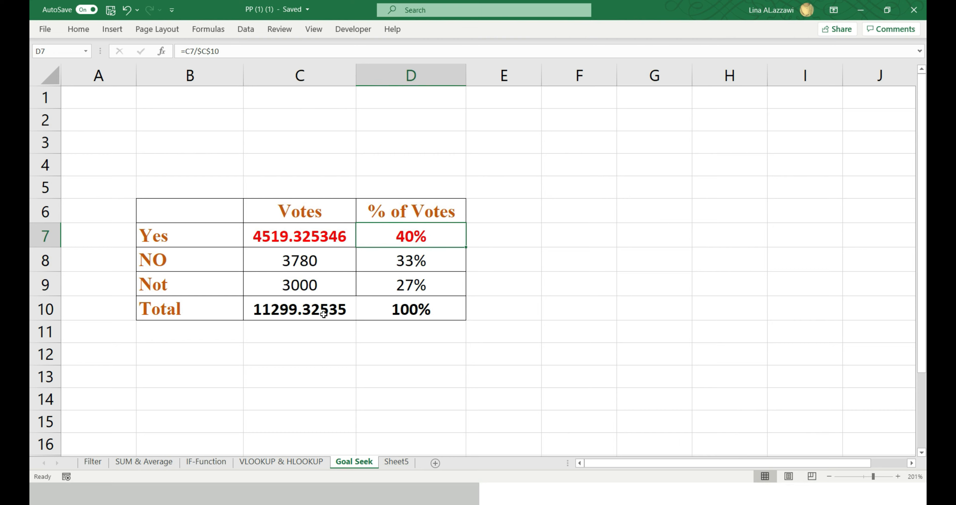
Step: Format the vote counts in C7:C10 as Number with 0 decimal places
left_click_drag(315, 236, 307, 305)
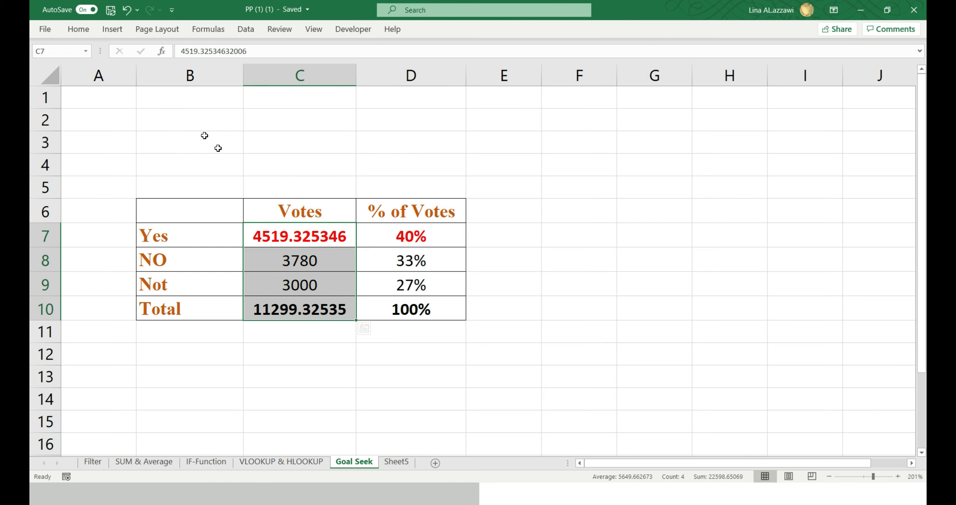
right_click(291, 237)
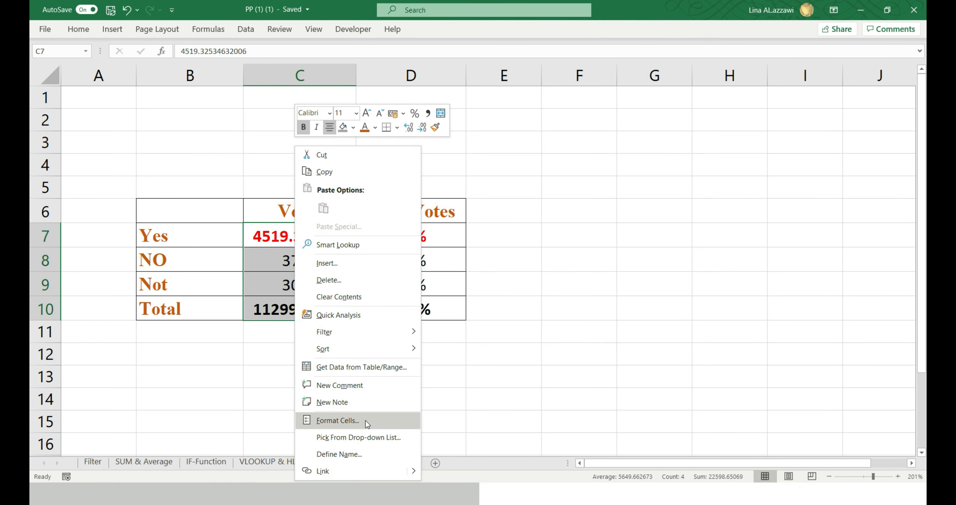
left_click(356, 419)
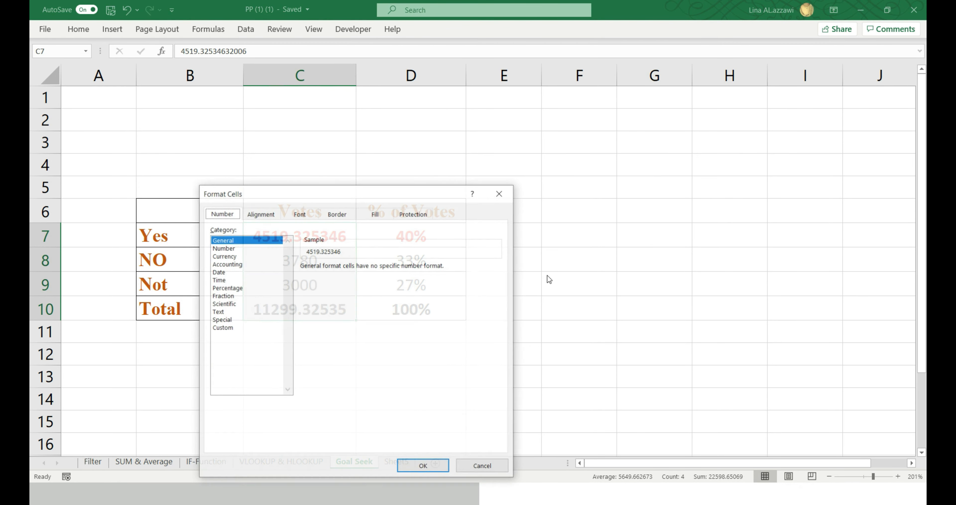
left_click(256, 249)
left_click(382, 269)
left_click(382, 269)
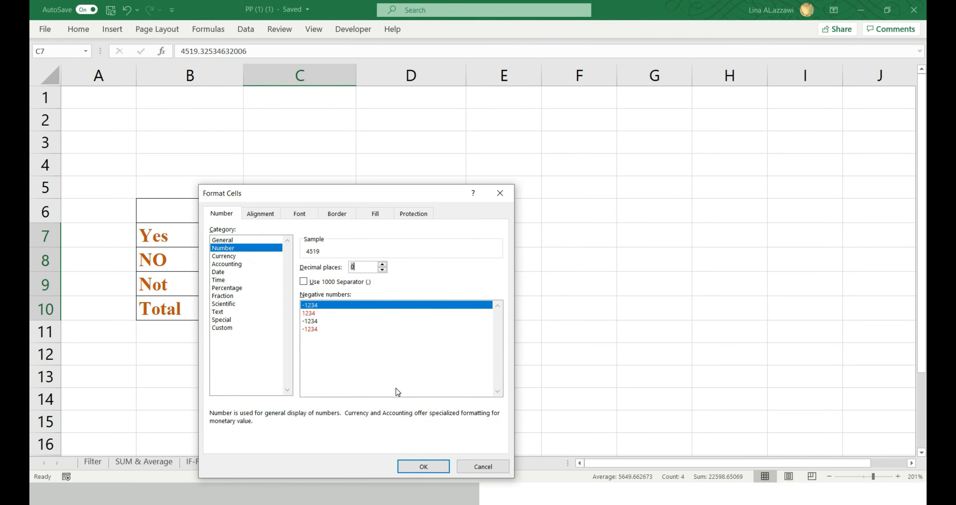
left_click(414, 468)
left_click(352, 354)
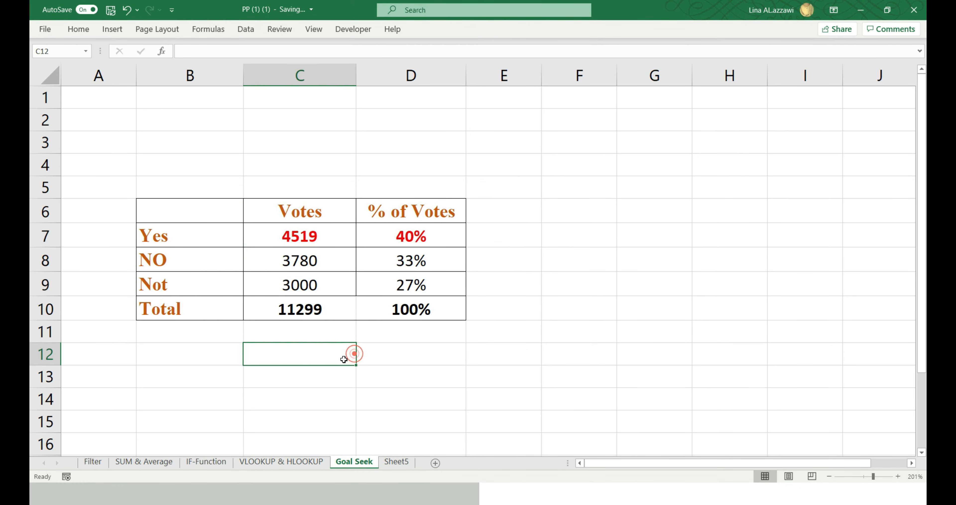
left_click(331, 240)
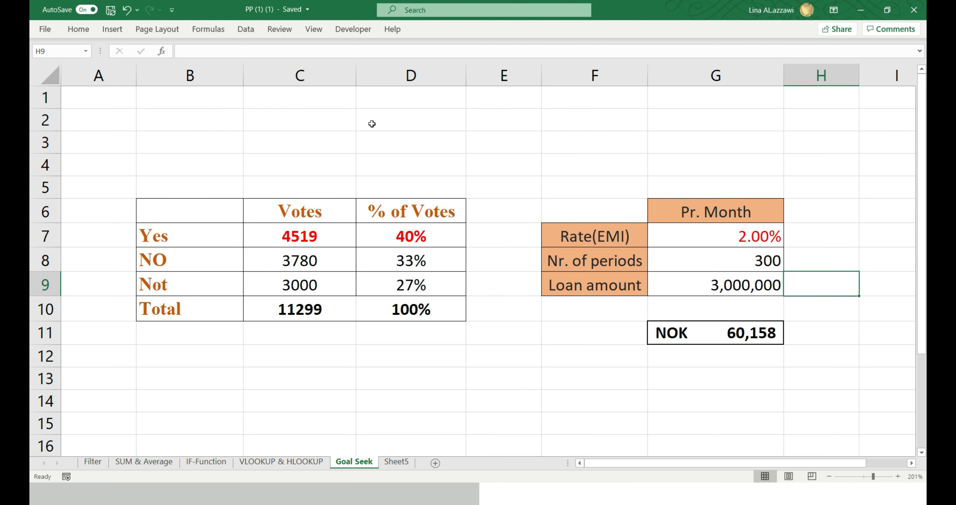
Step: Set up a Goal Seek on the monthly loan payment in G11 with a target value of 40000
left_click(246, 29)
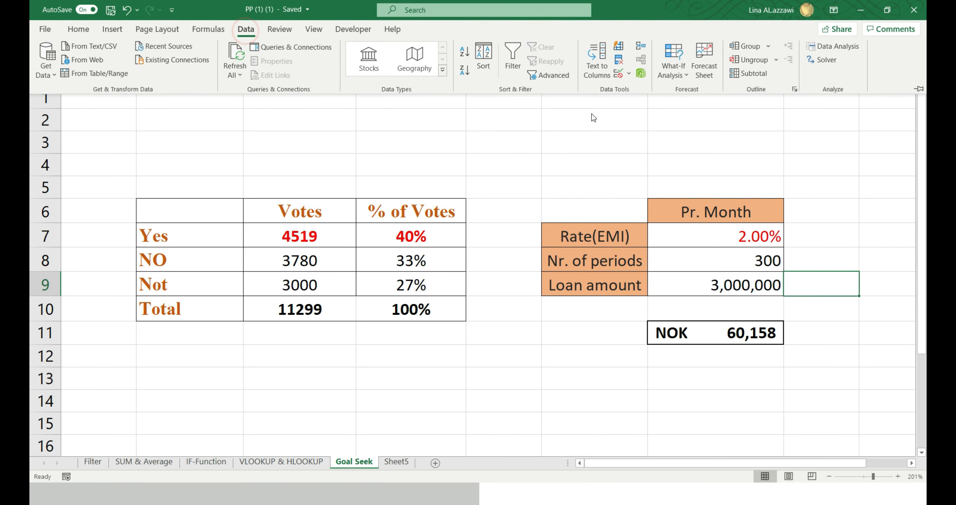
left_click(683, 67)
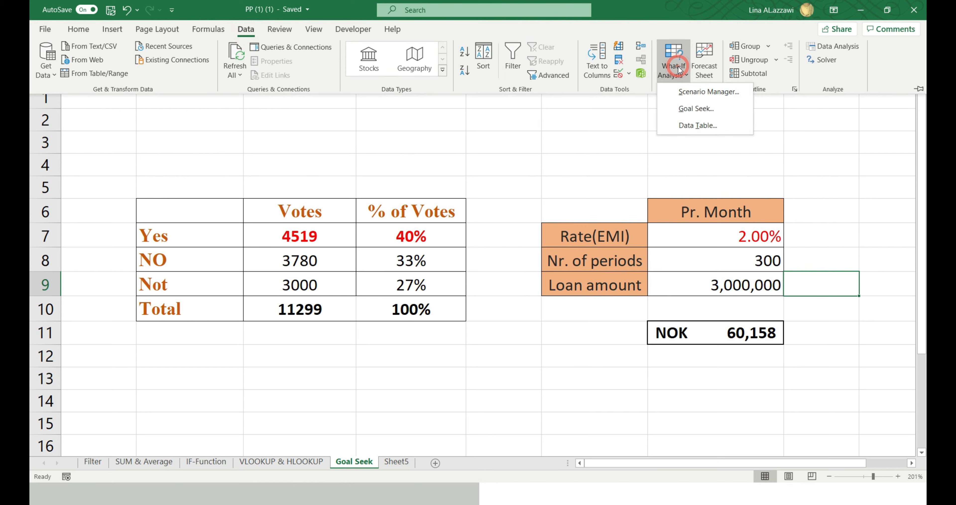
left_click(697, 109)
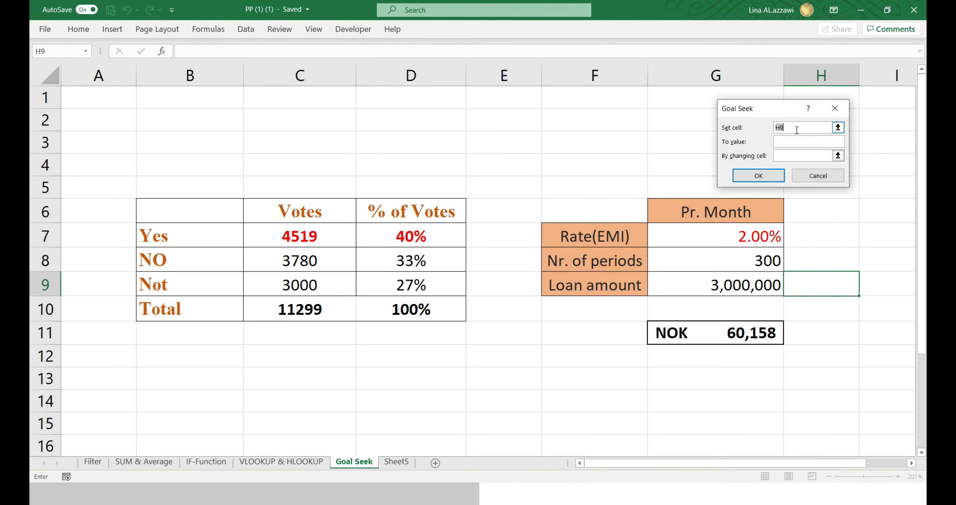
key("BackSpace")
left_click(711, 333)
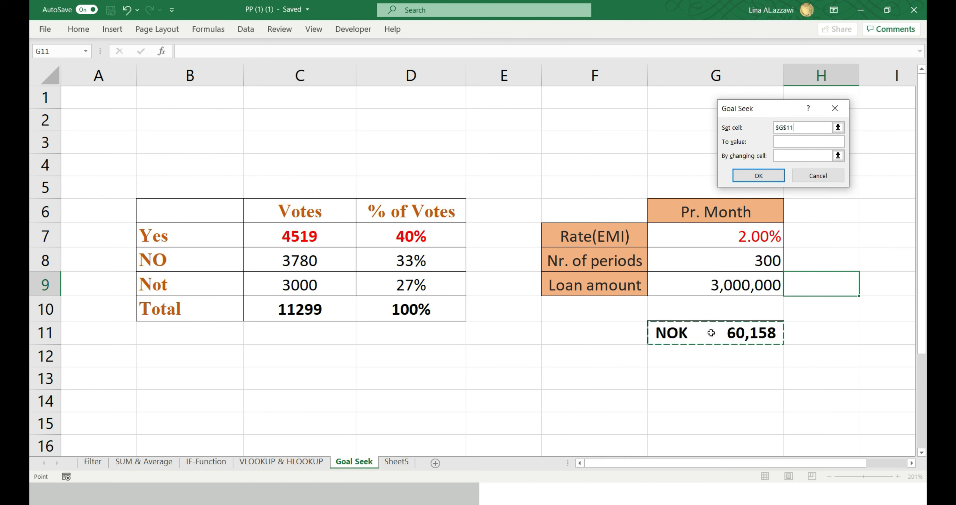
left_click(802, 143)
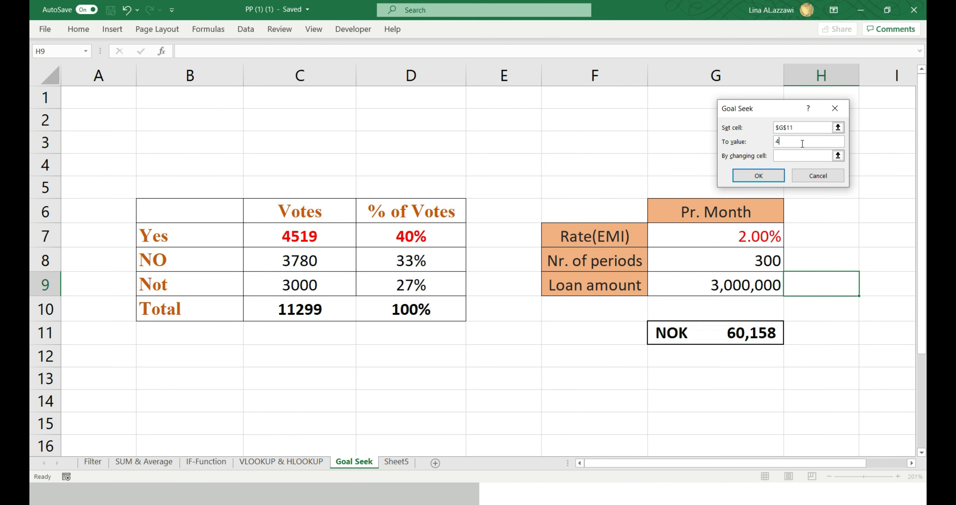
type("40000")
Step: Make the rate in G7 the changing cell, run the Goal Seek and accept the solution
left_click(778, 155)
left_click(838, 155)
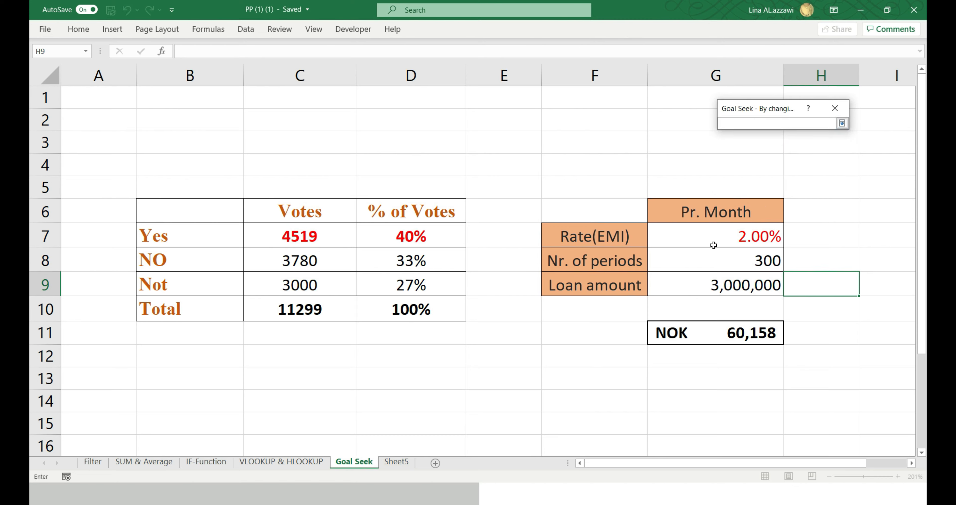
left_click(733, 238)
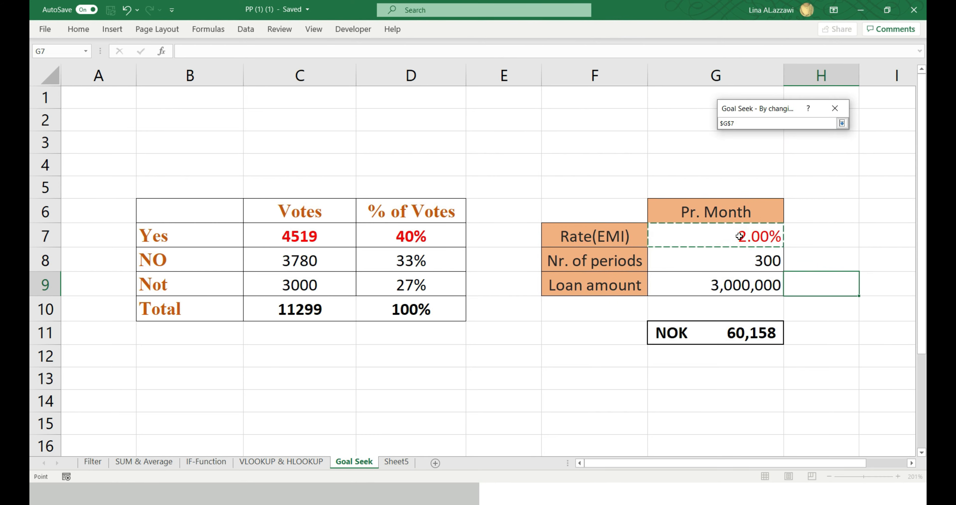
key("Return")
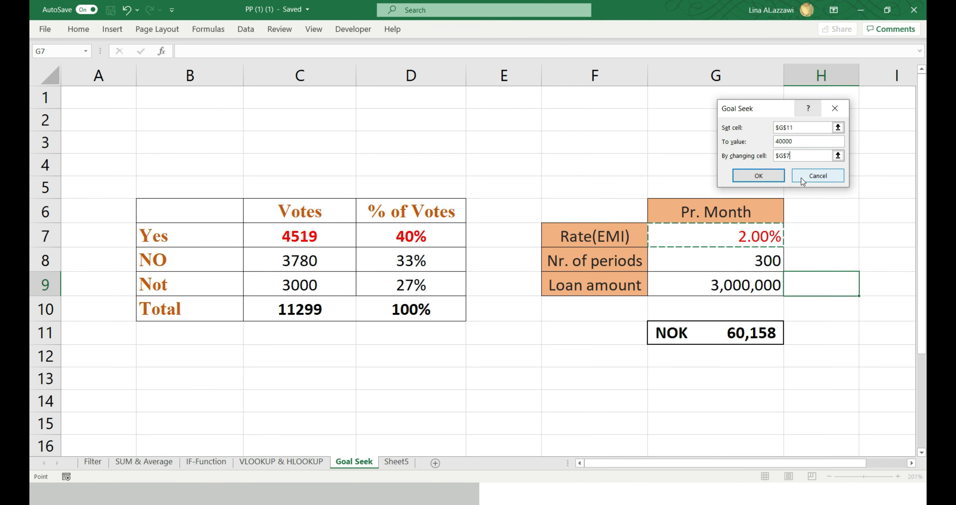
left_click(764, 178)
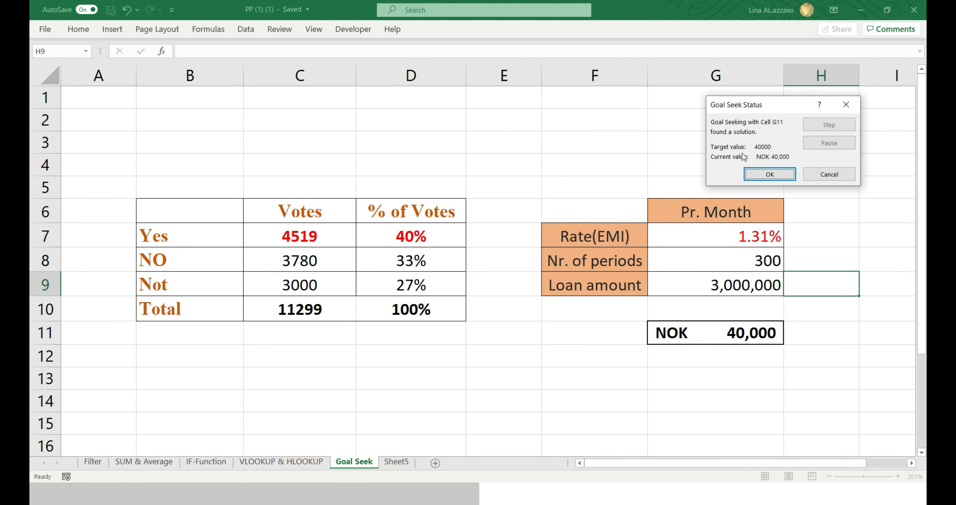
left_click(771, 174)
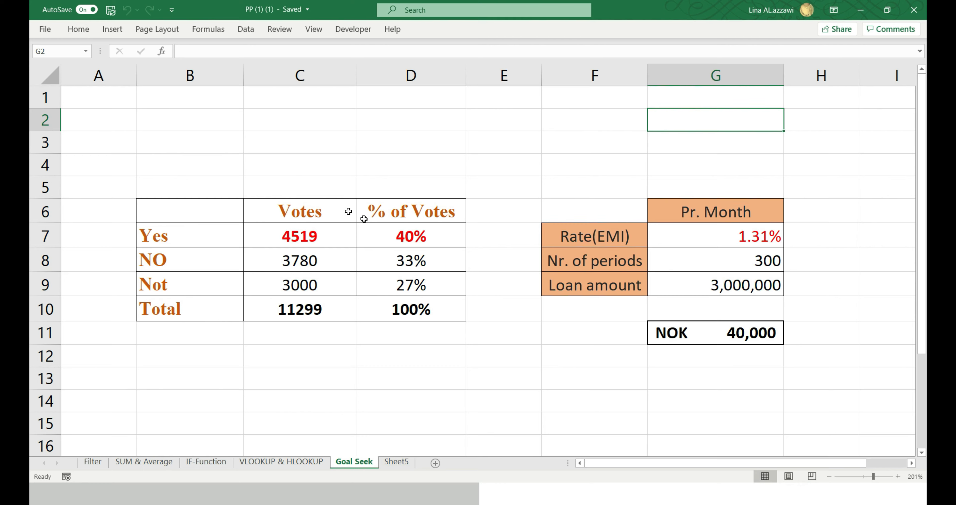
Step: Check in the Excel add-ins settings whether the Analysis ToolPak and Solver Add-in are enabled, leaving the settings as they are
left_click(246, 30)
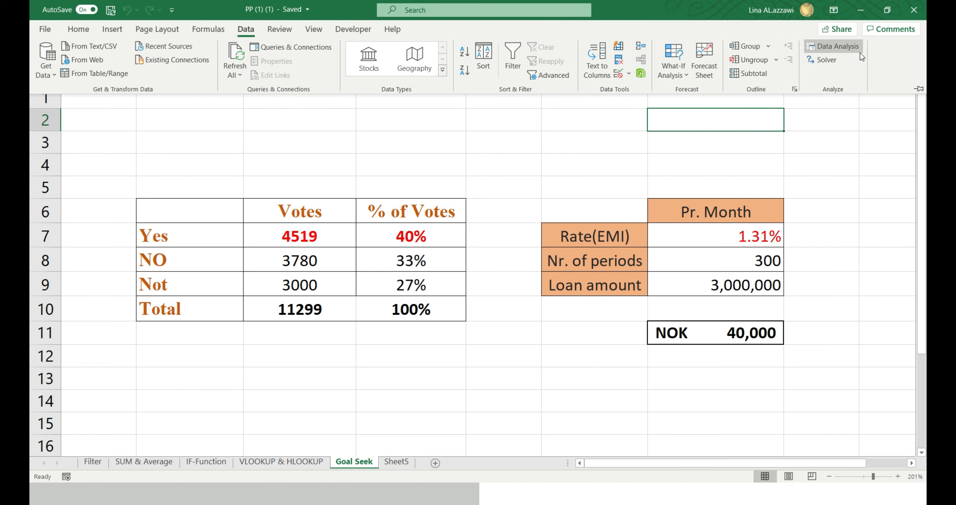
left_click(44, 33)
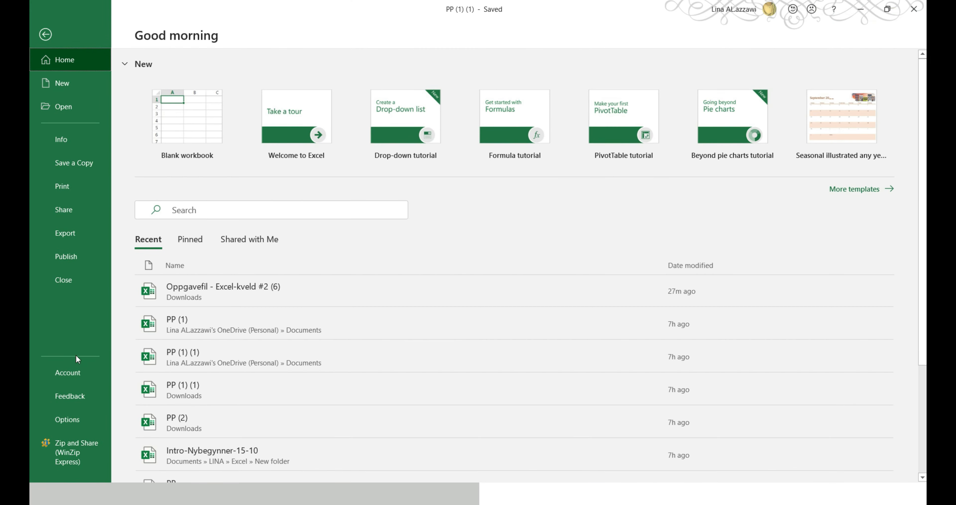
left_click(60, 421)
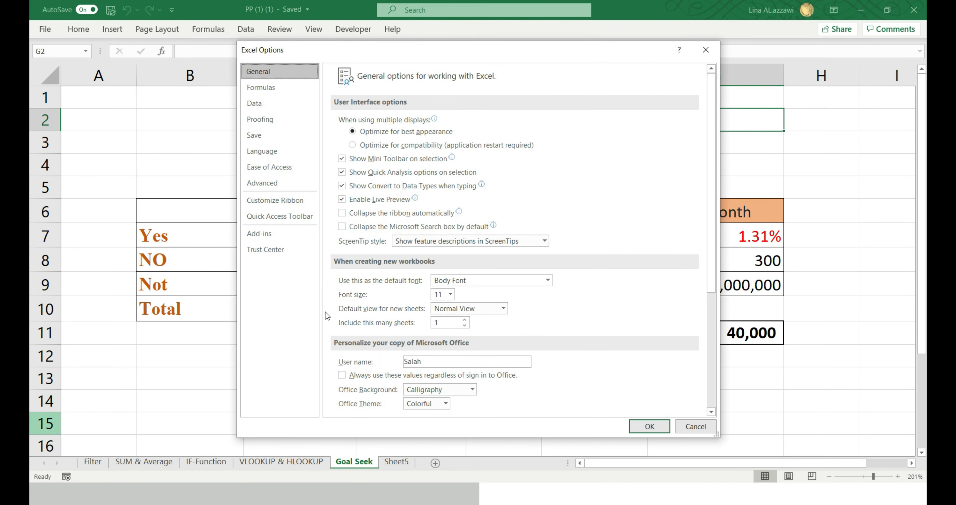
left_click(280, 236)
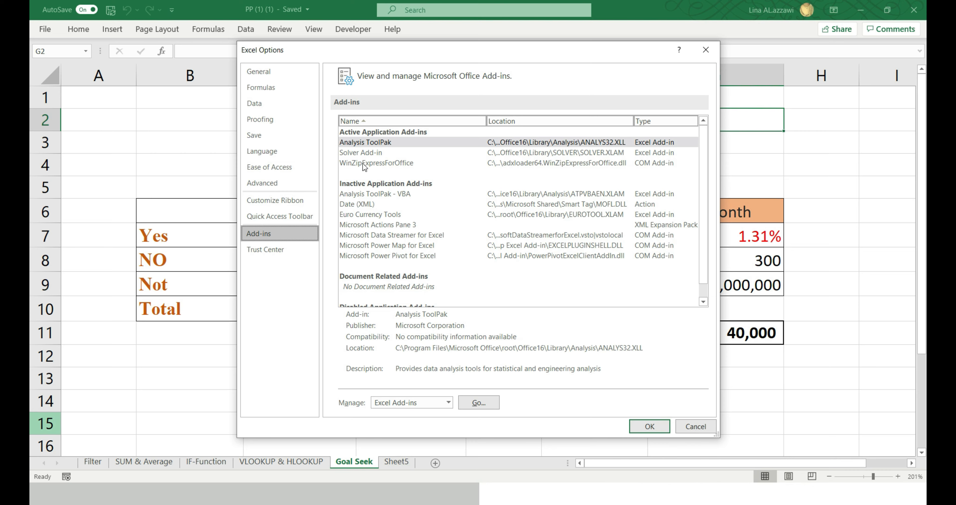
left_click(364, 154)
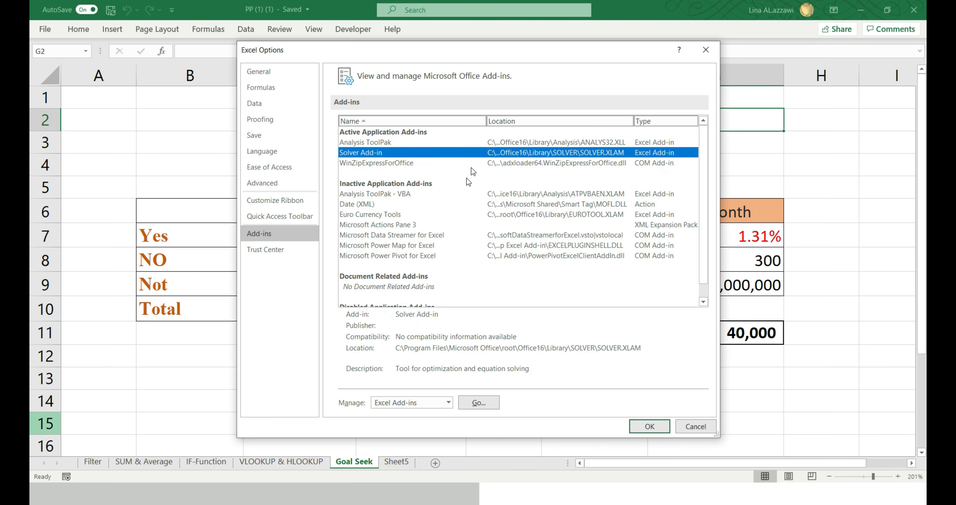
left_click(481, 405)
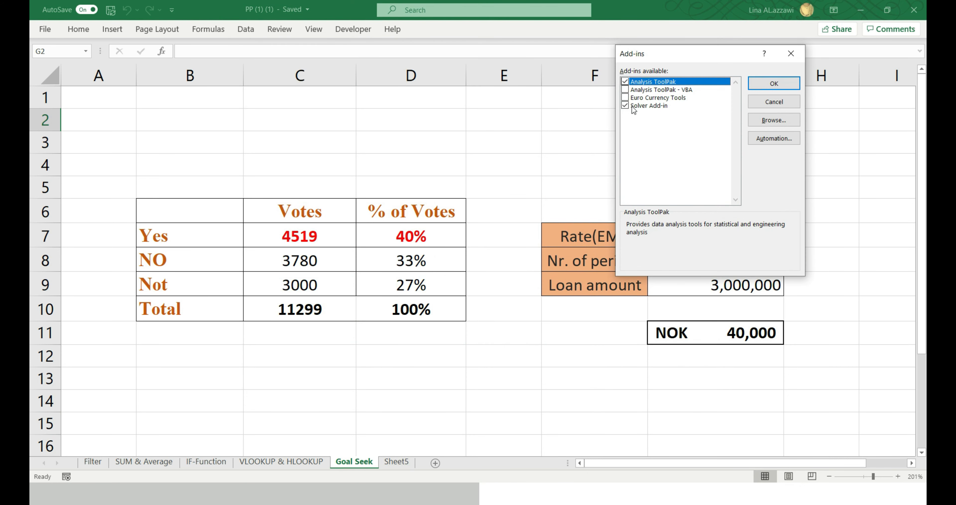
left_click(790, 55)
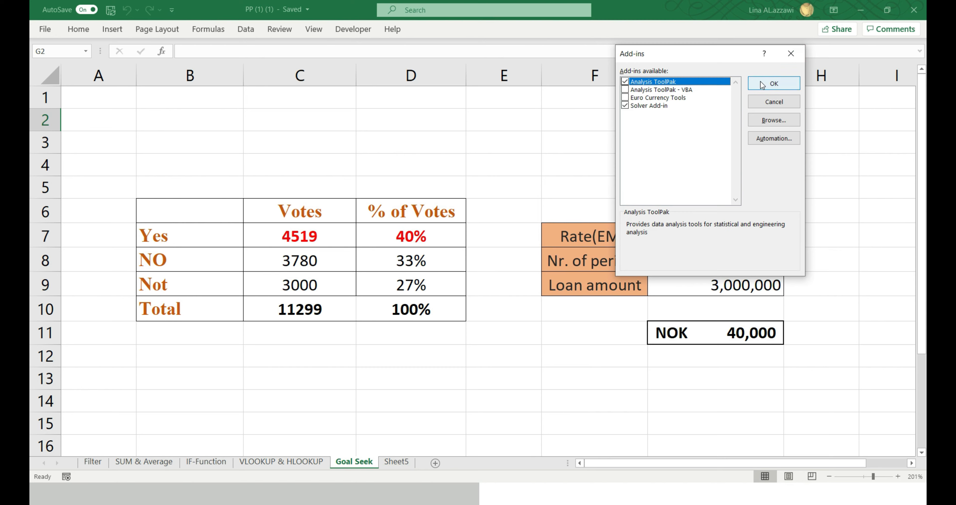